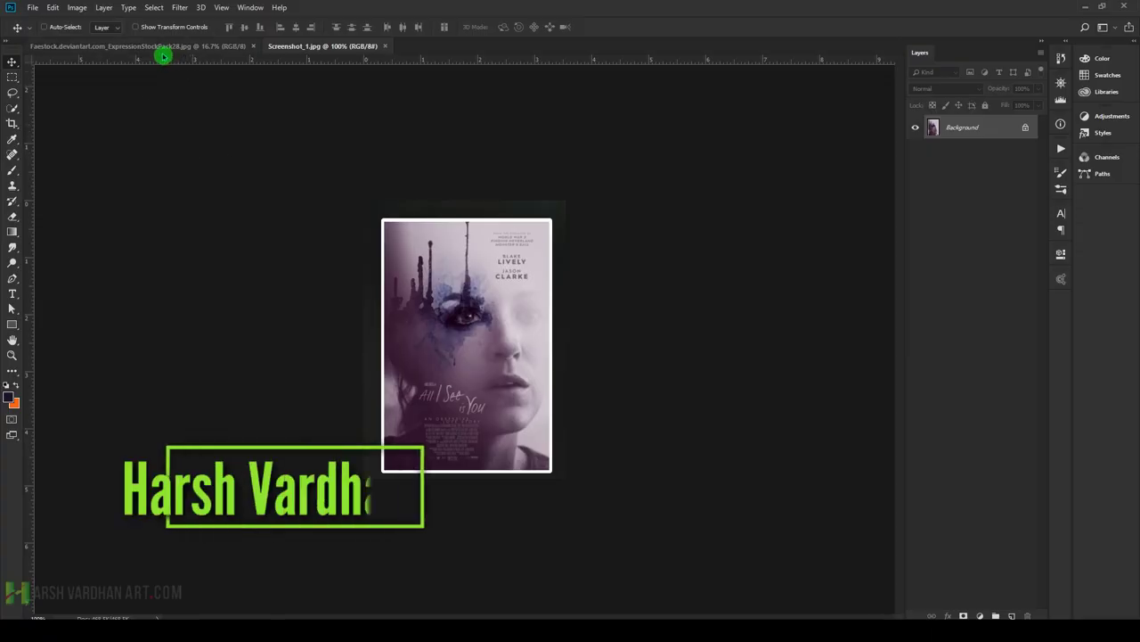
- Compare the Faestock portrait with the zoomed-in poster reference, ending on the portrait tab
left_click(171, 47)
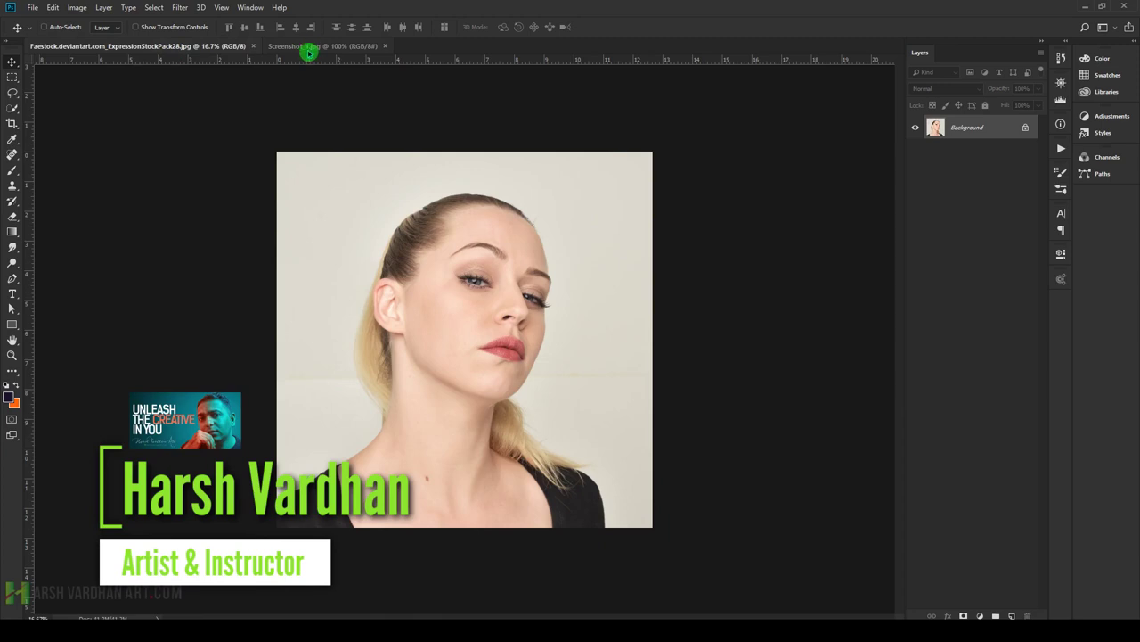
left_click(307, 46)
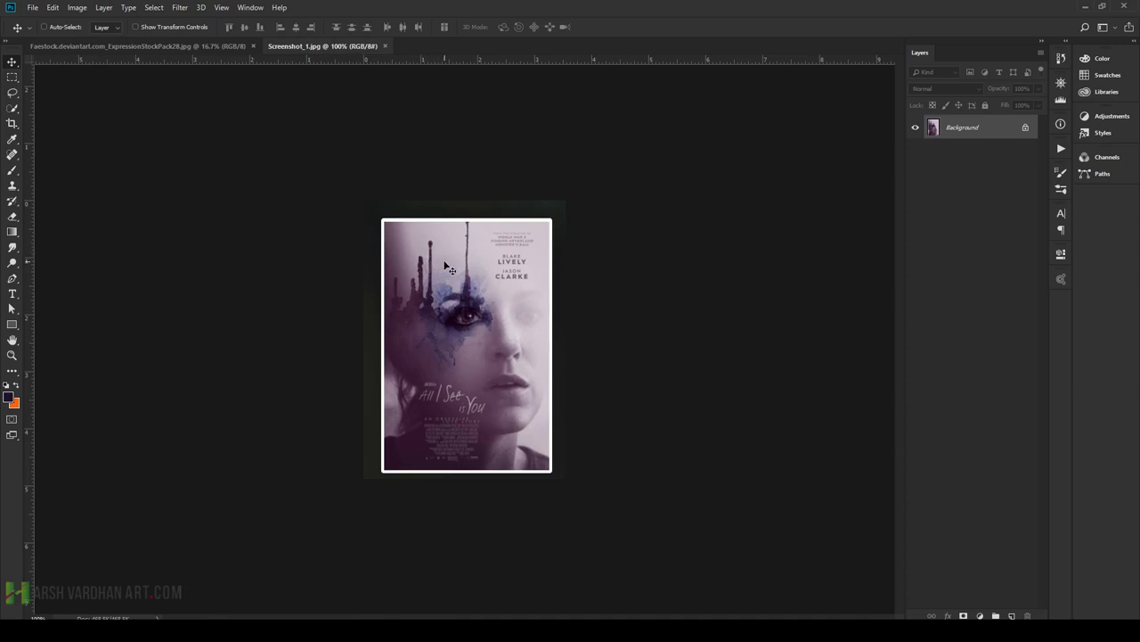
left_click(178, 45)
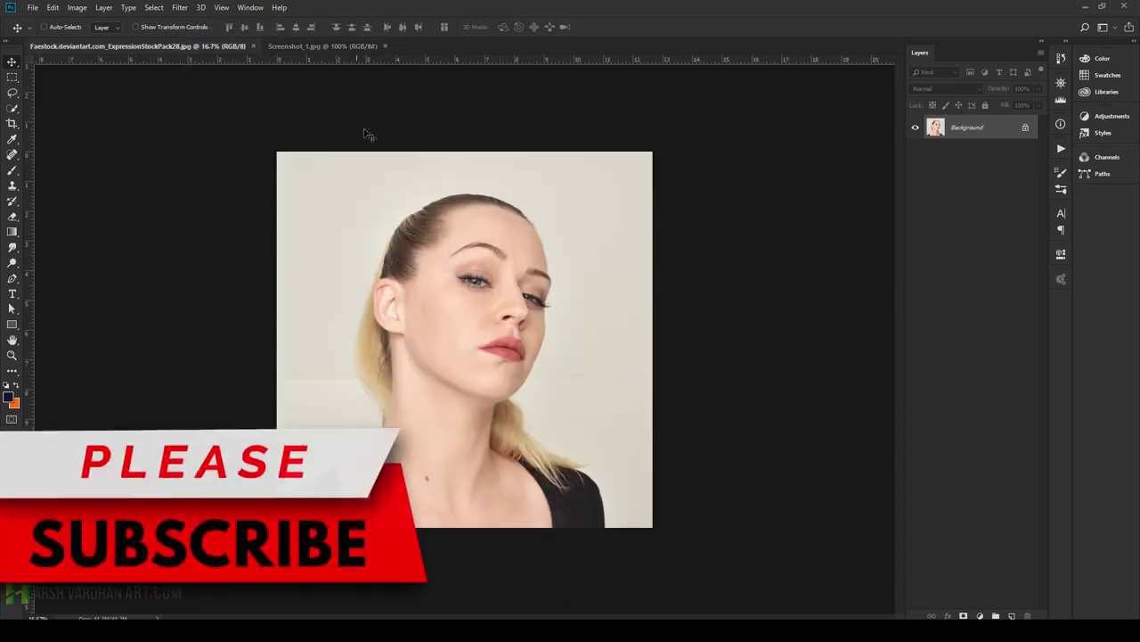
left_click(317, 46)
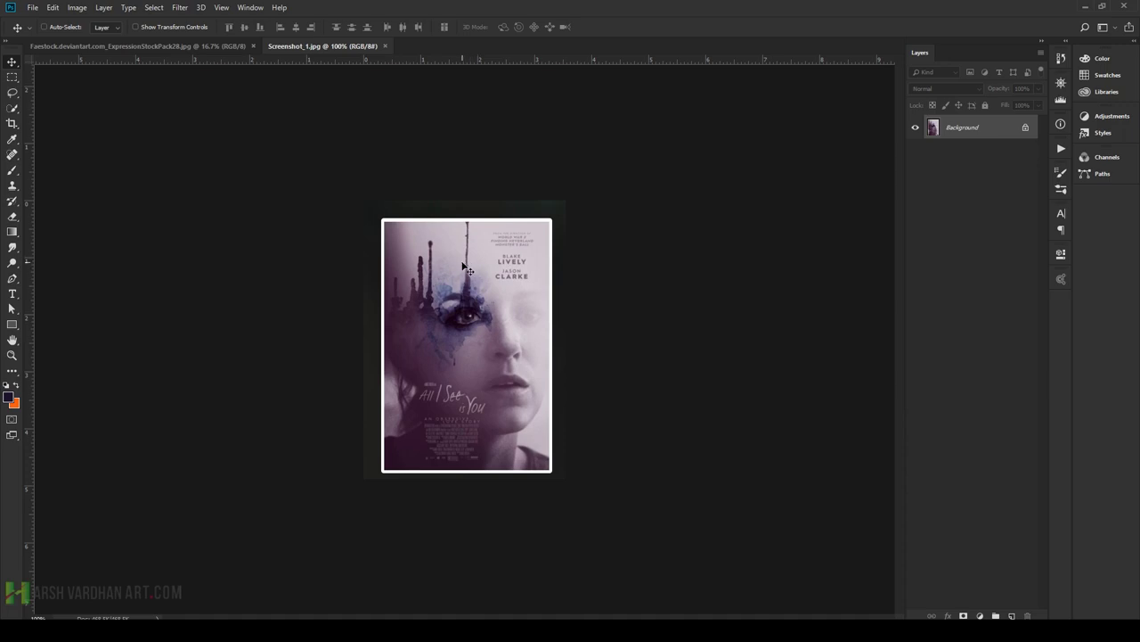
left_click(490, 319, "ctrl")
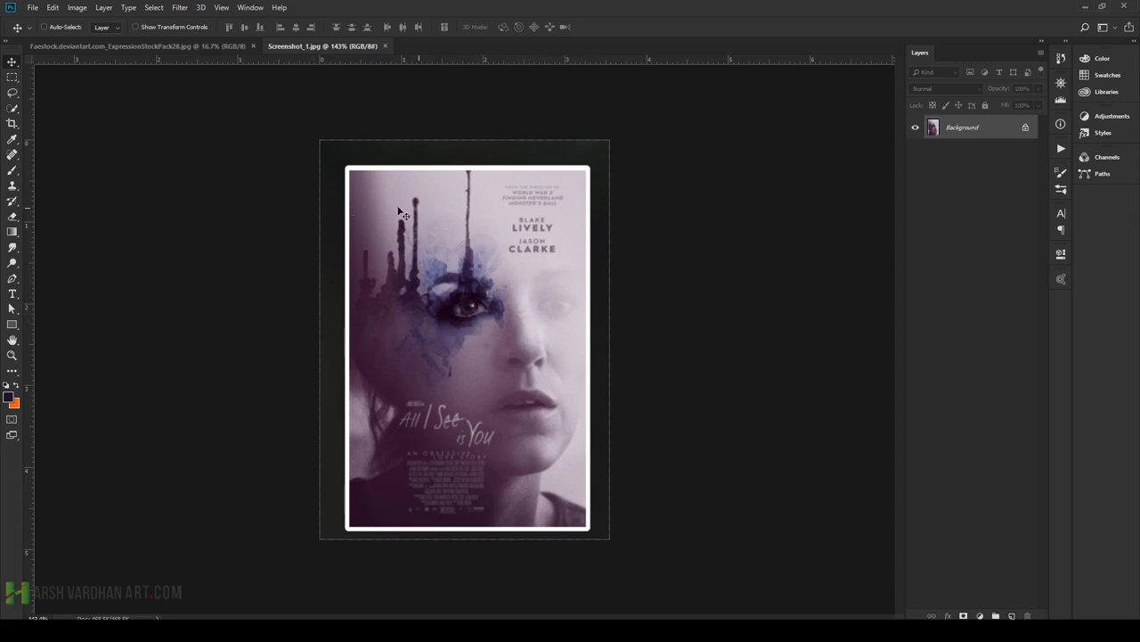
left_click(129, 45)
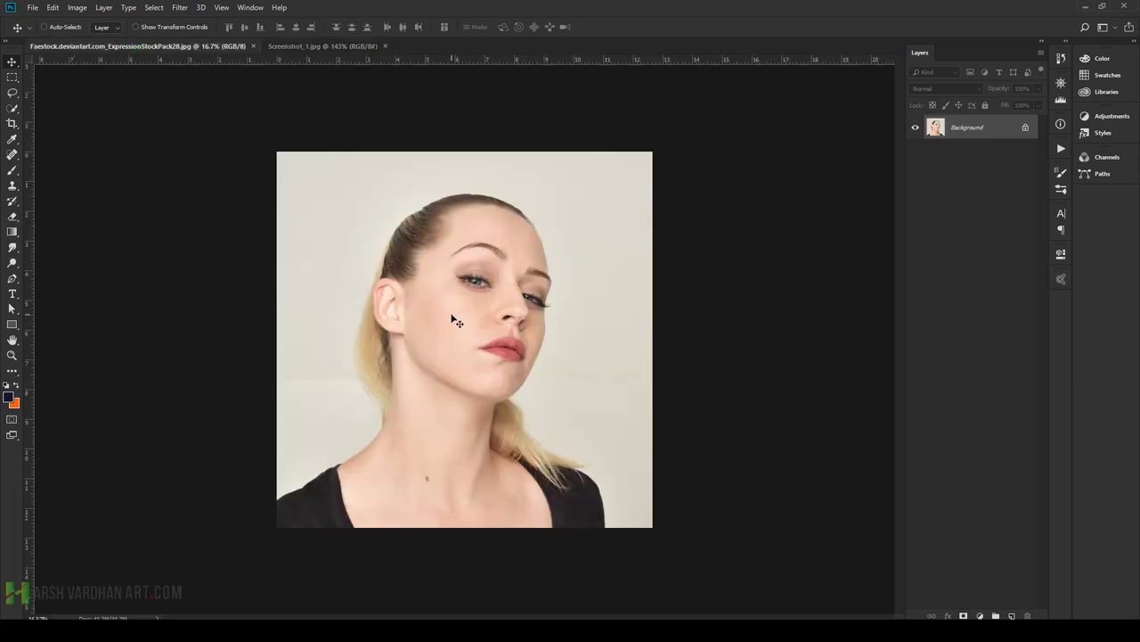
- Crop the portrait's left and right edges inward, then duplicate the layer with Ctrl+J
key("c")
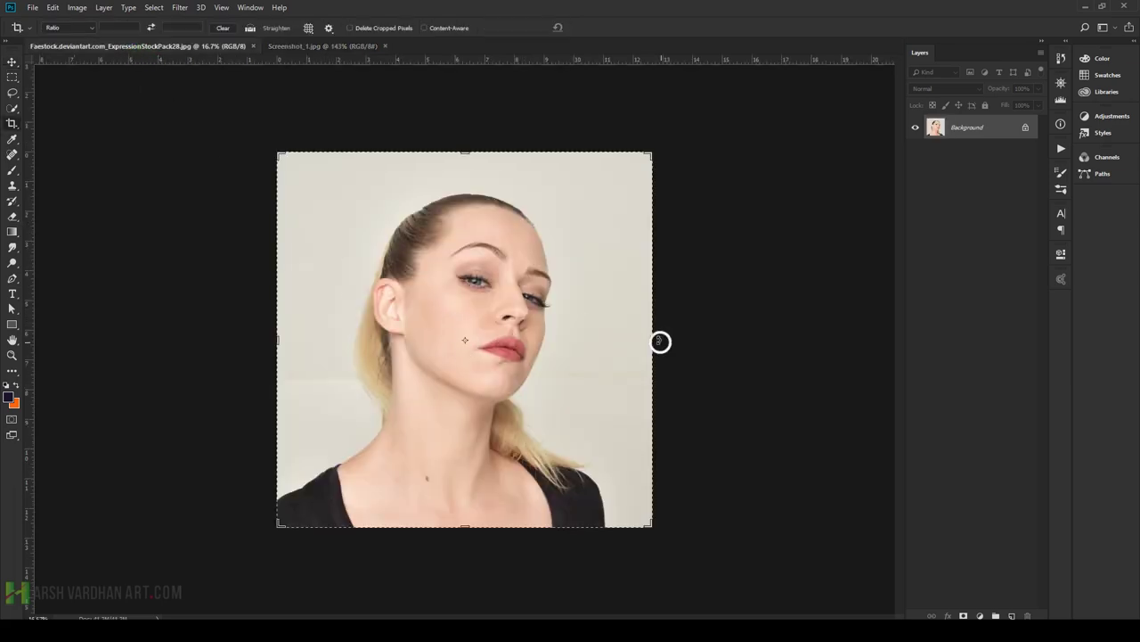
left_click(660, 339)
left_click_drag(655, 340, 619, 341)
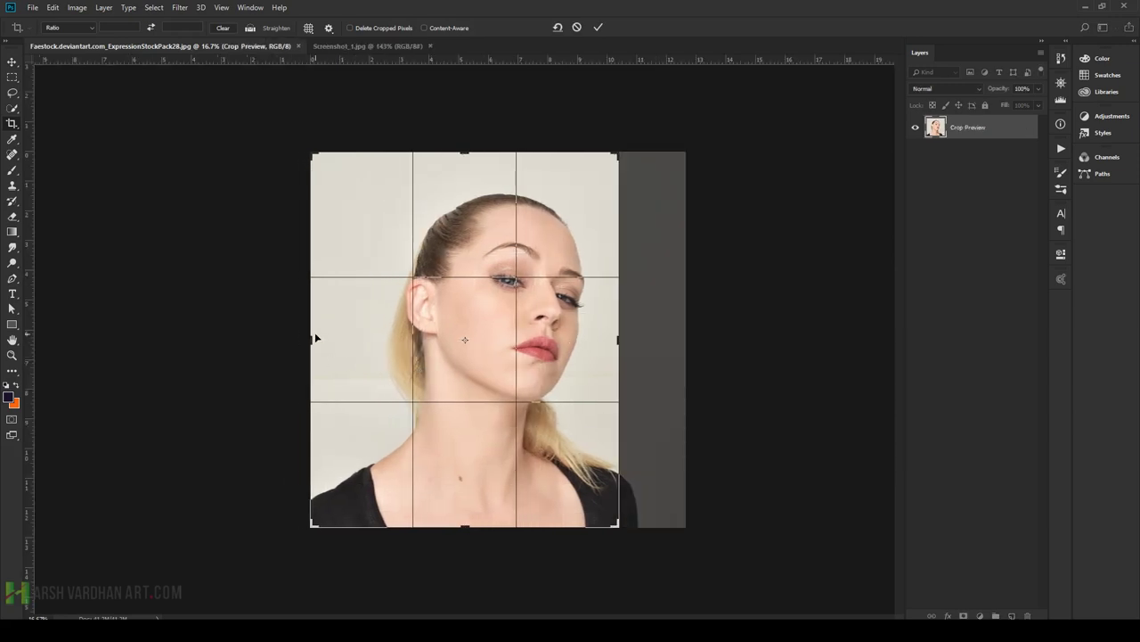
left_click_drag(316, 340, 329, 339)
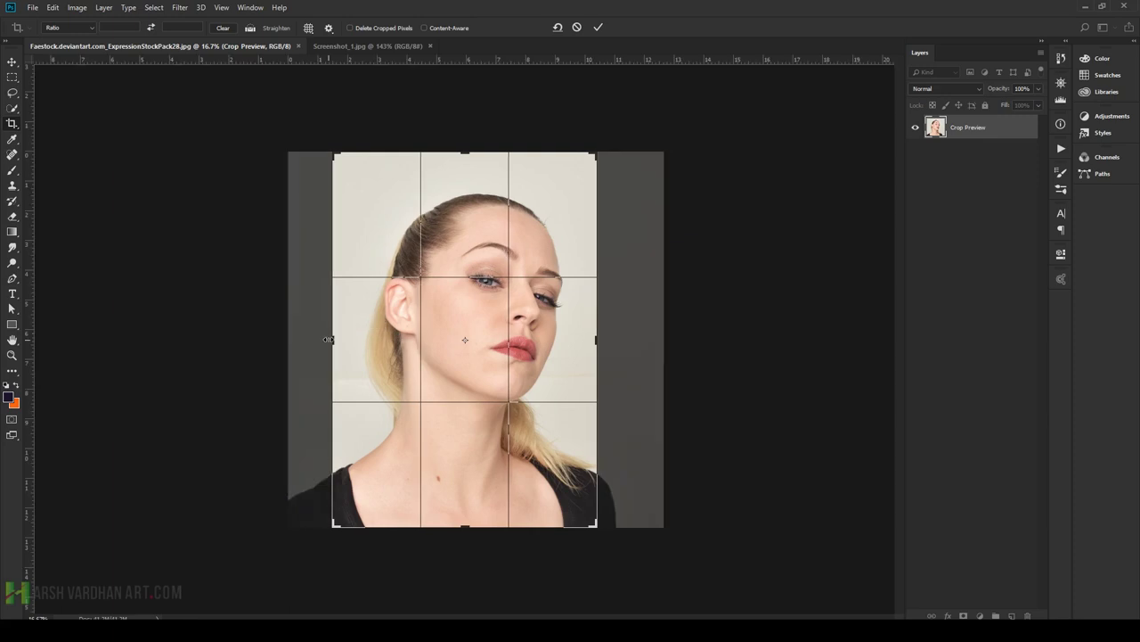
key("Return")
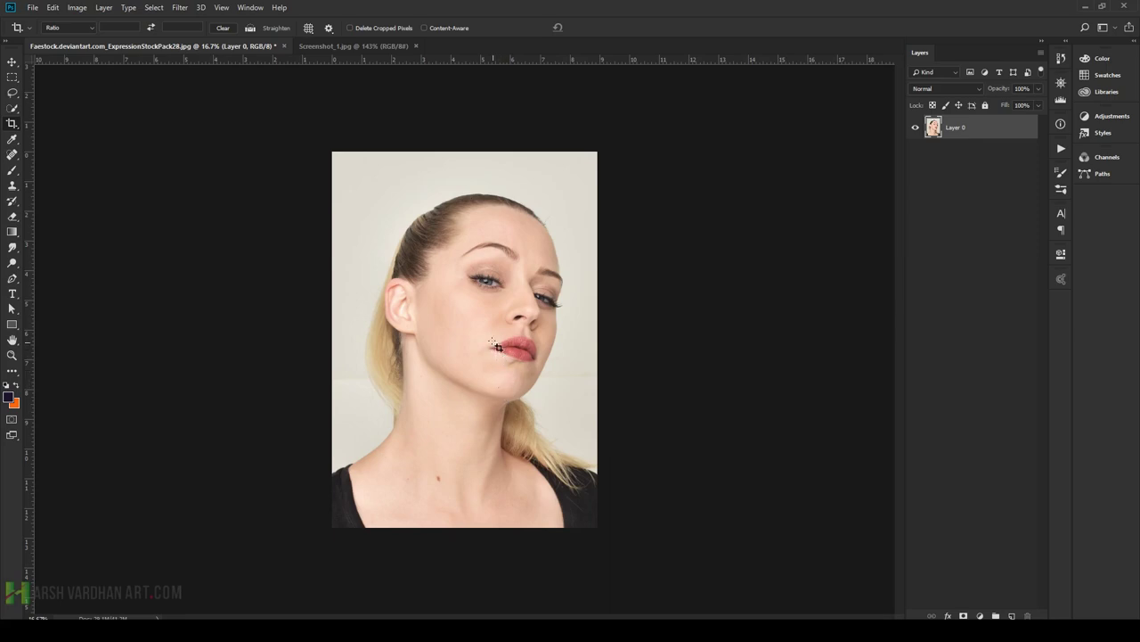
key("z")
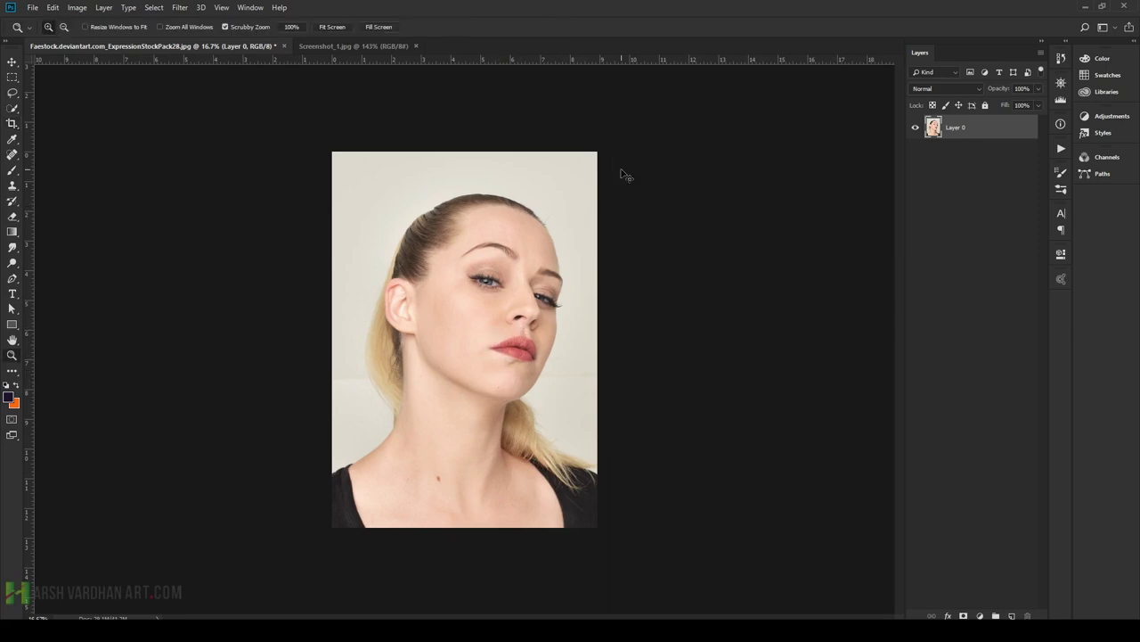
key("ctrl+j")
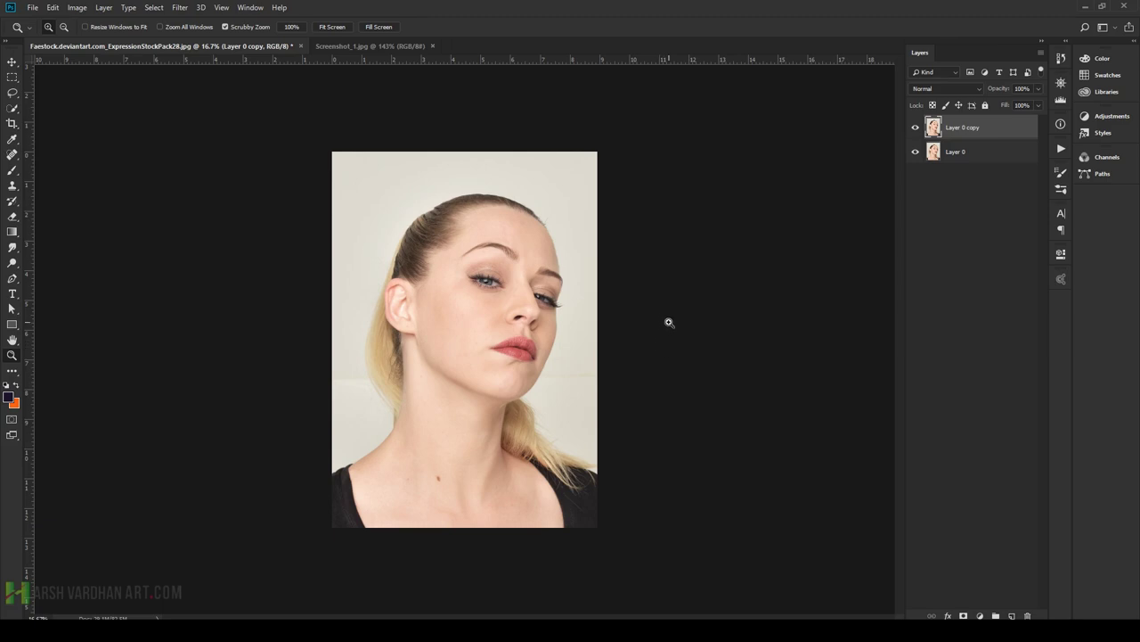
- Apply Hue/Saturation to Layer 0 copy with Saturation -98 and a slight hue nudge
key("ctrl+u")
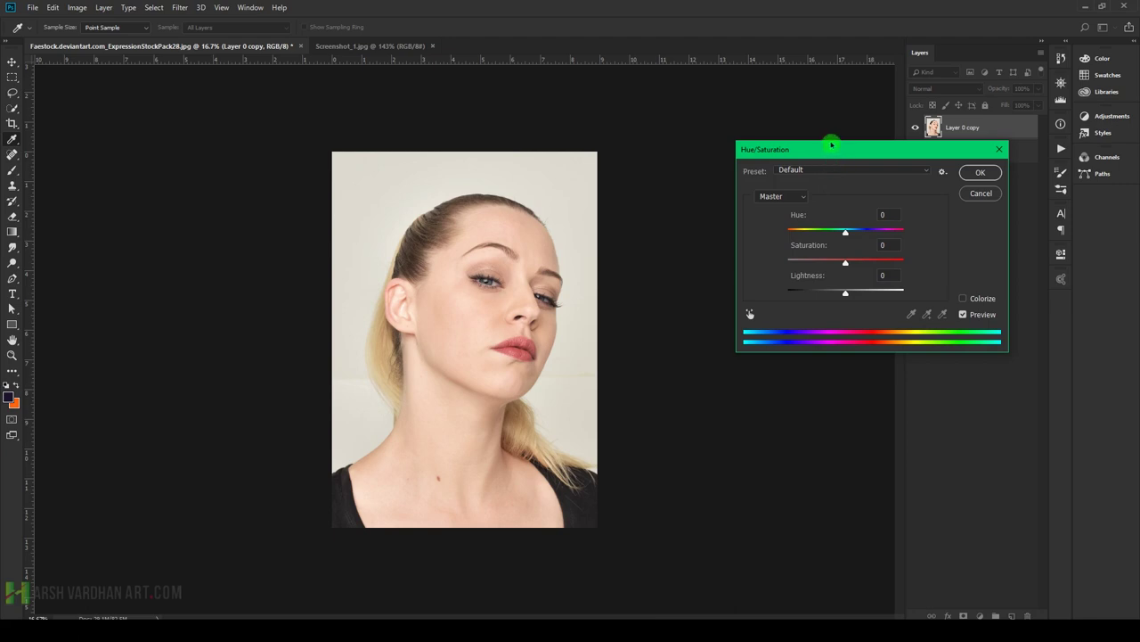
left_click_drag(828, 145, 844, 189)
left_click_drag(847, 319, 792, 320)
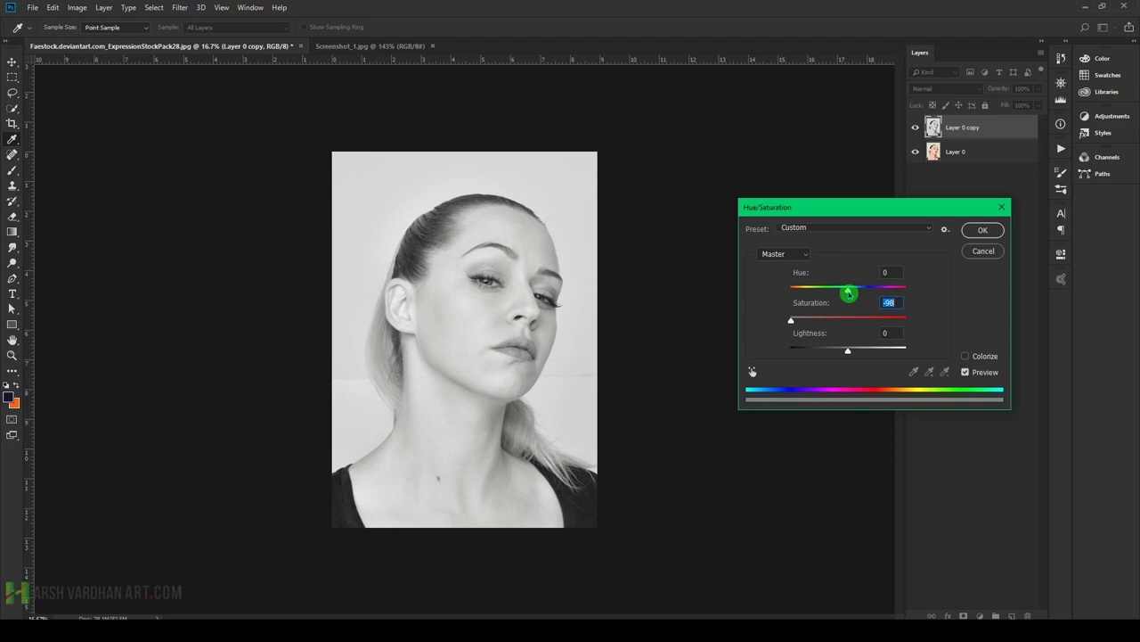
mouse_move(847, 291)
left_mouse_down()
mouse_move(821, 297)
mouse_move(880, 295)
mouse_move(766, 311)
mouse_move(848, 305)
mouse_move(801, 301)
mouse_move(839, 303)
mouse_move(809, 326)
mouse_move(823, 326)
mouse_move(864, 283)
left_mouse_up()
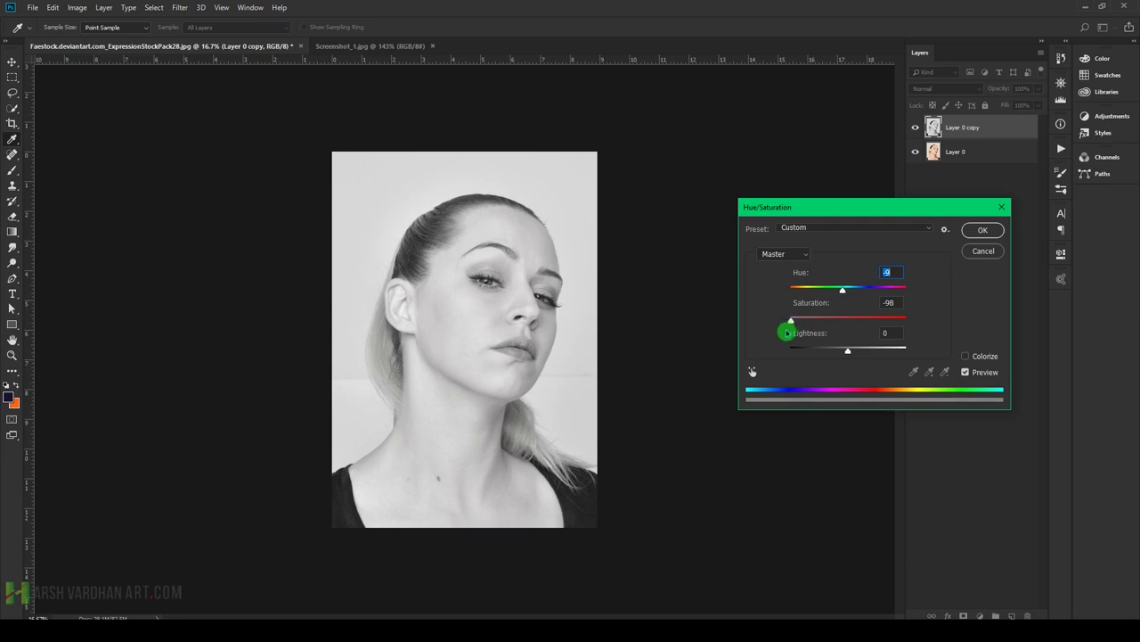
left_click(977, 230)
key("z")
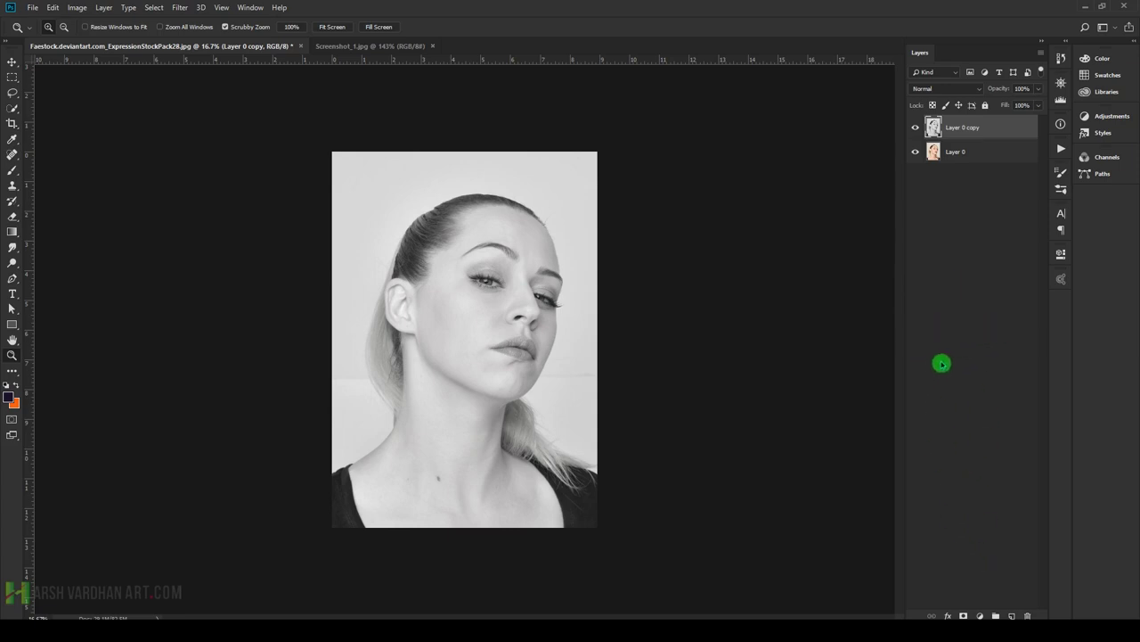
- Apply a midtone Color Balance of +30, -24, -32 to Layer 0 copy
key("ctrl+b")
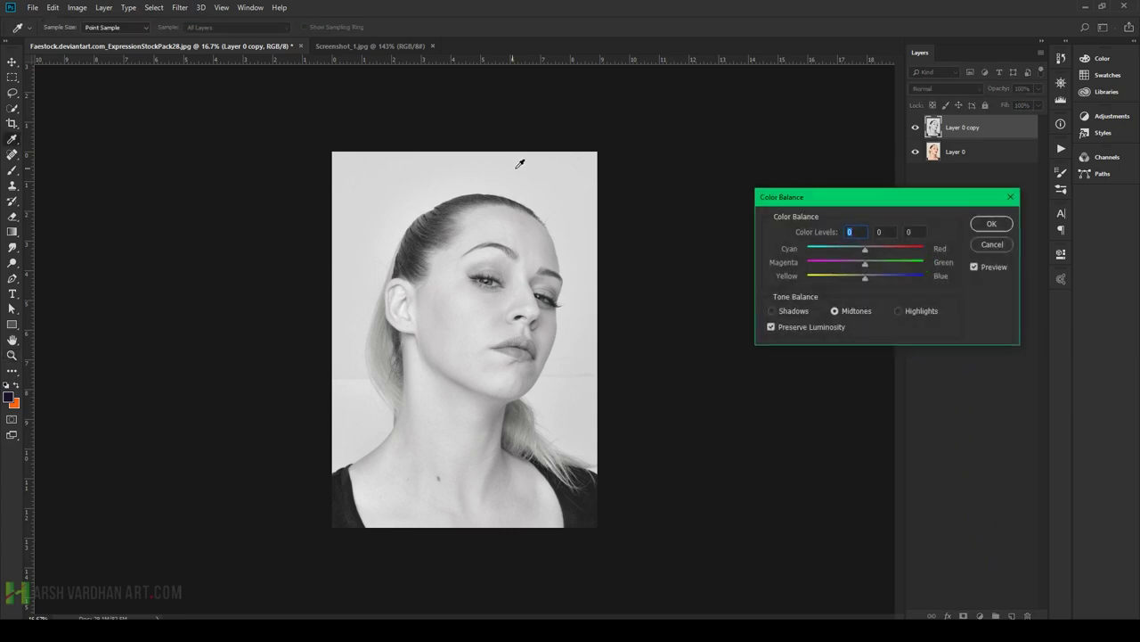
left_click(877, 201)
left_click_drag(871, 197, 891, 219)
mouse_move(866, 283)
left_mouse_down()
mouse_move(904, 275)
mouse_move(878, 303)
mouse_move(883, 290)
mouse_move(870, 290)
mouse_move(915, 275)
mouse_move(867, 300)
left_mouse_up()
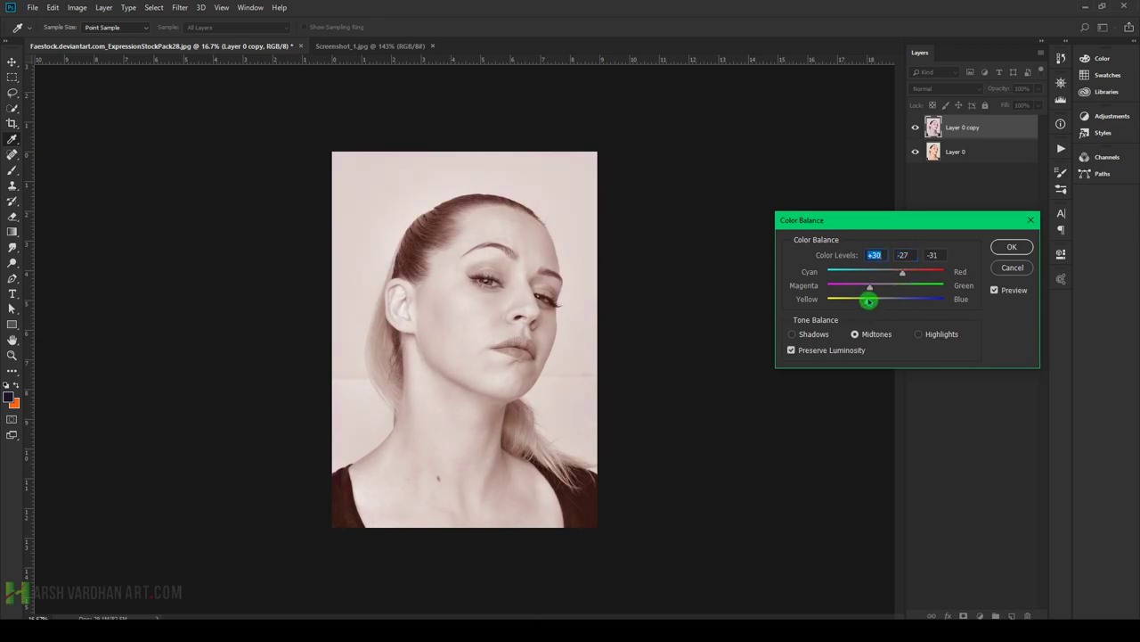
left_click(1008, 247)
key("z")
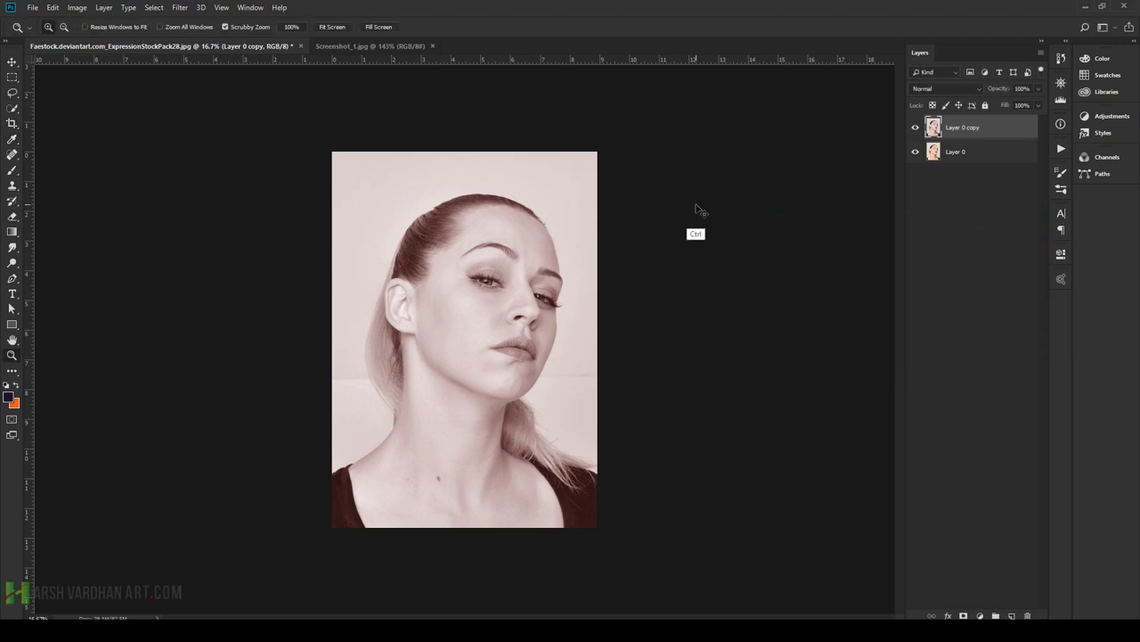
- Compare the reddish portrait with the poster and return to it
key("ctrl+Tab")
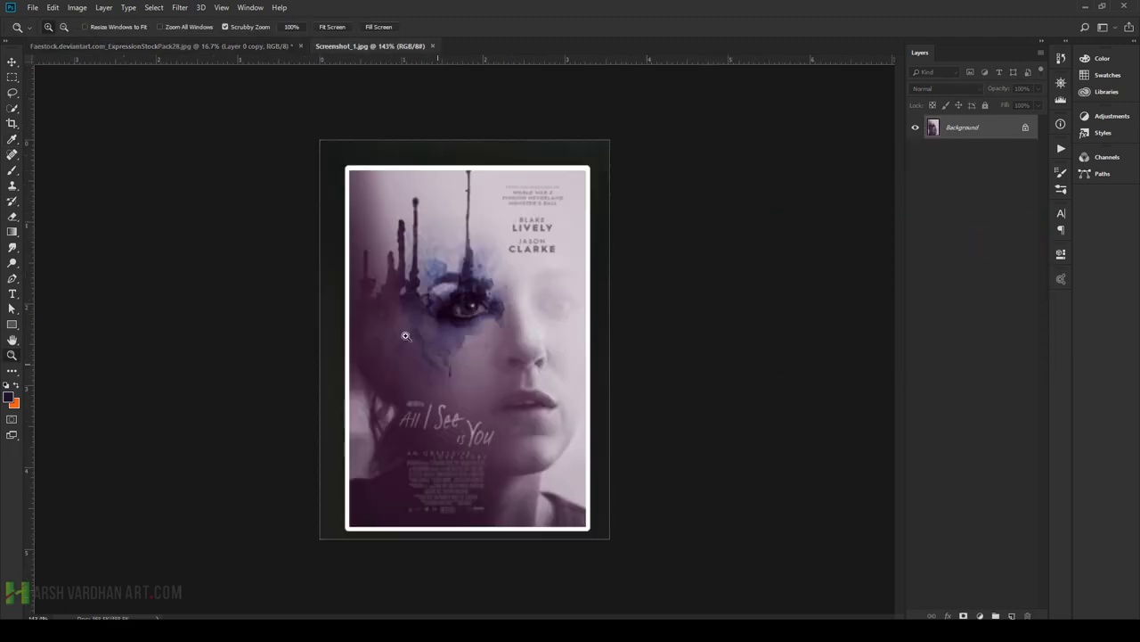
key("ctrl+Tab")
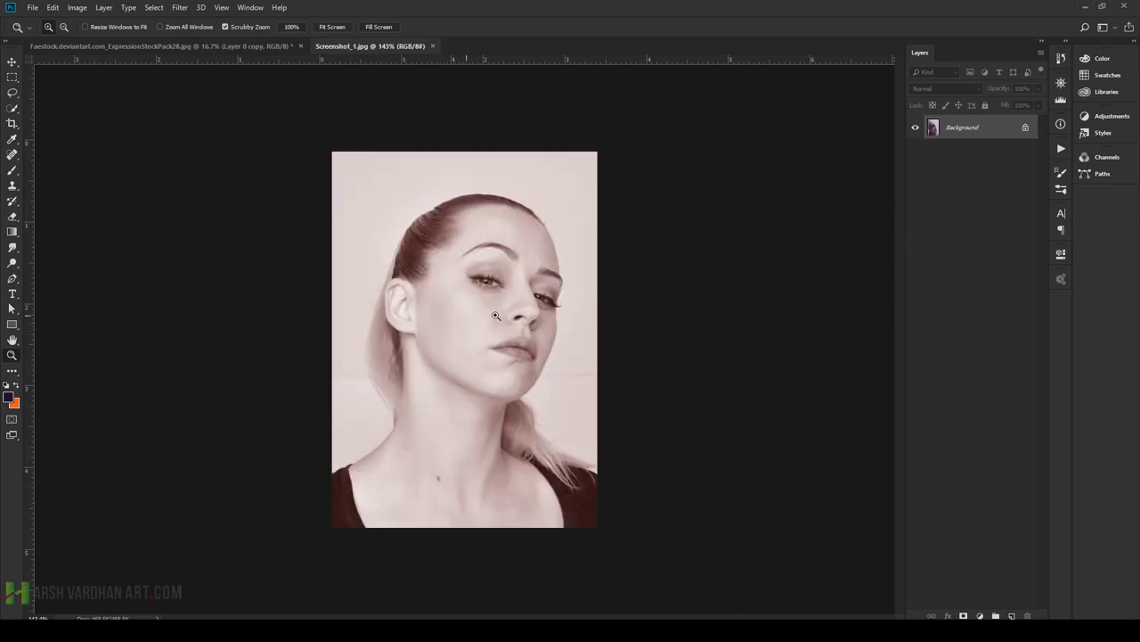
key("ctrl+b")
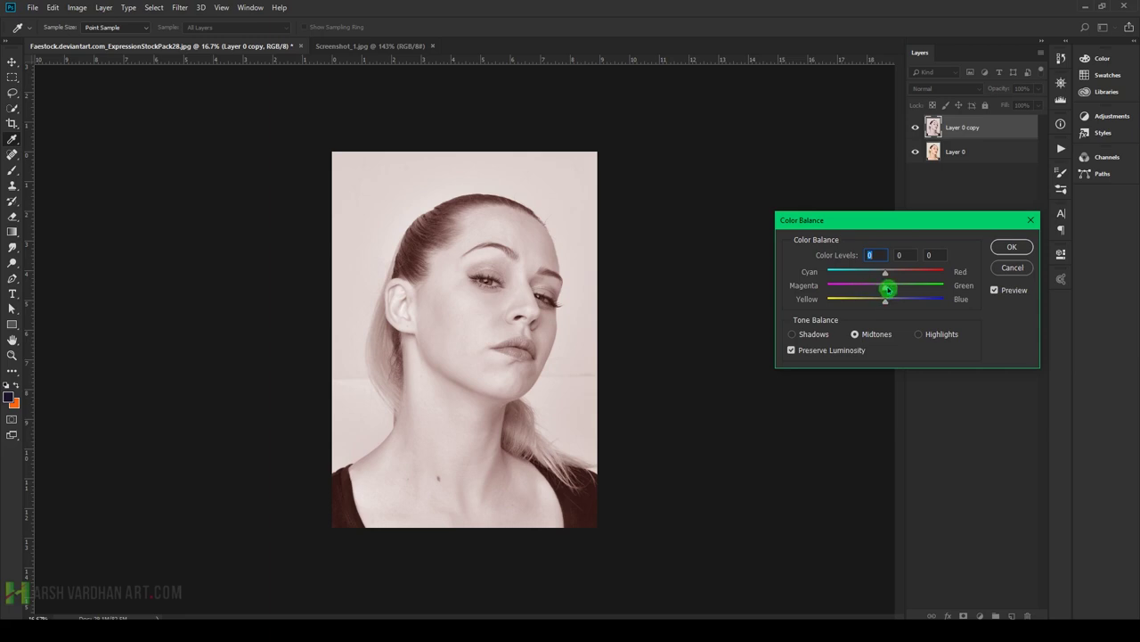
- Shift the midtones toward magenta and set Shadows to -23, -12, -8
left_click_drag(886, 287, 864, 290)
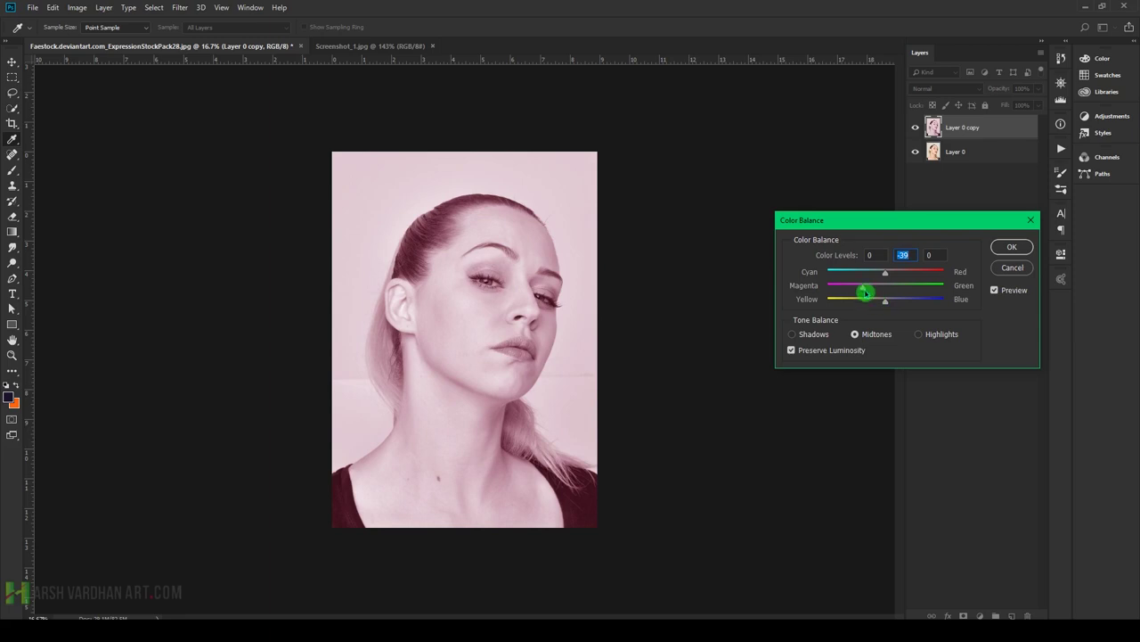
left_click(871, 288)
left_click(813, 334)
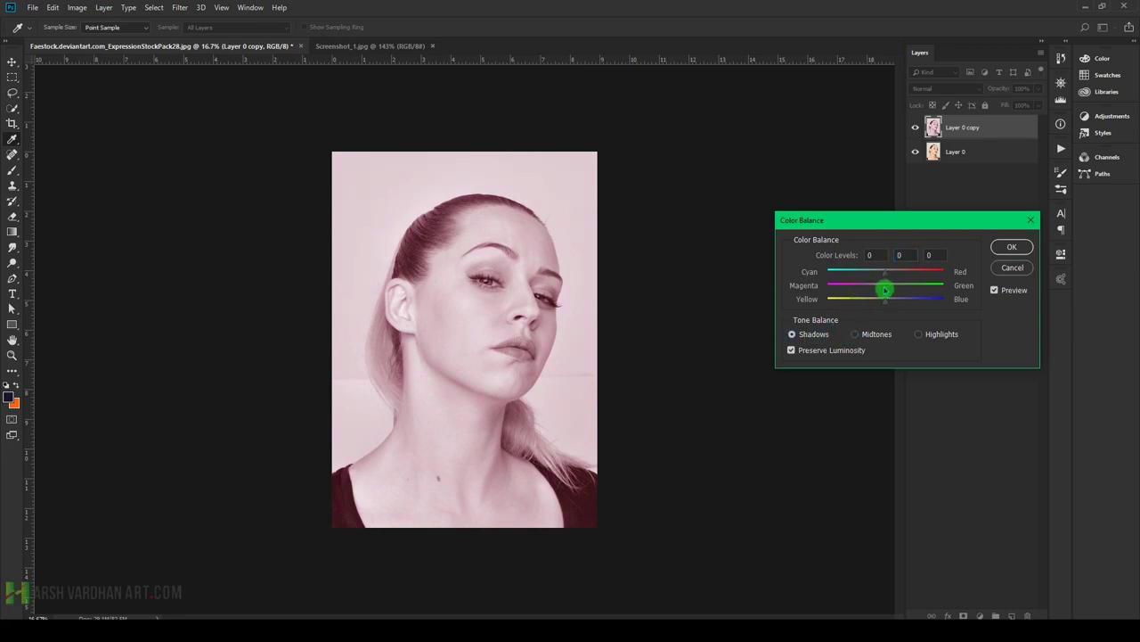
left_click_drag(885, 290, 879, 288)
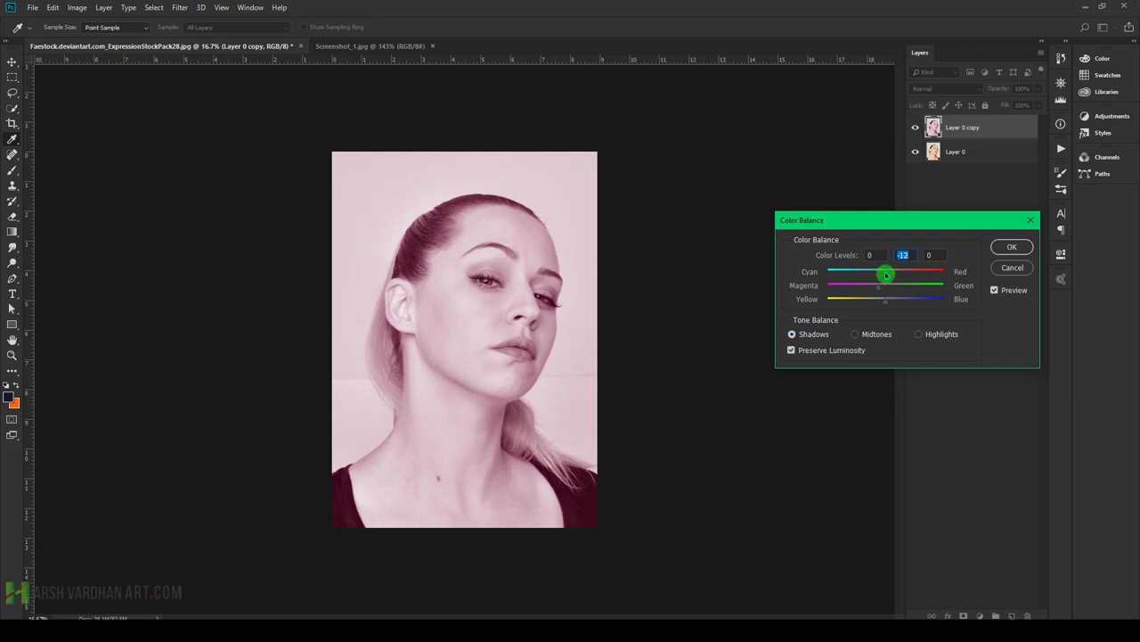
left_click_drag(872, 274, 882, 298)
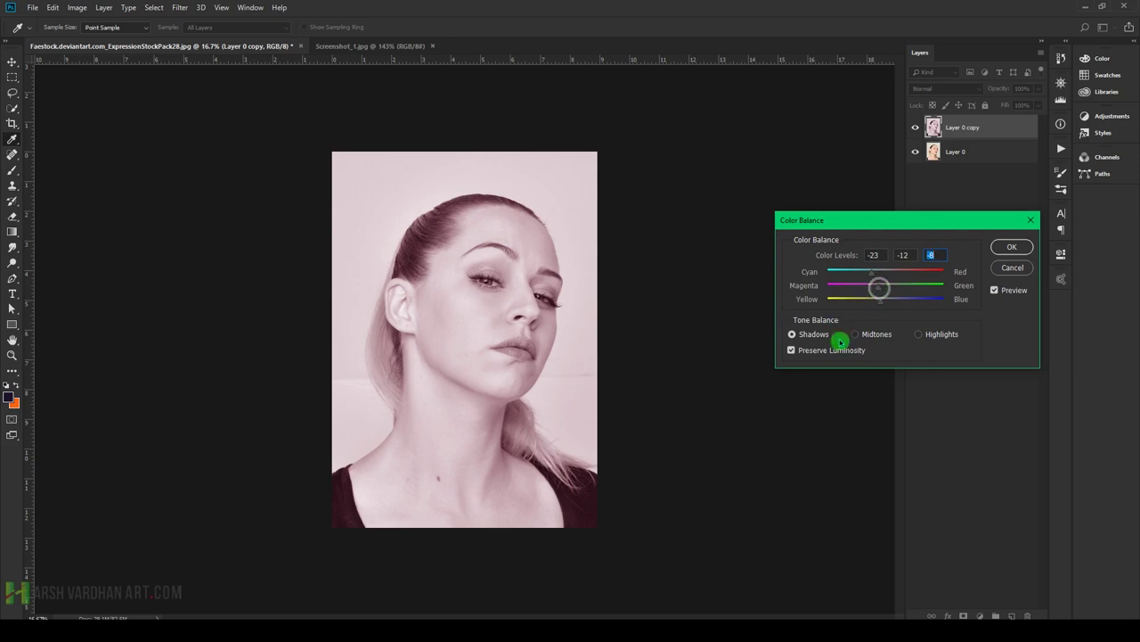
- Set Highlights to +15, -17, -12, apply, and view the poster for comparison
left_click(918, 334)
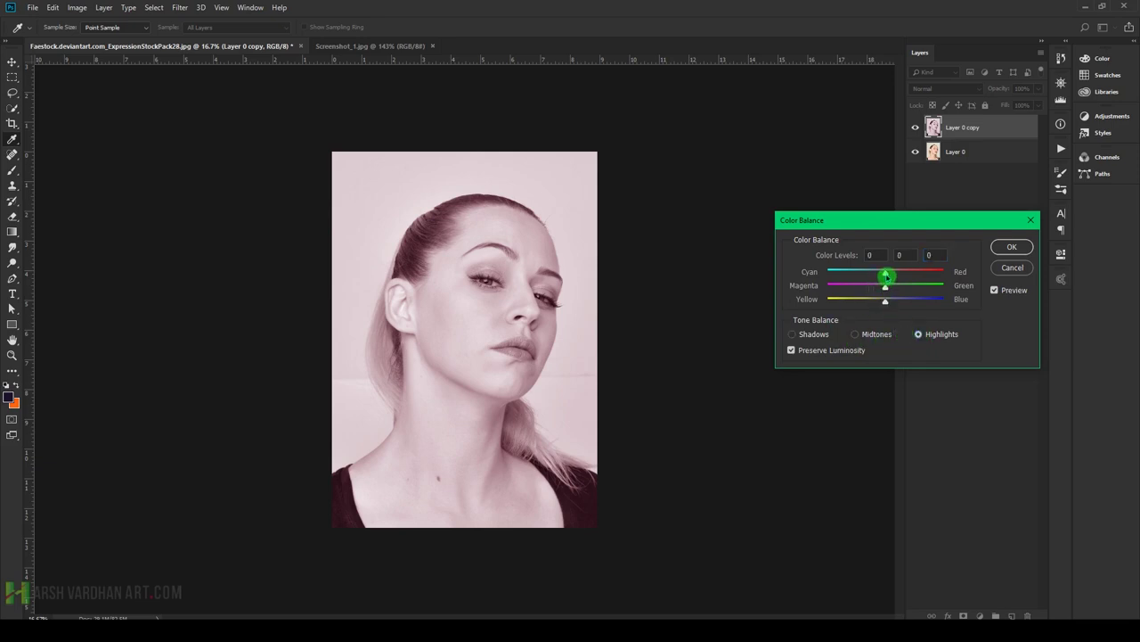
left_click_drag(886, 272, 878, 301)
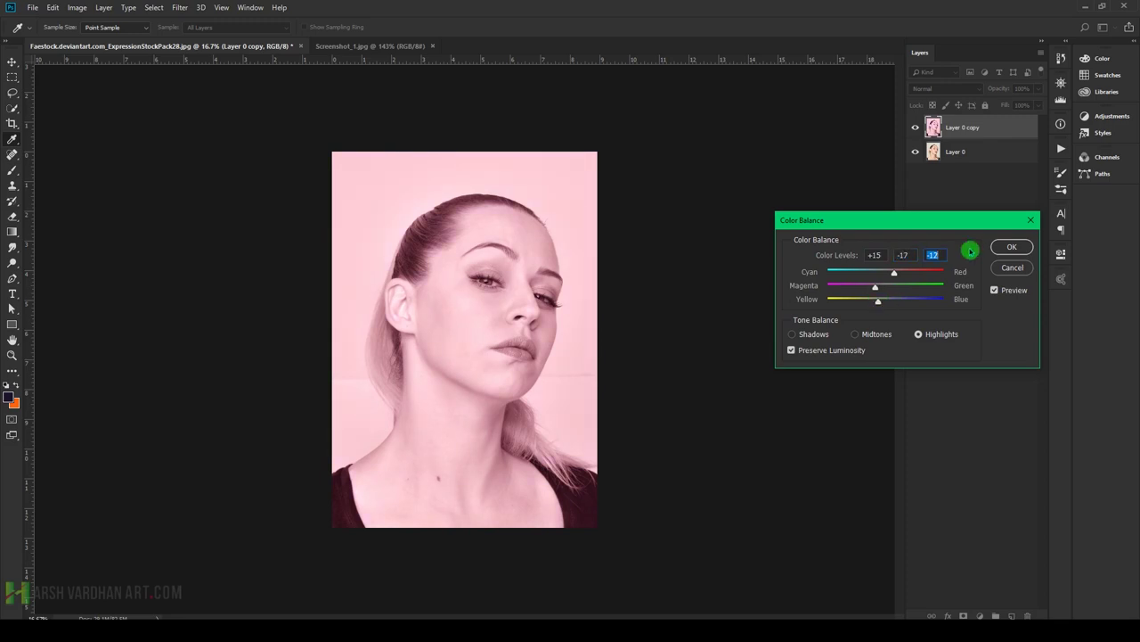
left_click(1010, 247)
key("z")
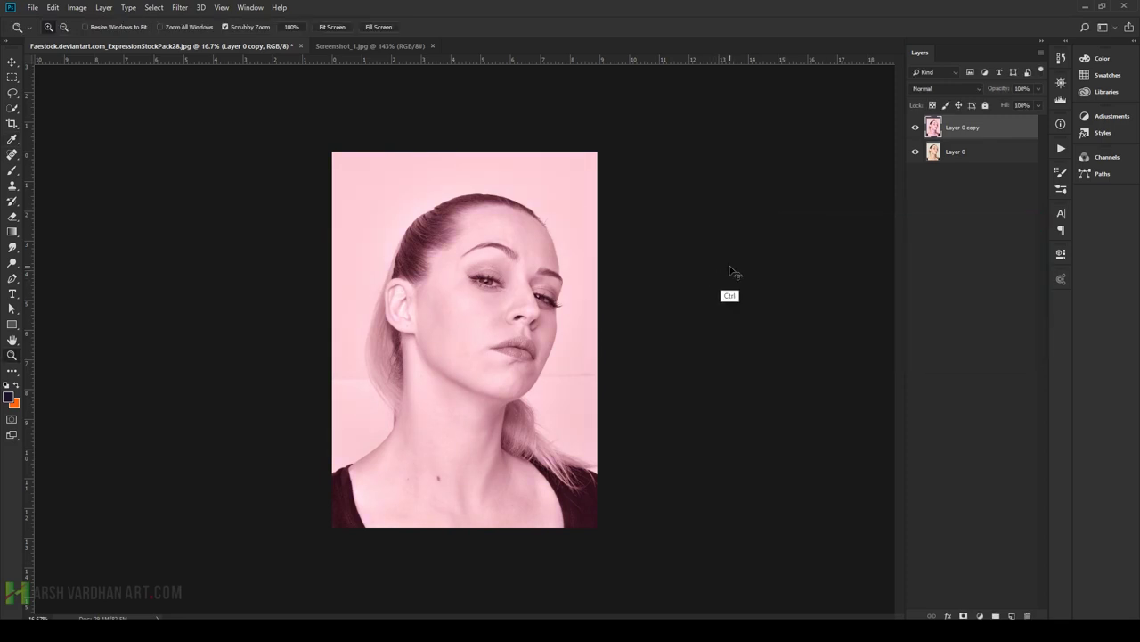
key("ctrl+Tab")
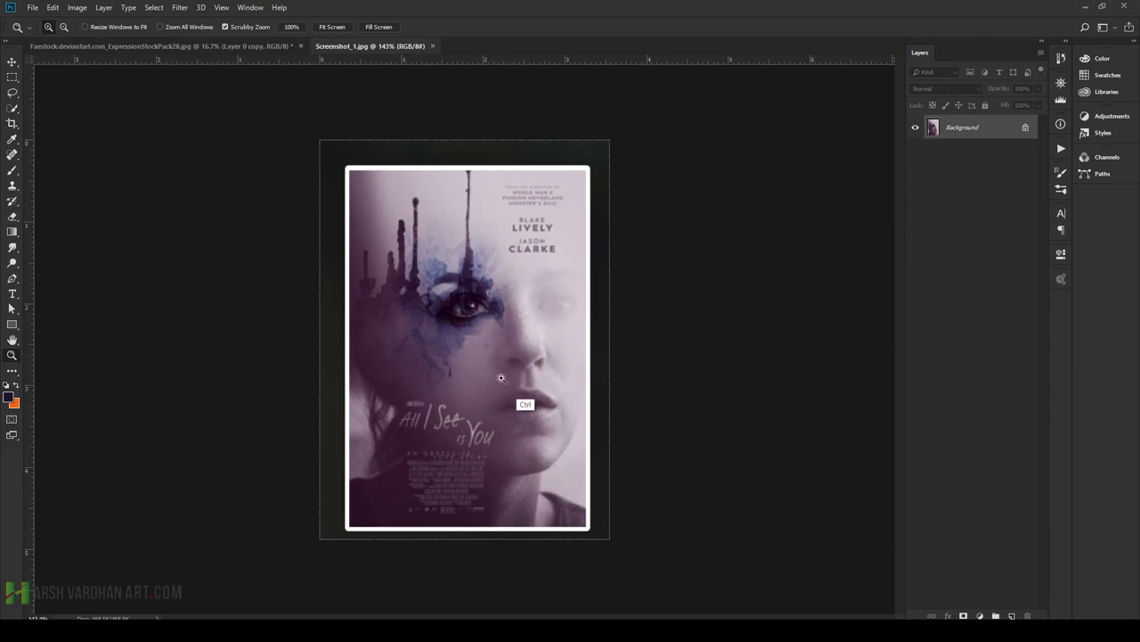
- Back on the portrait, push the midtones and highlights toward blue in Color Balance
key("ctrl+Tab")
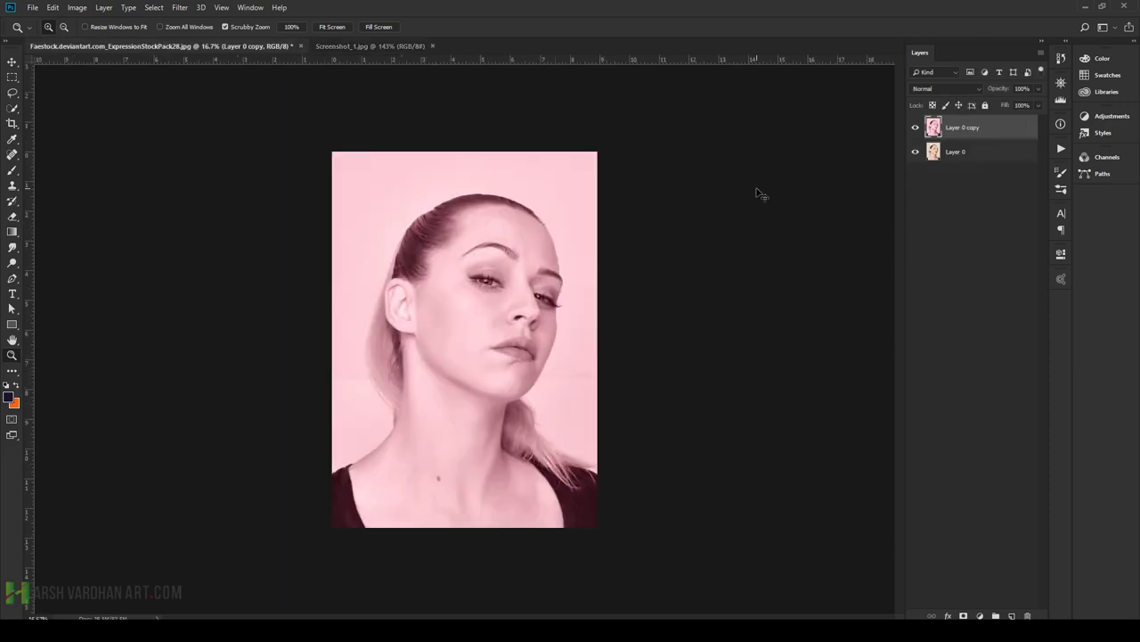
key("ctrl+b")
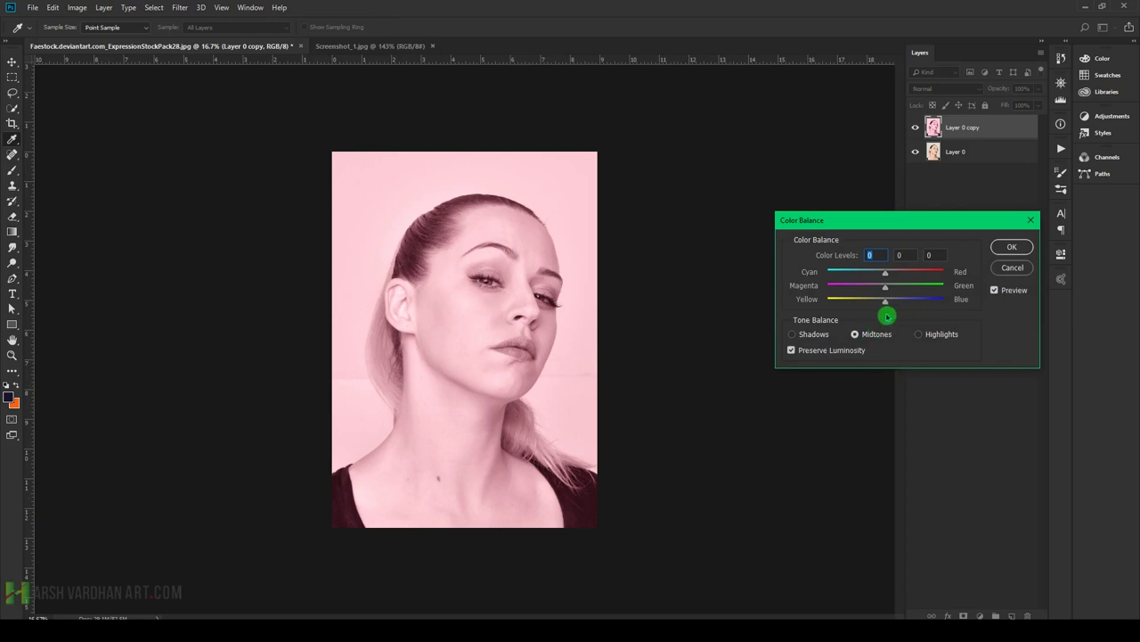
left_click_drag(896, 301, 893, 303)
left_click(918, 333)
left_click_drag(902, 305, 900, 303)
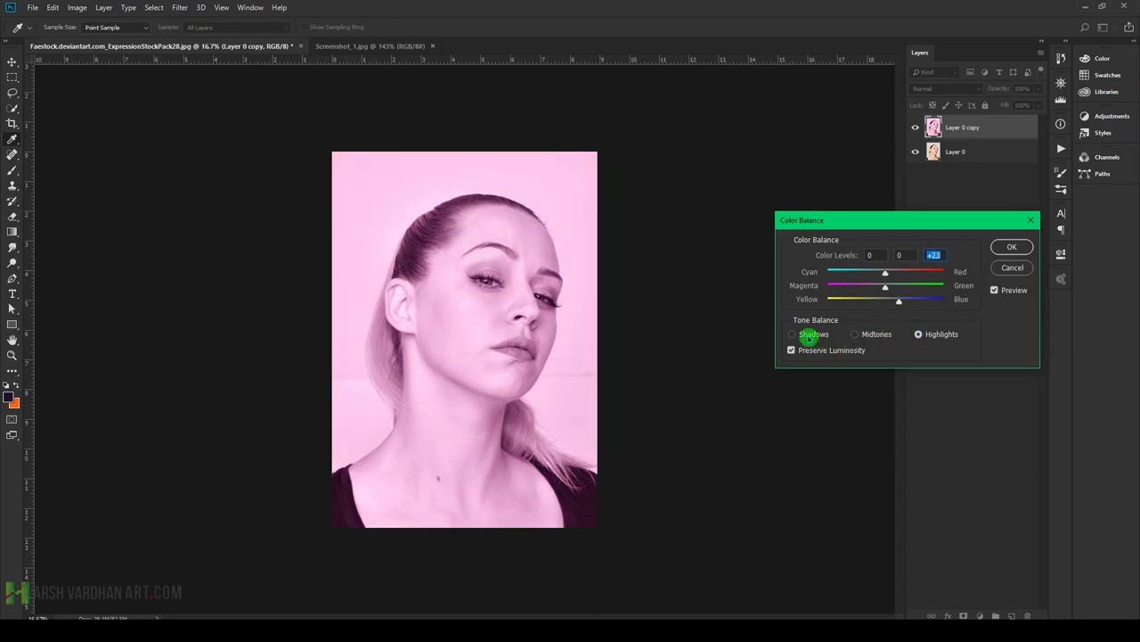
- Adjust the shadows' balance, apply it, and check the poster before returning to the portrait
left_click(808, 335)
left_click_drag(885, 297, 879, 274)
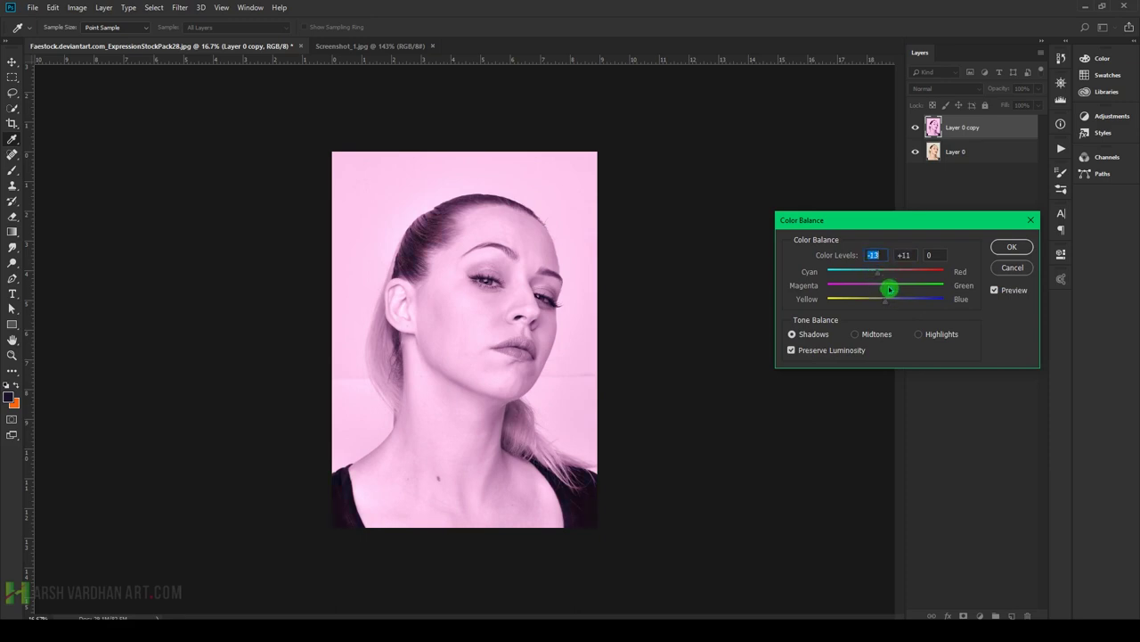
left_click(1011, 247)
key("z")
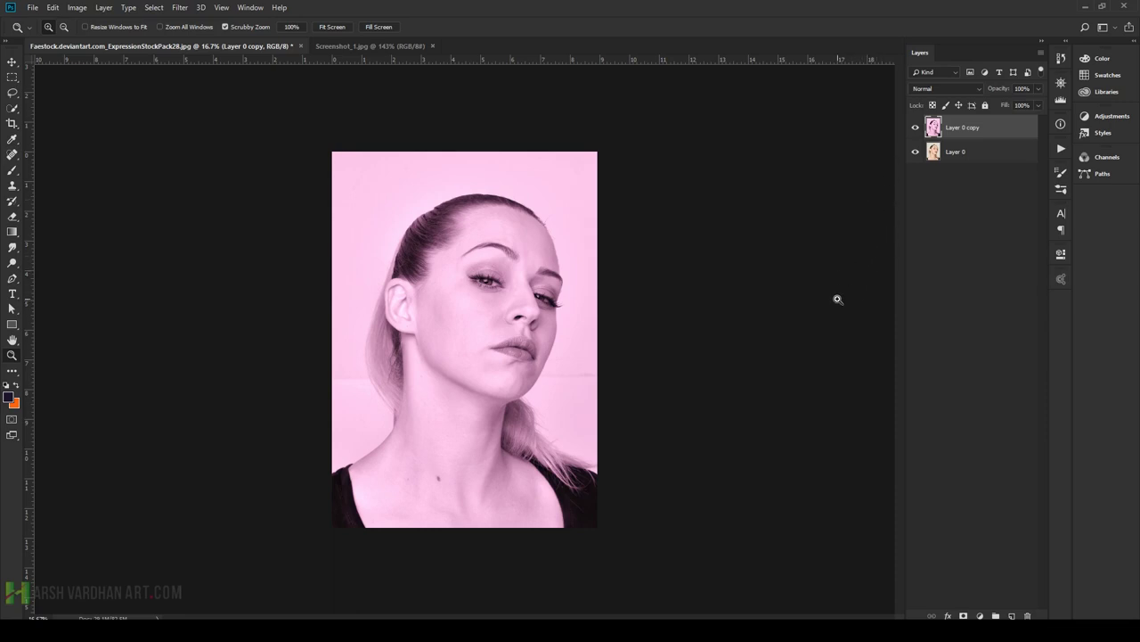
left_click(381, 46)
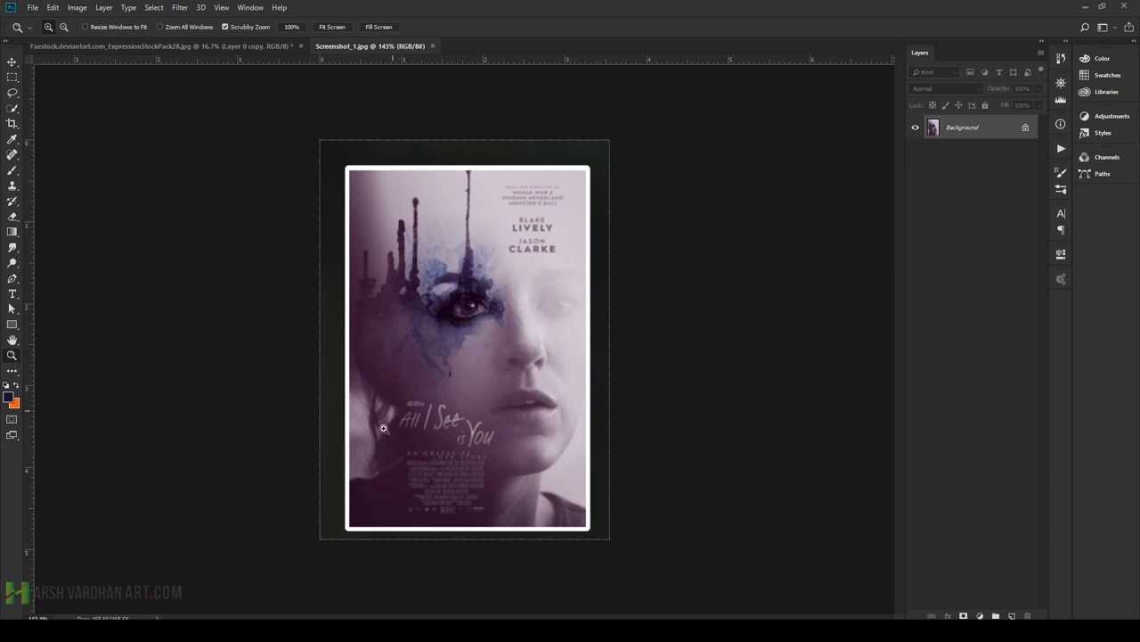
left_click(235, 47)
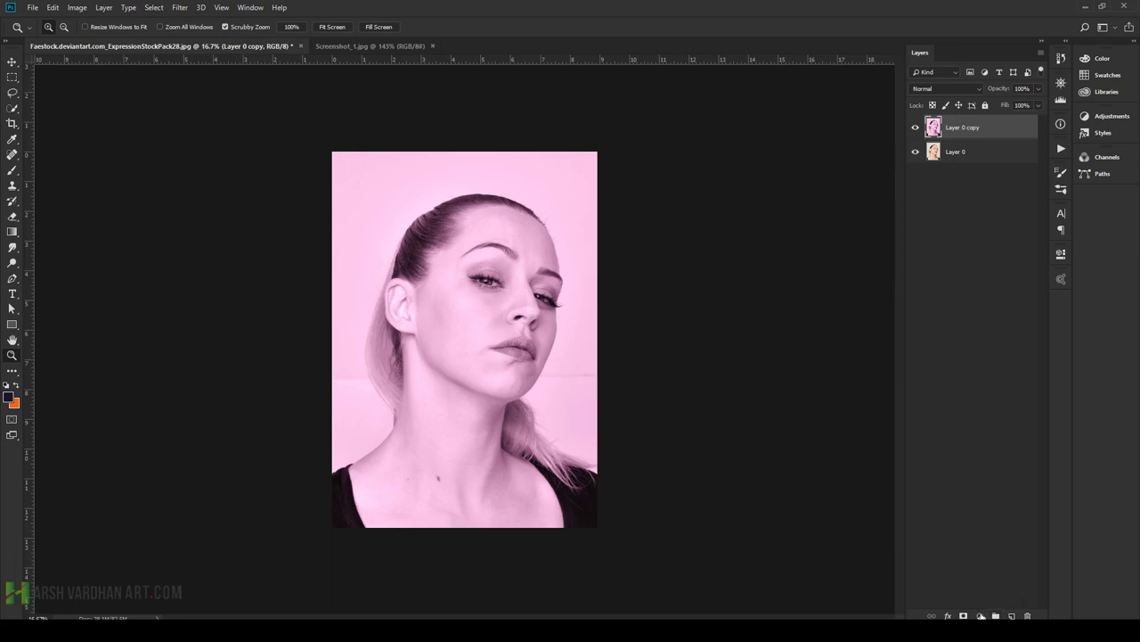
- Add a Gradient fill layer using the Black, White preset at 45° angle and 122% scale
left_click_drag(980, 615, 1011, 412)
left_click(1011, 413)
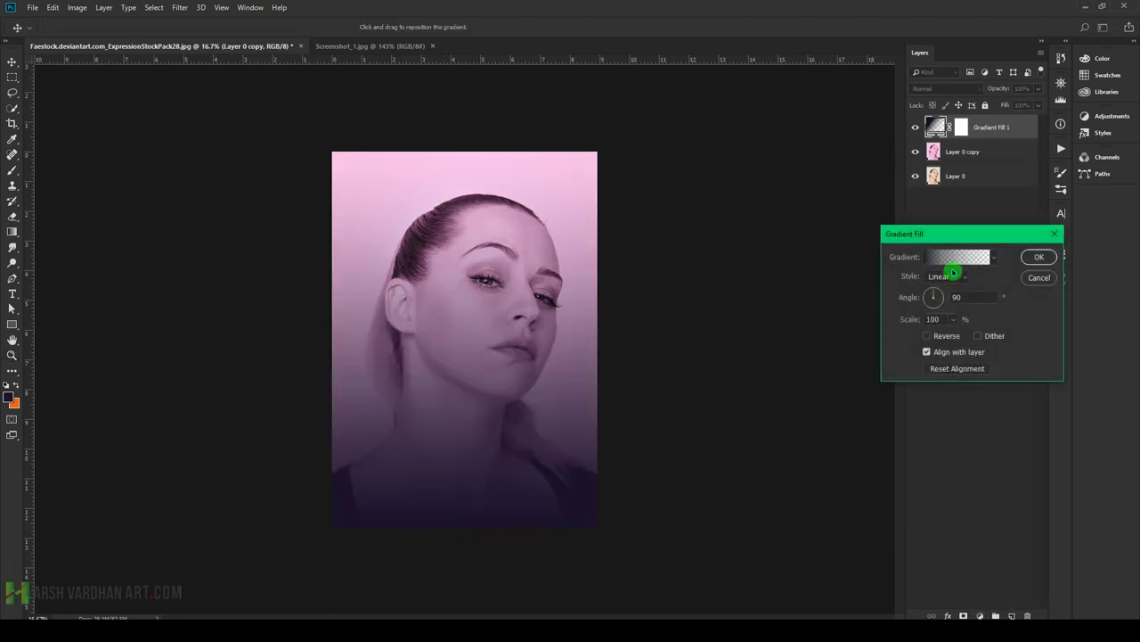
left_click(959, 260)
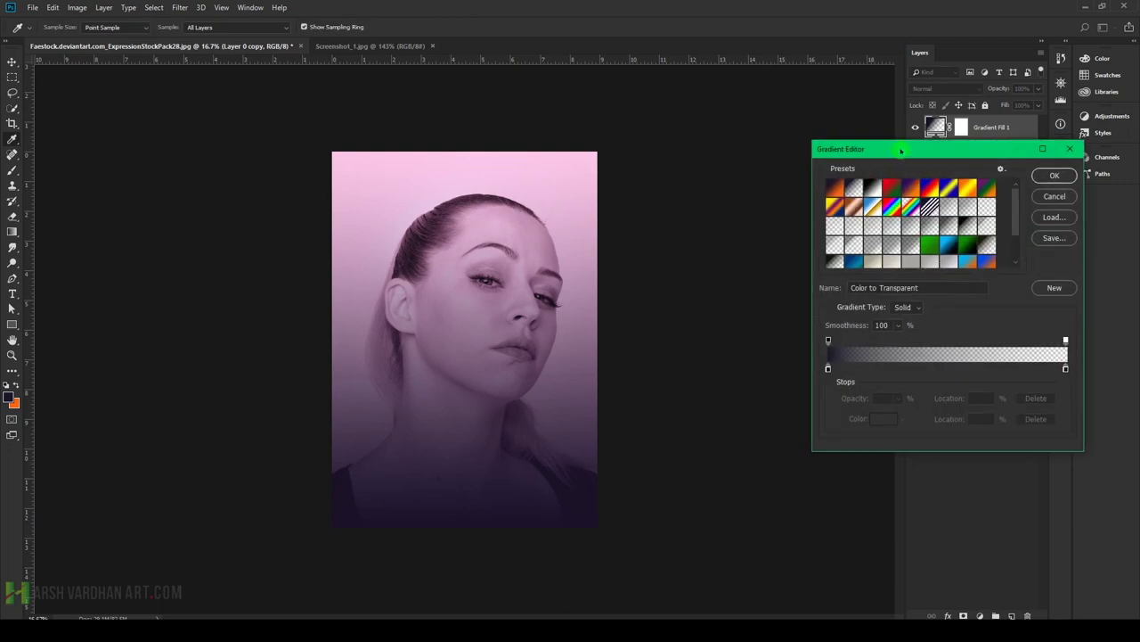
left_click_drag(901, 149, 872, 179)
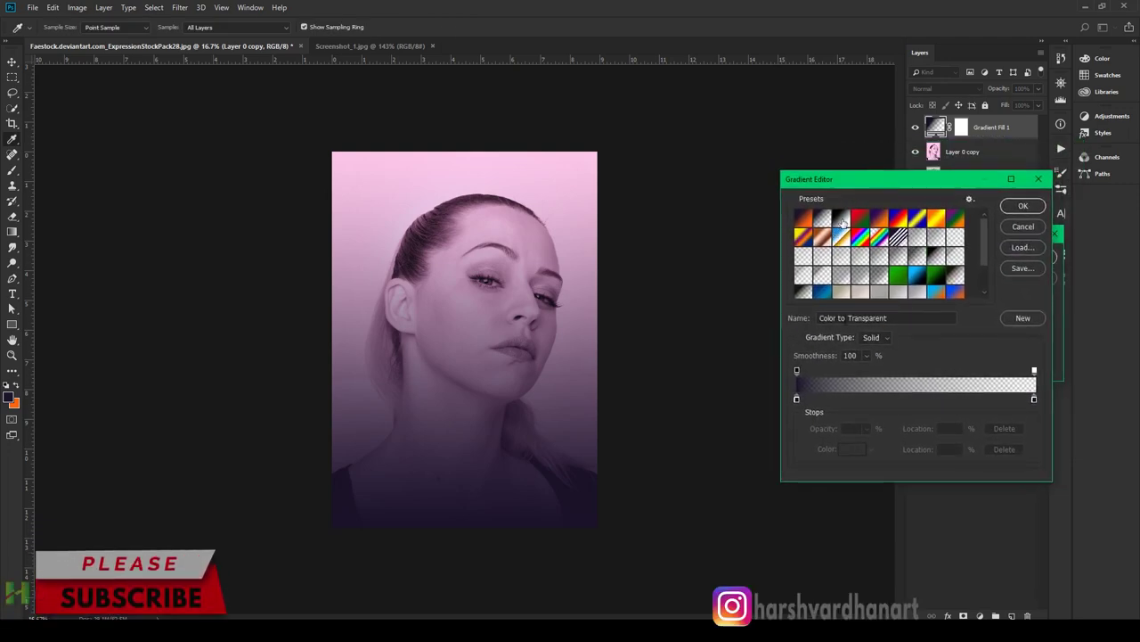
left_click(842, 221)
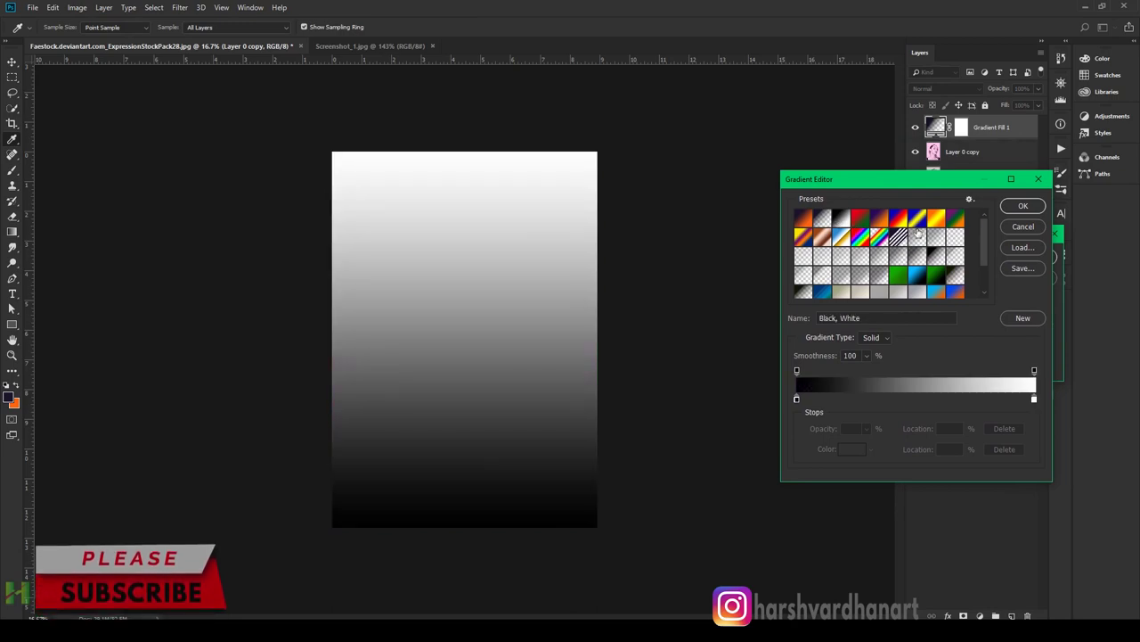
left_click(1023, 206)
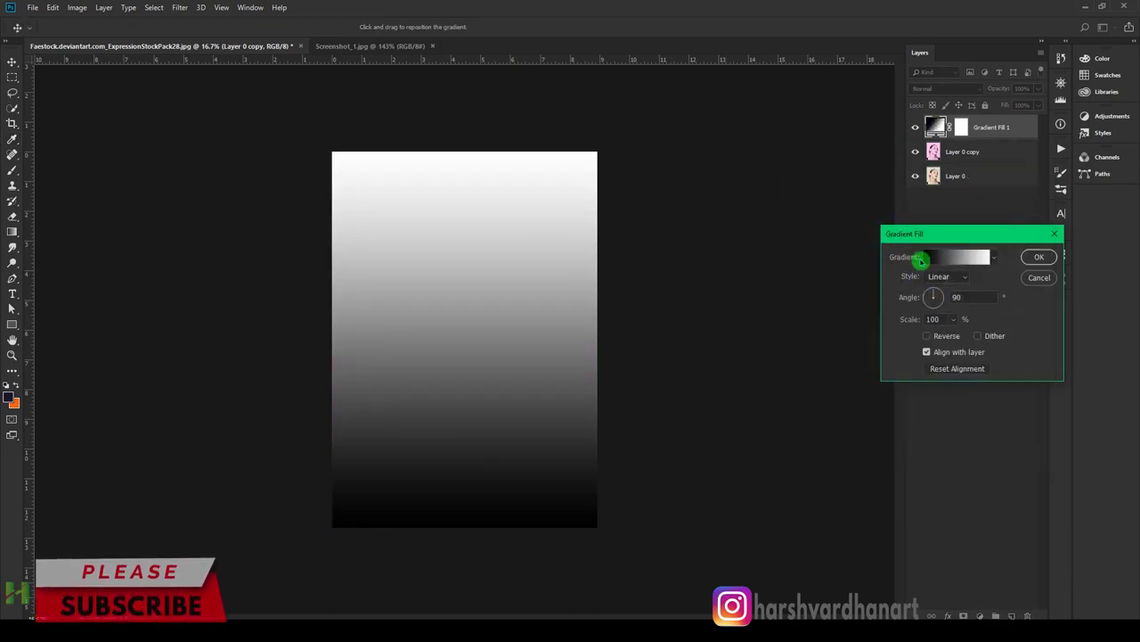
left_click_drag(942, 292, 953, 336)
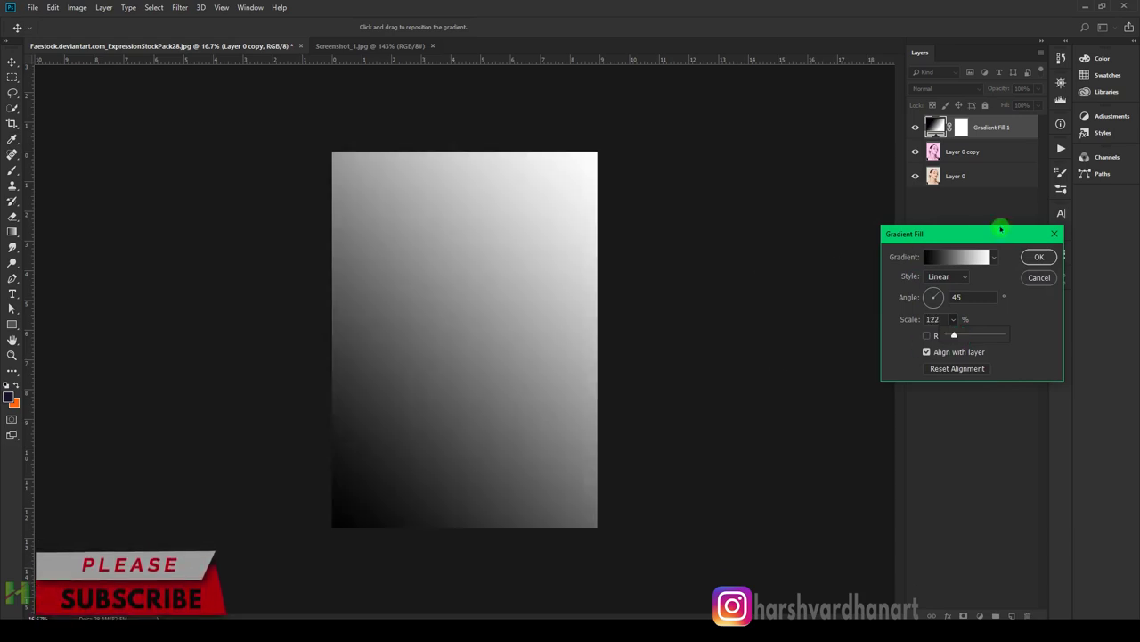
left_click(1039, 258)
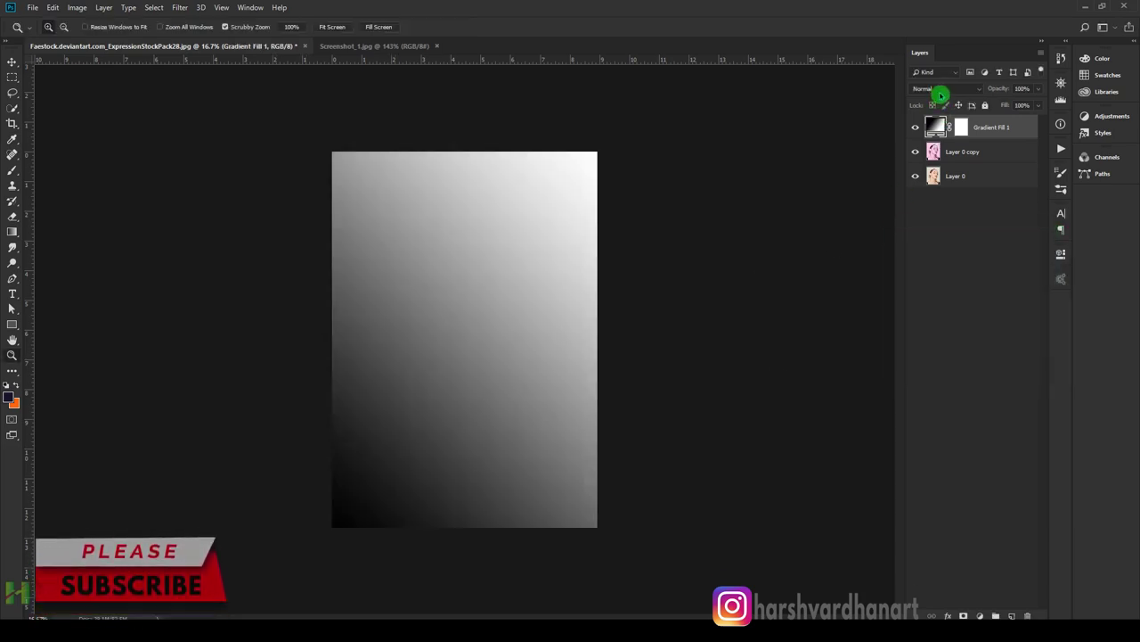
- Try Overlay, then set Gradient Fill 1's blend mode to Multiply
left_click(941, 90)
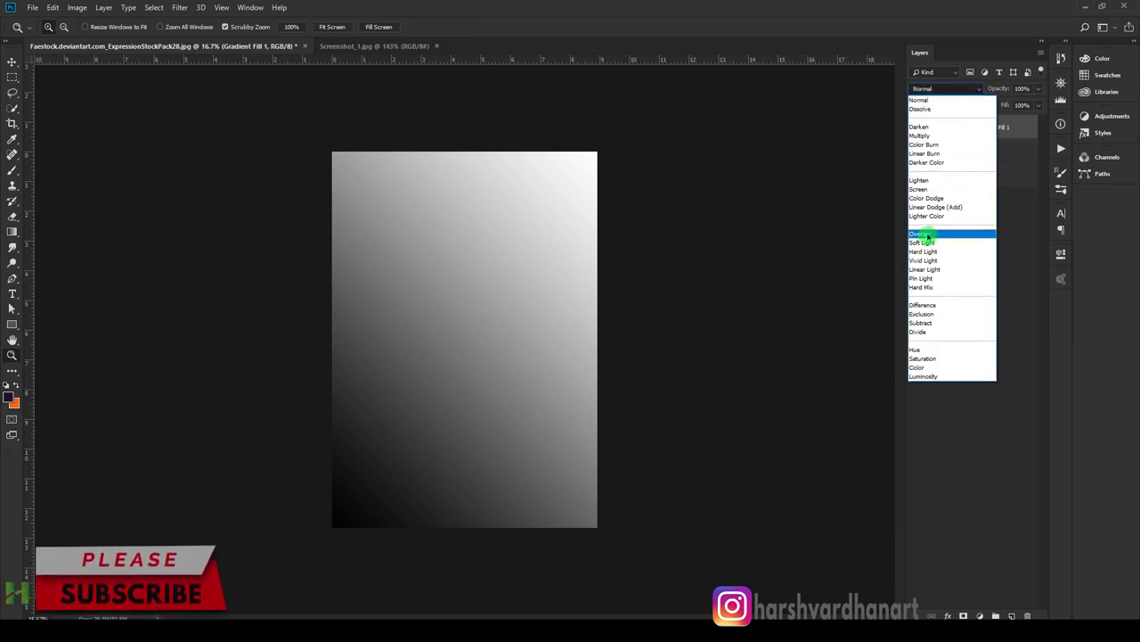
left_click(923, 234)
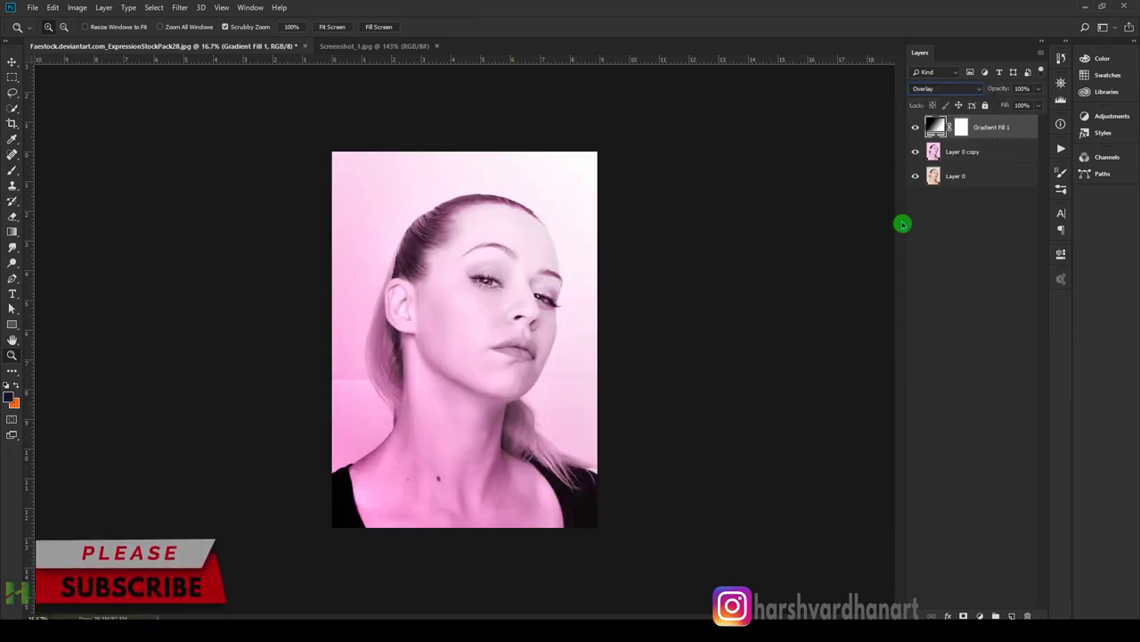
left_click(945, 89)
left_click(928, 135)
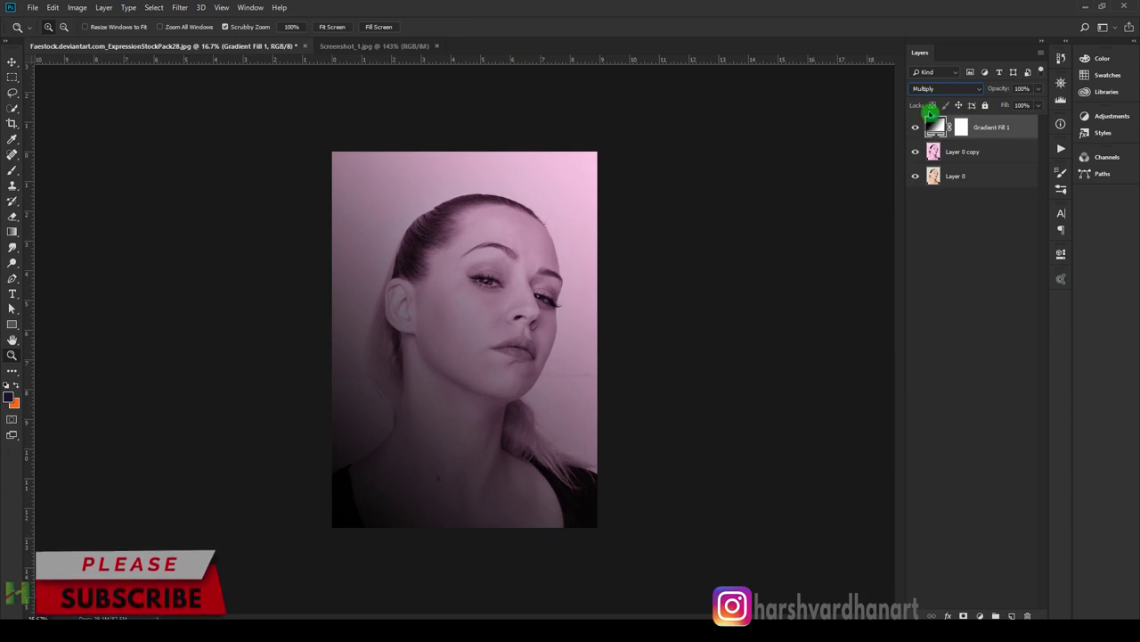
left_click(983, 113)
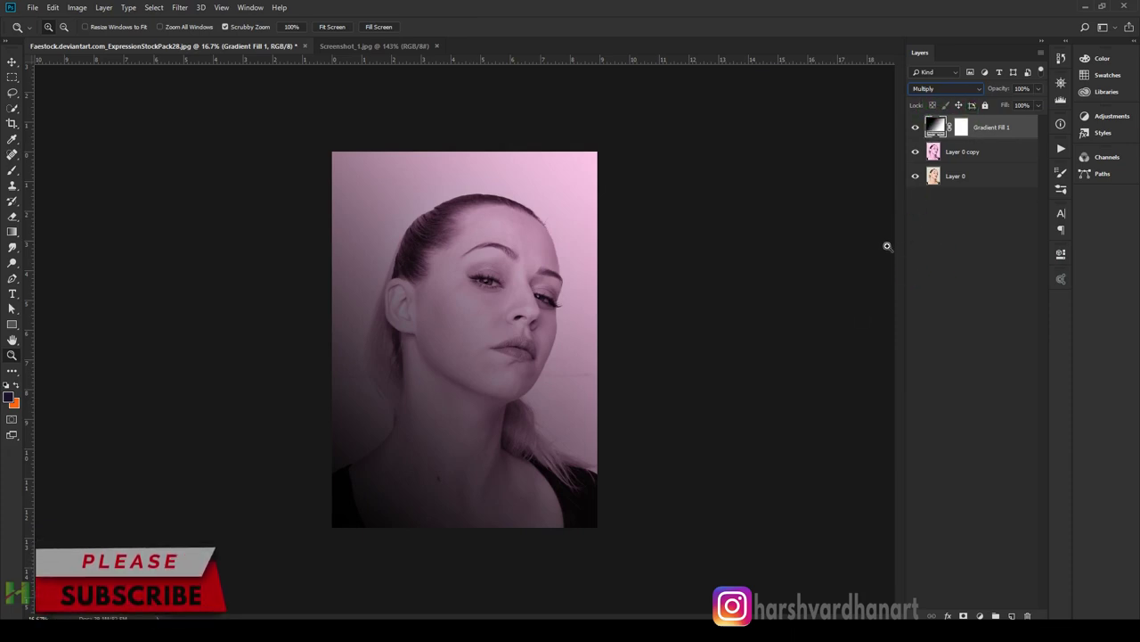
- Recolor the gradient's black stop to a near-black navy, 06061f
double_click(935, 125)
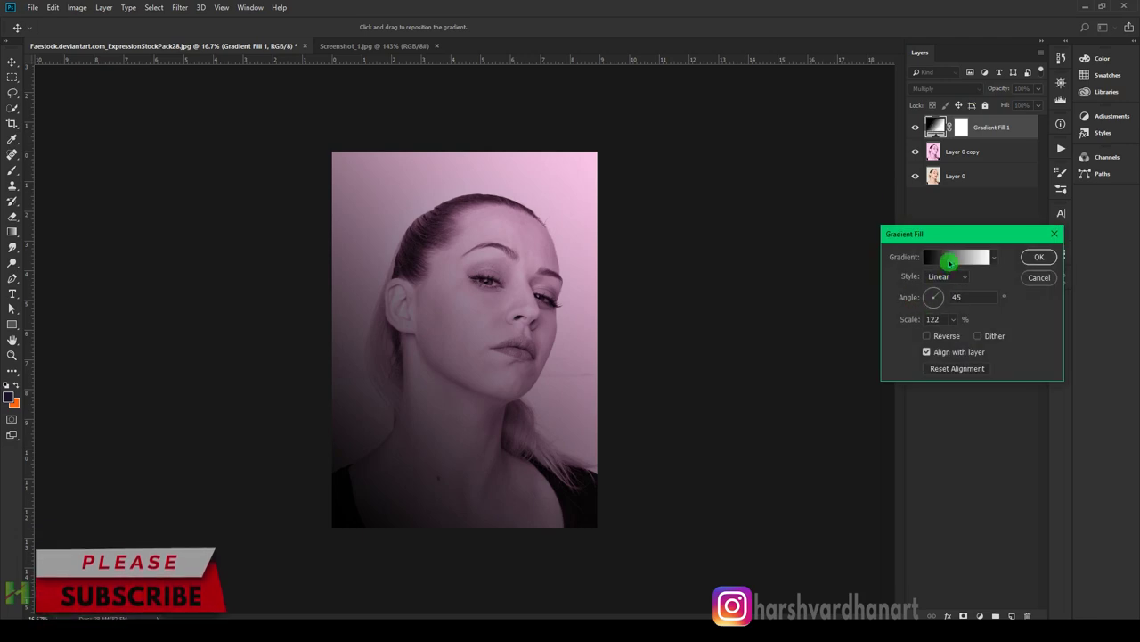
left_click(955, 258)
left_click(798, 400)
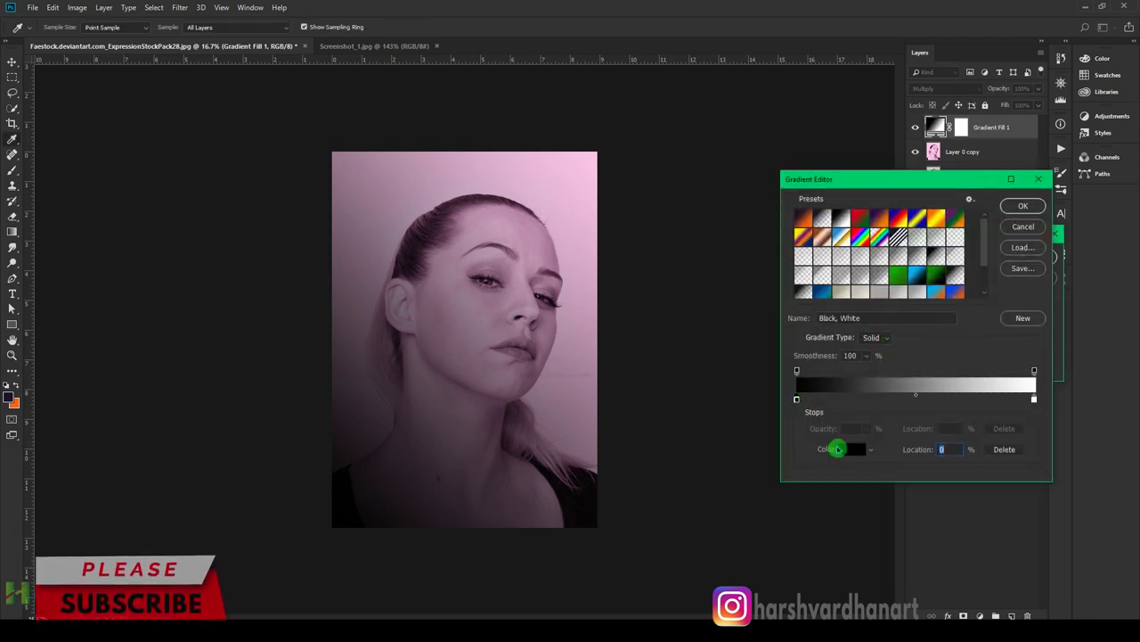
left_click(849, 450)
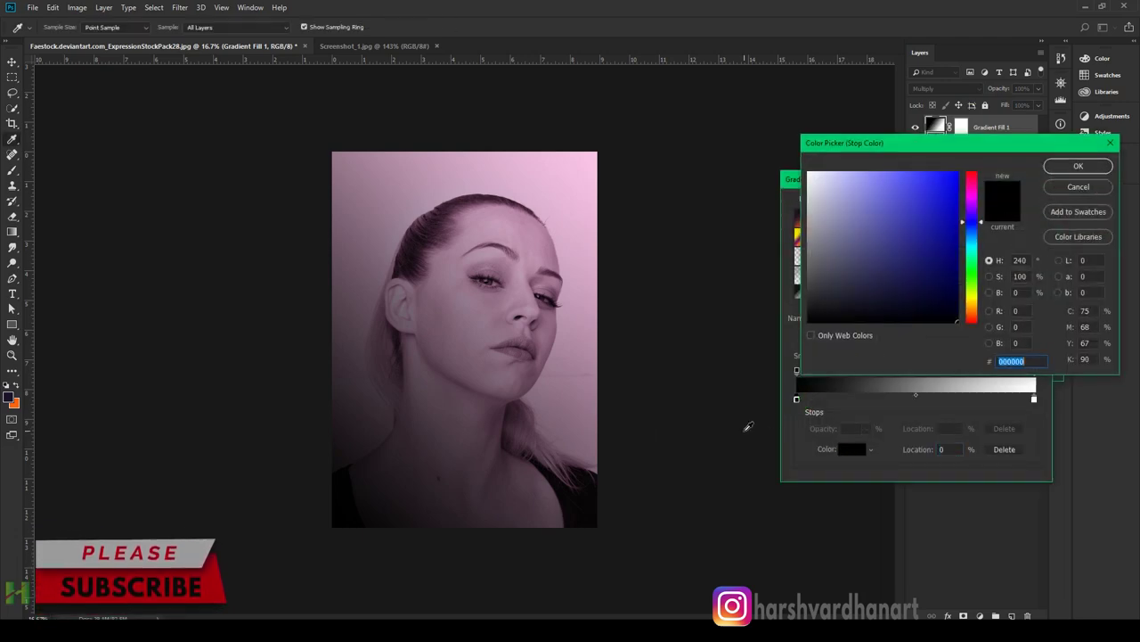
left_click(480, 348)
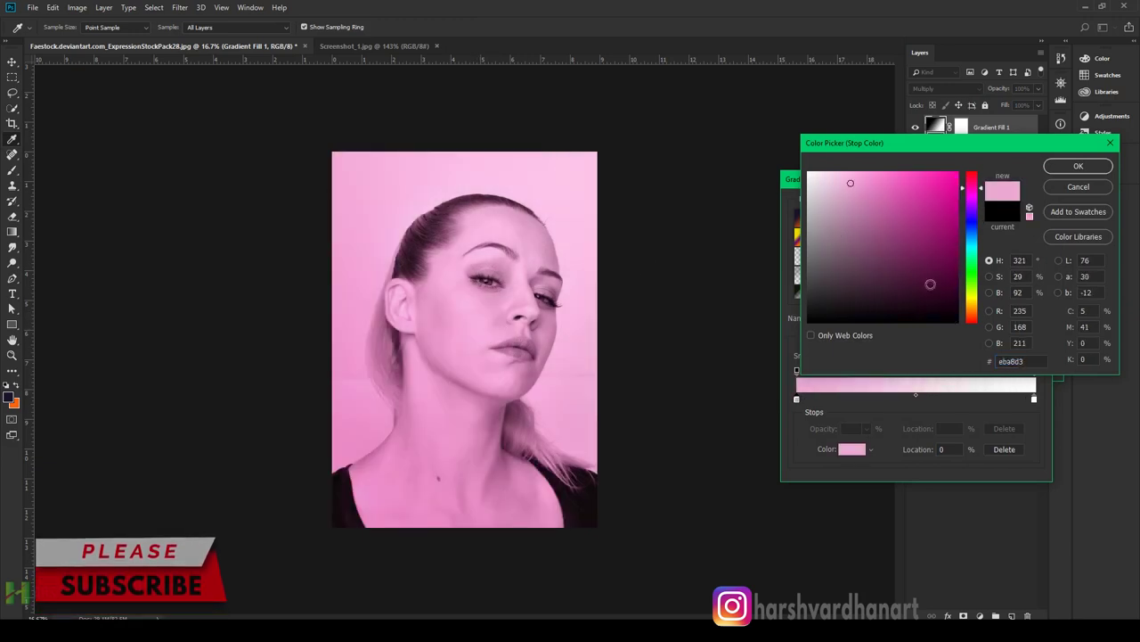
left_click(973, 231)
left_click(918, 278)
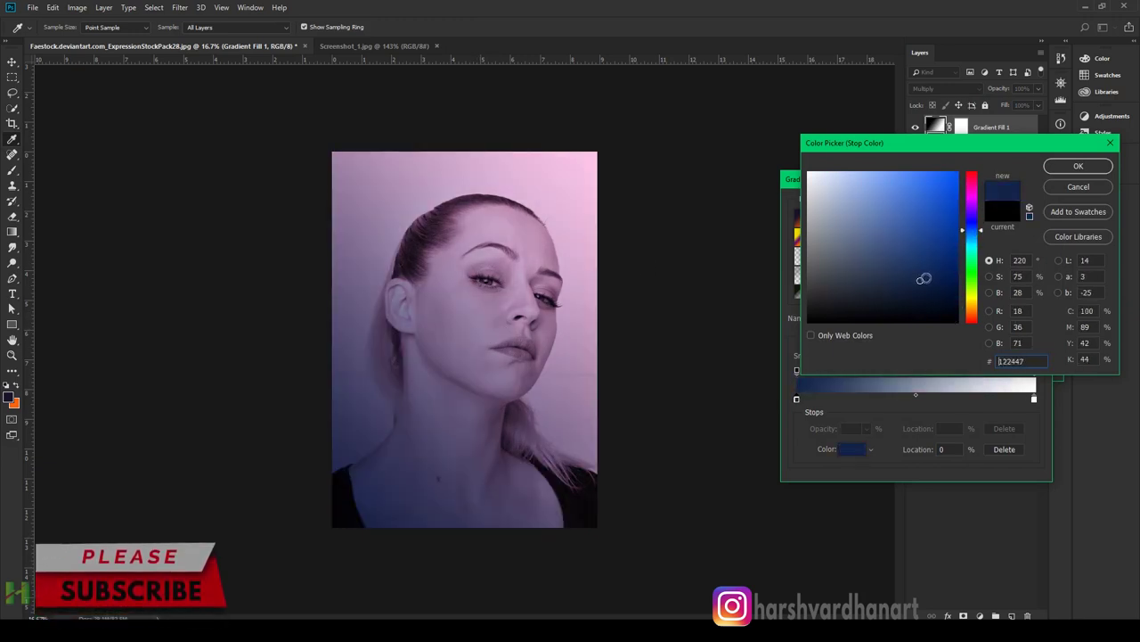
left_click_drag(924, 278, 921, 306)
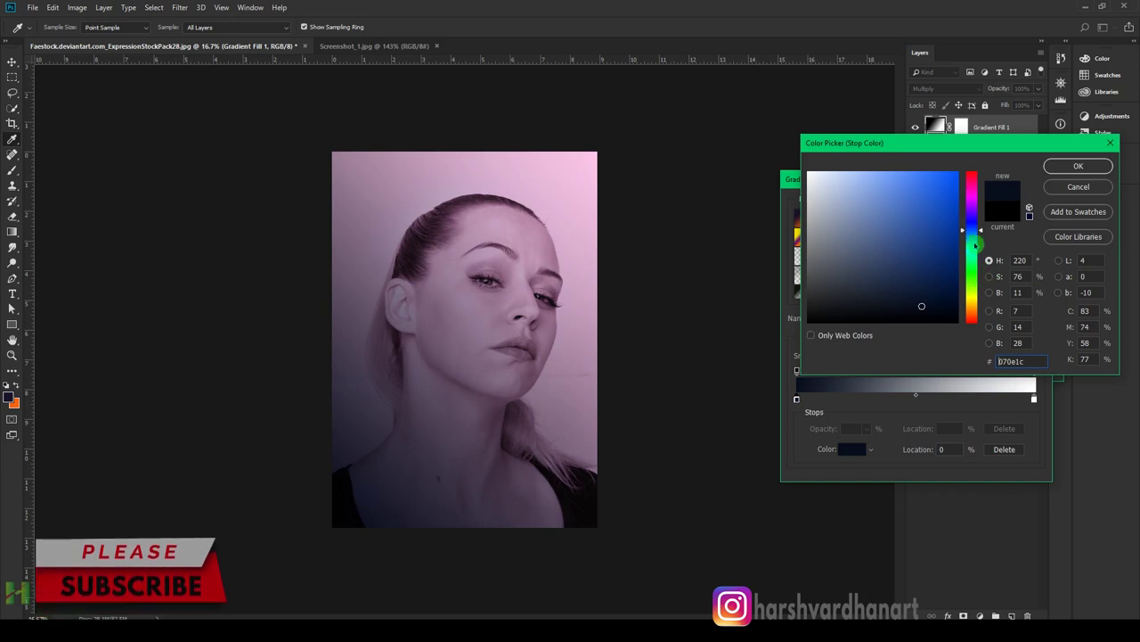
left_click(975, 220)
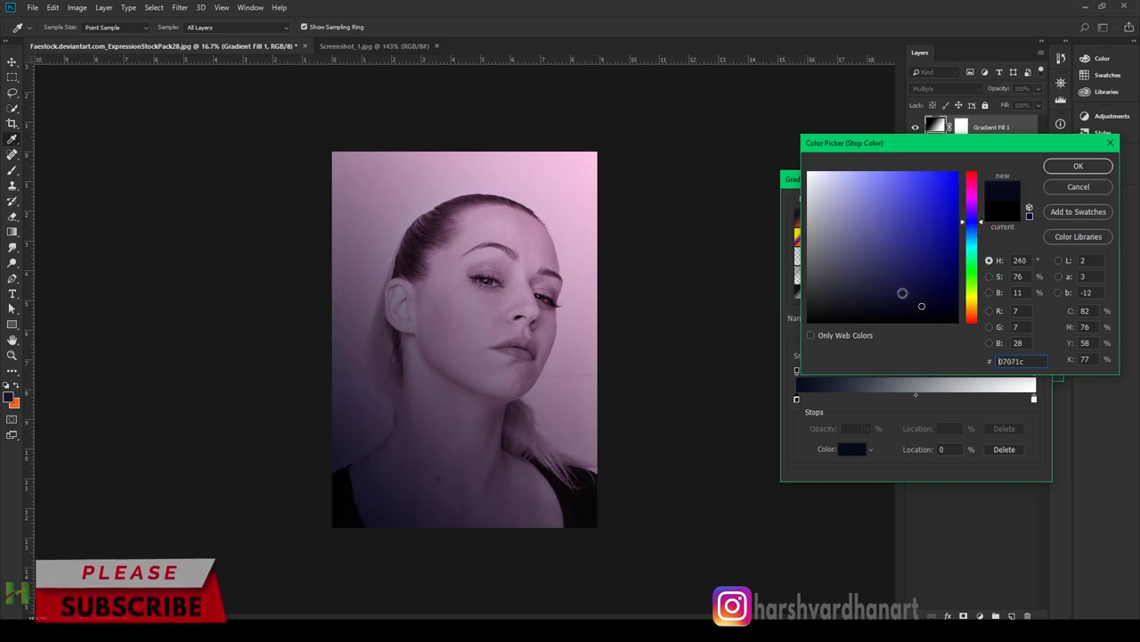
left_click(933, 288)
left_click_drag(933, 289, 927, 309)
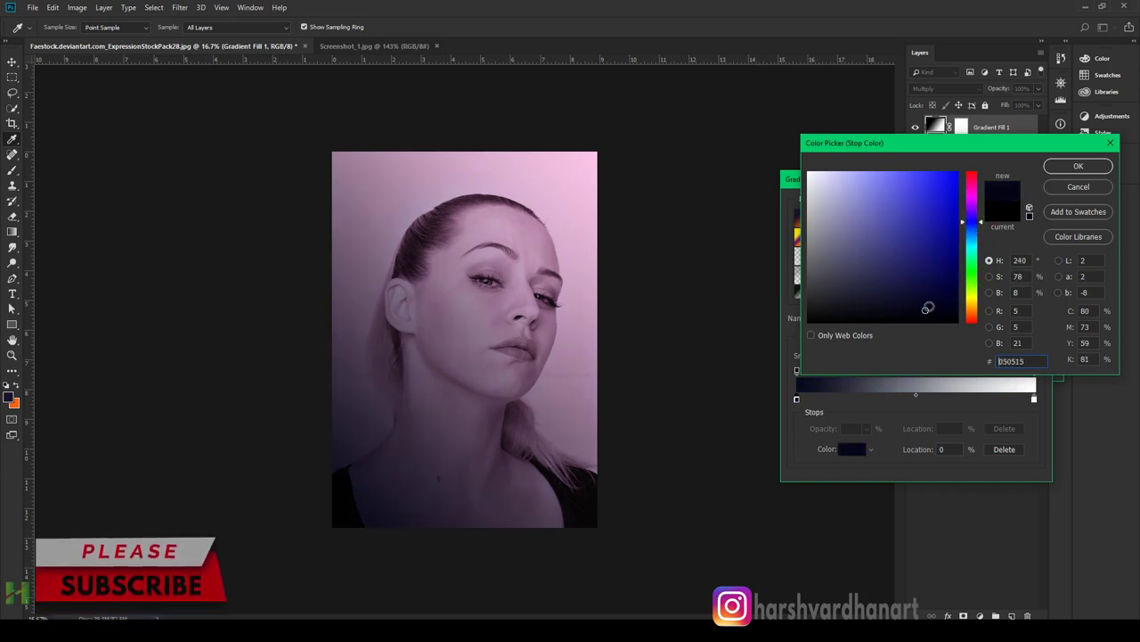
left_click(1078, 166)
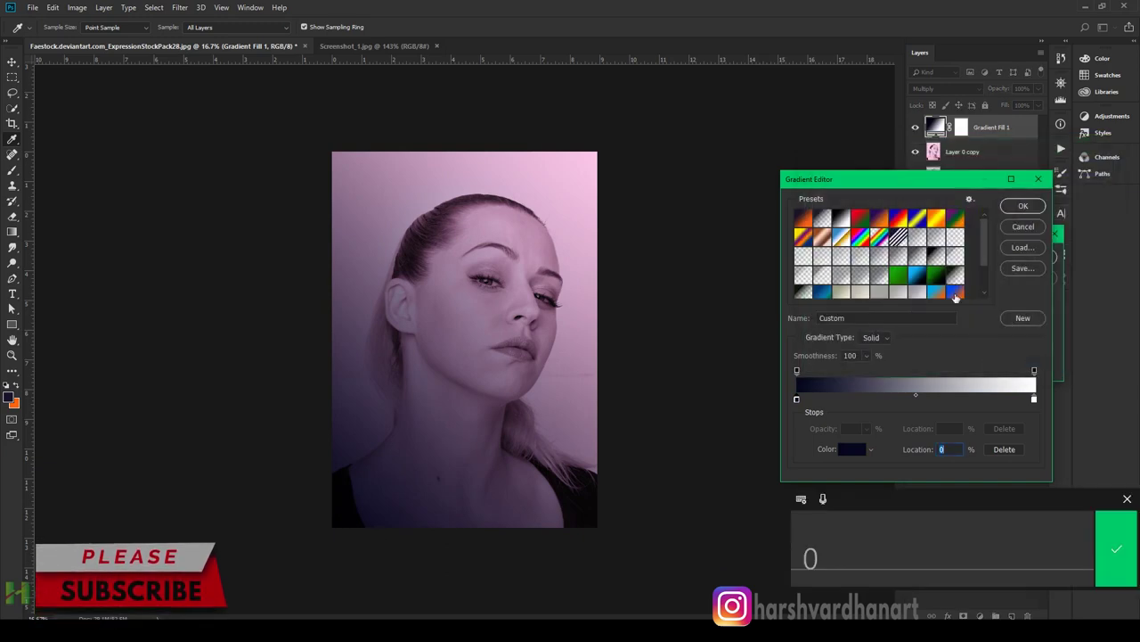
- Confirm the navy gradient and reduce the fill's scale to 100%
left_click(1022, 207)
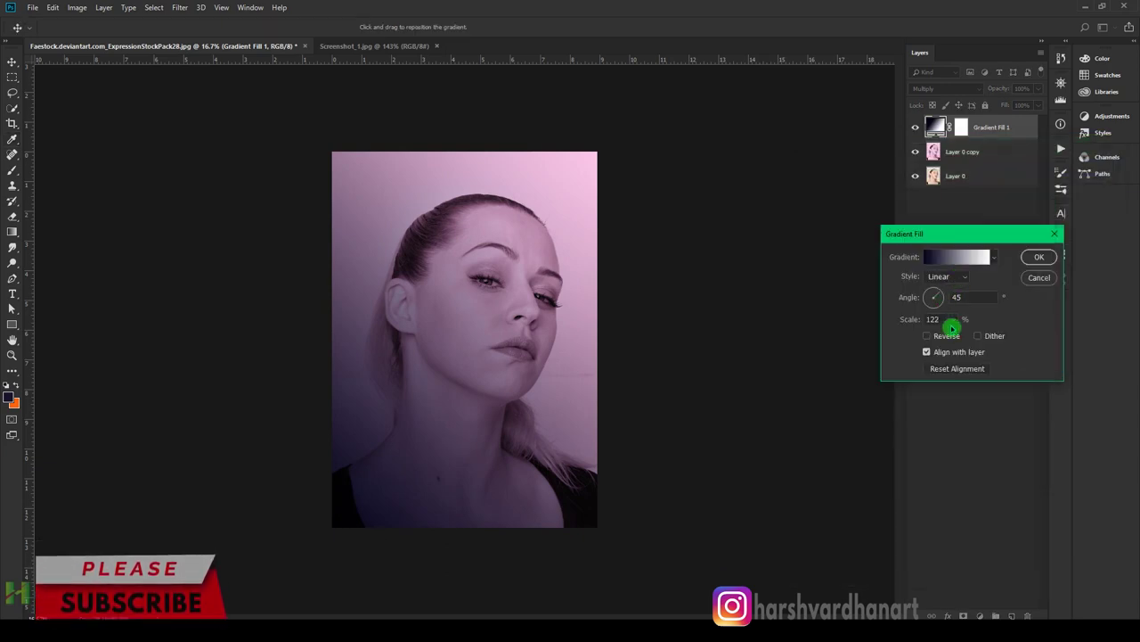
left_click(953, 319)
left_click_drag(952, 334, 954, 336)
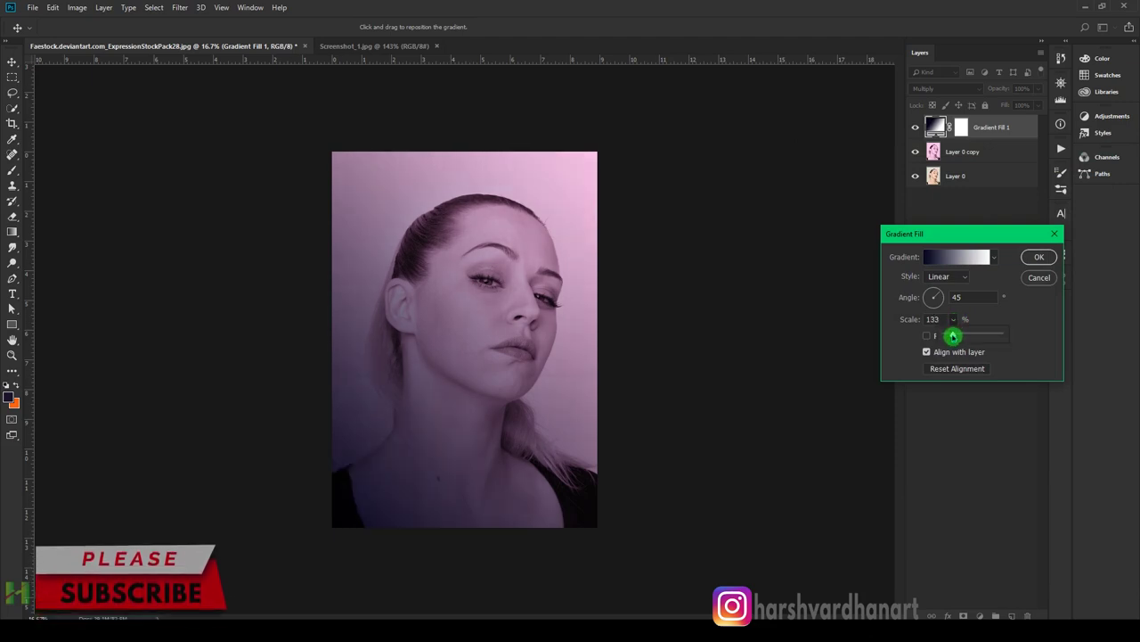
- Add a navy stop at 64%, move the midpoint to about 59%, and apply the gradient fill
left_click(960, 259)
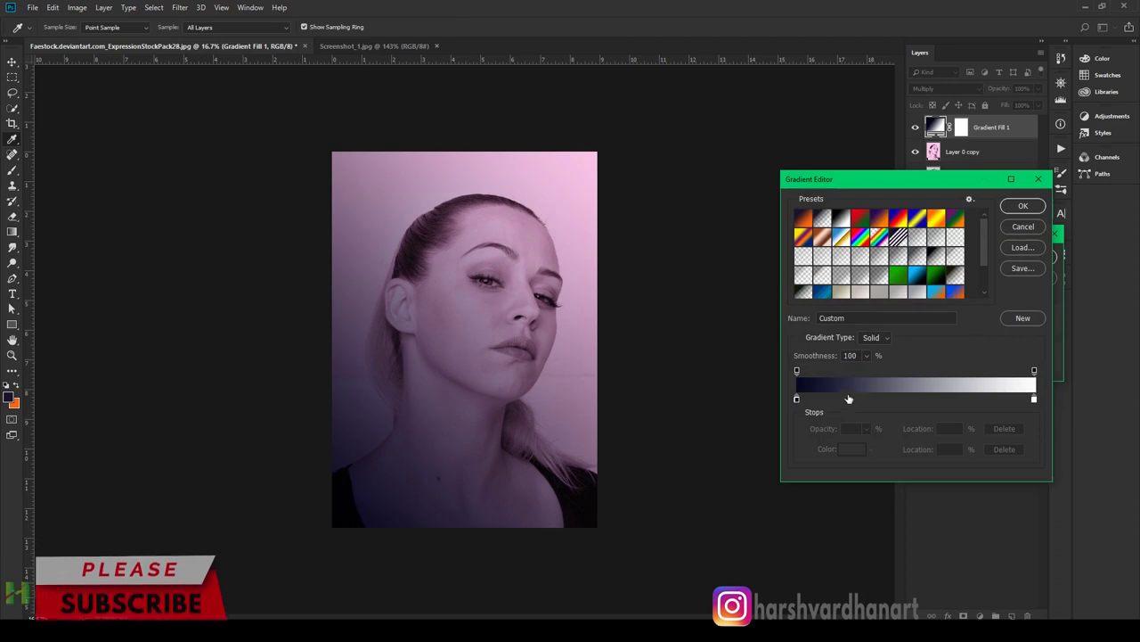
left_click(797, 399)
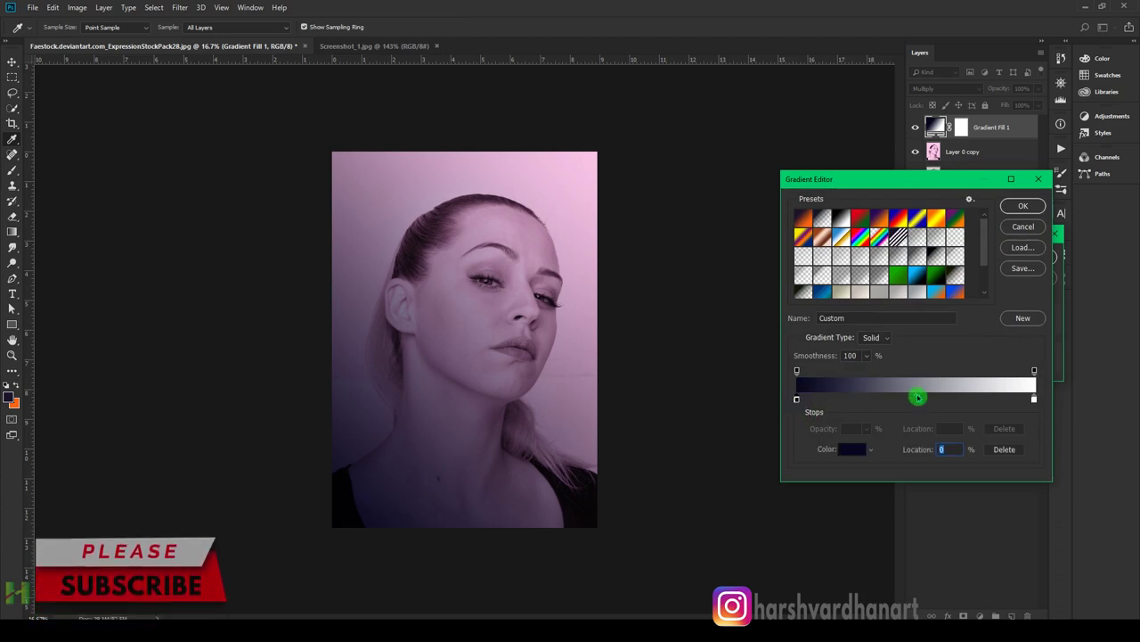
left_click_drag(916, 398, 977, 396)
left_click(977, 395)
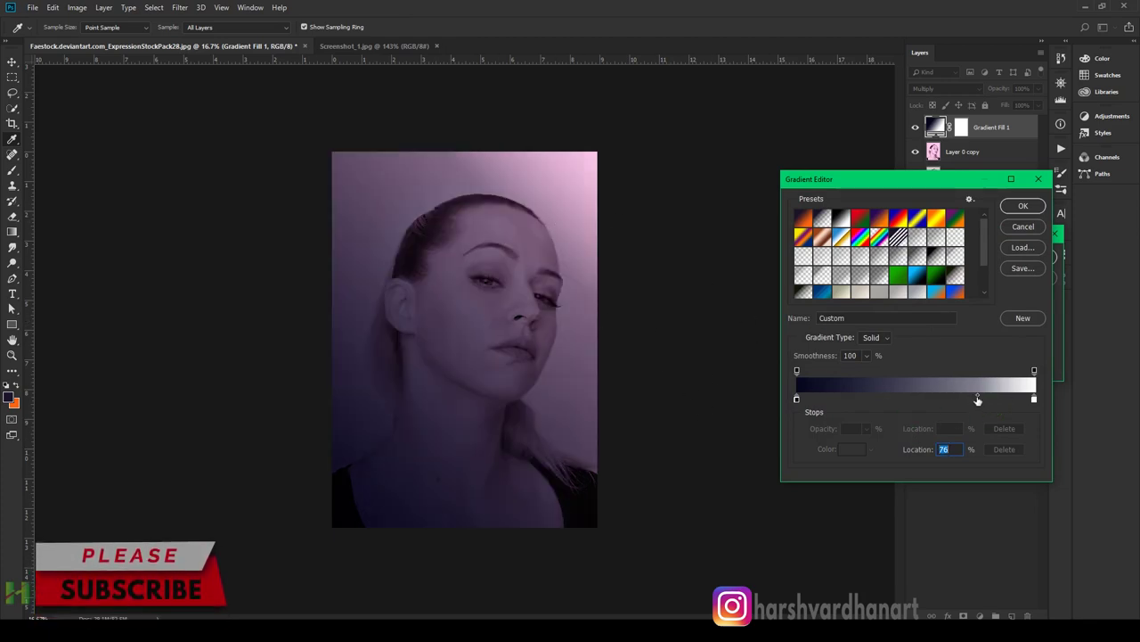
left_click_drag(977, 400, 801, 403)
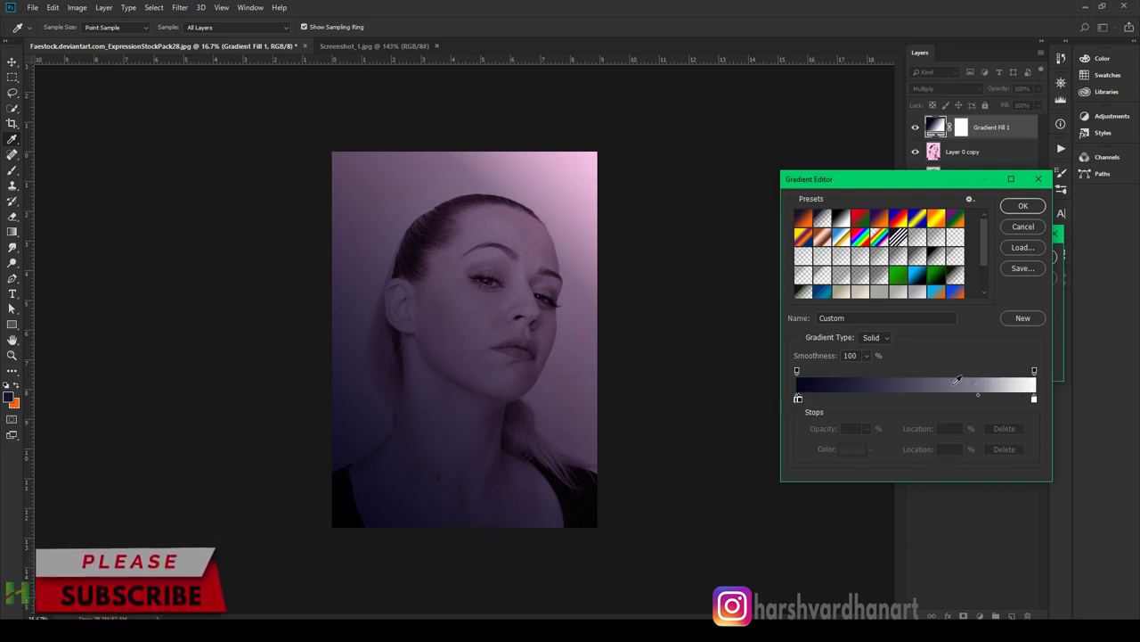
left_click(932, 412)
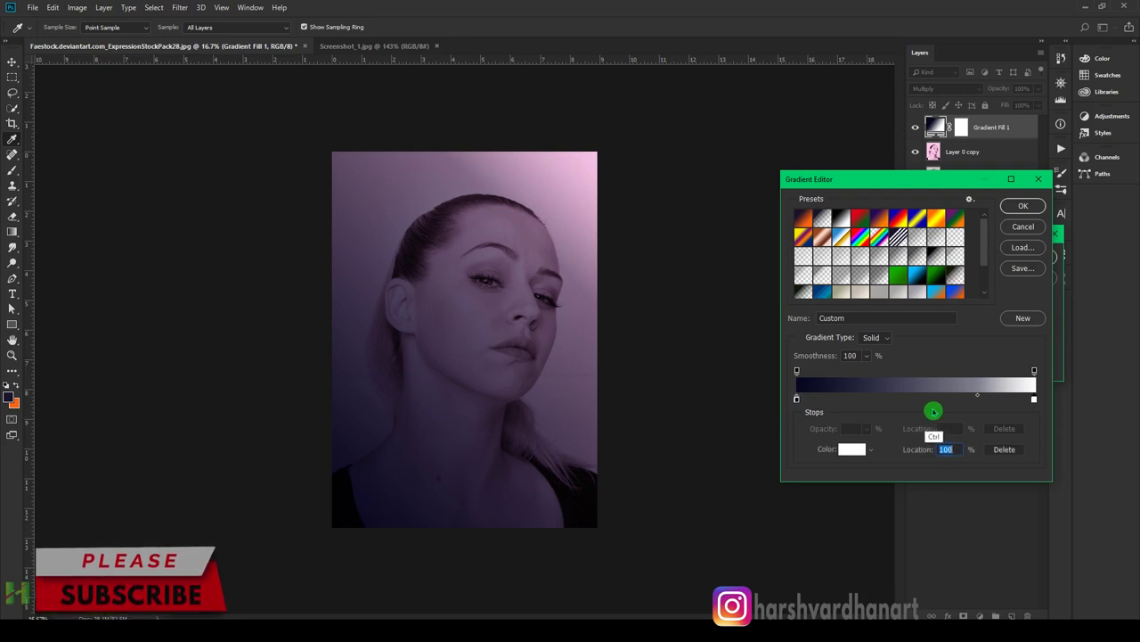
left_click_drag(977, 400, 937, 401)
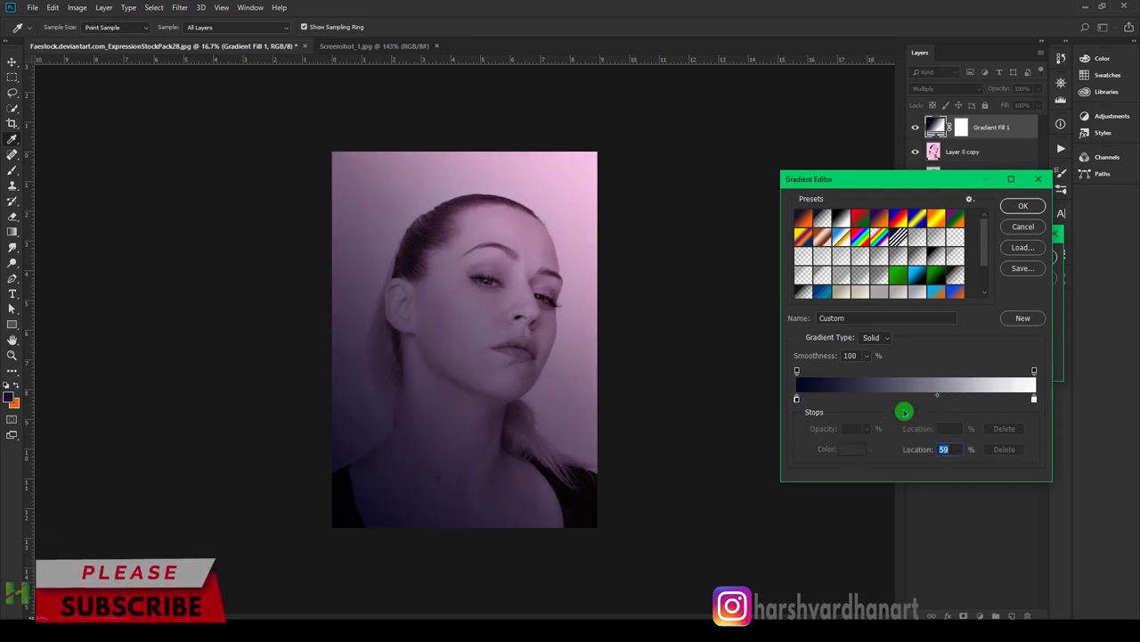
left_click(1022, 207)
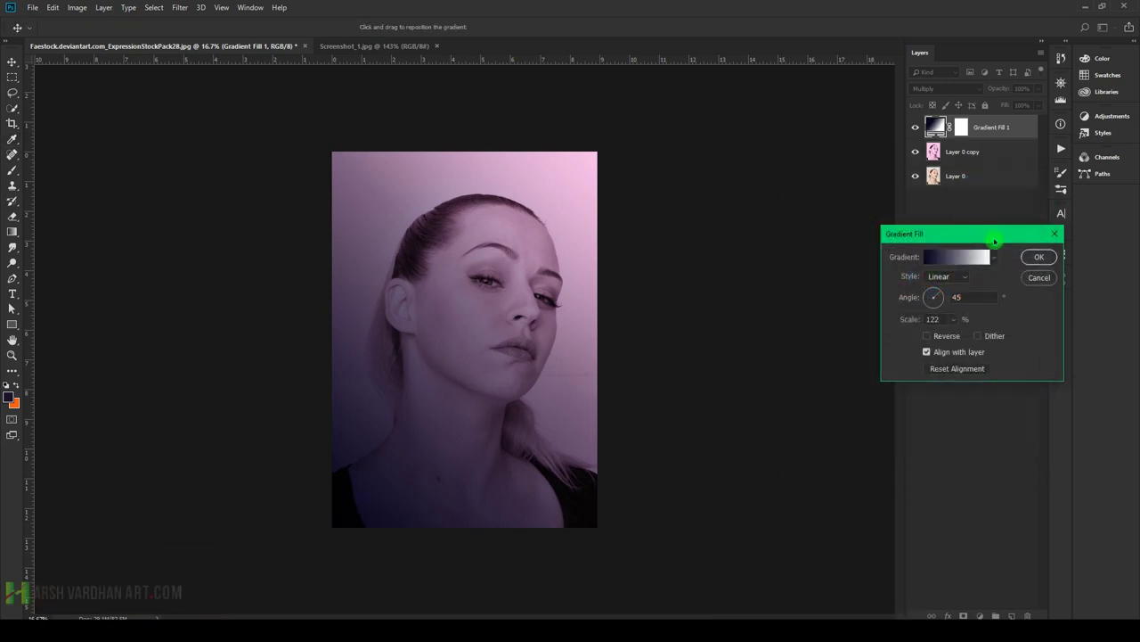
left_click(878, 318)
left_click(1032, 259)
key("z")
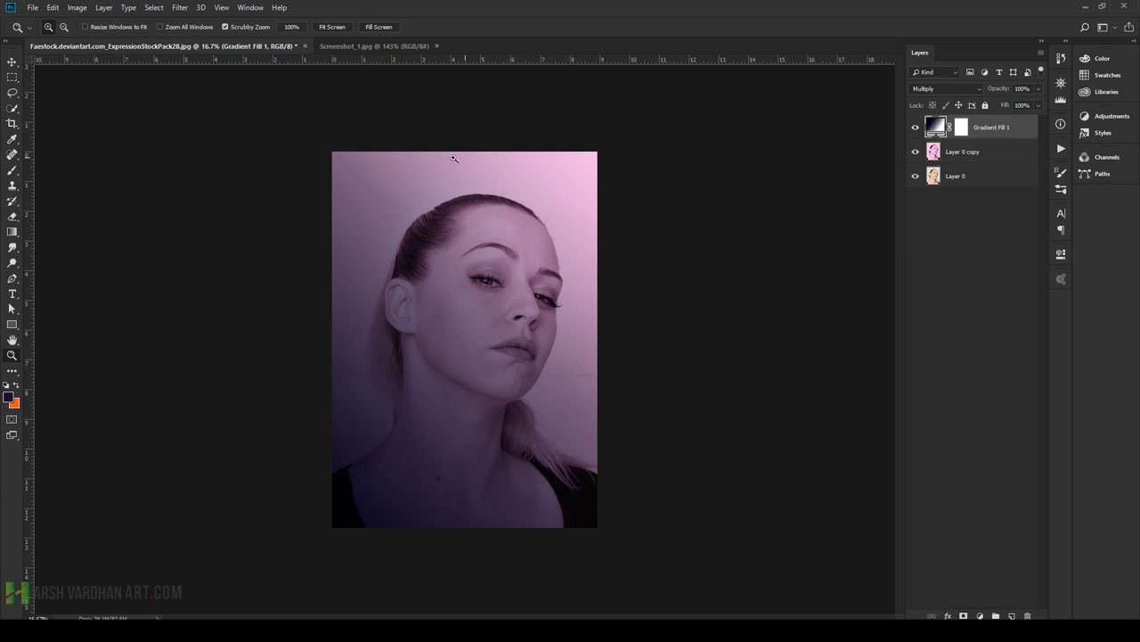
left_click(348, 46)
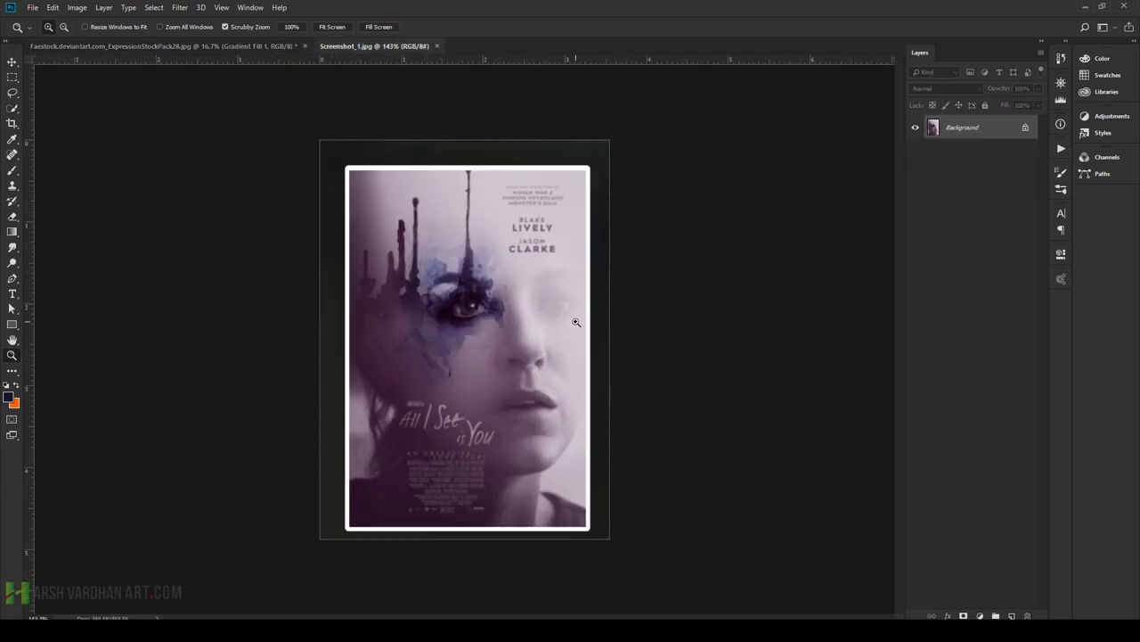
key("ctrl+Tab")
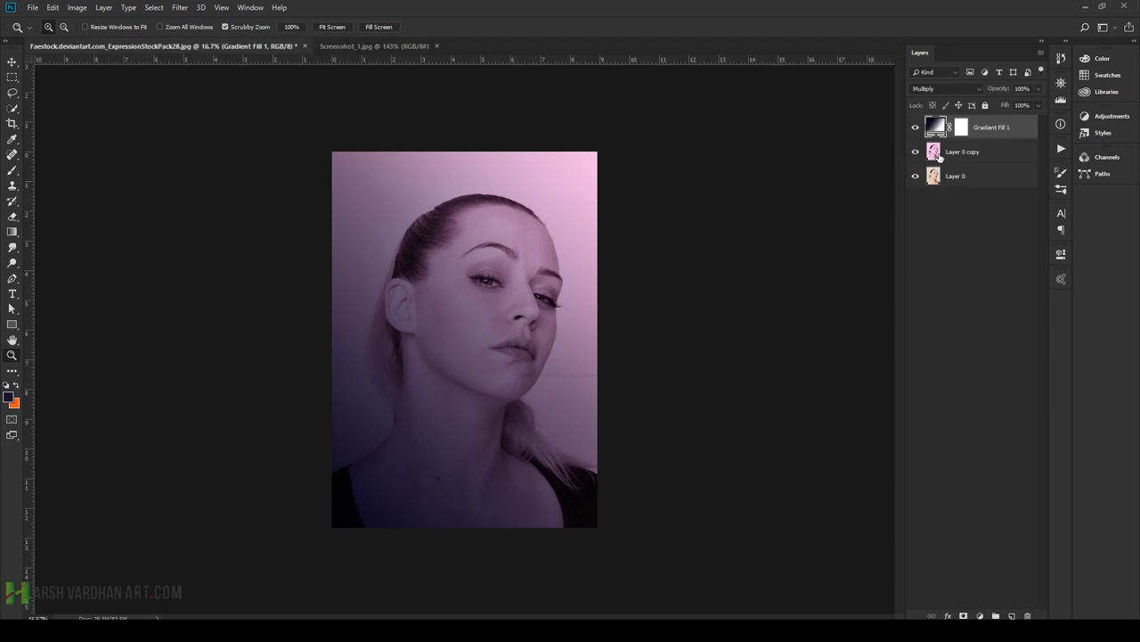
left_click(934, 151)
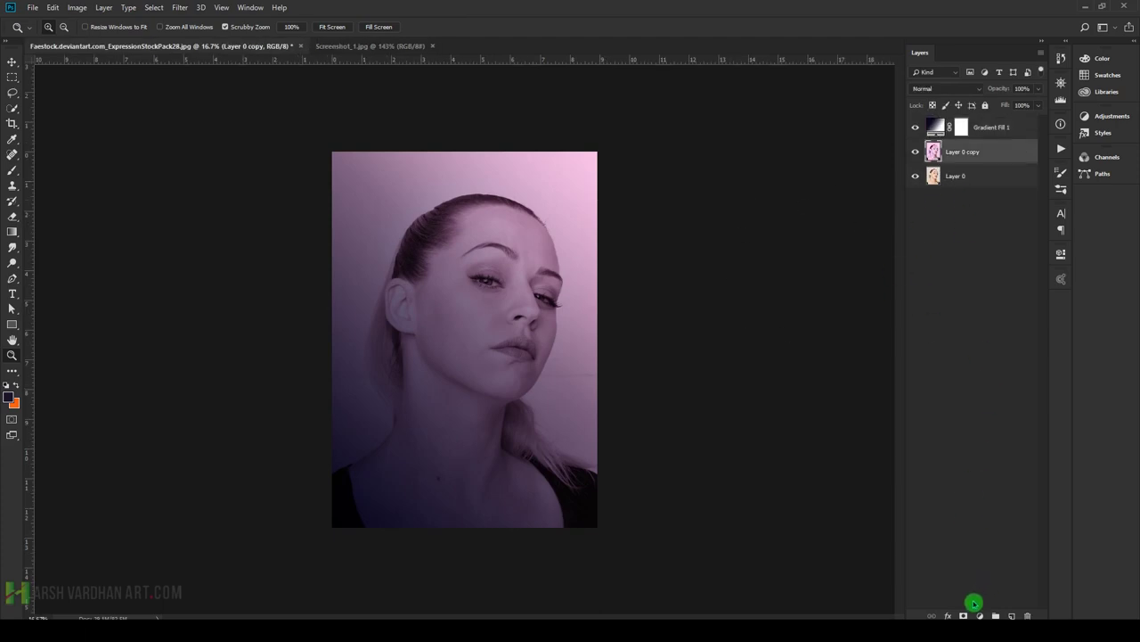
- Add a new Layer 1 above Layer 0 and fill it with the dark navy foreground colour
left_click(957, 178)
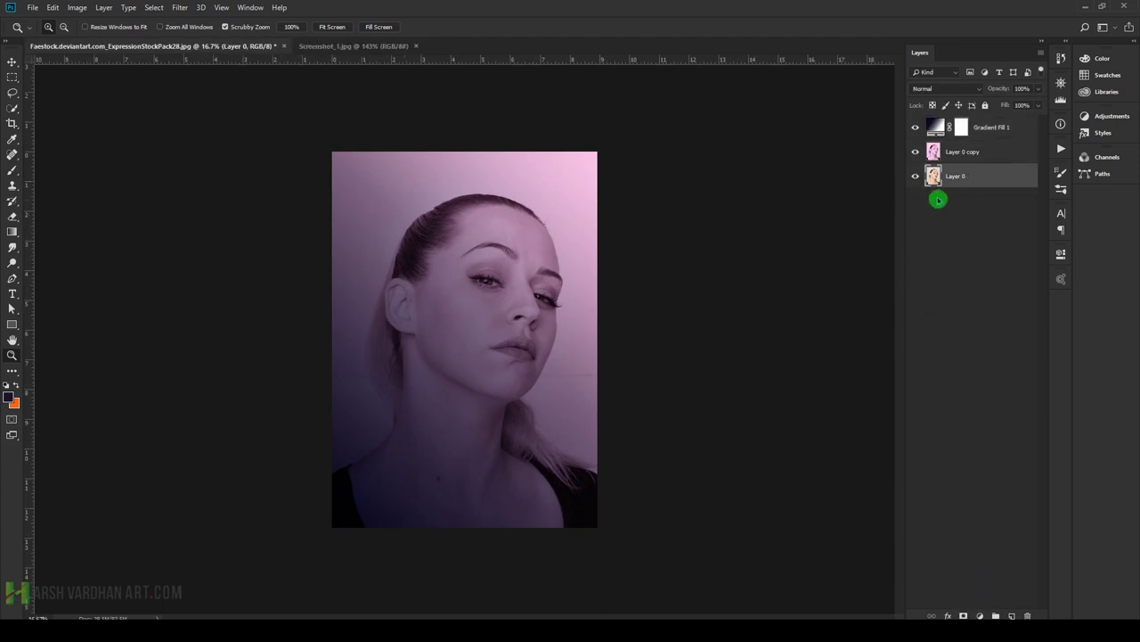
left_click(1013, 616)
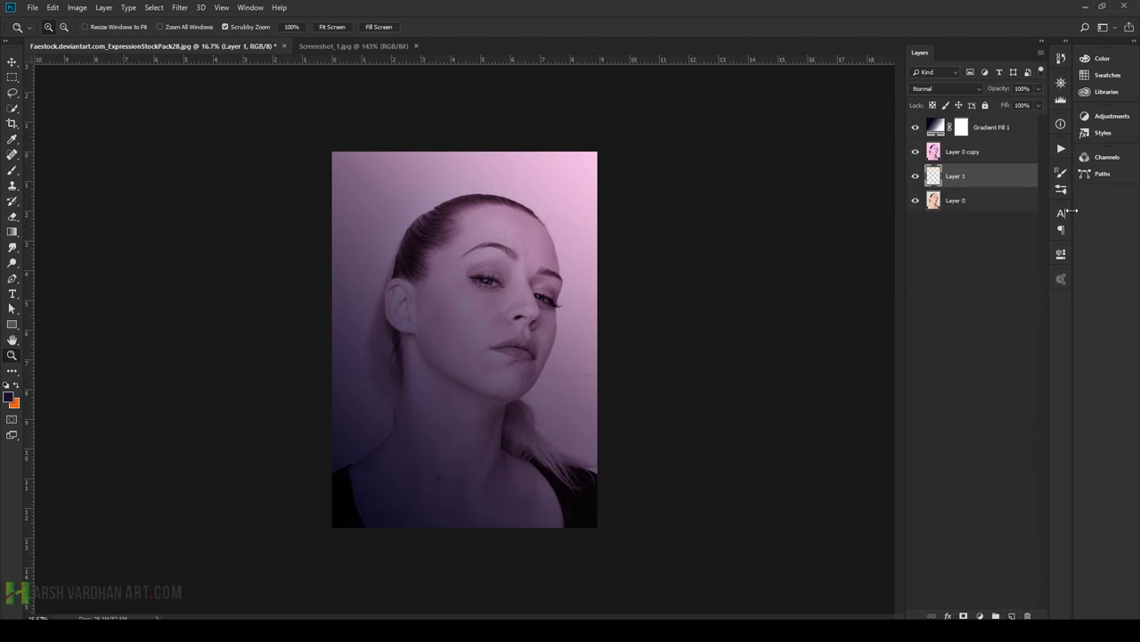
key("alt+BackSpace")
- Give Layer 0 copy a white layer mask
left_click(990, 252)
left_click(965, 157)
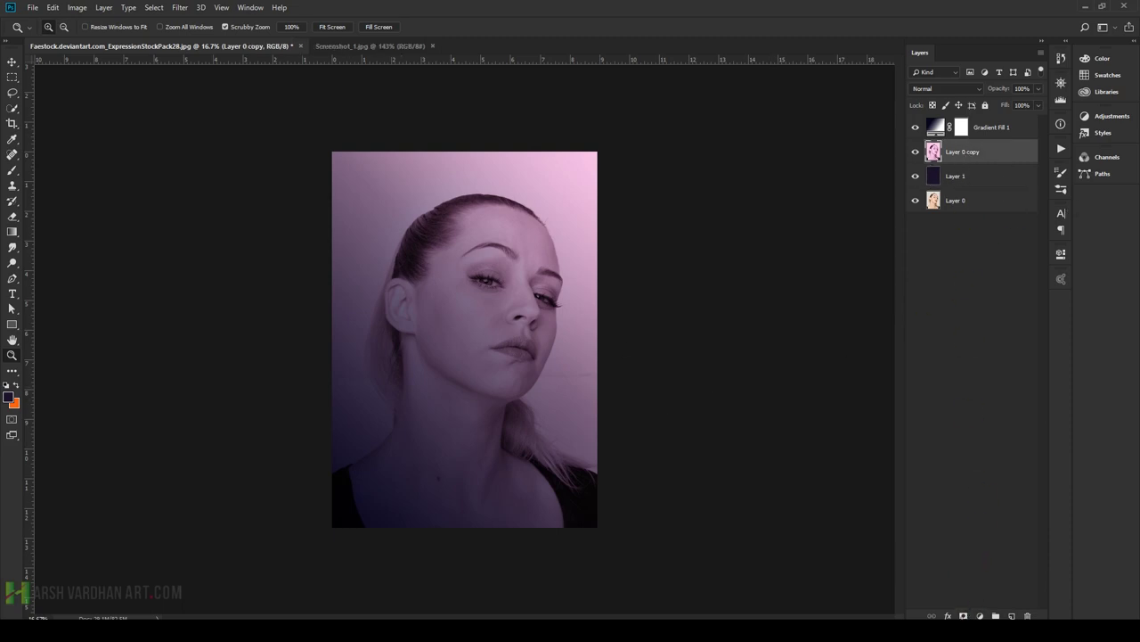
left_click(963, 615)
- Drag a Foreground to Transparent gradient on Layer 0 copy's mask from the top-right, fading it into Layer 1
key("g")
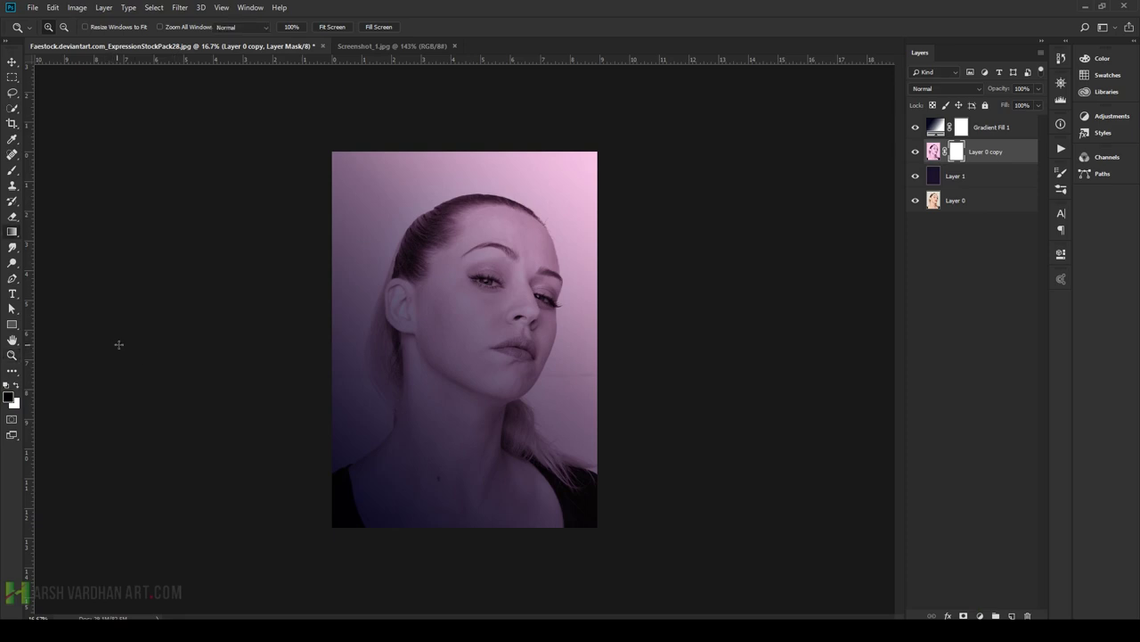
left_click(59, 26)
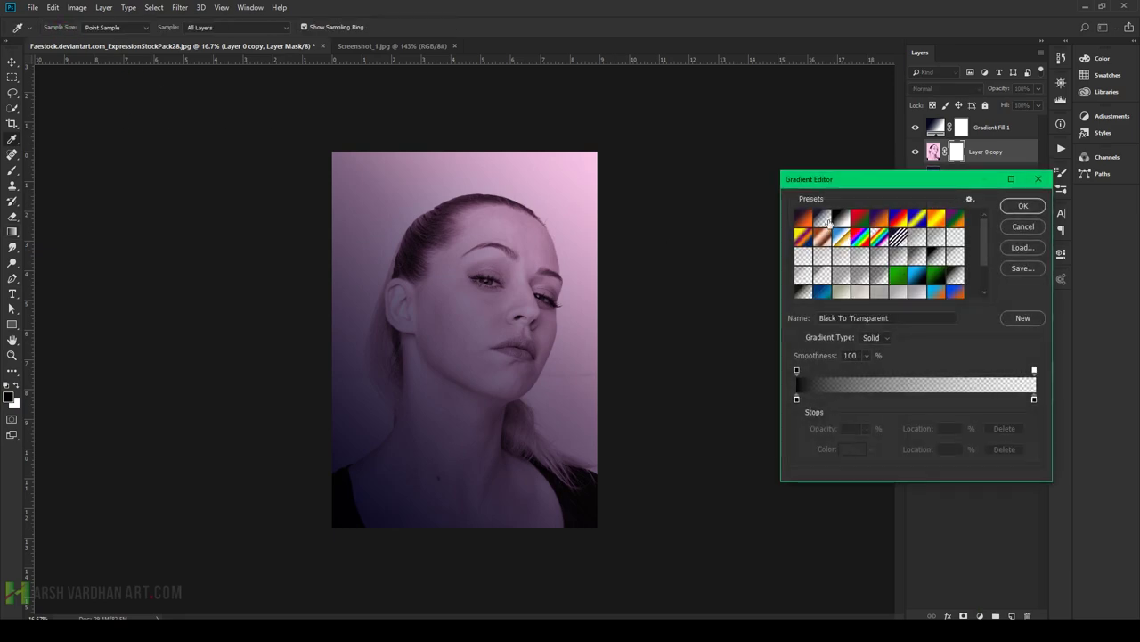
left_click(825, 217)
left_click(1010, 360)
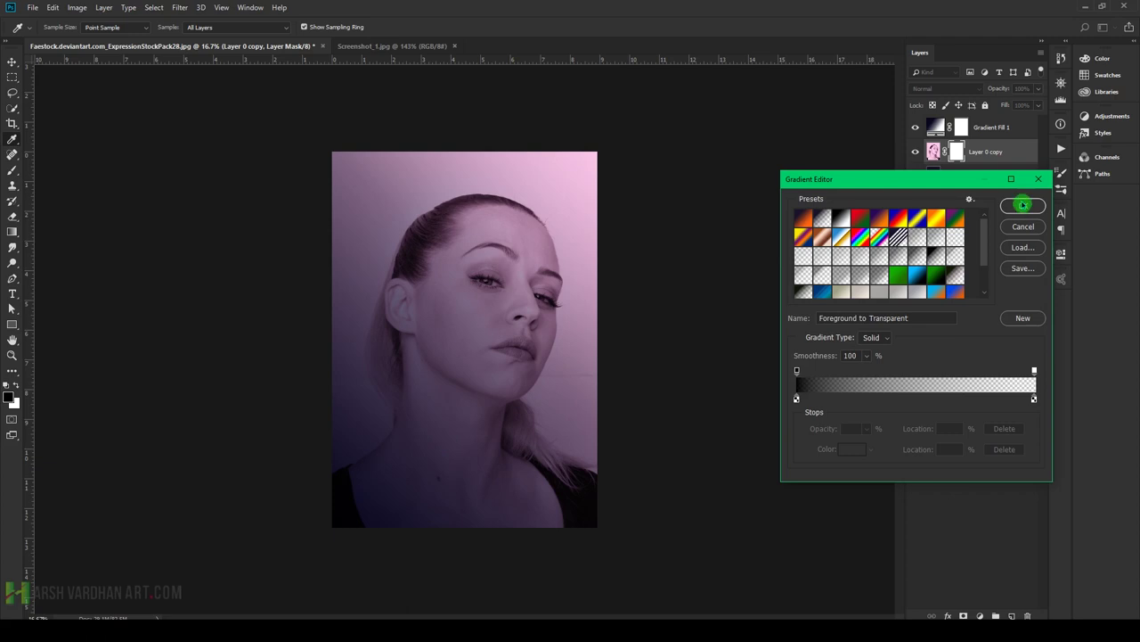
left_click(1023, 204)
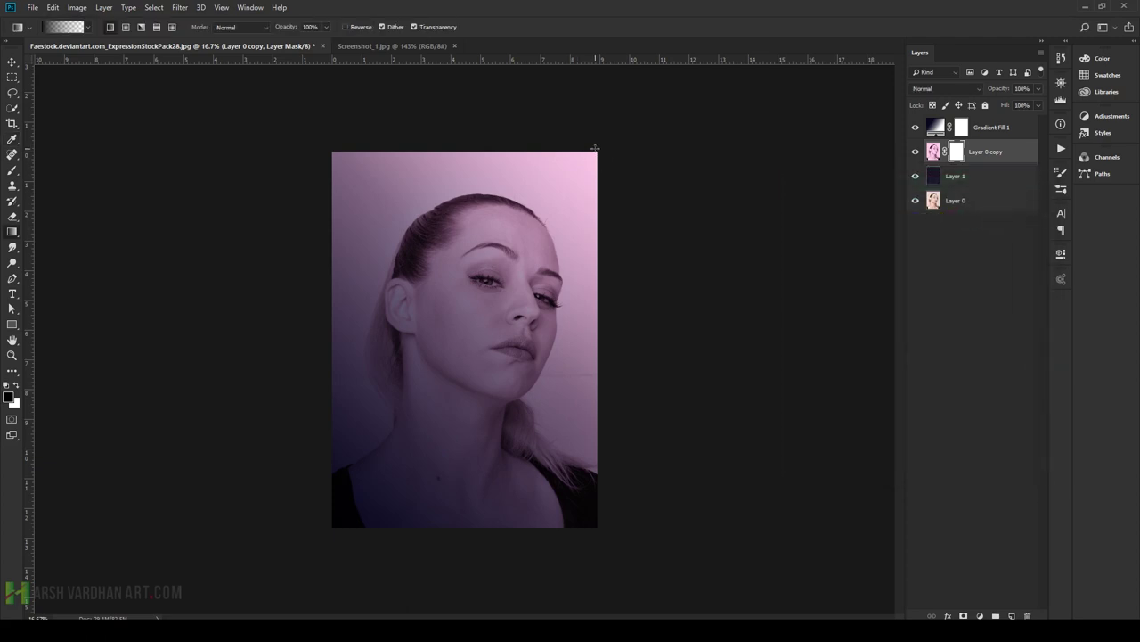
left_click_drag(428, 341, 488, 375)
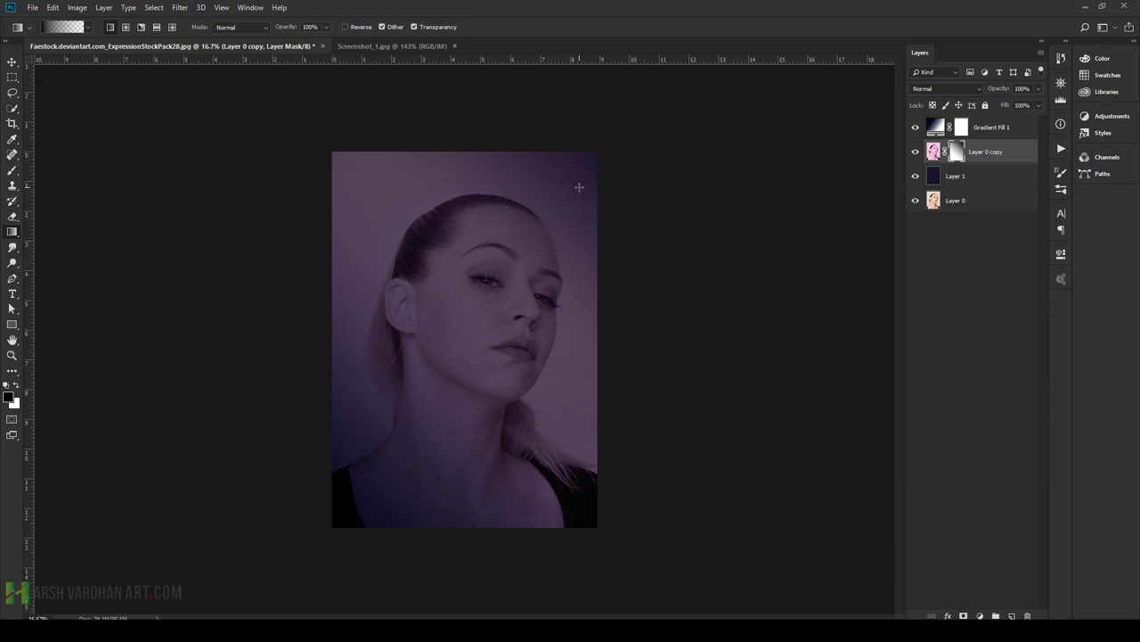
left_click_drag(458, 311, 418, 350)
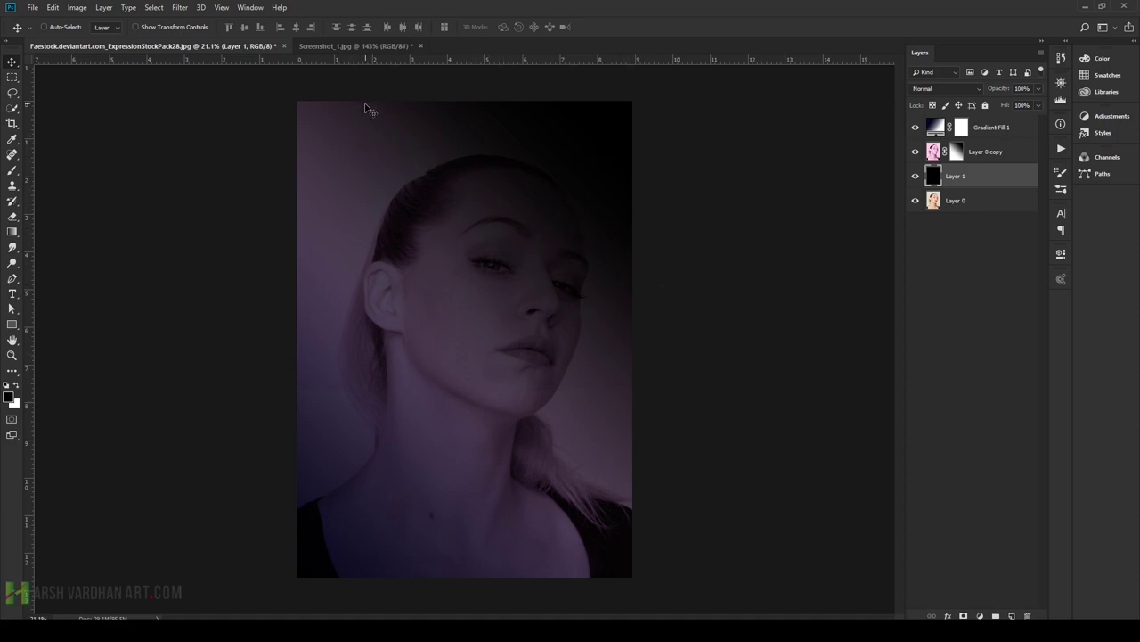
- Turn Layer 1 white so the portrait's upper-right fades to pale lilac, checked against the poster
key("ctrl+Tab")
key("ctrl+Tab")
key("ctrl+i")
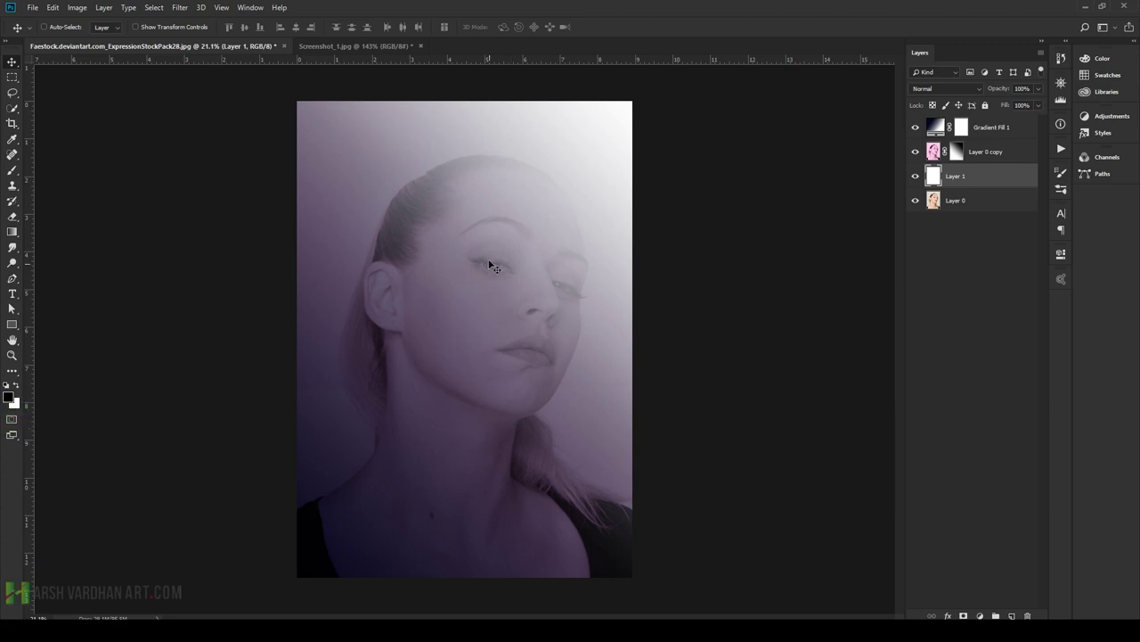
left_click_drag(491, 281, 534, 311)
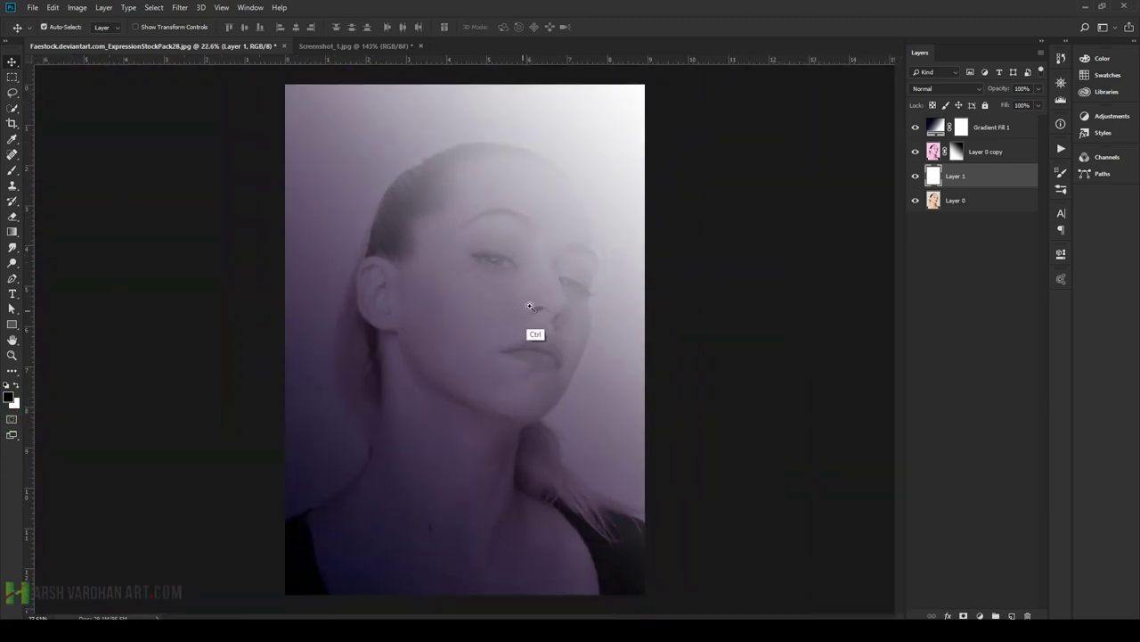
key("ctrl+Tab")
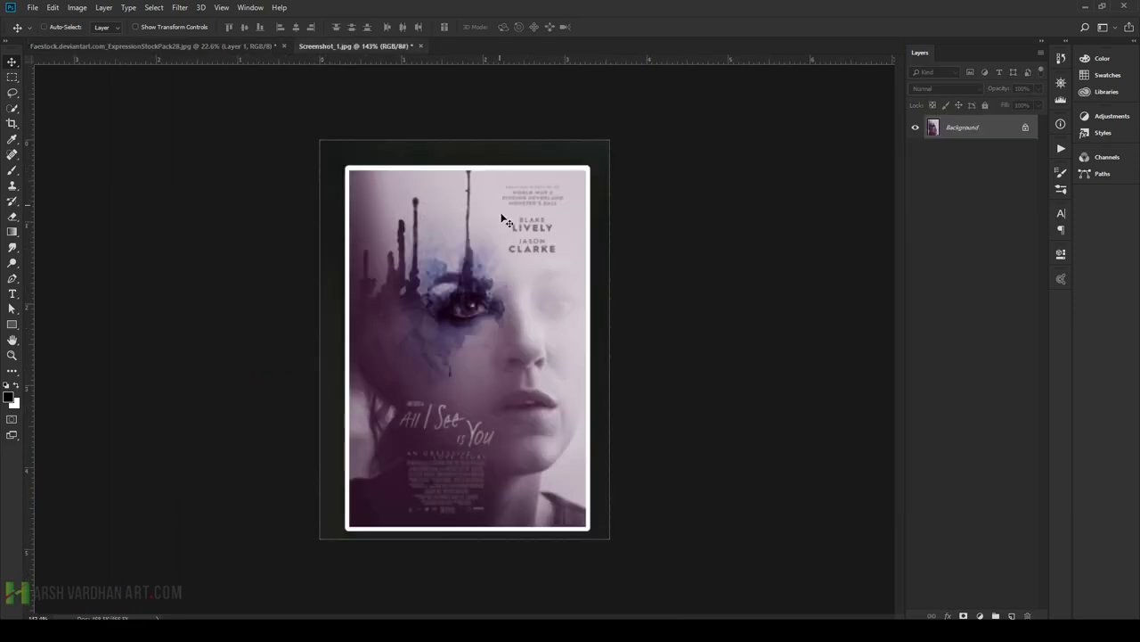
key("ctrl+Tab")
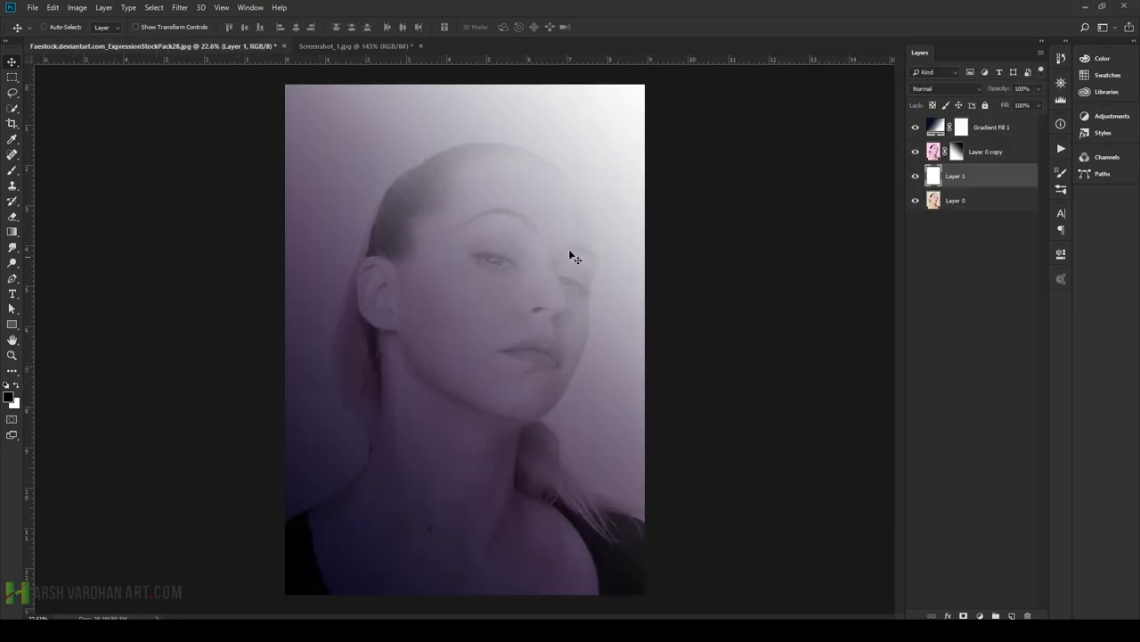
left_click(935, 131)
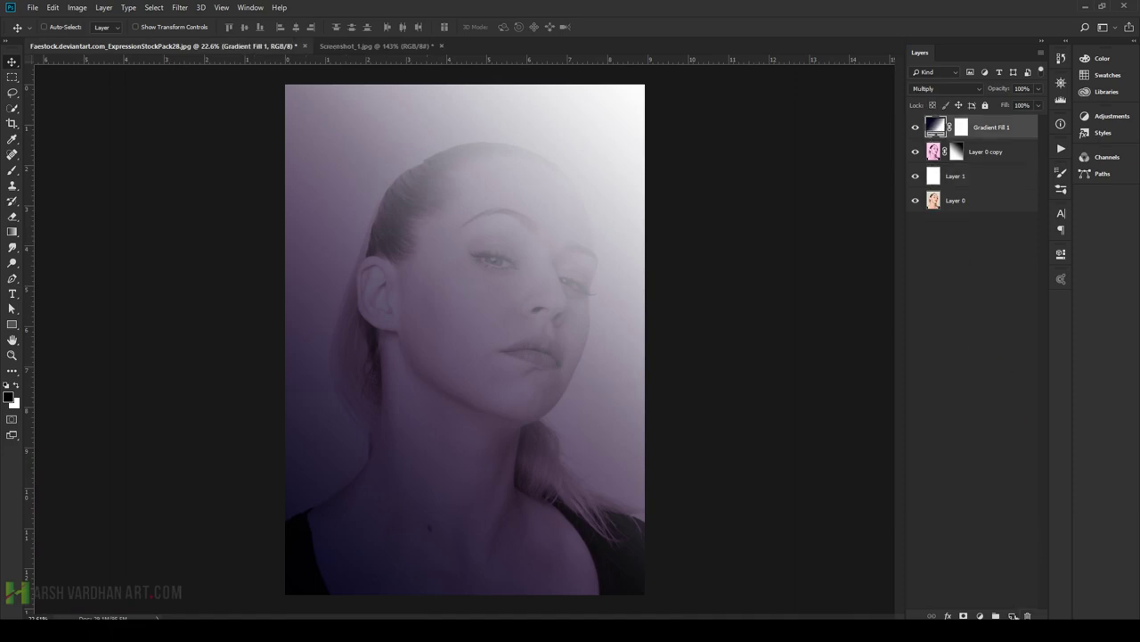
- Add a new Layer 2 and set the brush size to 900 px
left_click(1011, 615)
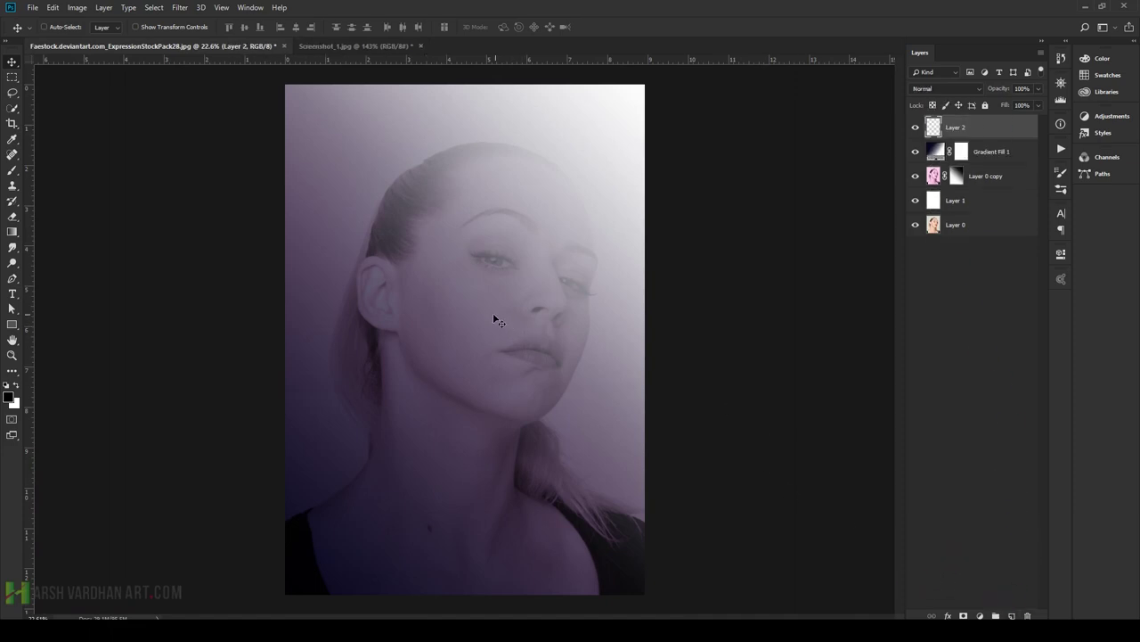
key("b")
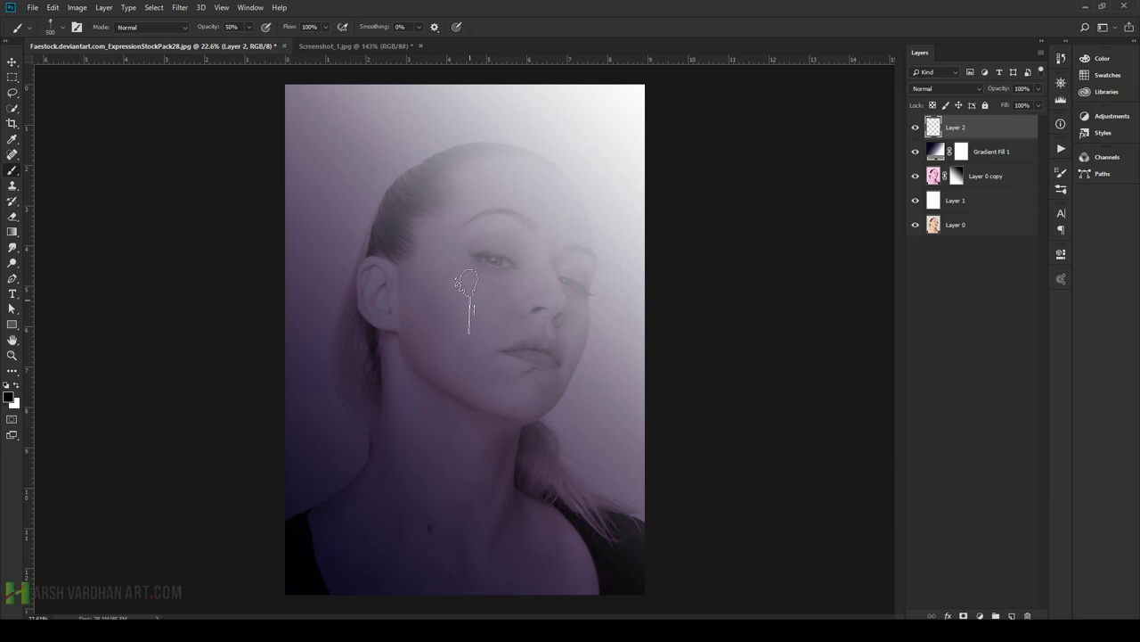
key("bracketright")
key("bracketright")
key("bracketright")
key("bracketright")
key("bracketright")
key("bracketright")
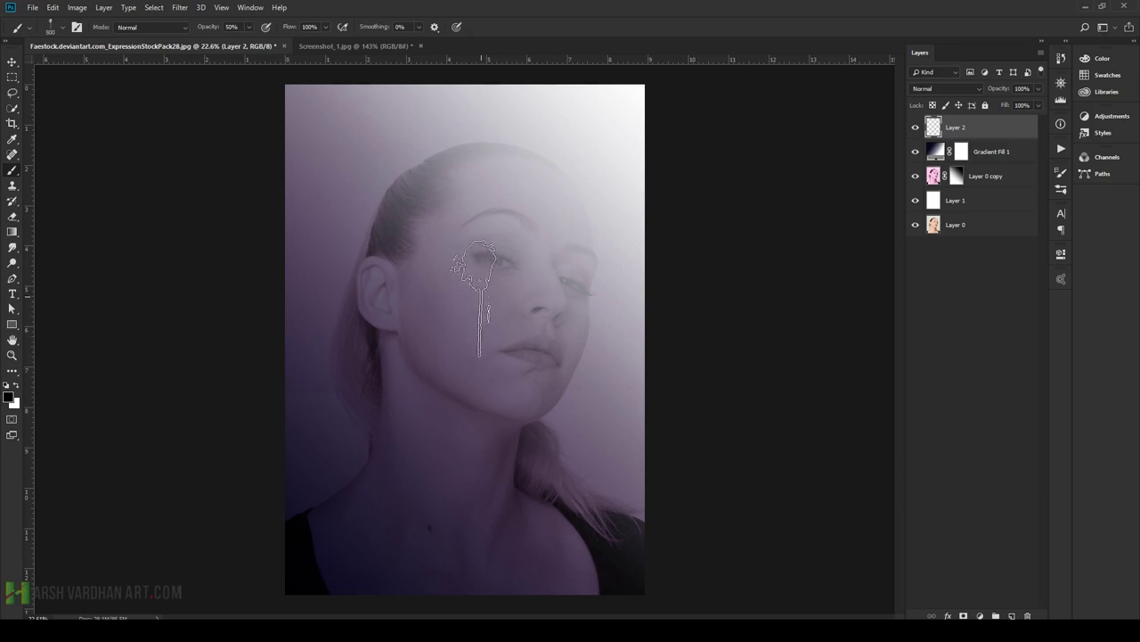
key("bracketleft")
key("bracketleft")
- Rotate the brush tip angle and stamp one dark drip blot over the left eye
left_click(1059, 190)
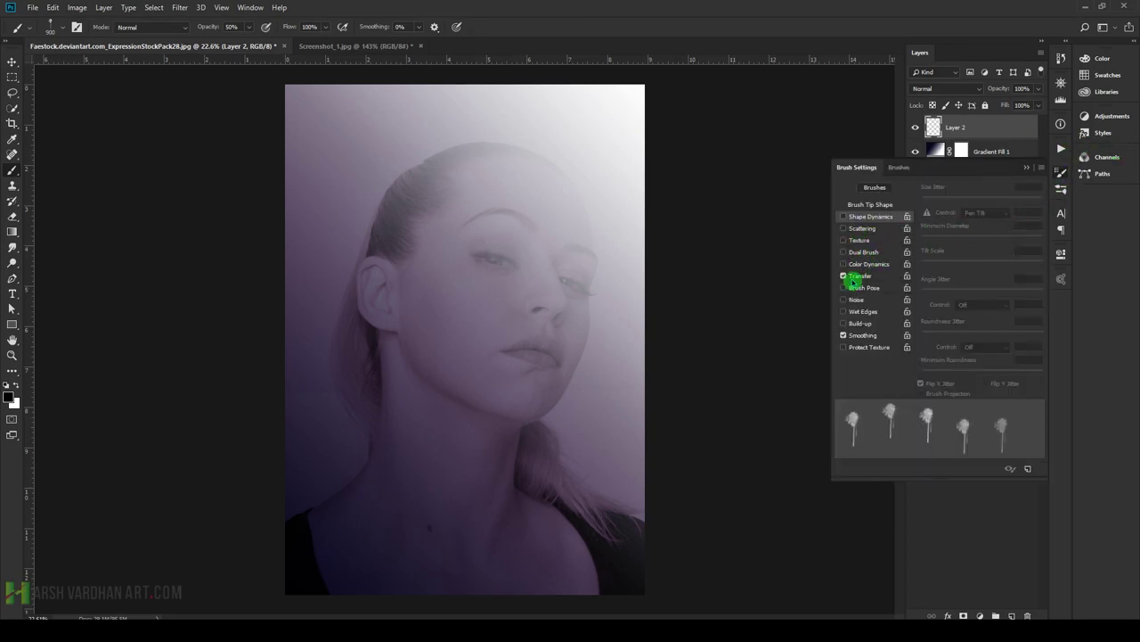
left_click(846, 221)
left_click(846, 221)
left_click(872, 205)
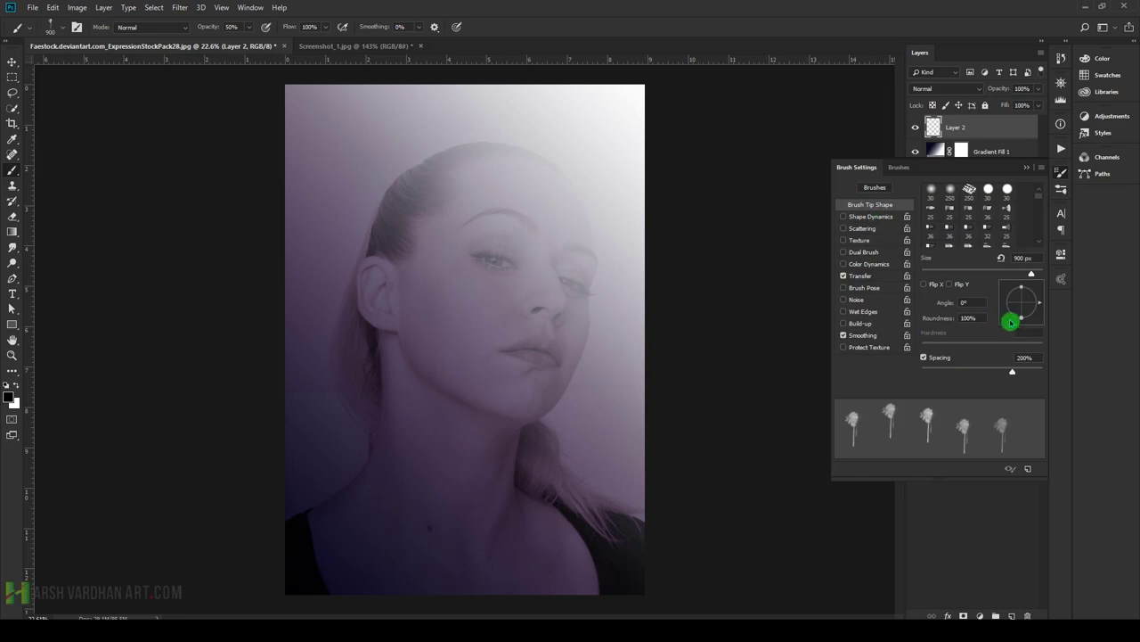
mouse_move(1012, 314)
left_mouse_down()
mouse_move(1004, 322)
mouse_move(1017, 315)
mouse_move(997, 308)
mouse_move(1003, 301)
left_mouse_up()
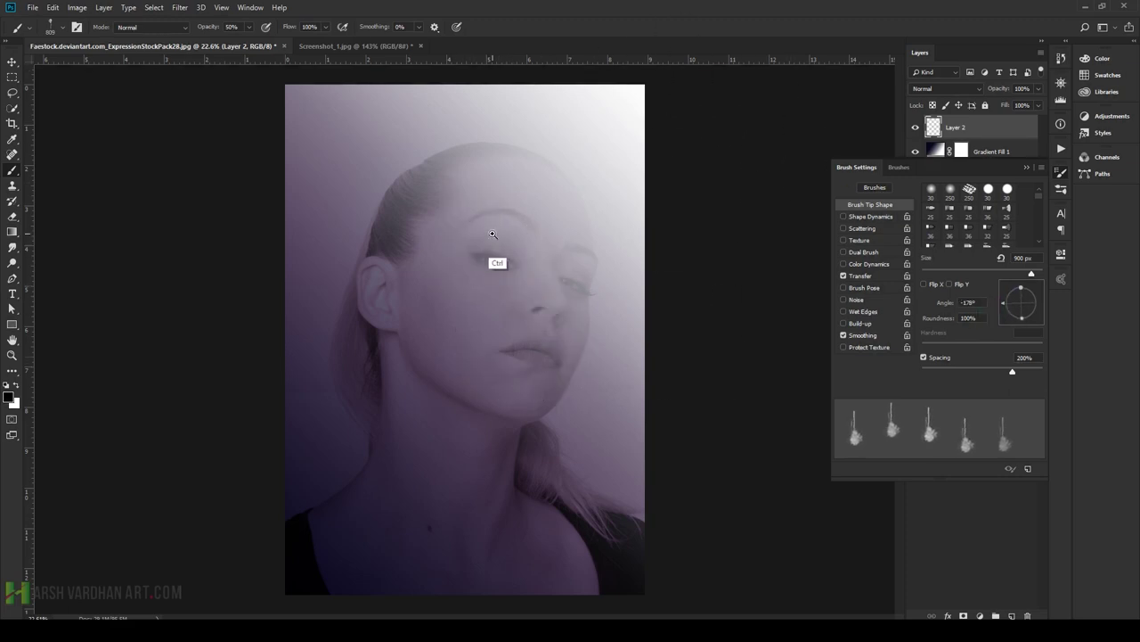
scroll(496, 255, "up", 5)
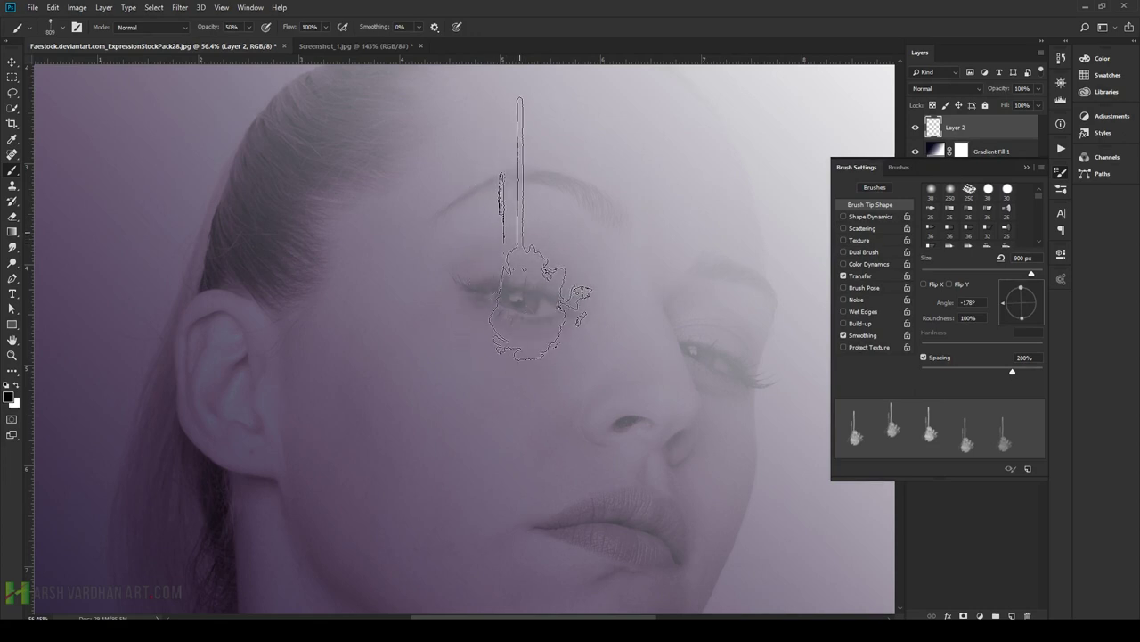
left_click(536, 223)
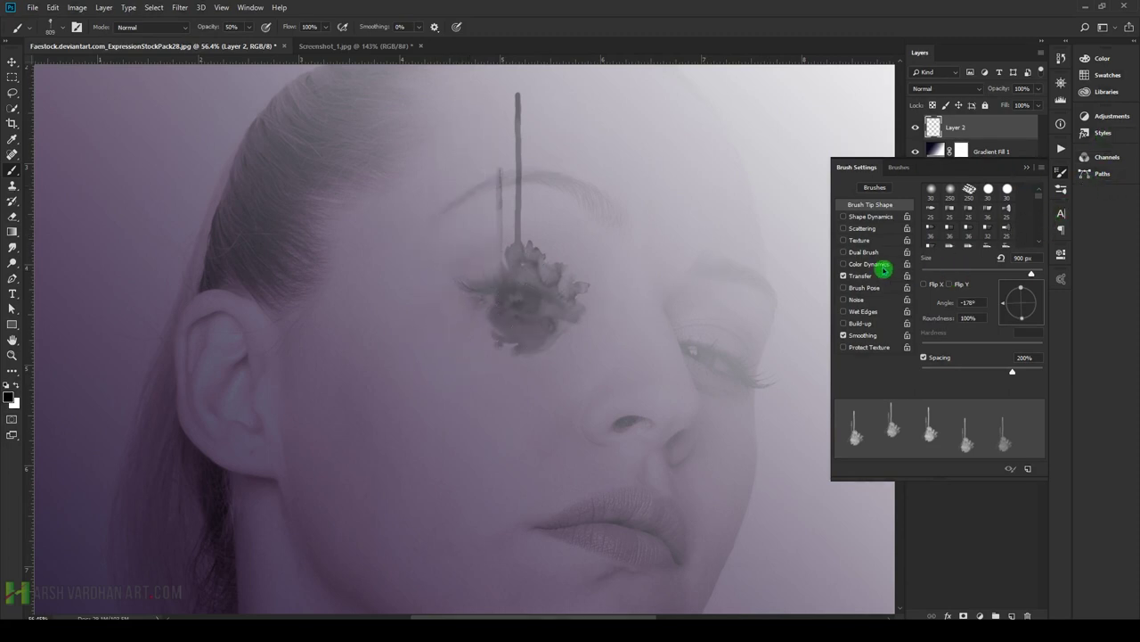
left_click(1082, 194)
left_click(1063, 190)
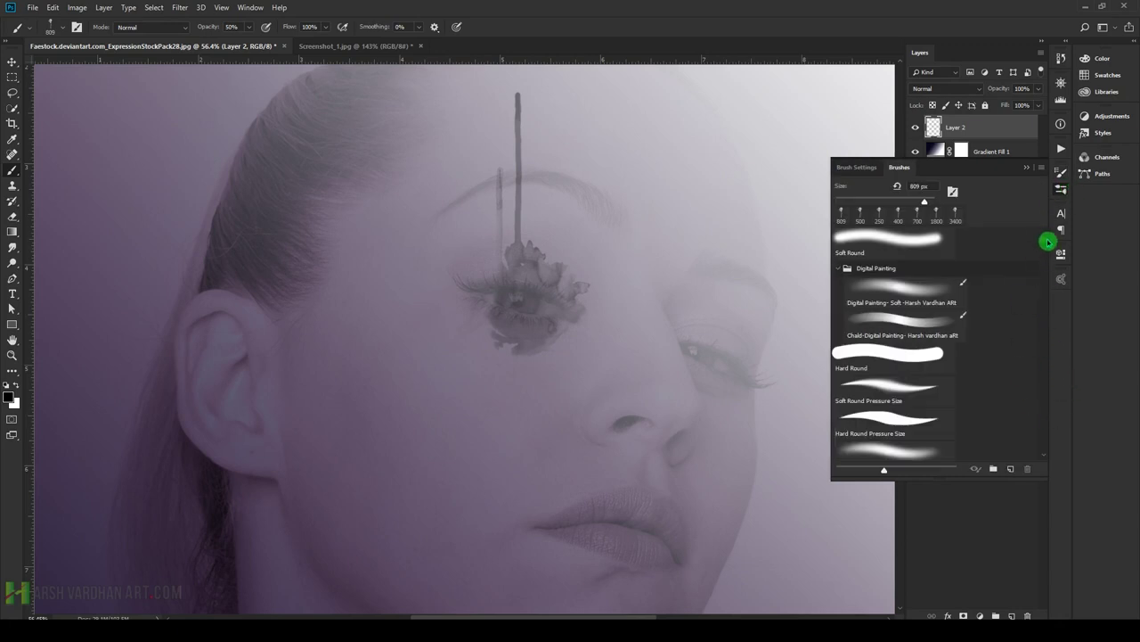
- Pick the perf2_br007 watercolour brush at 300 px and stamp blots beside the eye
left_click_drag(1049, 284, 1044, 466)
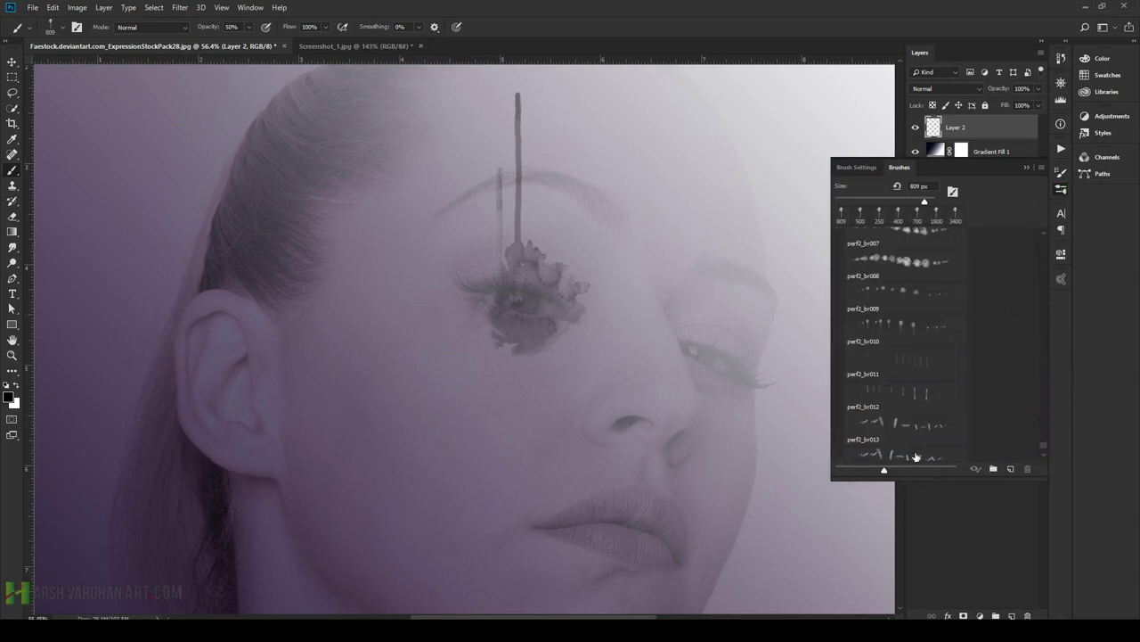
left_click(905, 268)
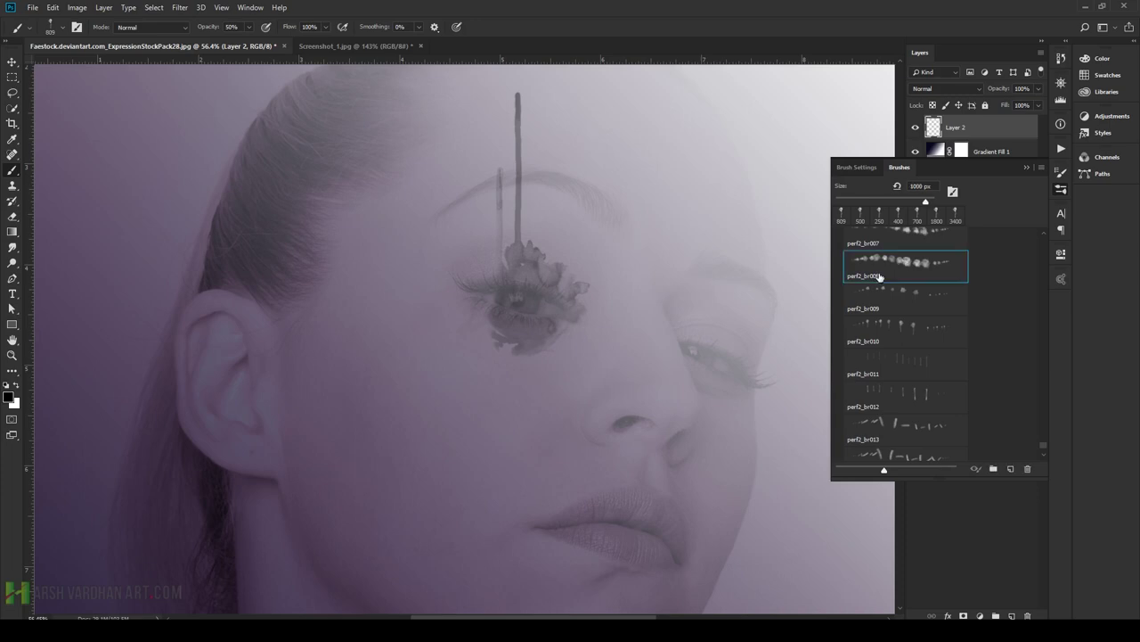
left_click(681, 41)
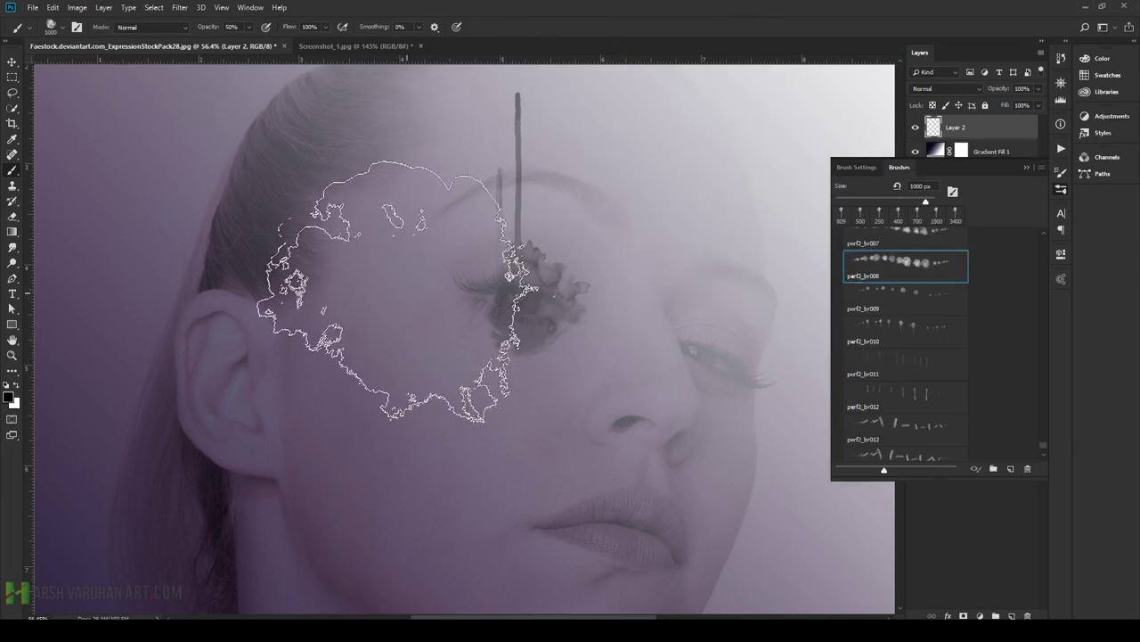
key("bracketleft")
key("bracketleft")
key("bracketleft")
key("bracketleft")
key("bracketleft")
key("bracketleft")
key("bracketleft")
key("bracketleft")
key("bracketleft")
left_click(473, 303)
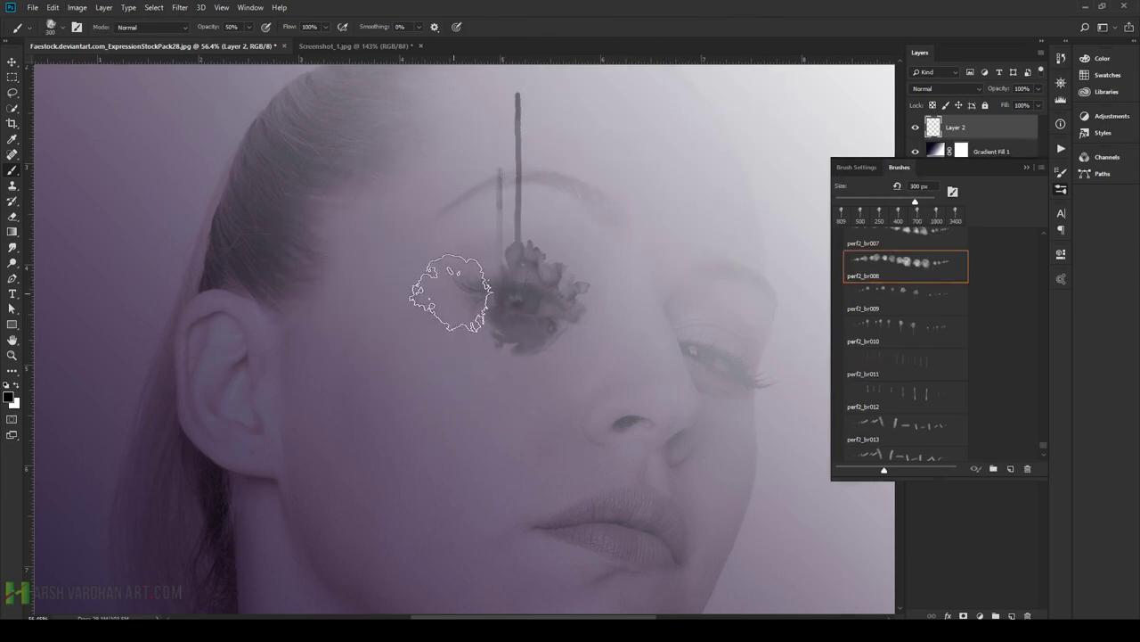
left_click(450, 288)
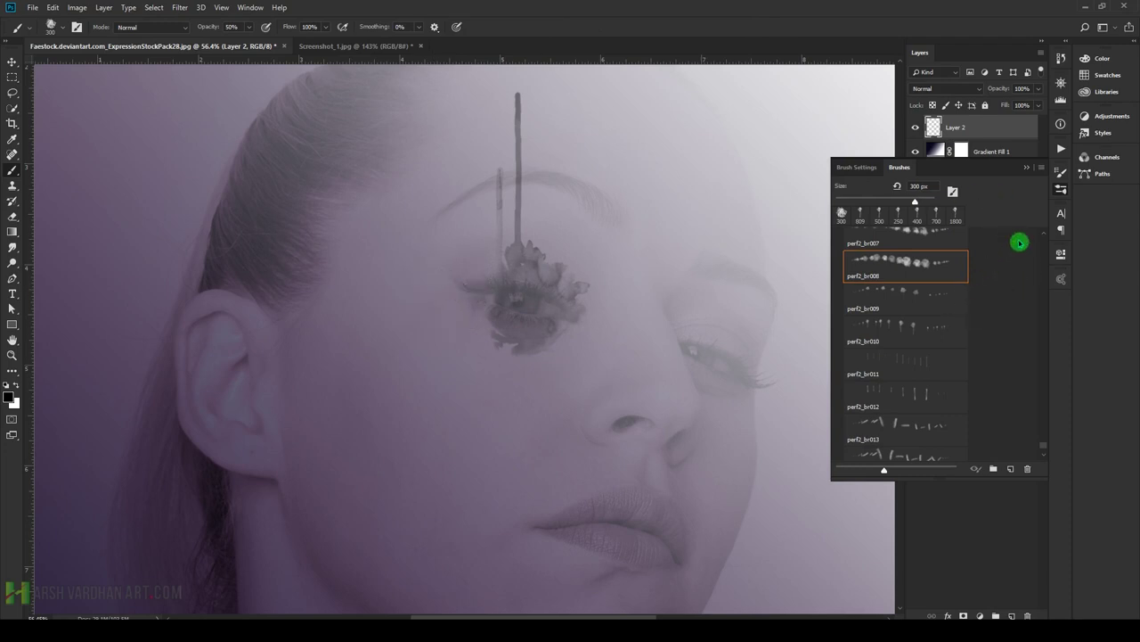
- Turn off Shape Dynamics and stamp more grey blots around and below the eye, checking the poster
left_click(1058, 179)
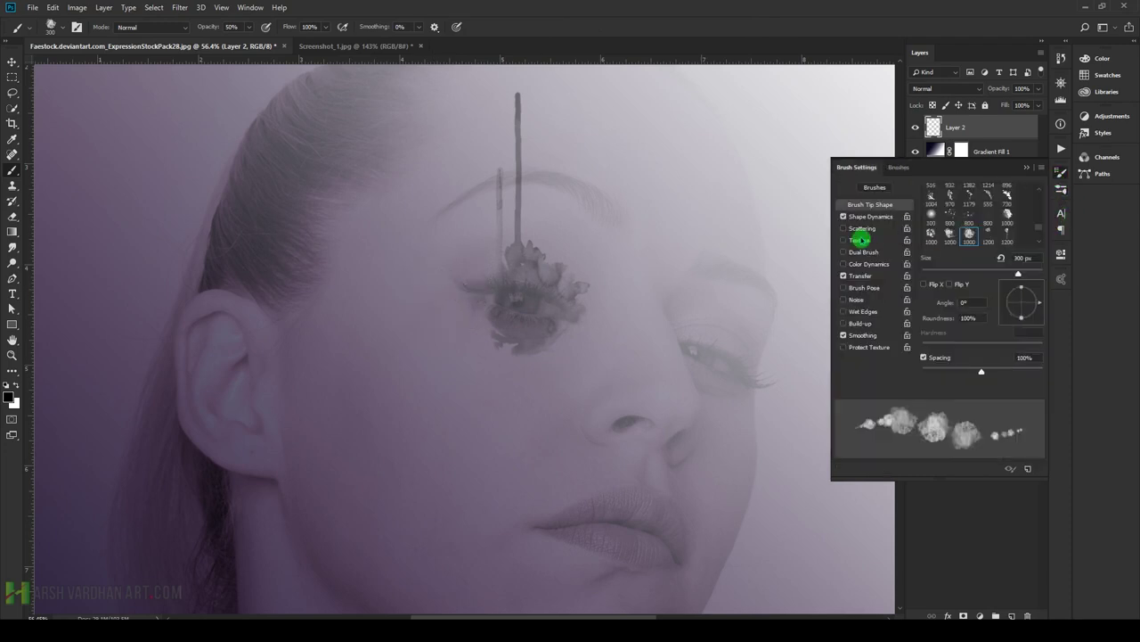
left_click(843, 216)
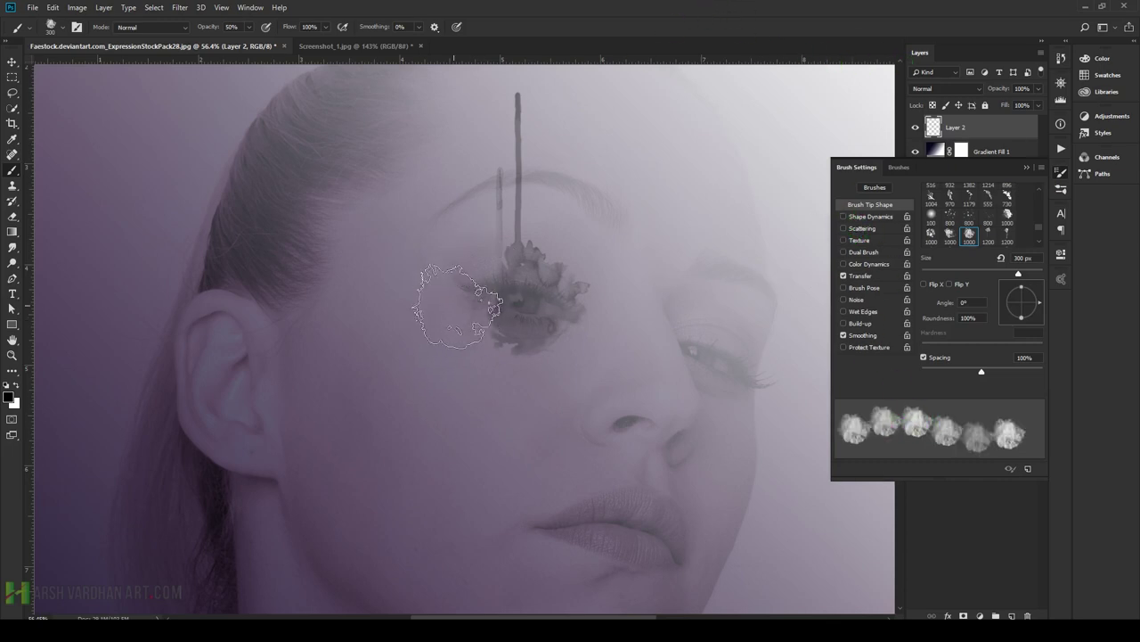
left_click(450, 281)
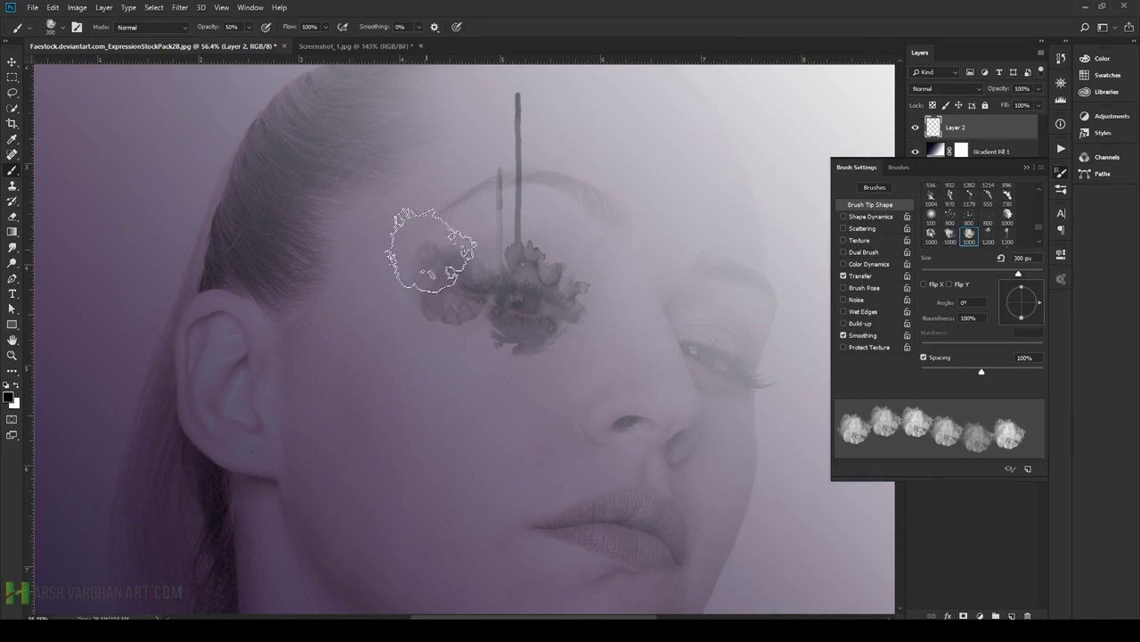
left_click(459, 233)
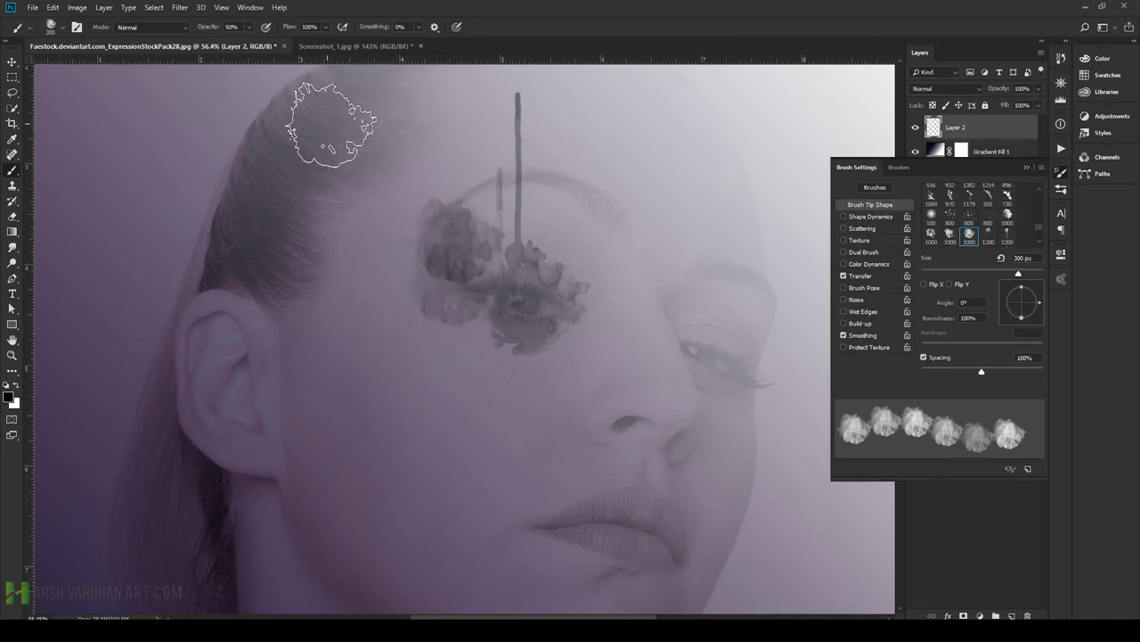
key("ctrl+Tab")
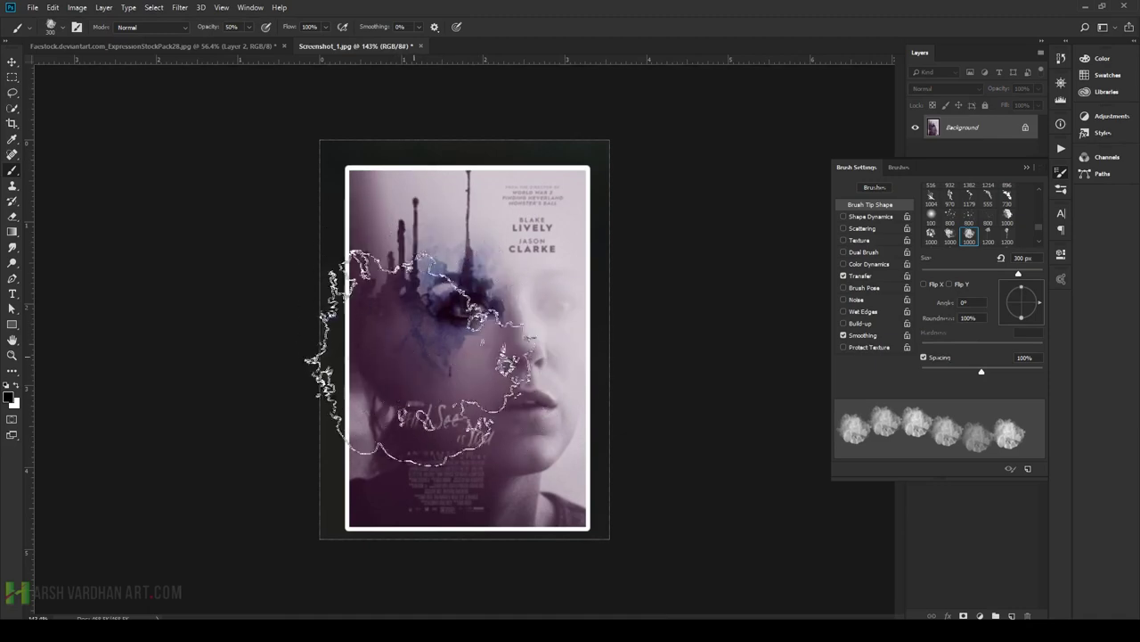
key("ctrl+Tab")
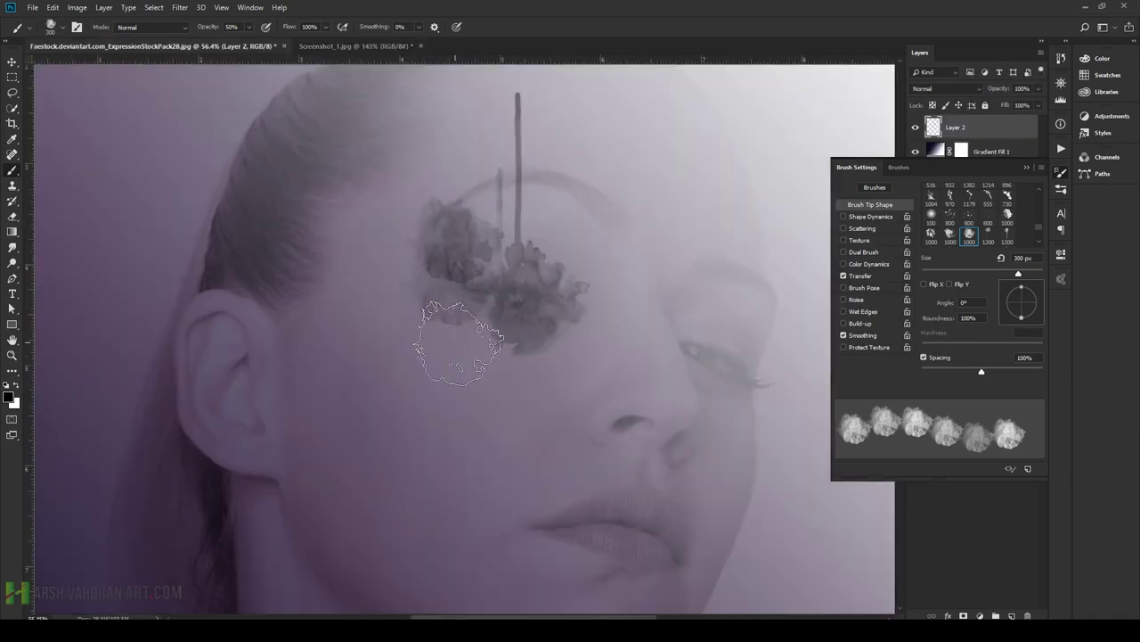
left_click(454, 348)
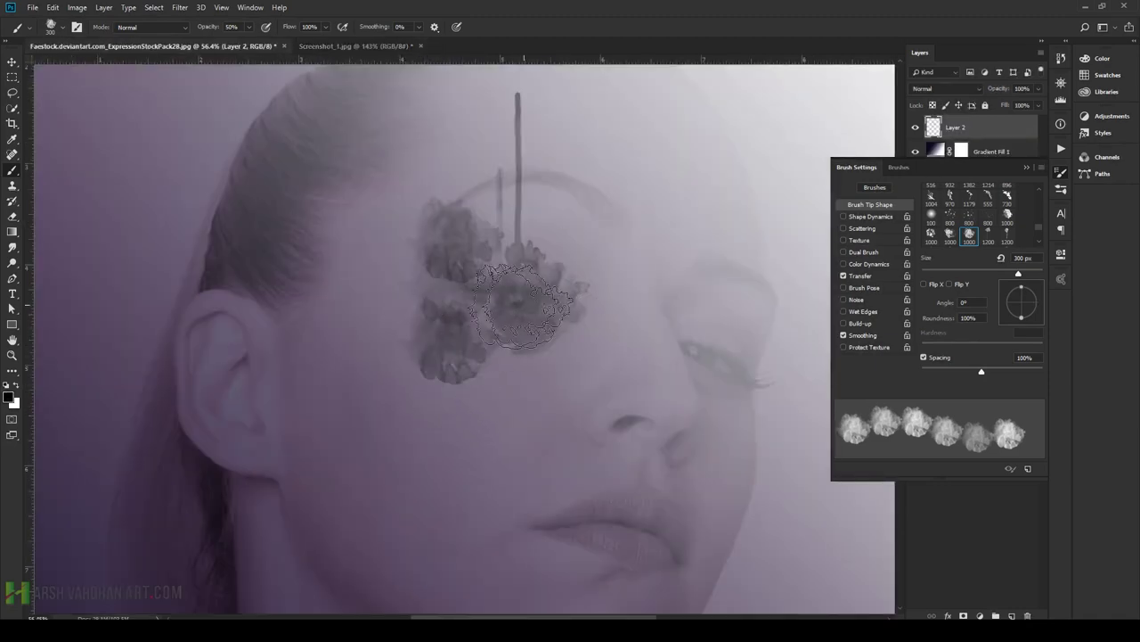
left_click(412, 281)
left_click(541, 334)
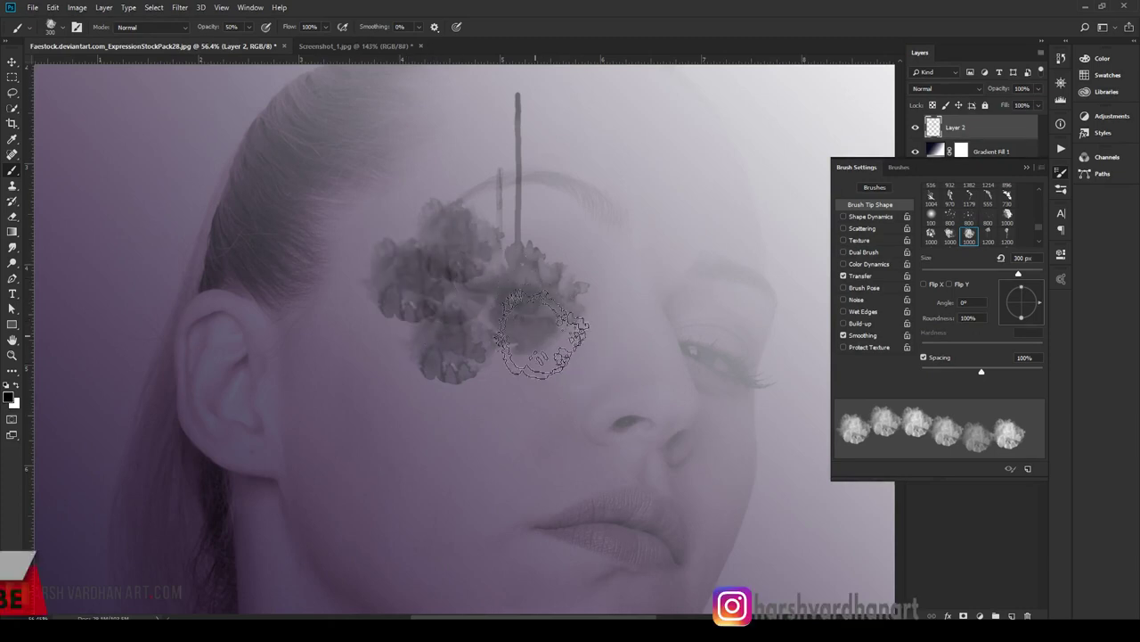
left_click(958, 171)
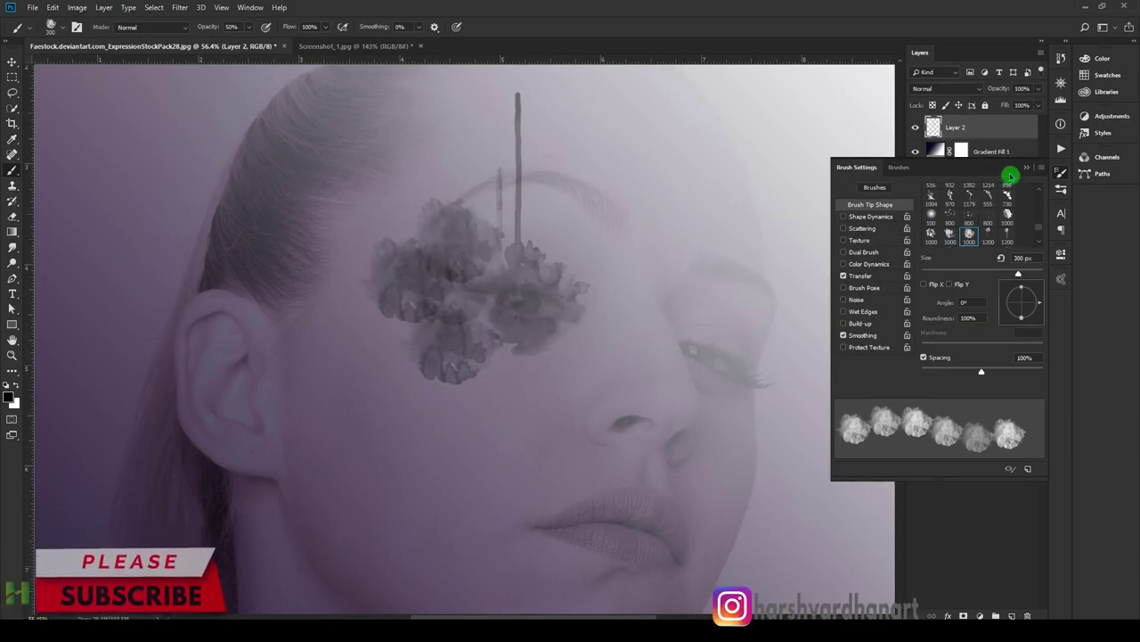
left_click(1060, 194)
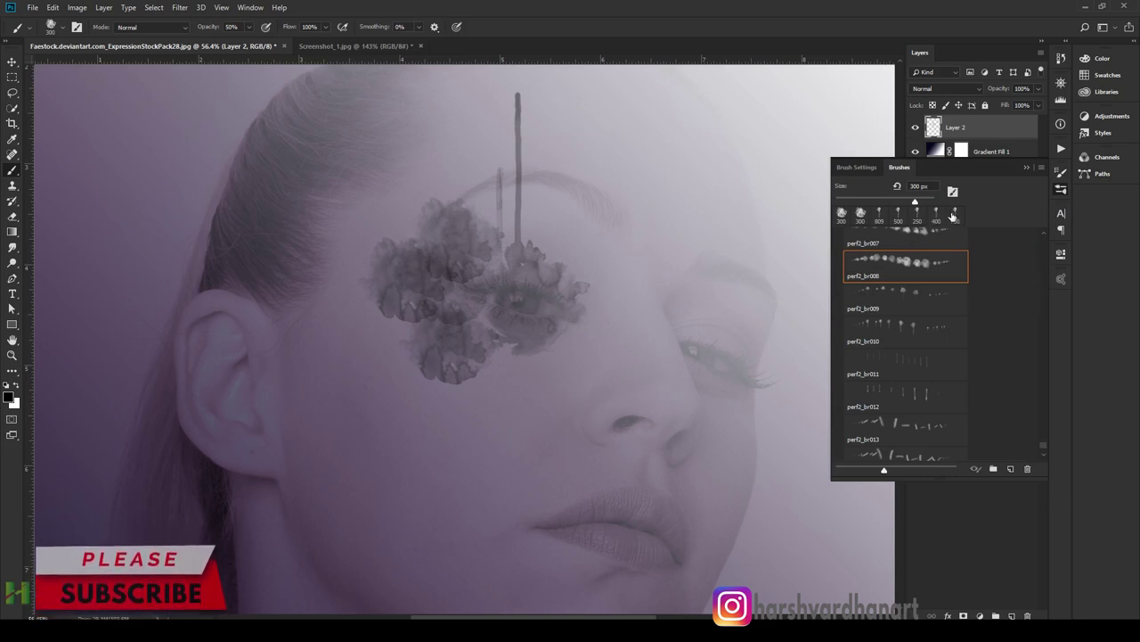
- Choose the 700 px drip brush, set its tip angle to 179°, and size it to 400 px
left_click(953, 215)
left_click(1061, 202)
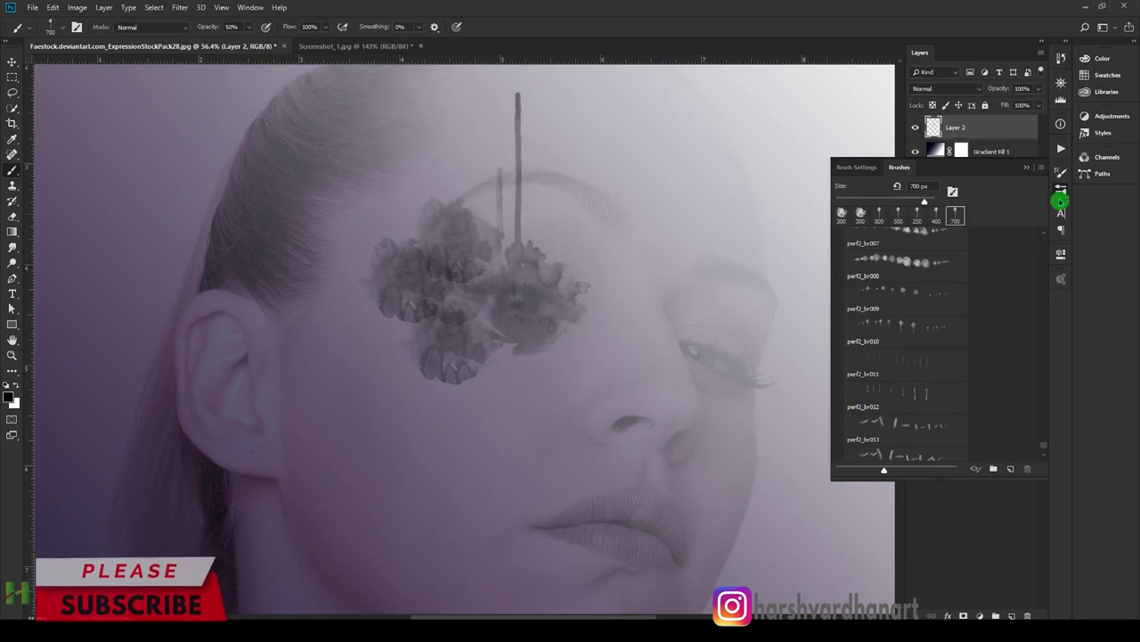
left_click(1062, 174)
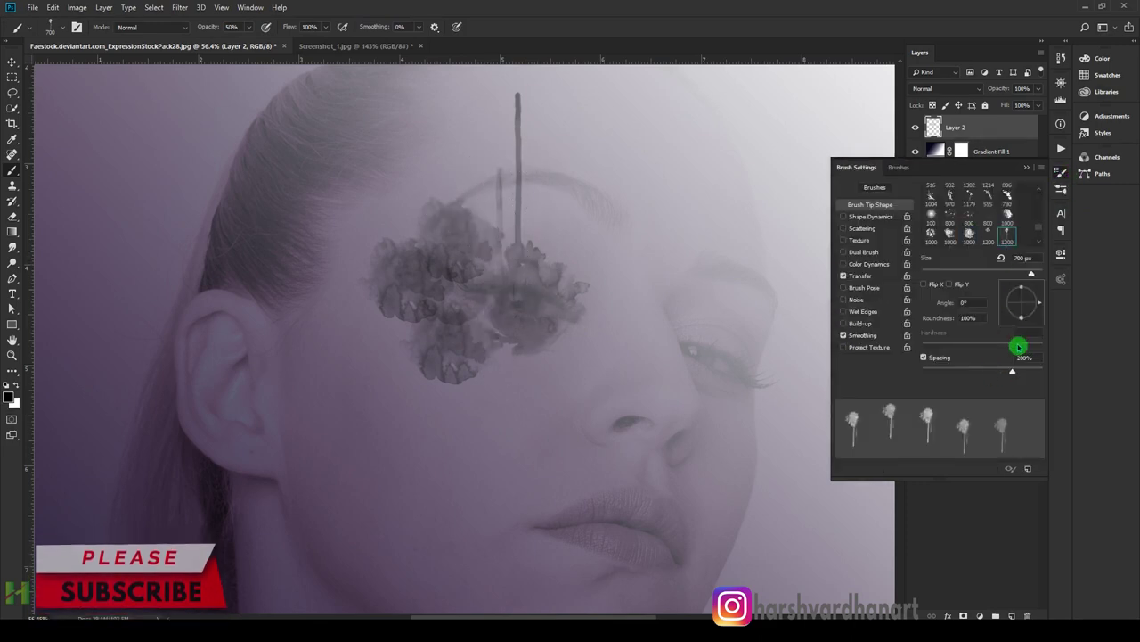
left_click_drag(1016, 305, 988, 304)
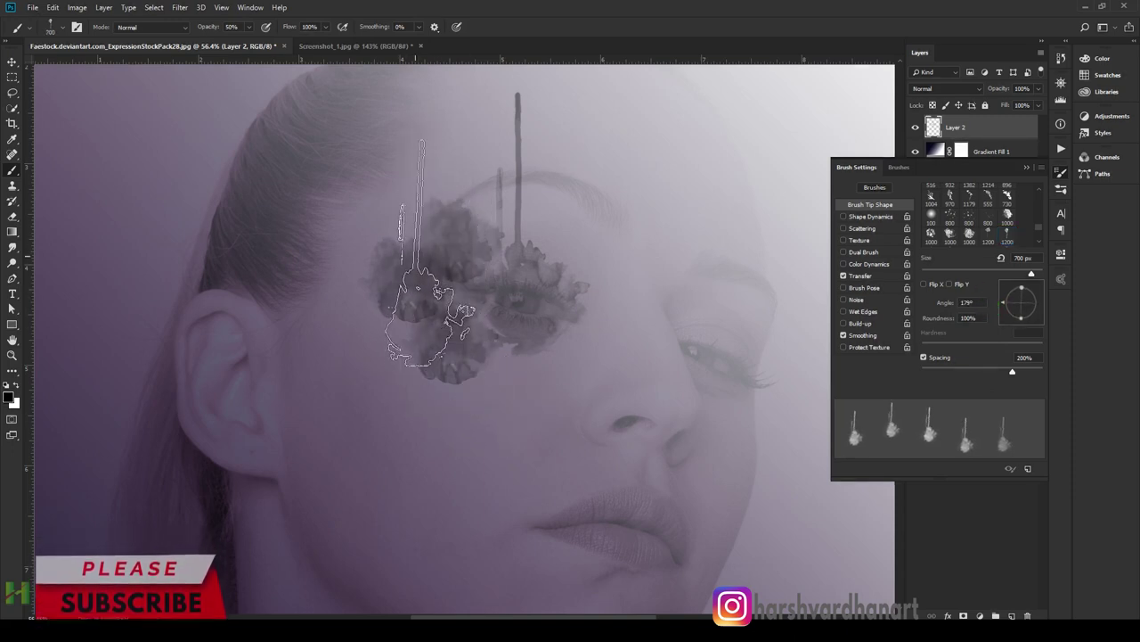
key("bracketleft")
key("bracketleft")
key("bracketleft")
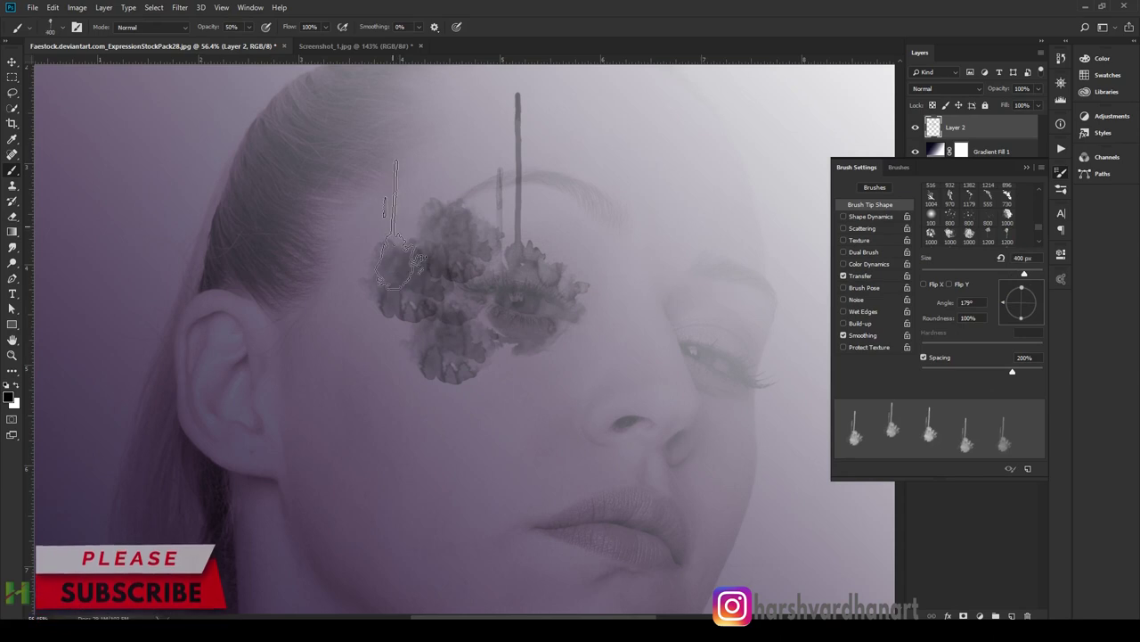
- Stamp drip blots moving left of the cluster at 400, then 200 px, and compare with the poster
left_click(400, 224)
left_click(364, 230)
key("bracketleft")
key("bracketleft")
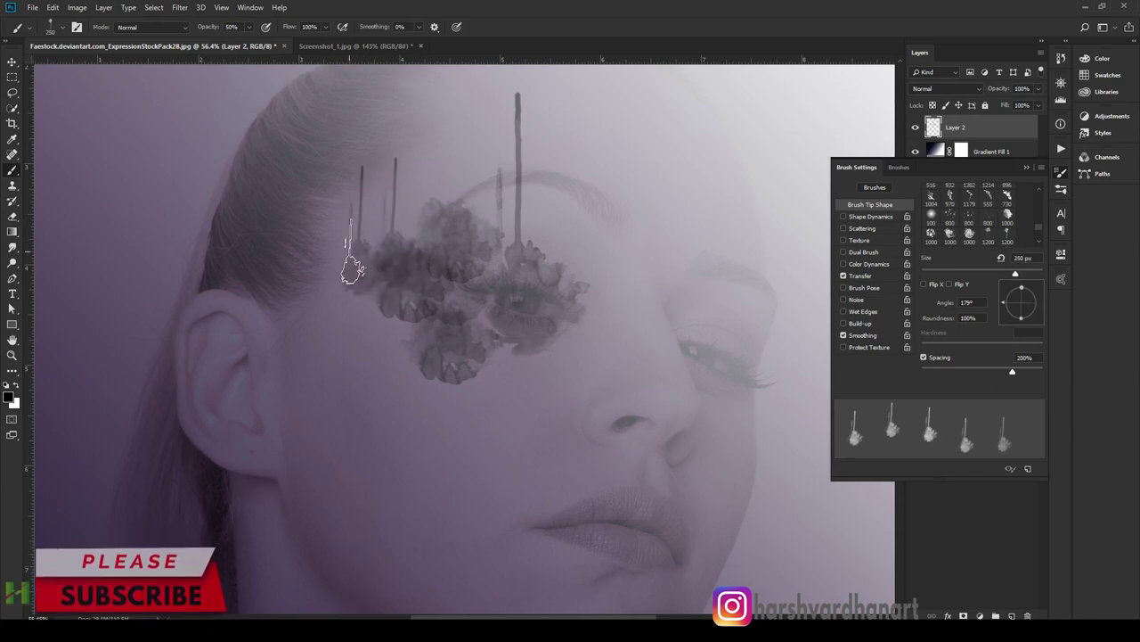
key("bracketleft")
left_click(338, 255)
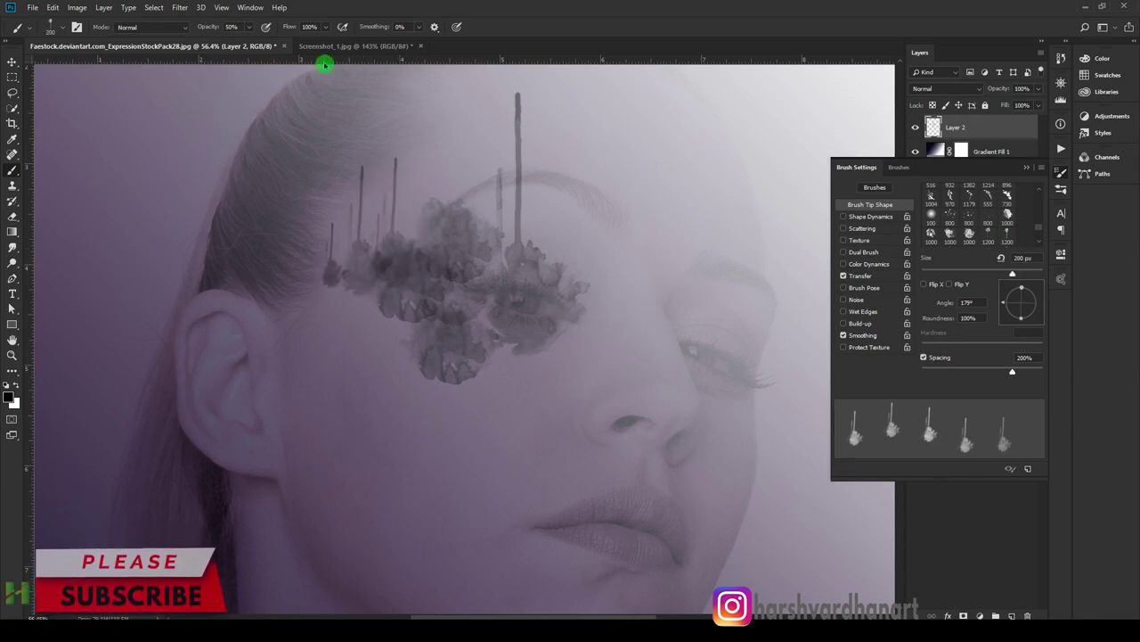
key("ctrl+Tab")
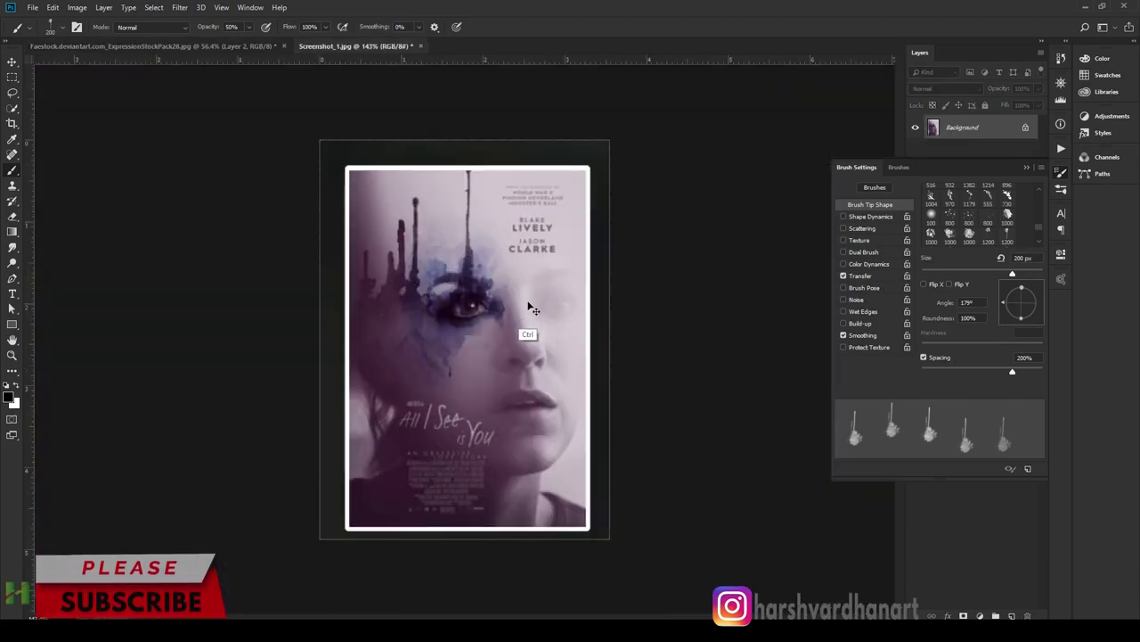
key("ctrl+Tab")
key("ctrl+Tab")
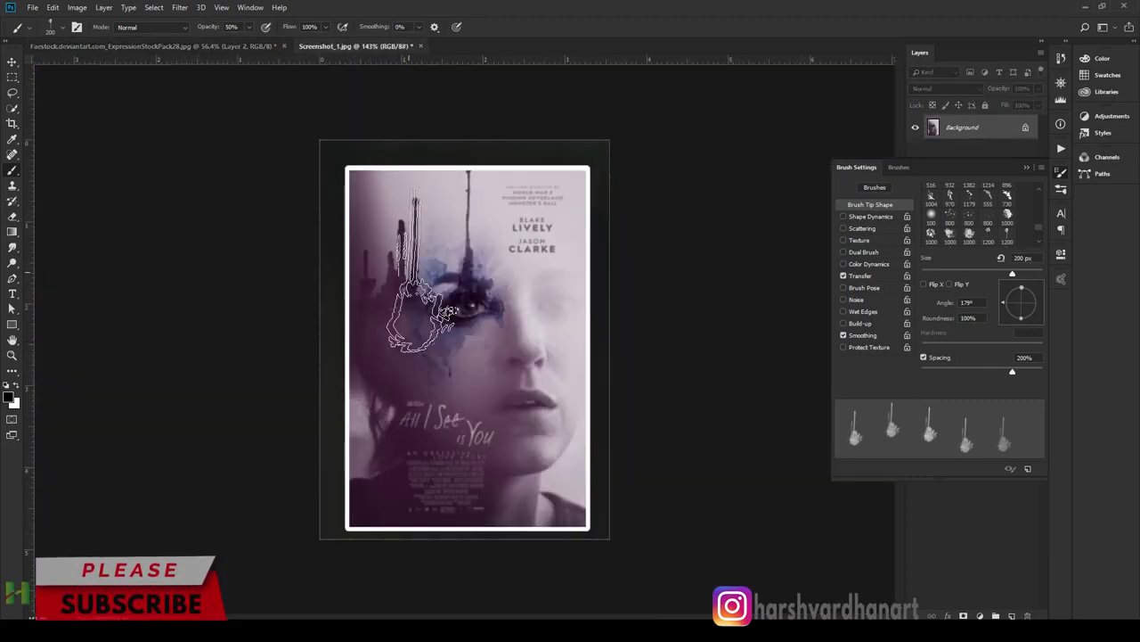
key("ctrl+Tab")
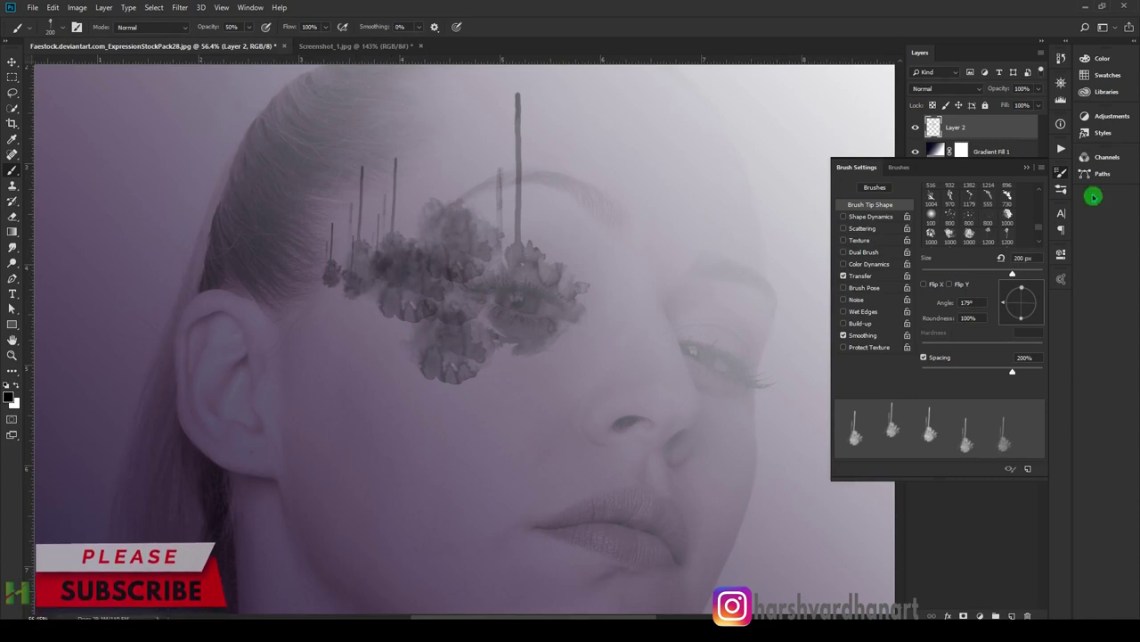
- Compare the blots with the poster's eye, then add a white layer mask to Layer 2
left_click(1061, 173)
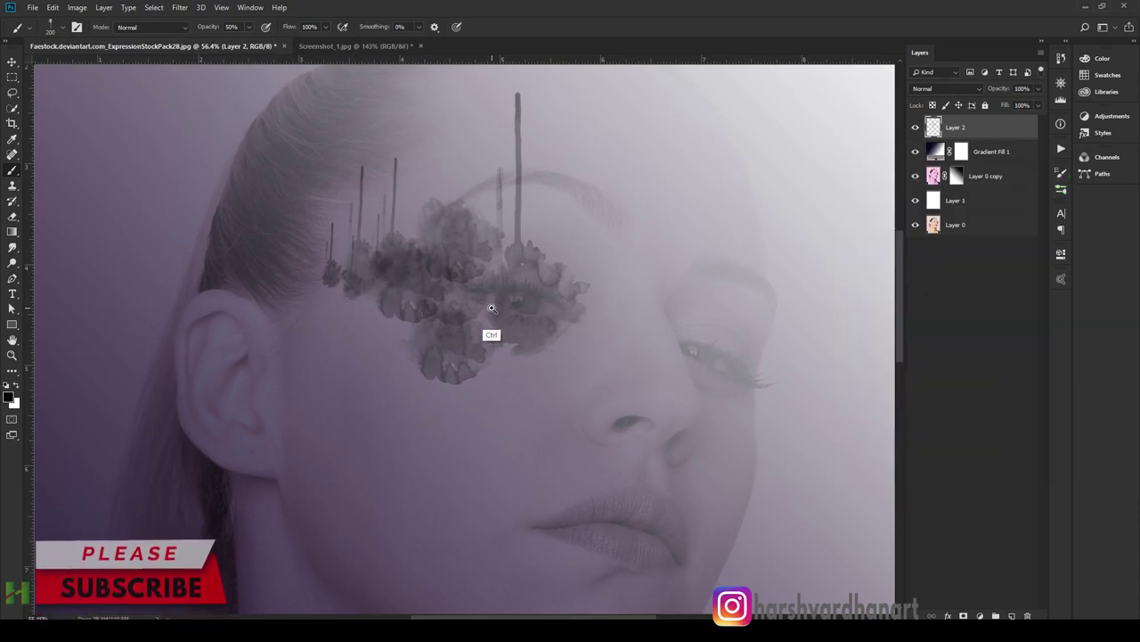
mouse_move(491, 307)
left_mouse_down()
mouse_move(534, 308)
mouse_move(505, 311)
mouse_move(511, 284)
mouse_move(565, 316)
mouse_move(609, 316)
mouse_move(560, 328)
mouse_move(436, 292)
mouse_move(534, 287)
mouse_move(545, 316)
left_mouse_up()
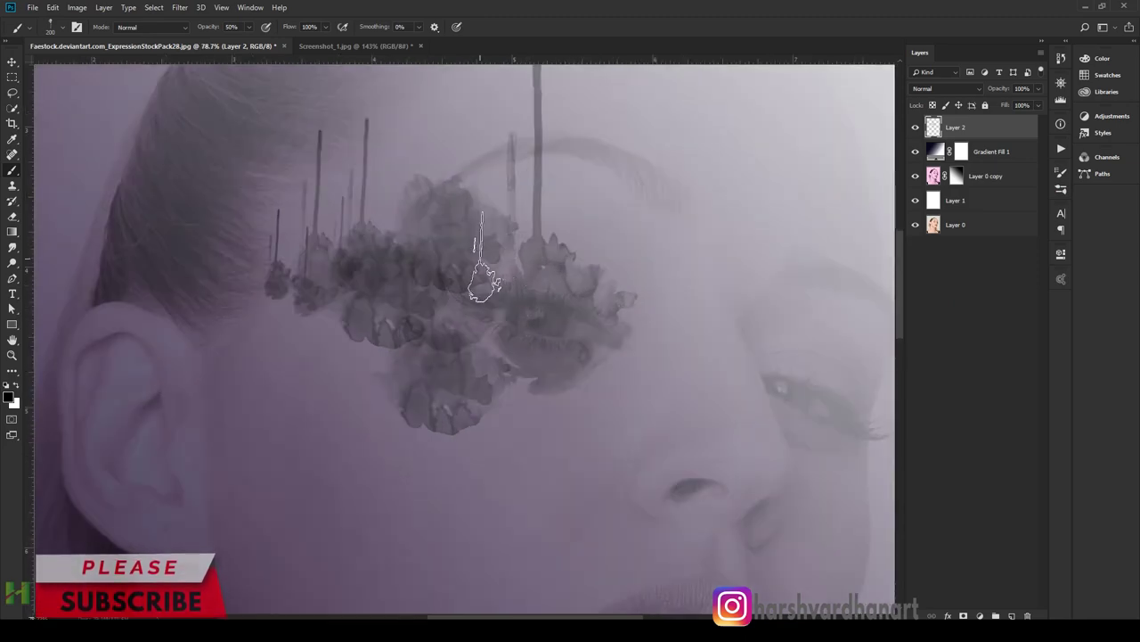
key("ctrl+Tab")
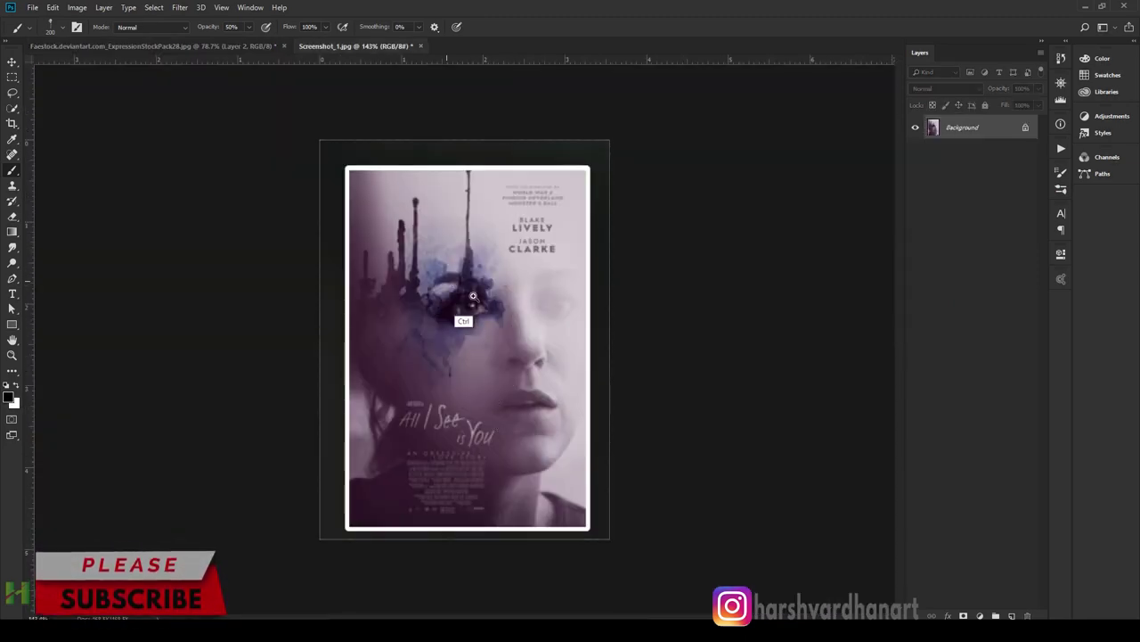
left_click_drag(472, 296, 475, 343)
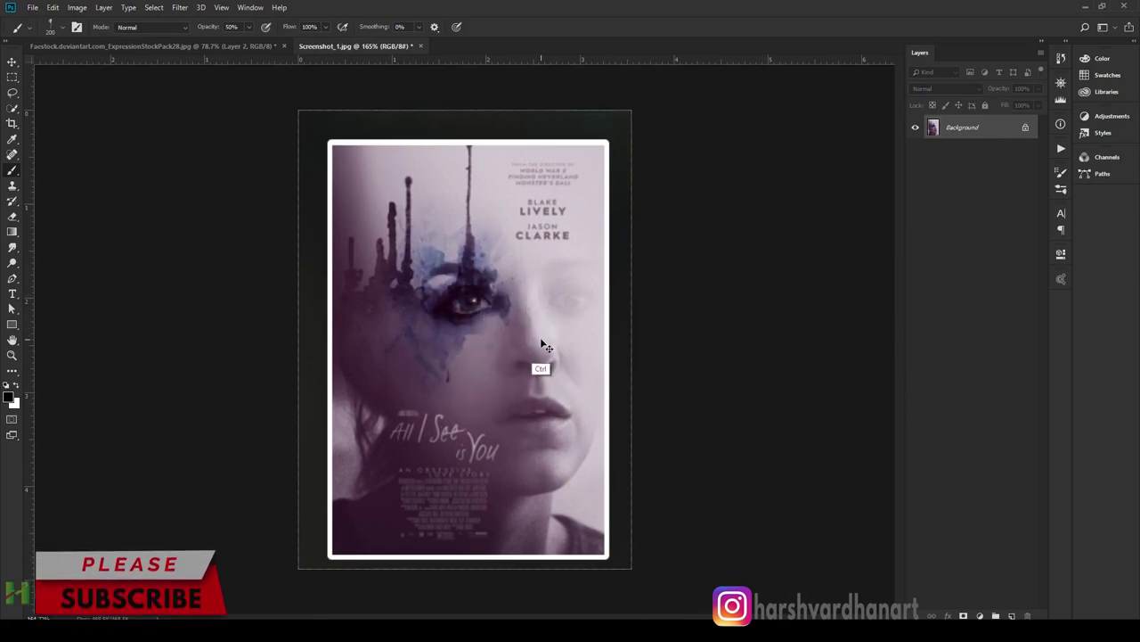
key("ctrl+Tab")
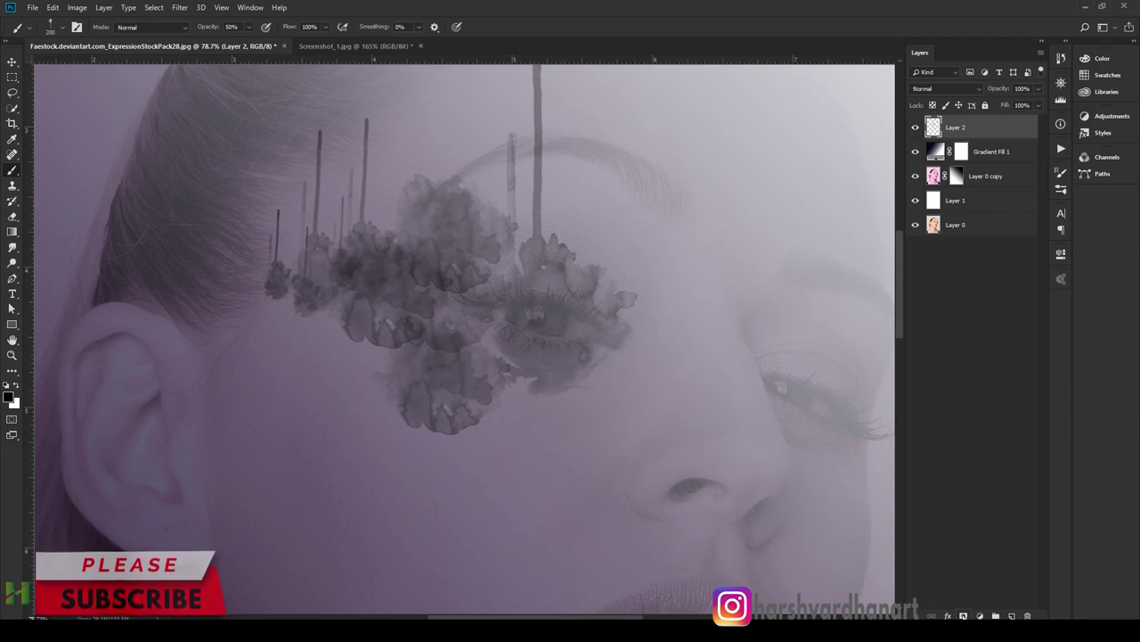
left_click(963, 615)
left_click_drag(496, 377, 570, 347)
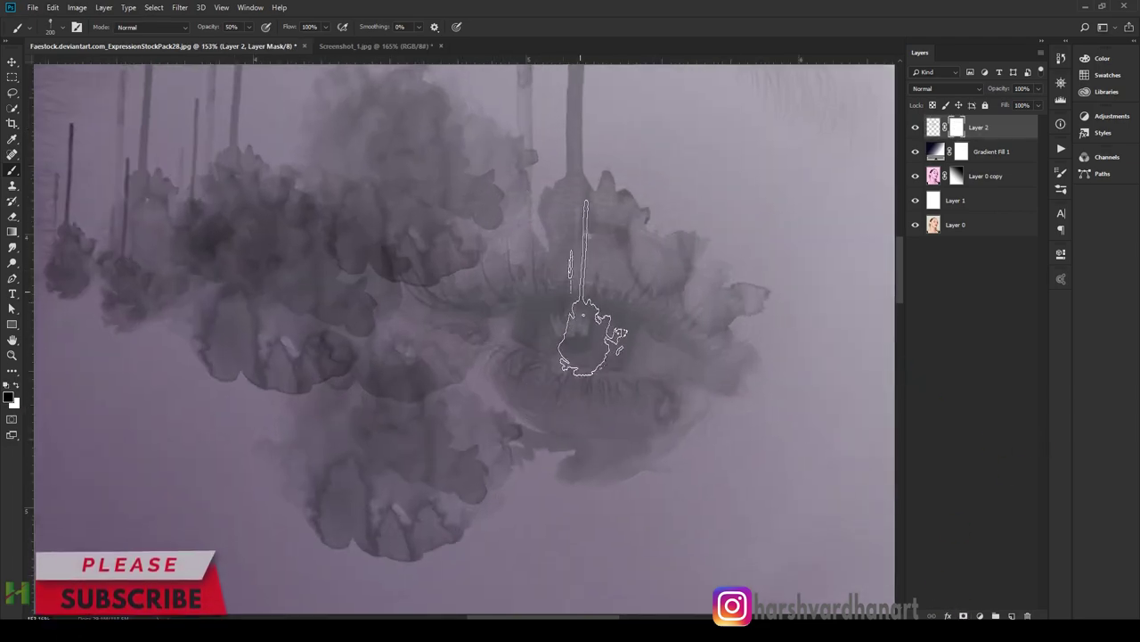
- Paint black on Layer 2's mask with a smaller Soft Round Pressure Opacity brush to clear the pupil
right_click(605, 286)
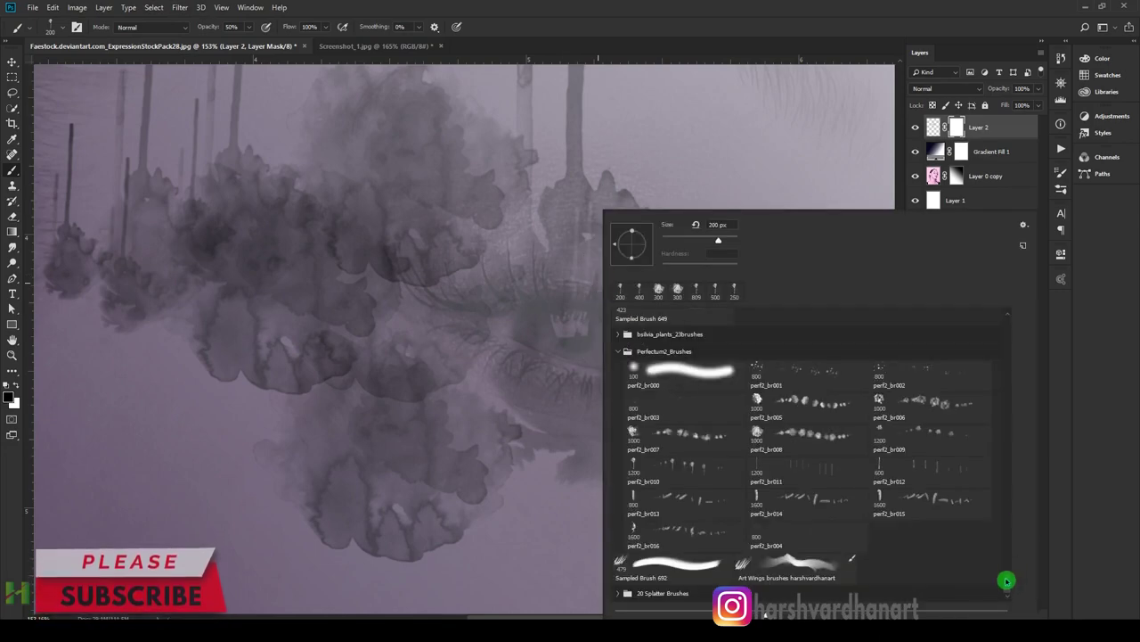
scroll(998, 433, "up", 10)
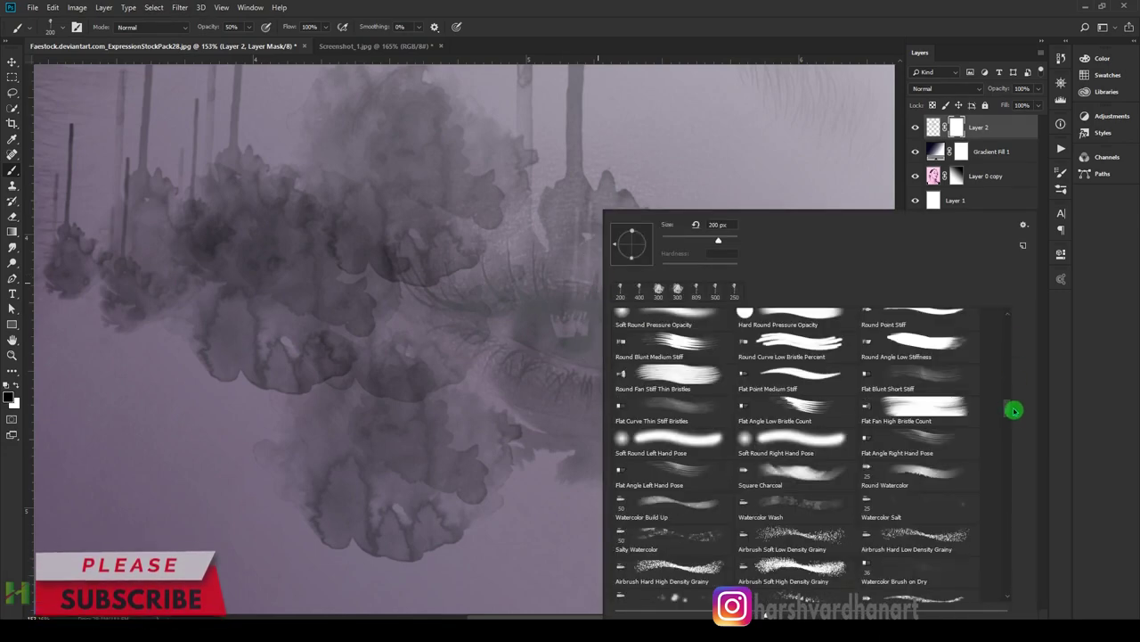
scroll(1008, 407, "up", 4)
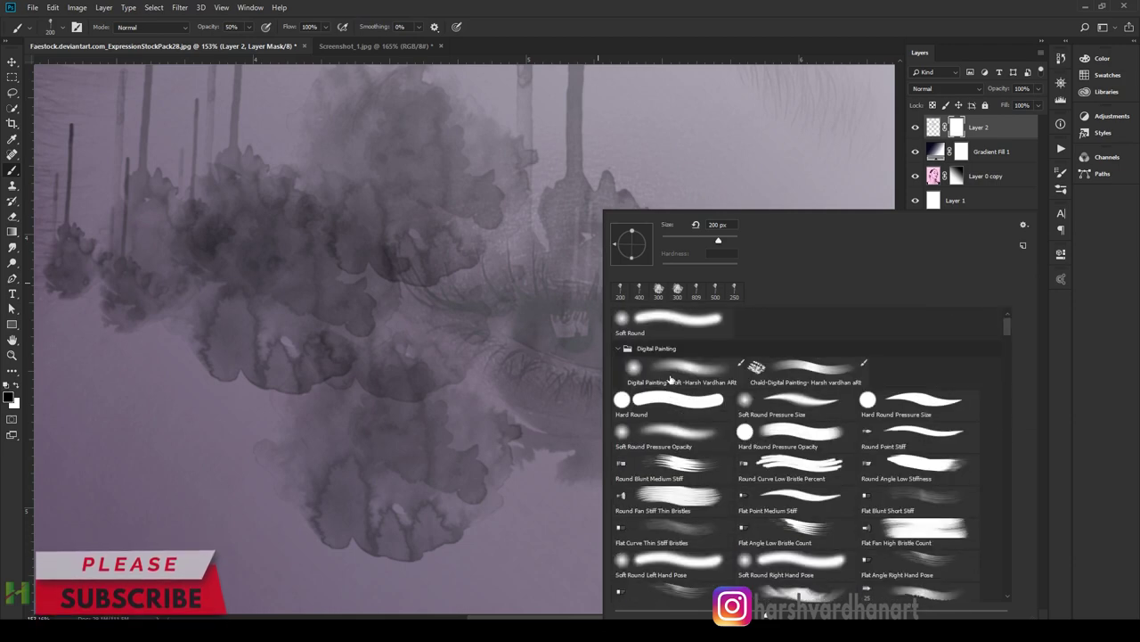
left_click(671, 433)
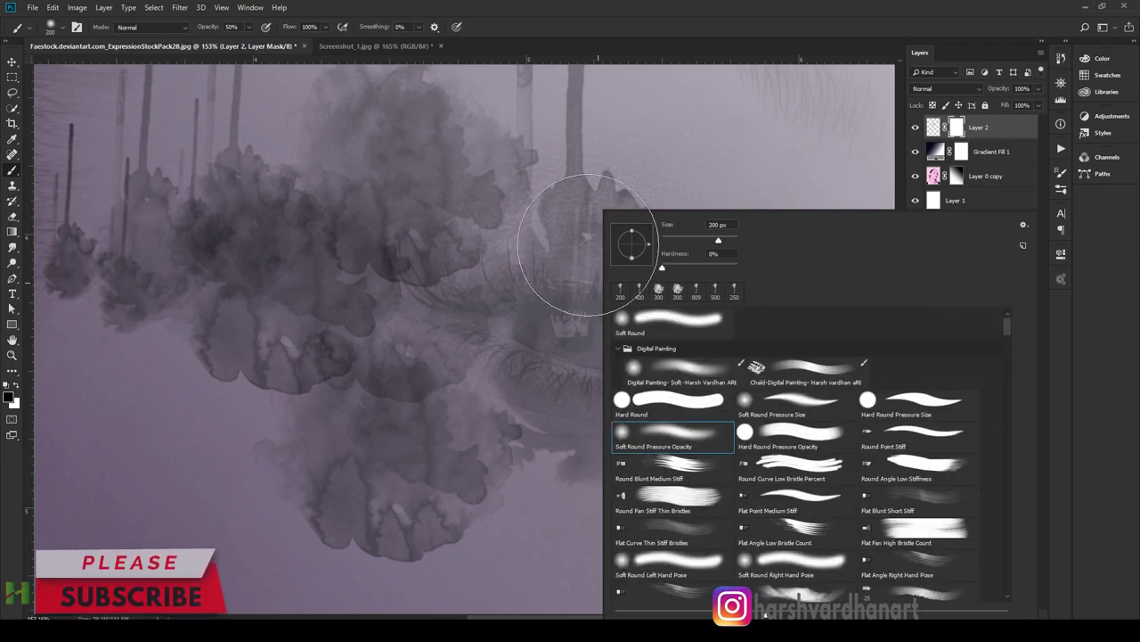
key("Return")
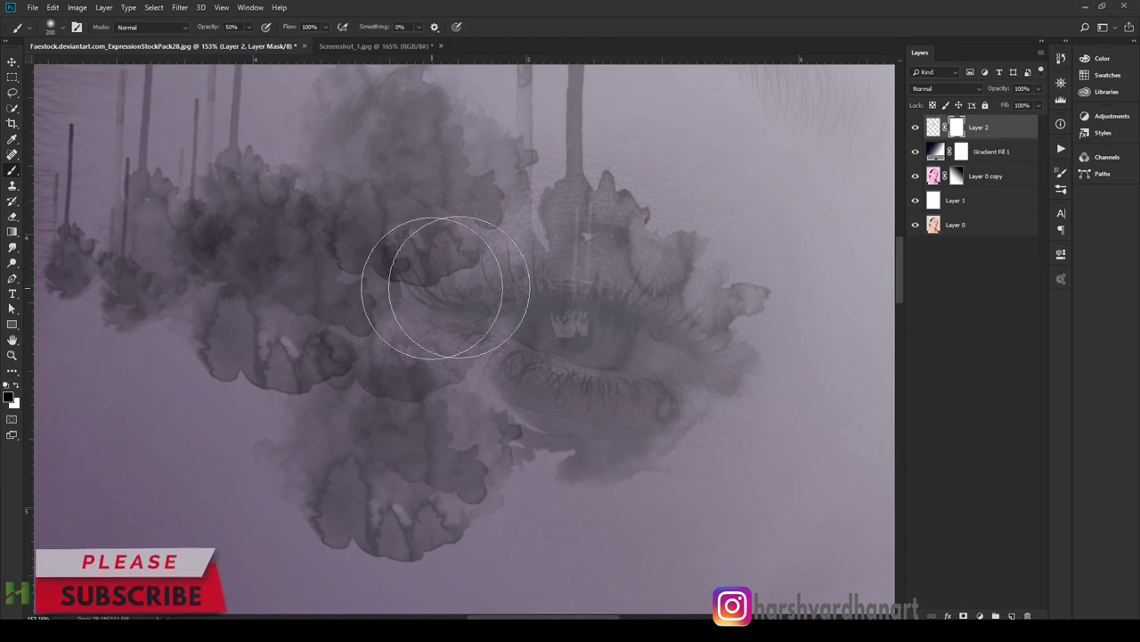
key("bracketleft")
key("bracketleft")
key("bracketleft")
key("bracketleft")
key("bracketleft")
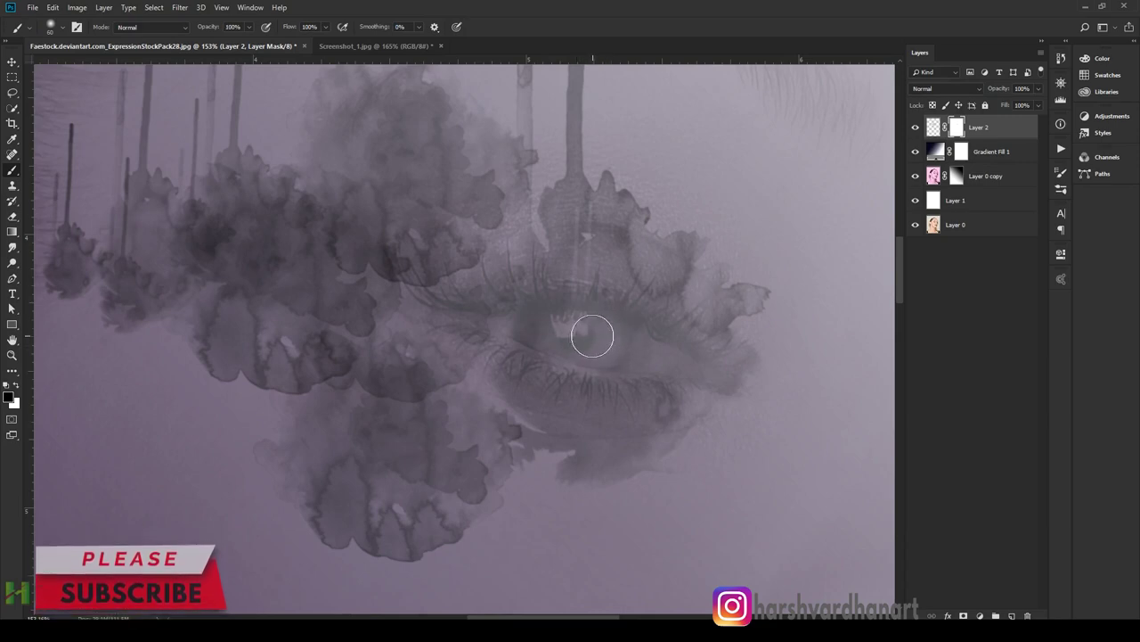
mouse_move(593, 336)
left_mouse_down()
mouse_move(565, 334)
mouse_move(627, 344)
left_mouse_up()
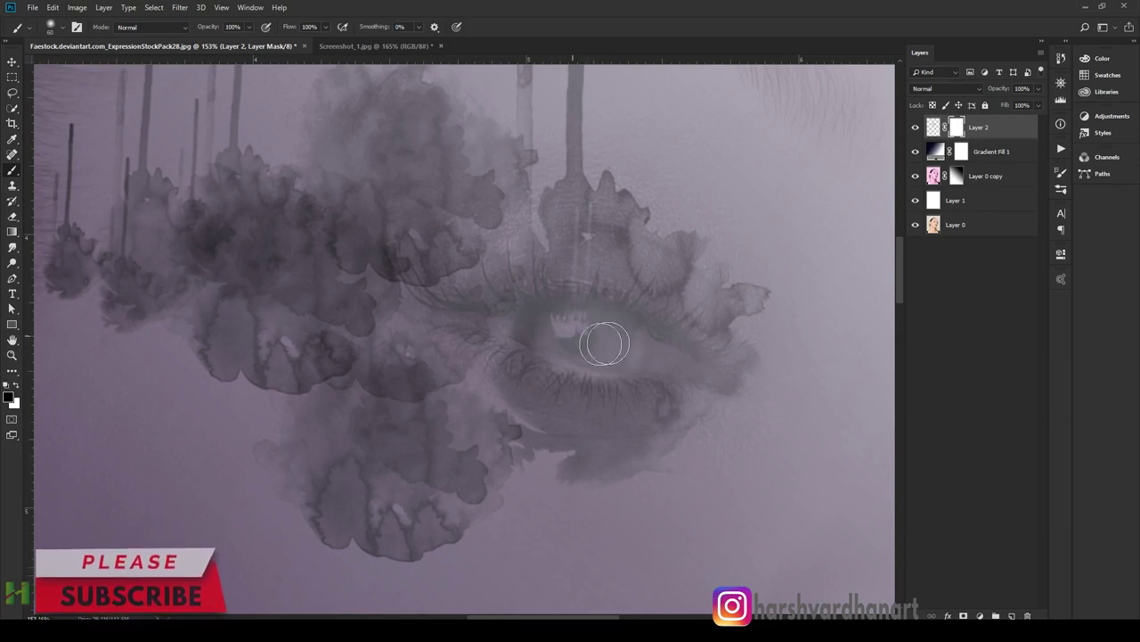
mouse_move(606, 349)
left_mouse_down()
mouse_move(618, 351)
mouse_move(593, 347)
mouse_move(611, 341)
mouse_move(580, 326)
mouse_move(565, 331)
mouse_move(614, 347)
mouse_move(542, 331)
left_mouse_up()
- Paint on Gradient Fill 1's mask over the eye to keep it bright, undoing a first attempt
left_click(962, 154)
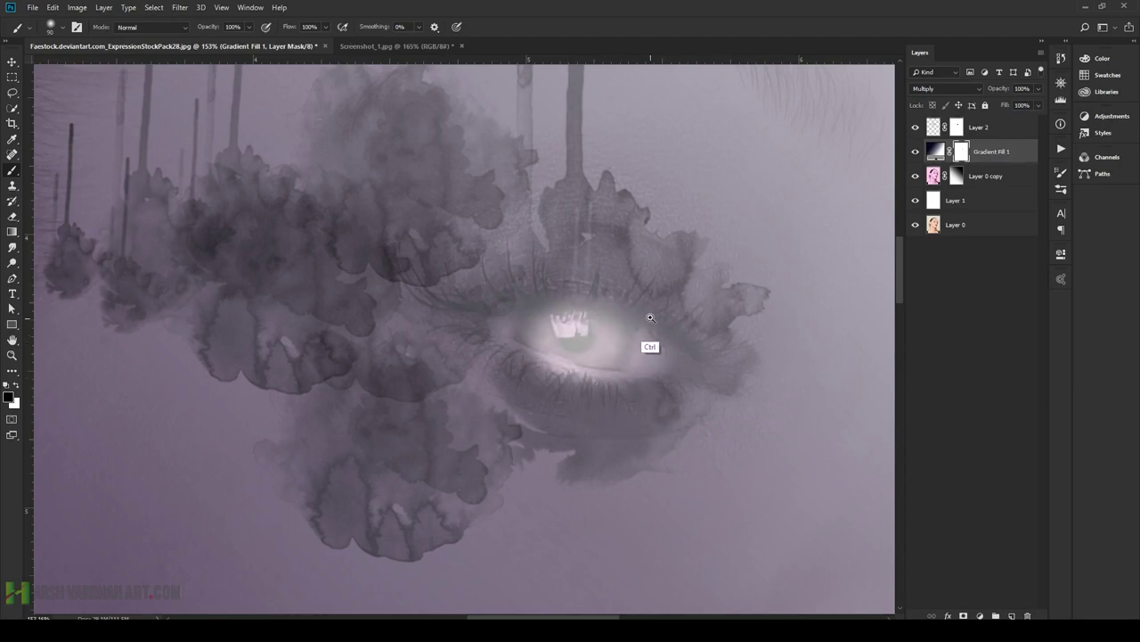
left_click_drag(650, 318, 685, 343)
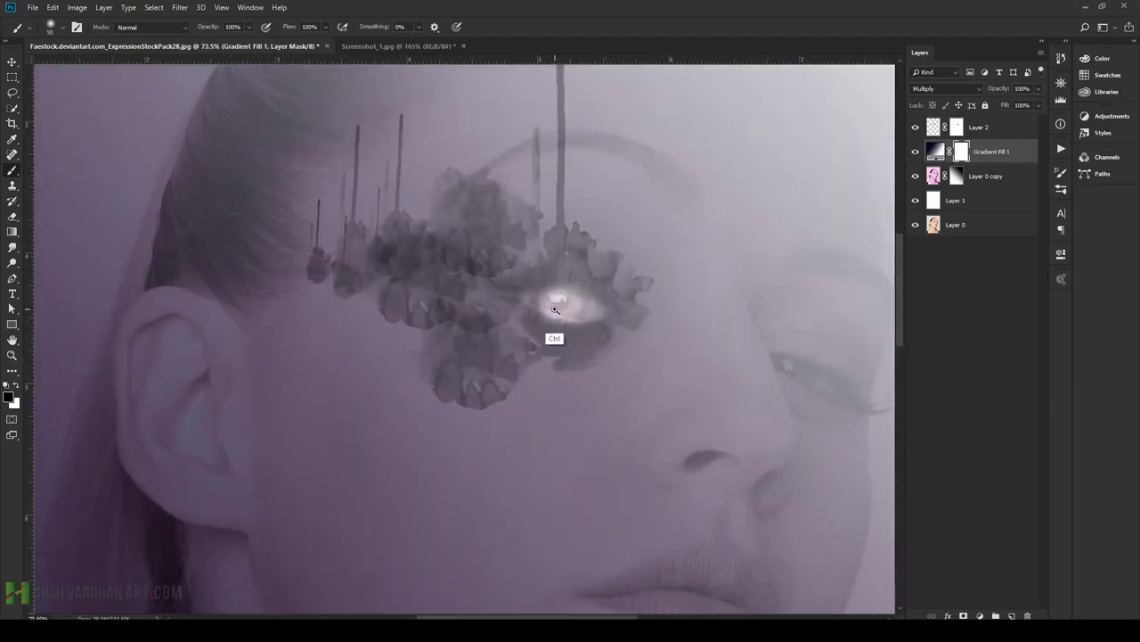
left_click_drag(554, 309, 611, 319)
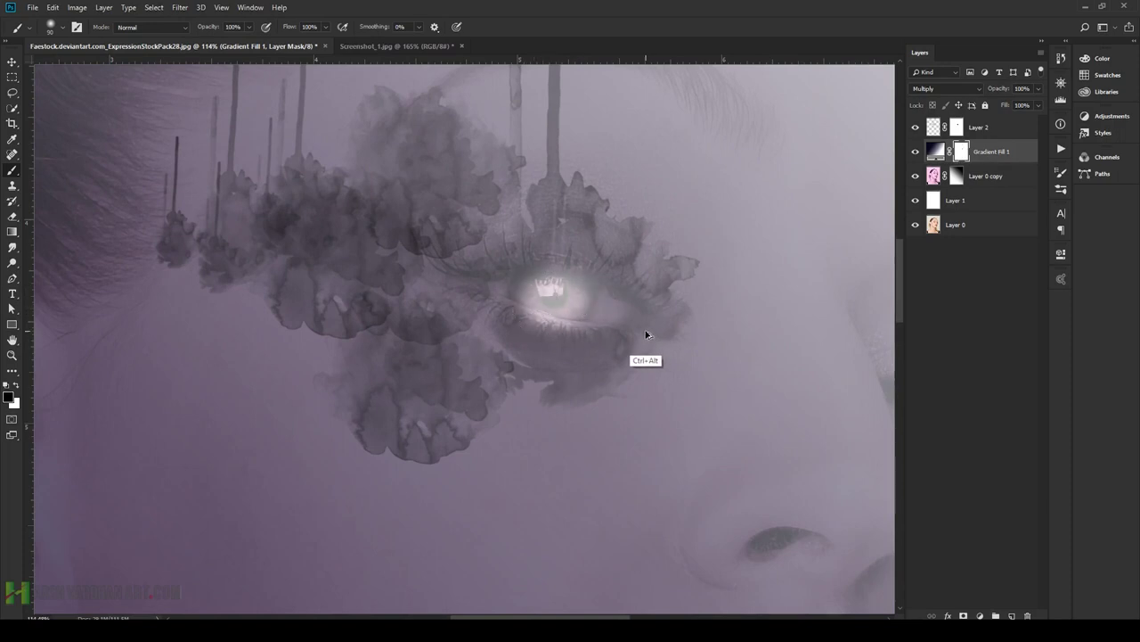
key("ctrl+alt+z")
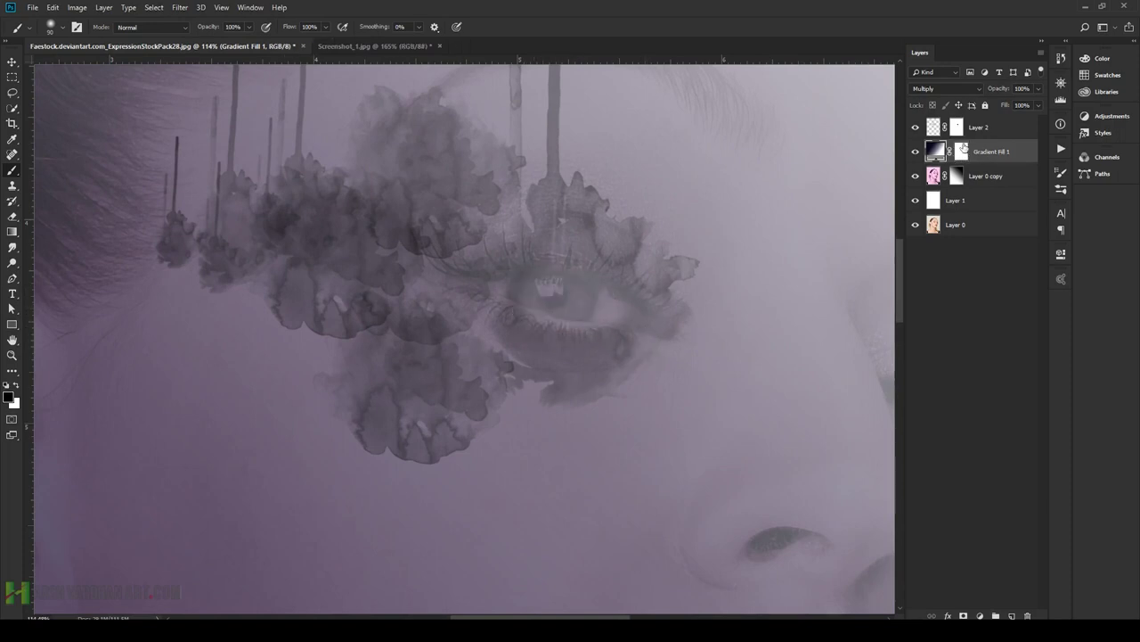
left_click(962, 152)
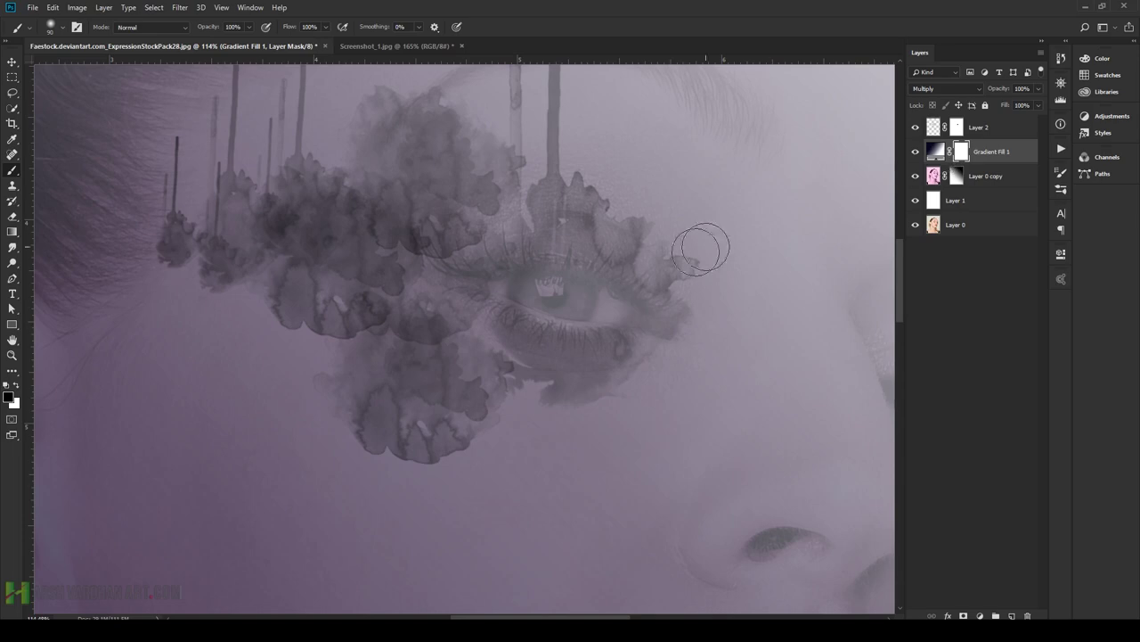
left_click(546, 292)
left_click(547, 291)
scroll(711, 294, "down", 3)
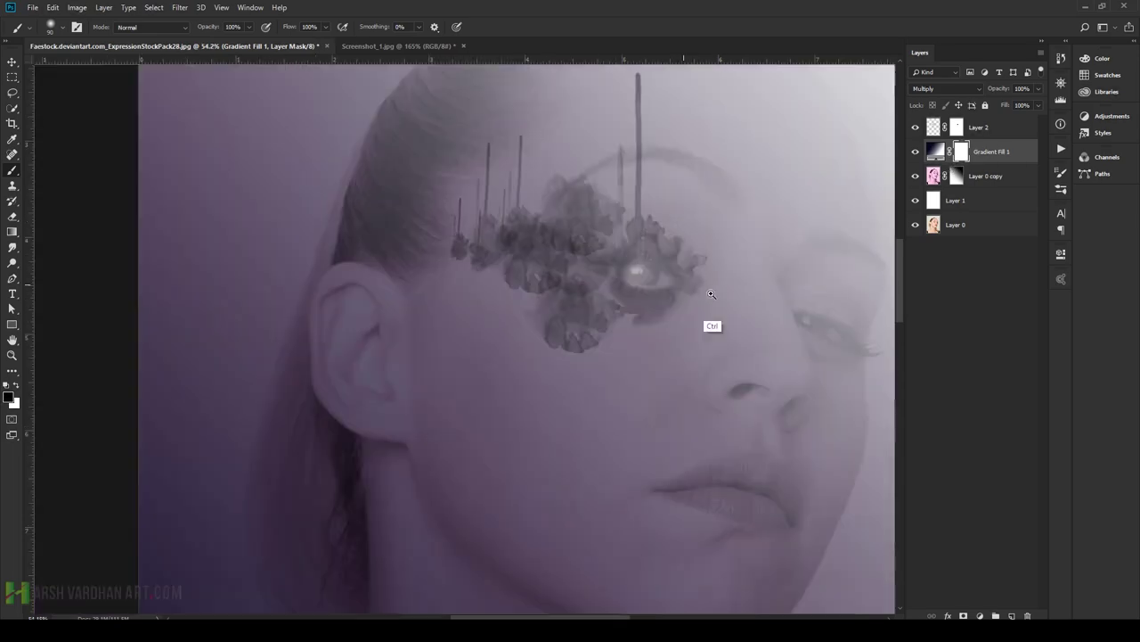
scroll(679, 331, "down", 2)
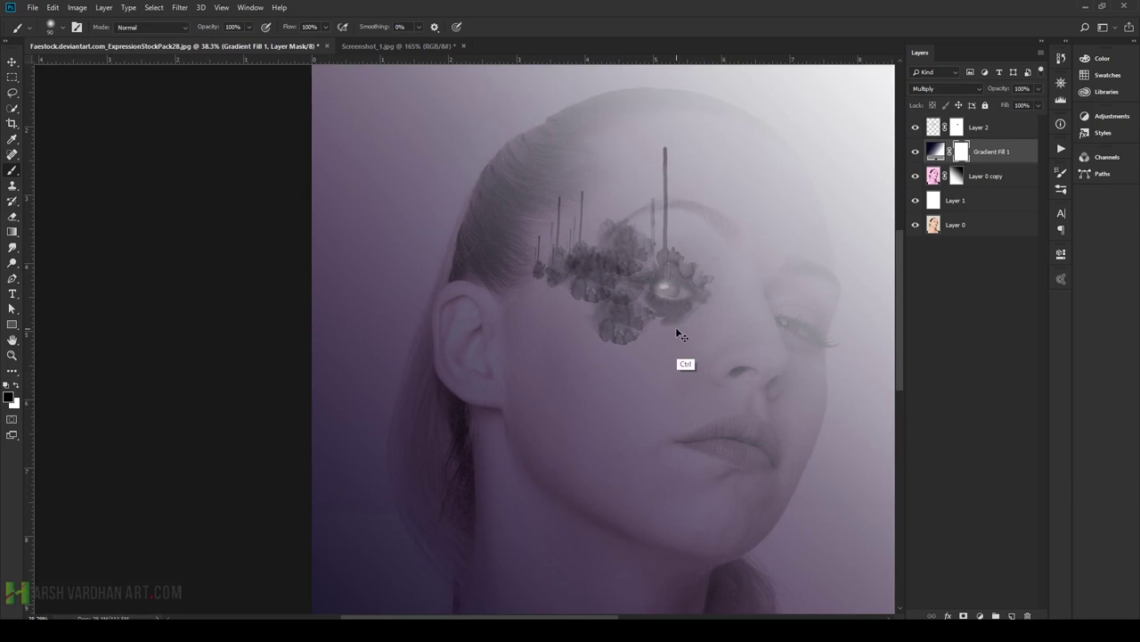
- Brighten the area around the eye, swapping paint colours with X, and compare against the poster
key("ctrl+Tab")
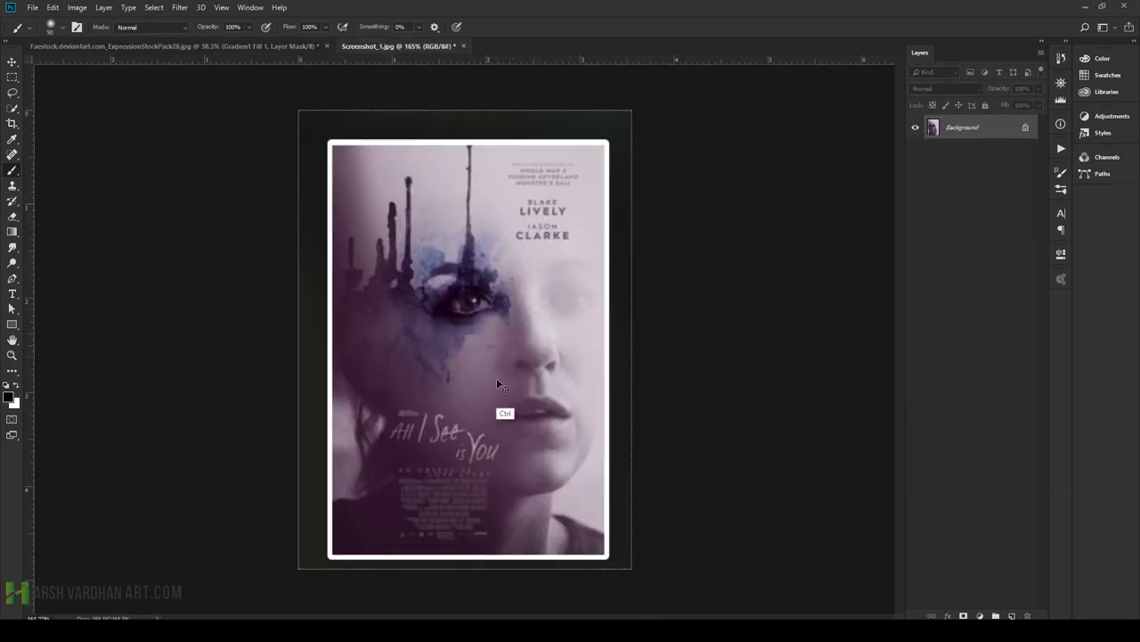
key("ctrl+Tab")
scroll(677, 301, "up", 3)
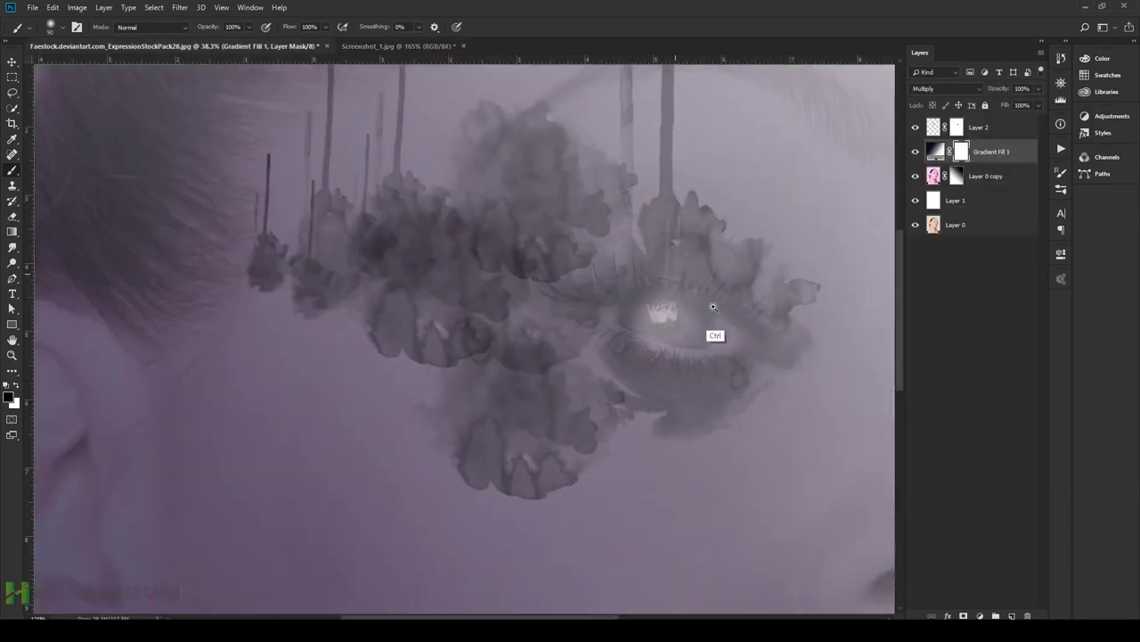
scroll(704, 305, "down", 2)
scroll(664, 301, "up", 5)
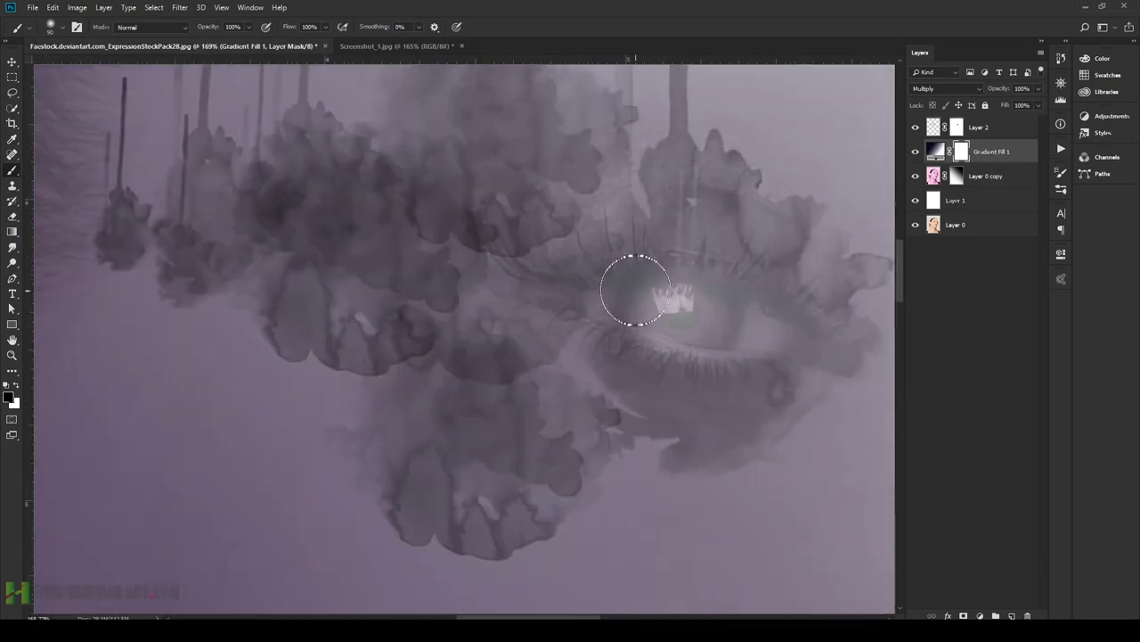
mouse_move(650, 280)
left_mouse_down()
mouse_move(662, 291)
mouse_move(656, 318)
mouse_move(656, 305)
mouse_move(644, 316)
mouse_move(666, 345)
mouse_move(693, 351)
mouse_move(725, 333)
mouse_move(672, 304)
mouse_move(668, 288)
mouse_move(692, 279)
mouse_move(677, 306)
mouse_move(670, 298)
mouse_move(710, 315)
mouse_move(680, 328)
mouse_move(702, 329)
mouse_move(642, 361)
mouse_move(739, 356)
mouse_move(685, 374)
mouse_move(725, 372)
left_mouse_up()
key("x")
key("x")
key("bracketleft")
key("bracketleft")
key("bracketleft")
left_click_drag(529, 272, 598, 285)
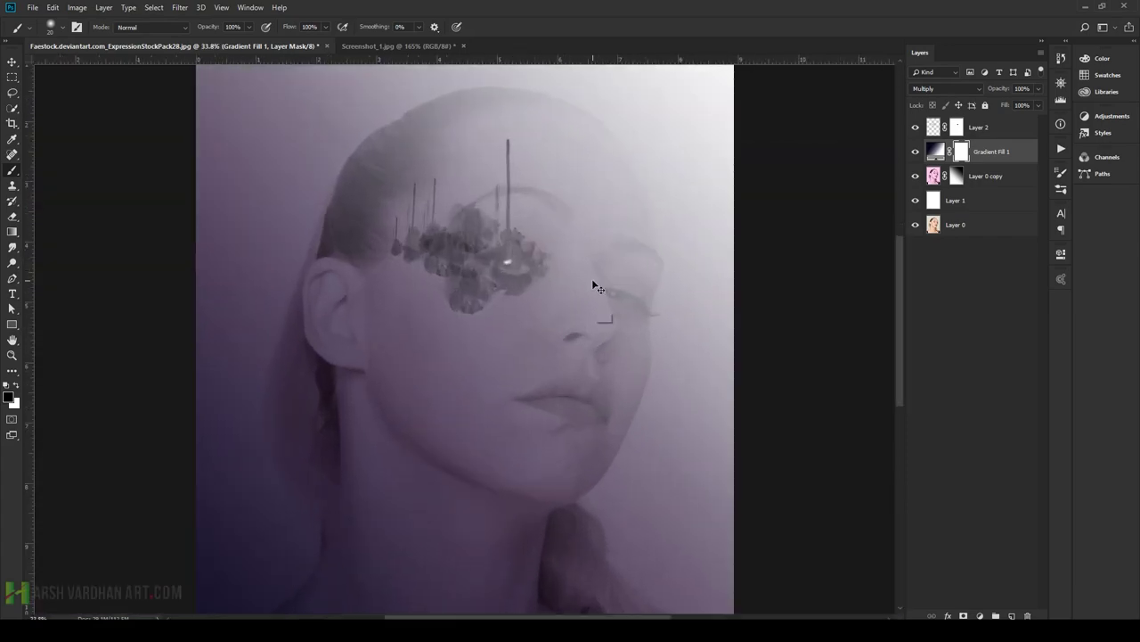
key("ctrl+Tab")
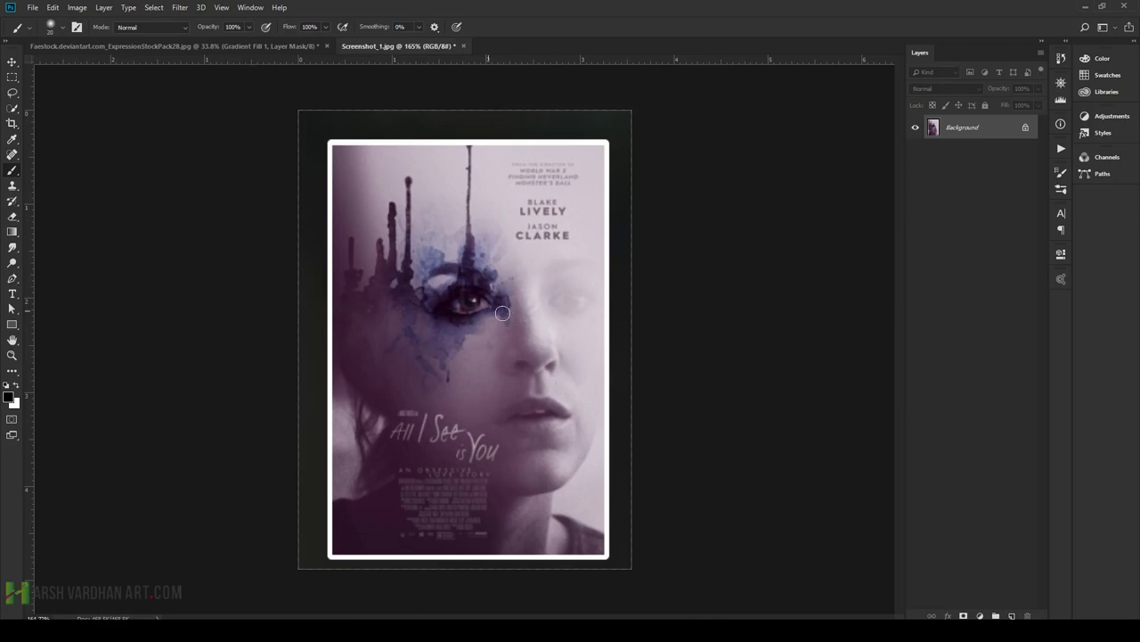
key("ctrl+Tab")
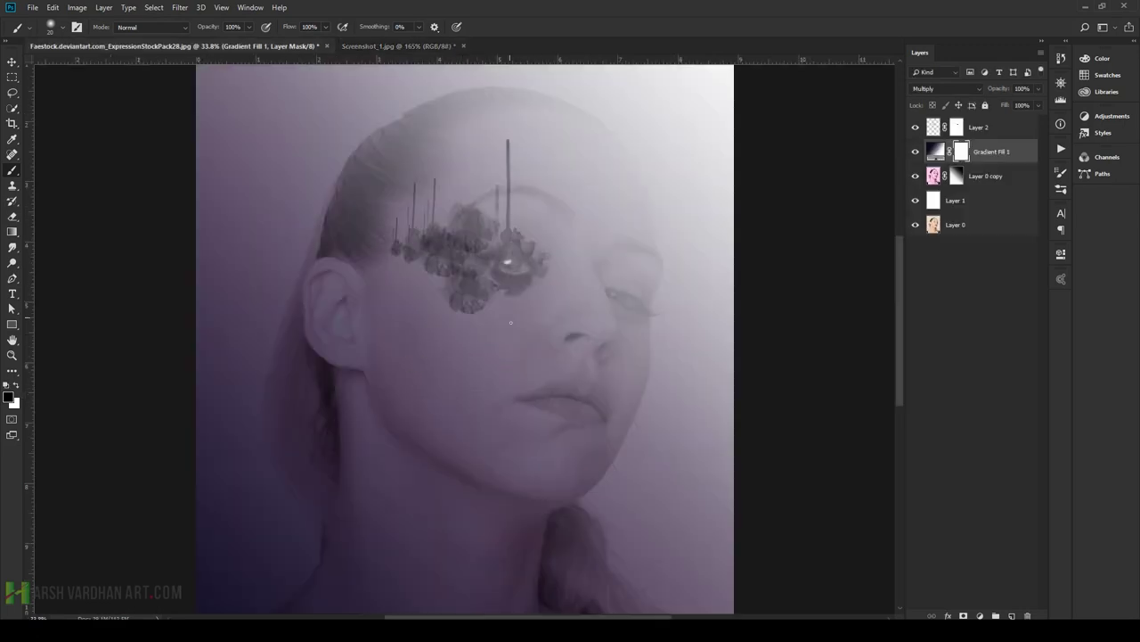
key("ctrl+Tab")
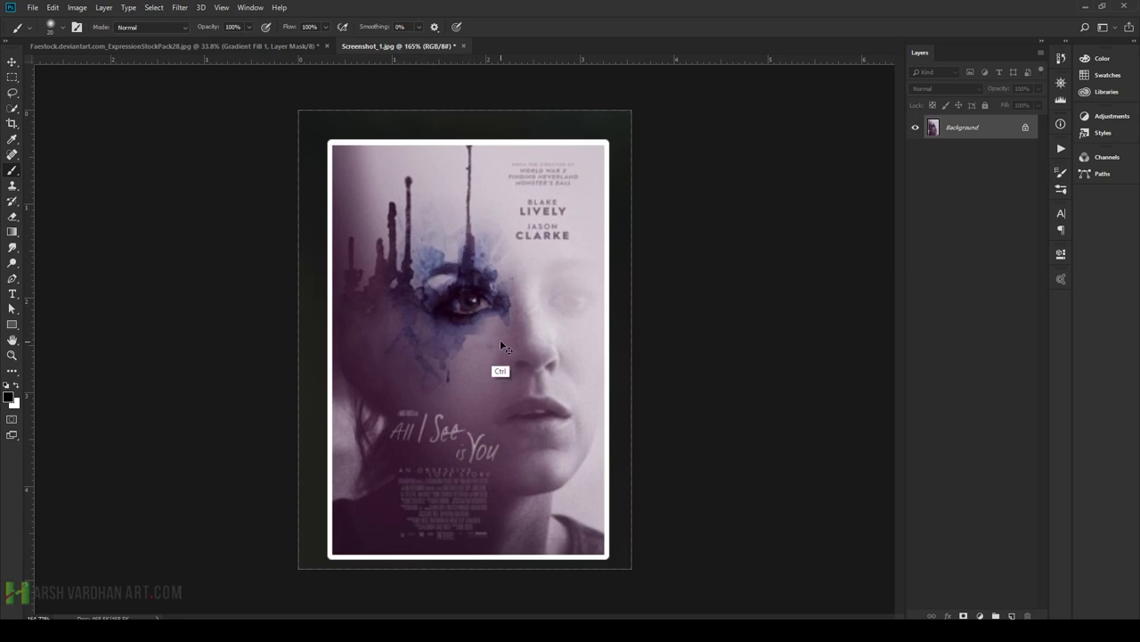
key("ctrl+Tab")
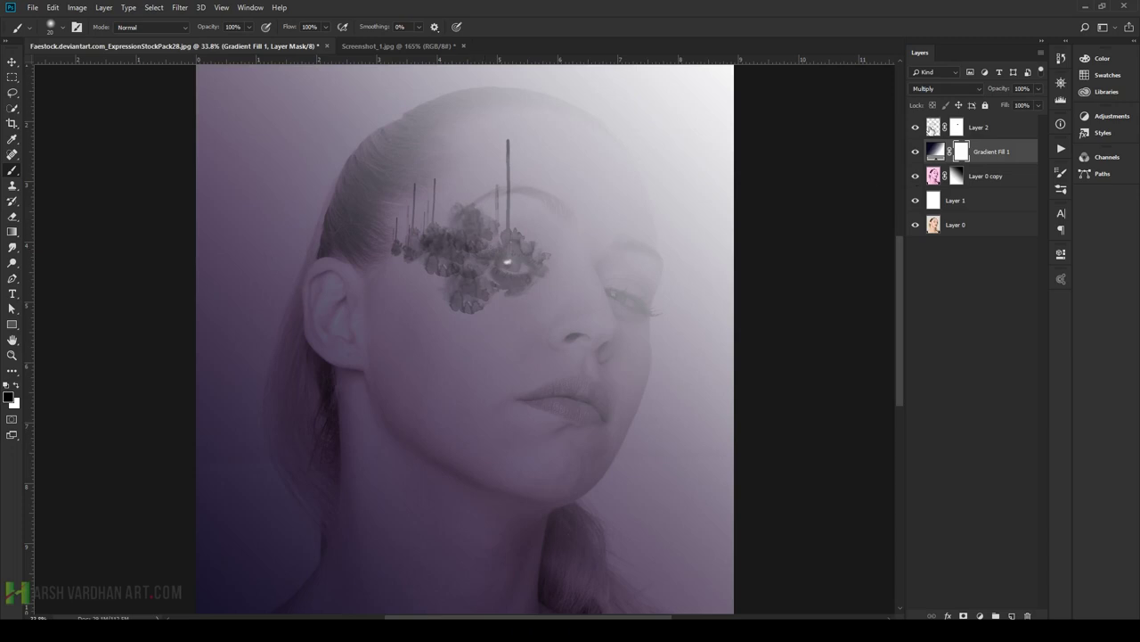
- Add a new Layer 3 above Layer 2 and clip it to the watercolour layer
left_click(933, 129)
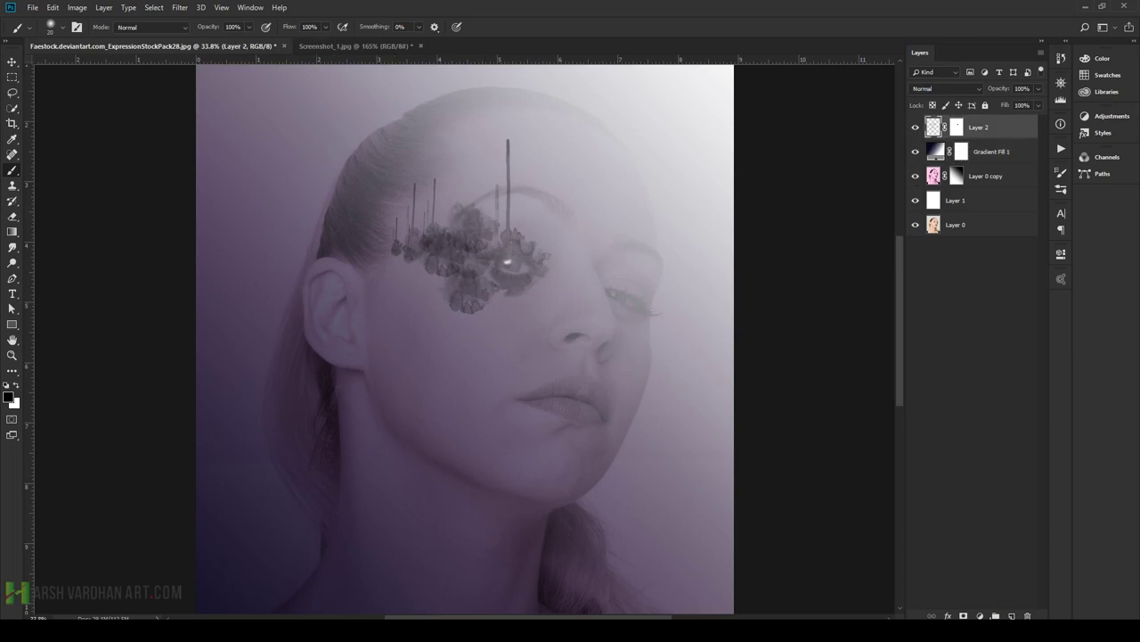
left_click(1008, 615)
left_click(1010, 615)
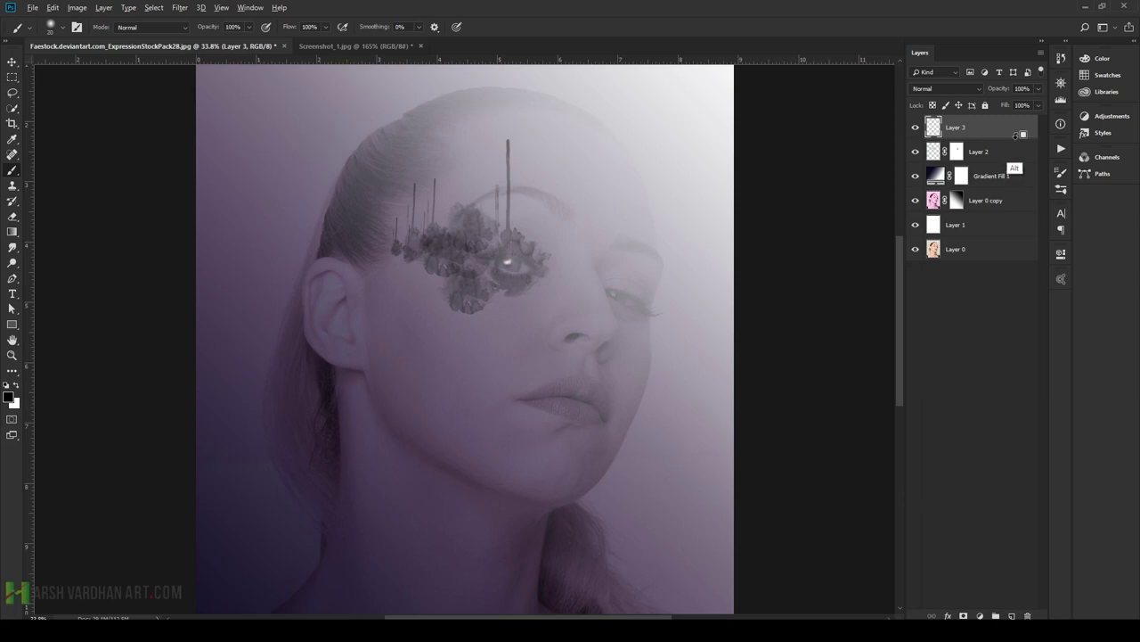
left_click(1016, 135, "alt")
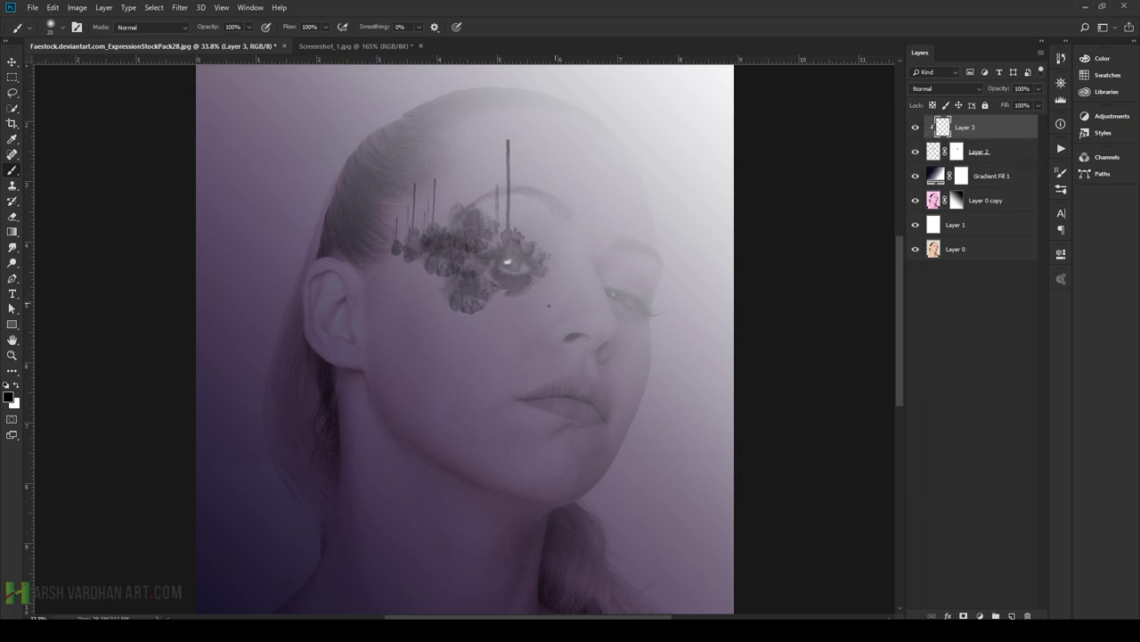
- Set the foreground colour to the poster's blue ink, sampled with Alt and boosted in saturation
scroll(485, 296, "up", 1)
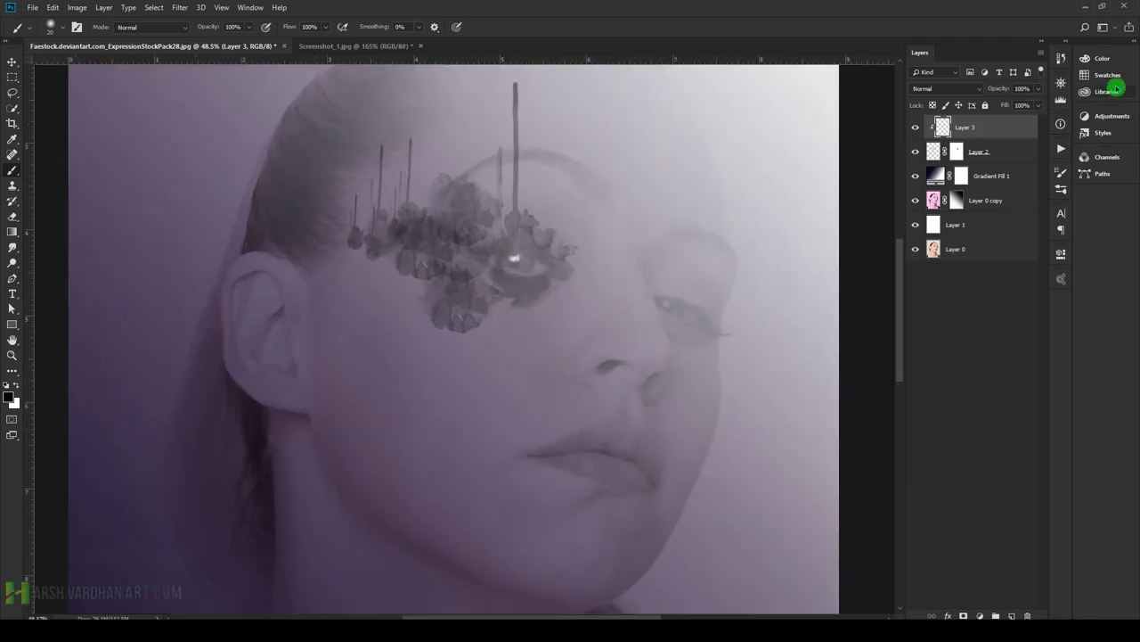
left_click(1103, 59)
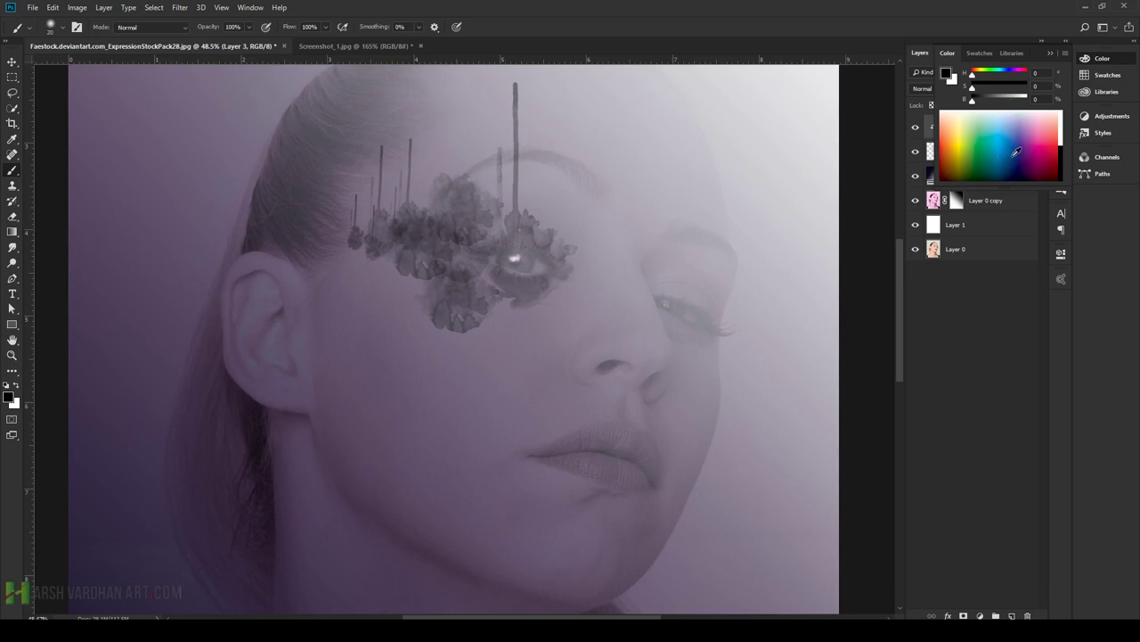
left_click(1015, 152)
left_click(349, 46)
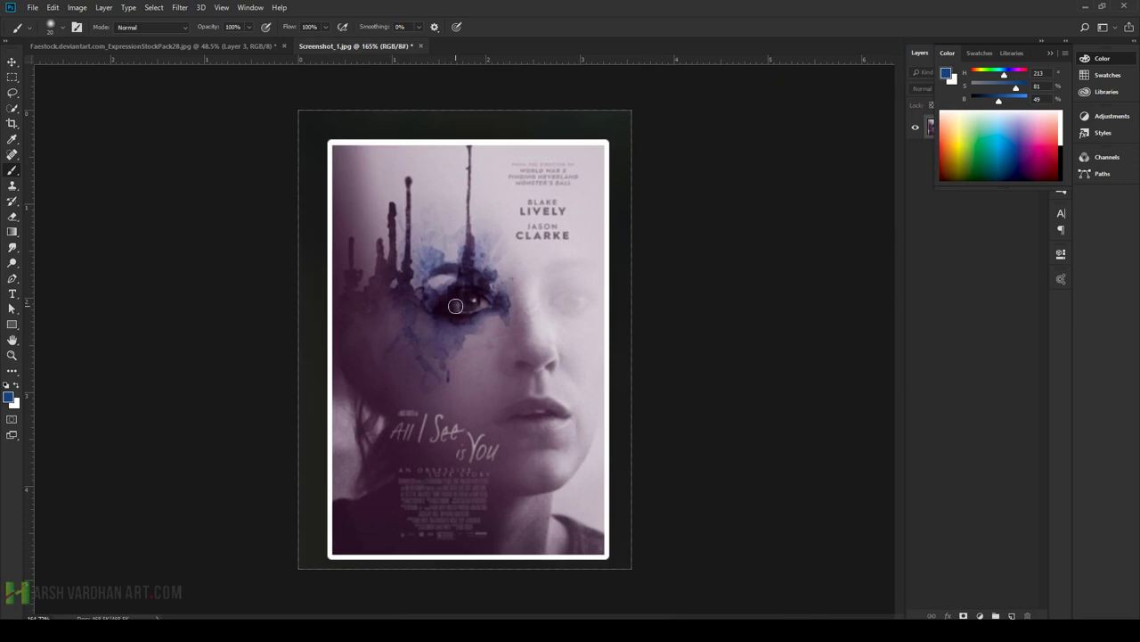
key("alt")
left_click(434, 260, "alt")
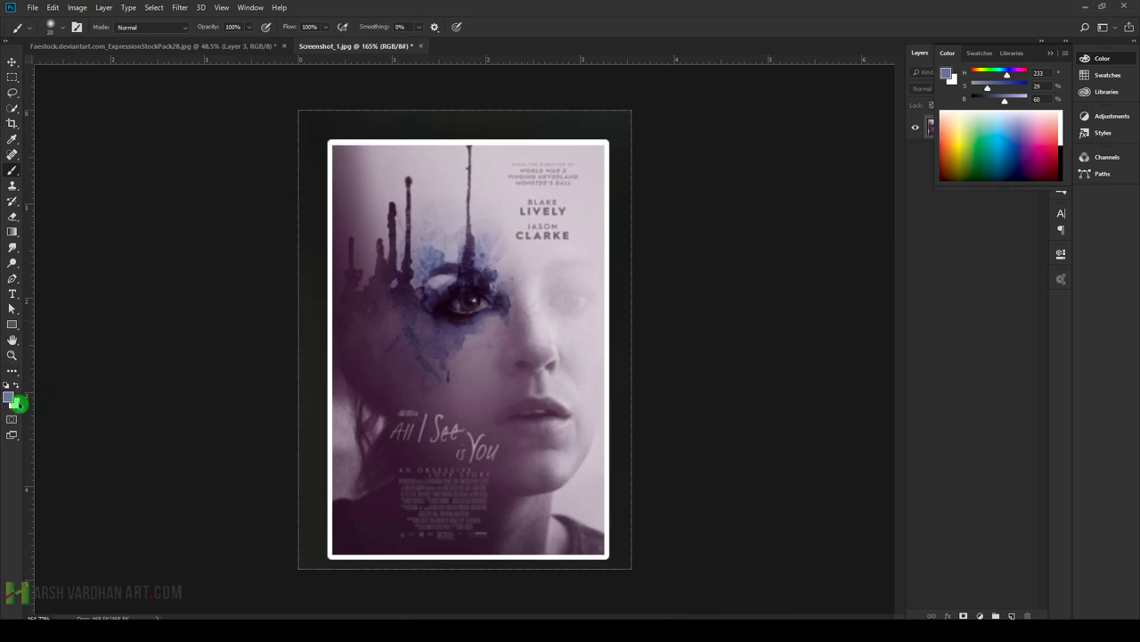
left_click_drag(987, 88, 1007, 87)
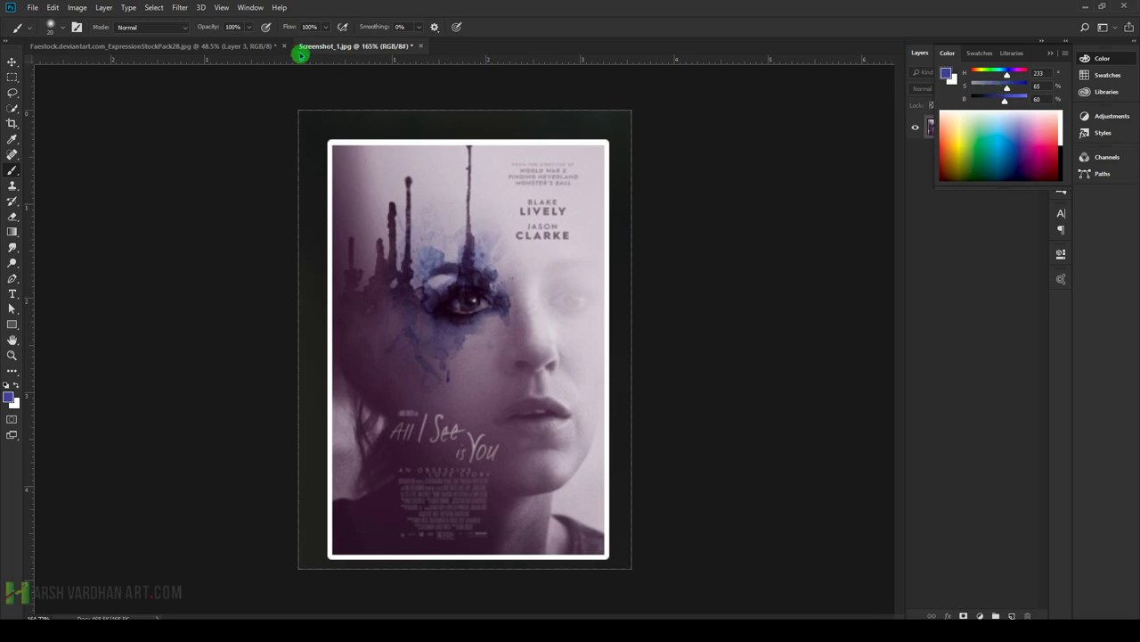
left_click(187, 47)
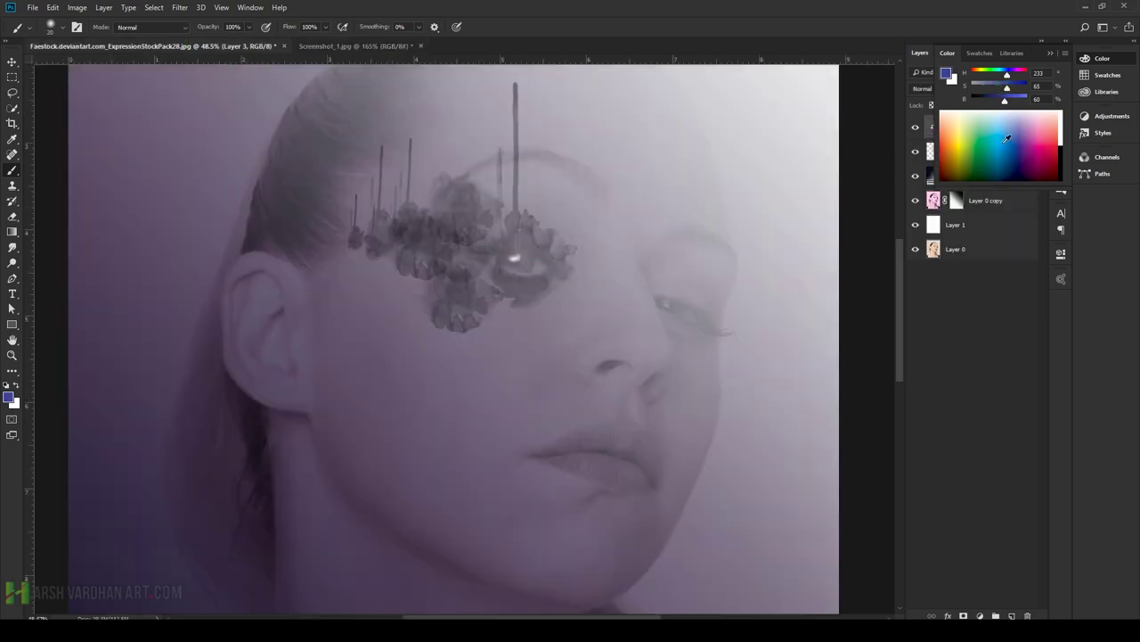
left_click(1114, 59)
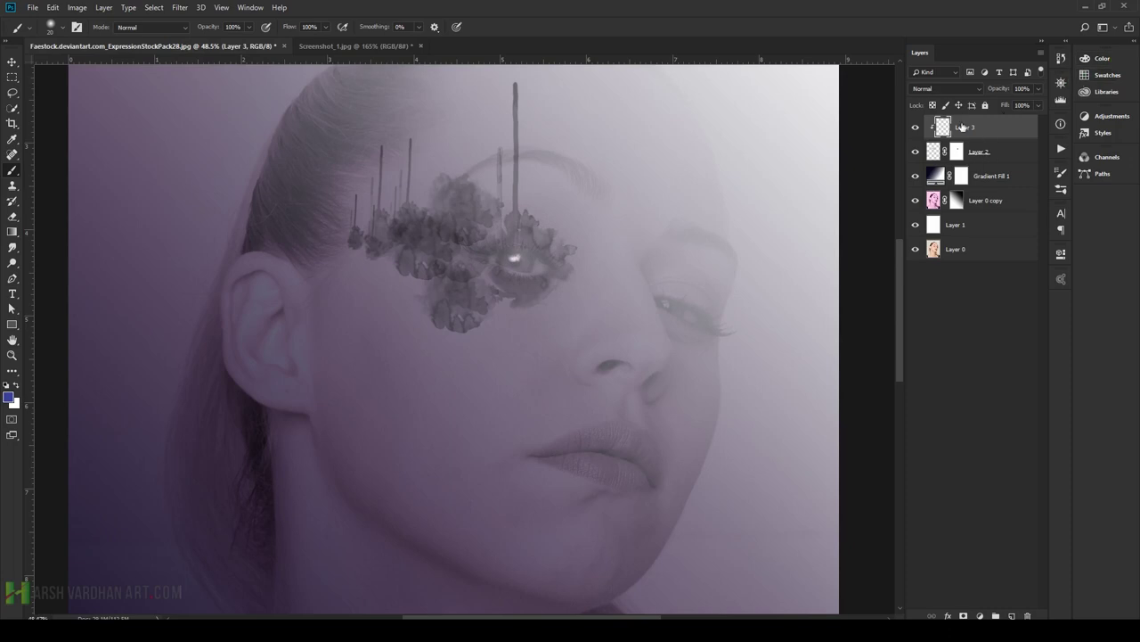
- Try Color blending on Layer 3, toggling its visibility and its clipping to the blots
left_click_drag(951, 90, 930, 368)
left_click(916, 128)
left_click(916, 128)
left_click(987, 140, "alt")
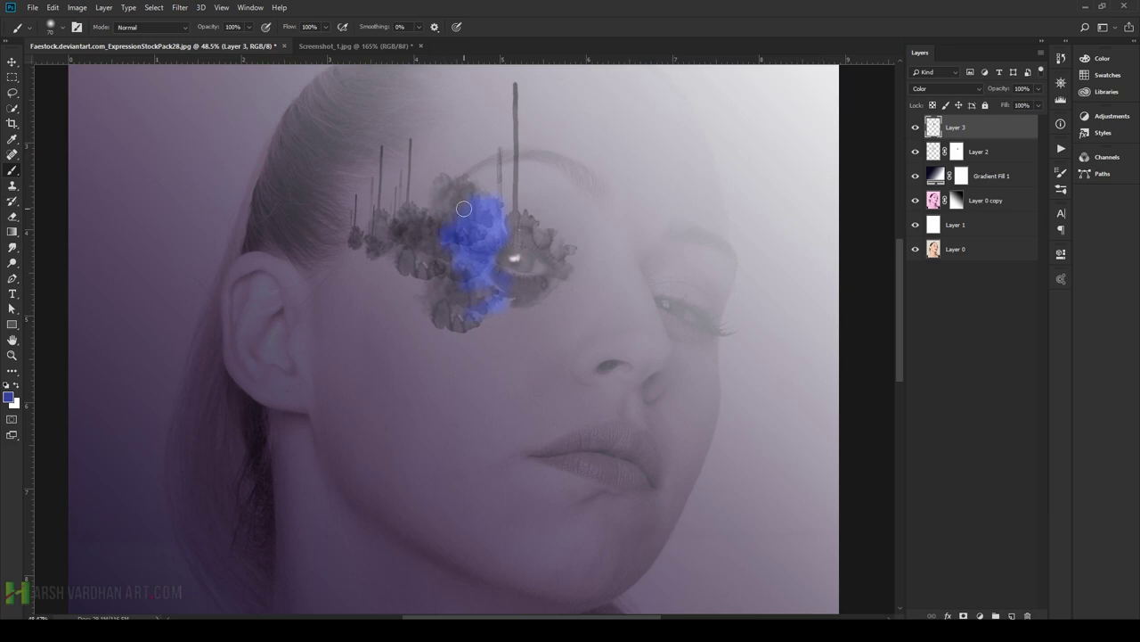
left_click(996, 140, "alt")
- Set Layer 3 back to Normal blending and compare it with the reference poster
left_click(944, 92)
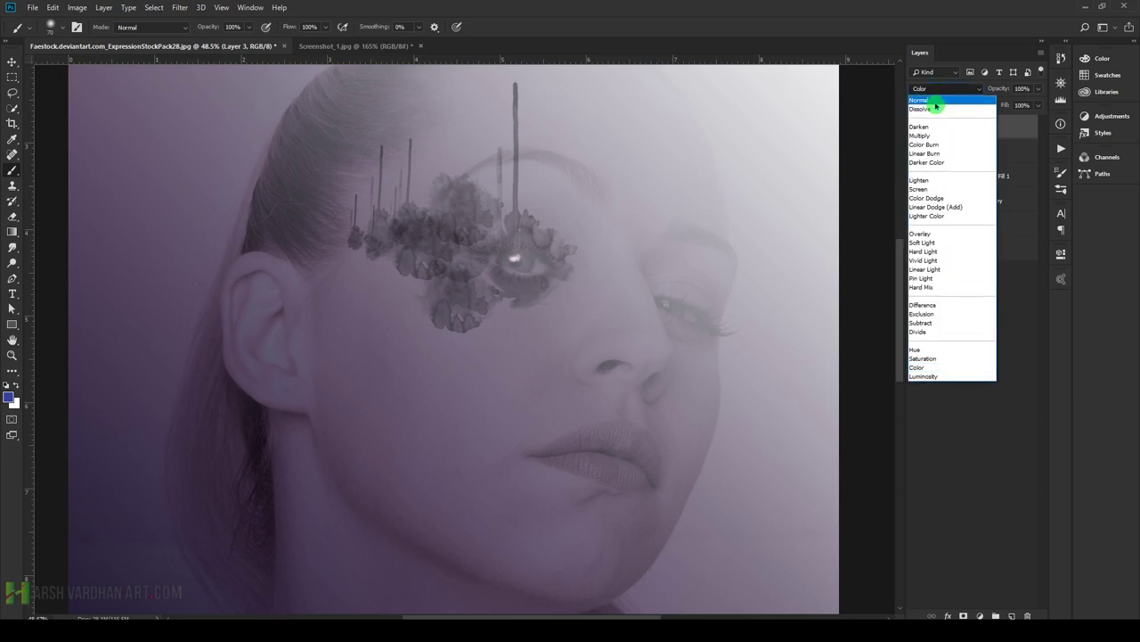
left_click(934, 103)
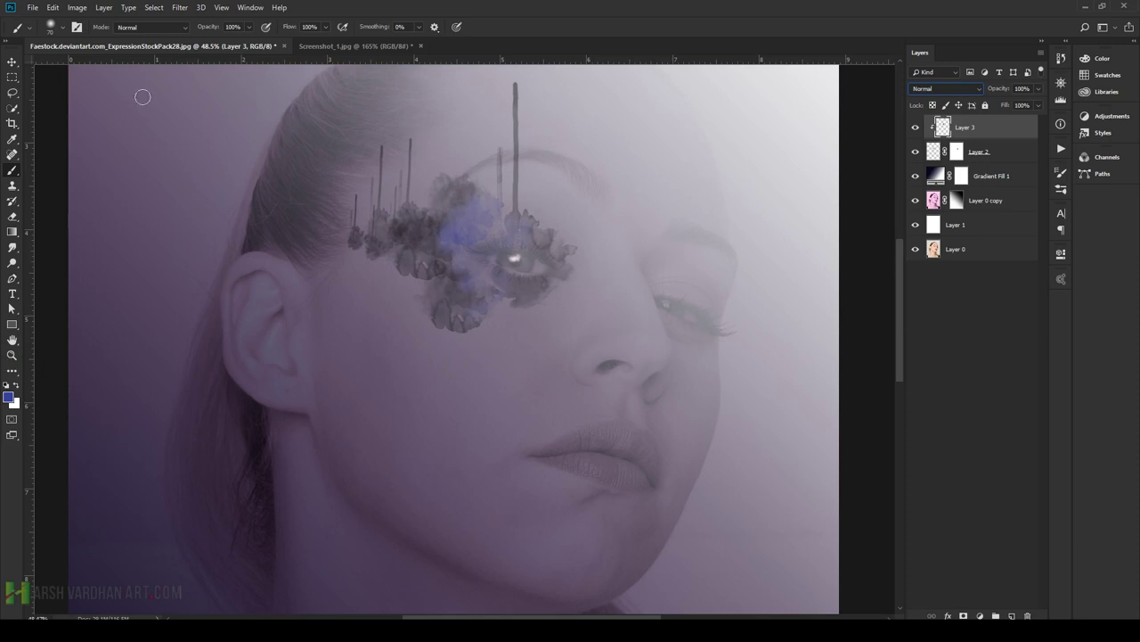
left_click(324, 45)
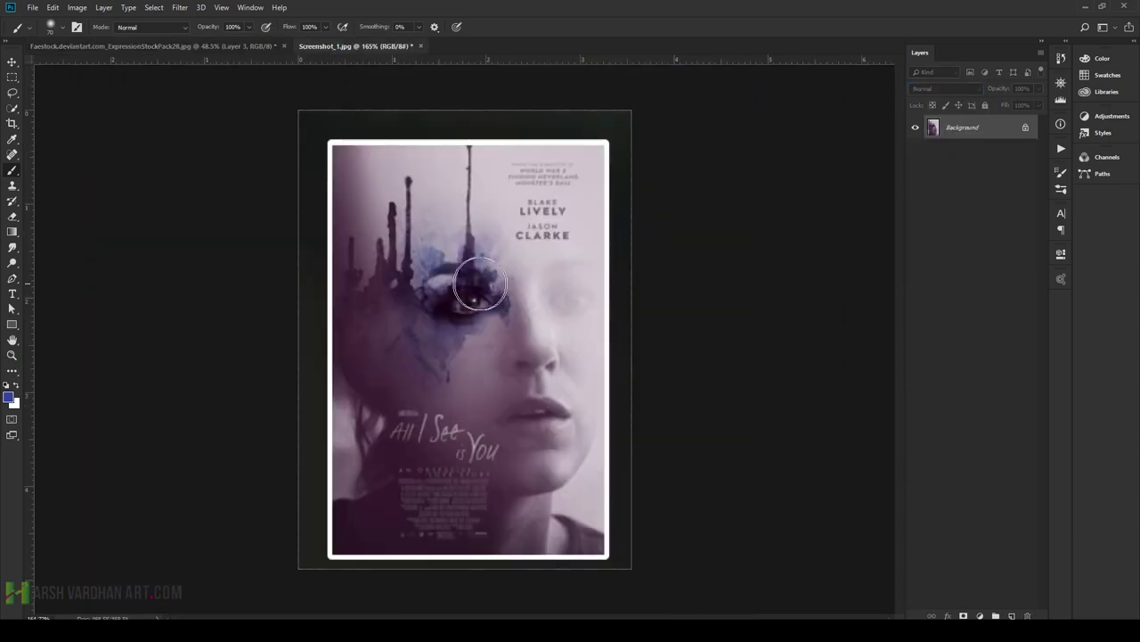
left_click(240, 48)
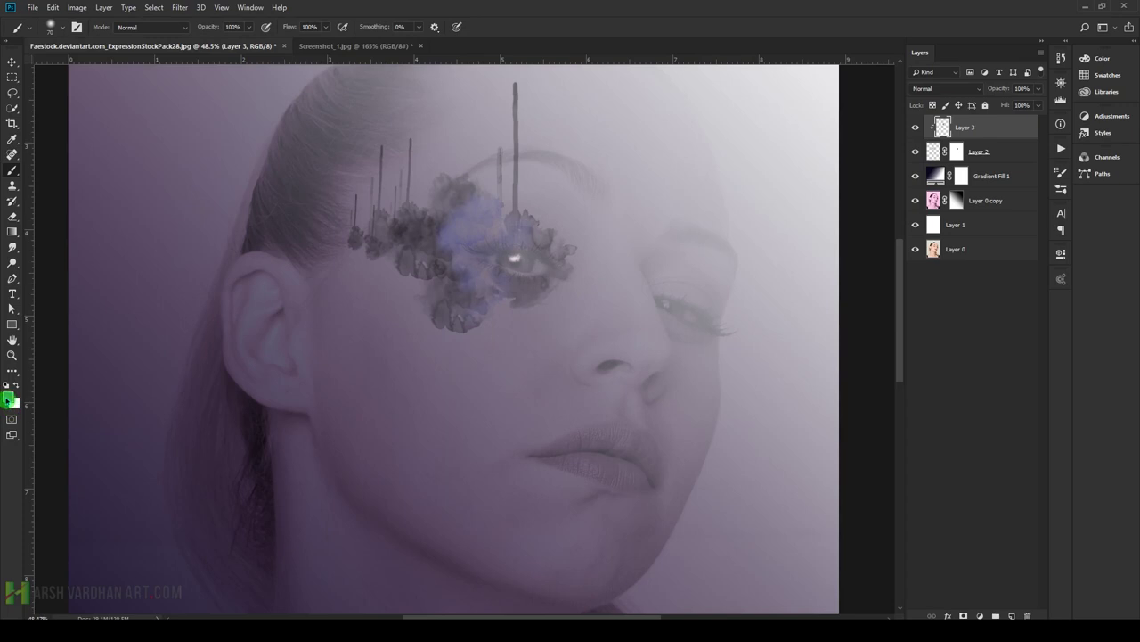
- Set the foreground colour to dark navy 2c3154
left_click(9, 397)
left_click(874, 281)
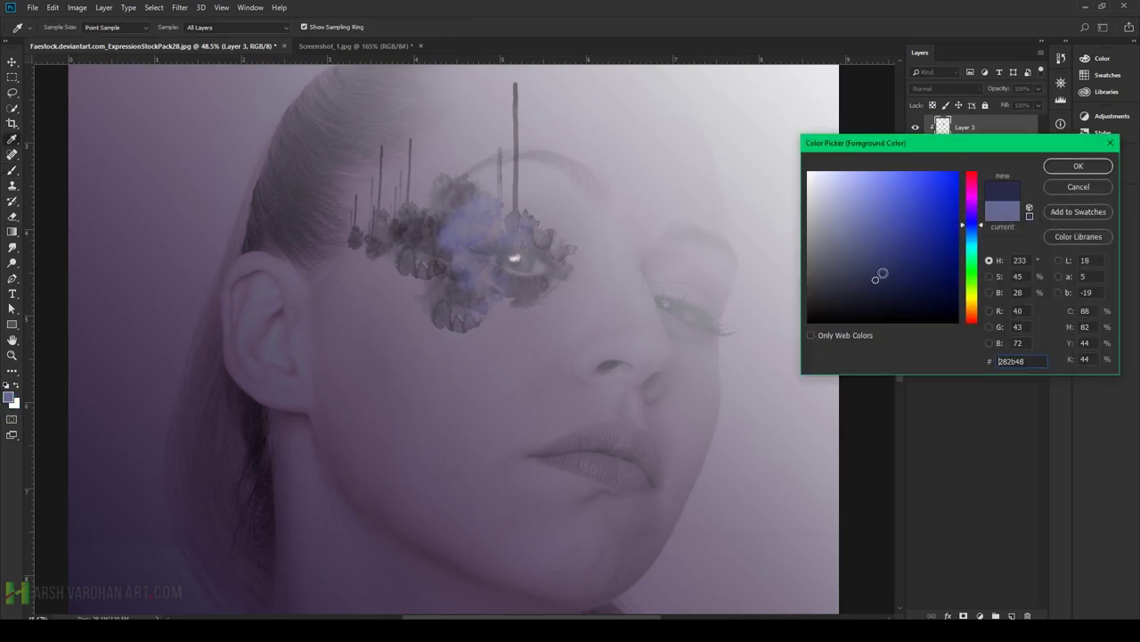
left_click_drag(876, 280, 878, 270)
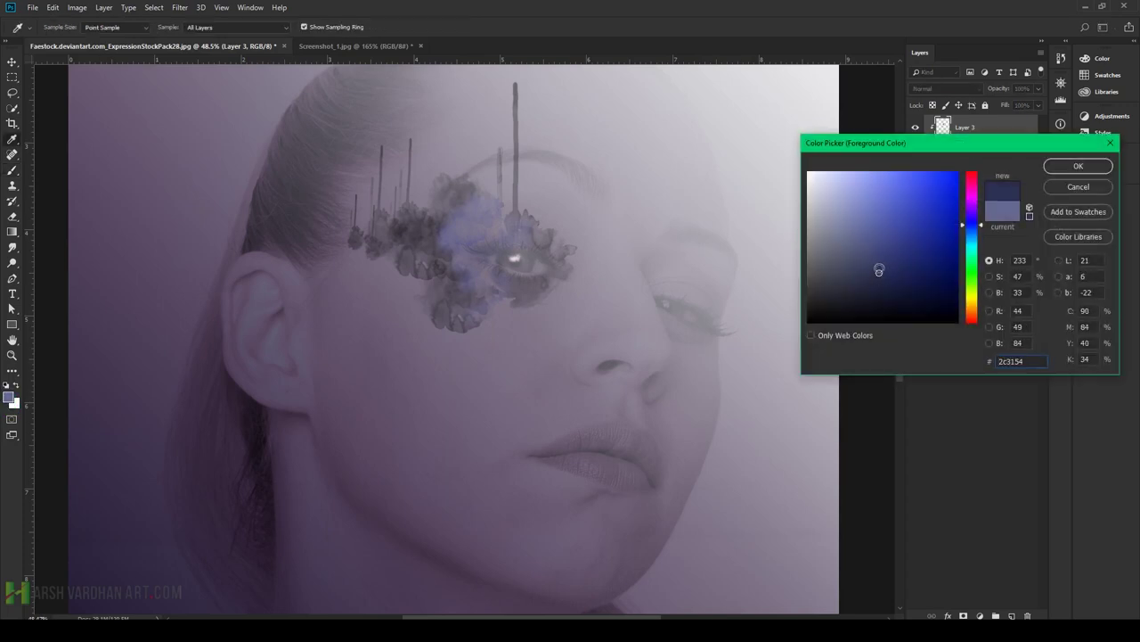
left_click(1074, 166)
- Paint navy over the eye from cheek to brow with a larger brush on Layer 3
mouse_move(476, 230)
left_mouse_down()
mouse_move(489, 222)
mouse_move(463, 212)
left_mouse_up()
key("bracketright")
mouse_move(476, 308)
left_mouse_down()
mouse_move(484, 276)
mouse_move(459, 264)
mouse_move(487, 224)
mouse_move(517, 225)
mouse_move(437, 208)
mouse_move(429, 243)
mouse_move(457, 261)
mouse_move(455, 223)
left_mouse_up()
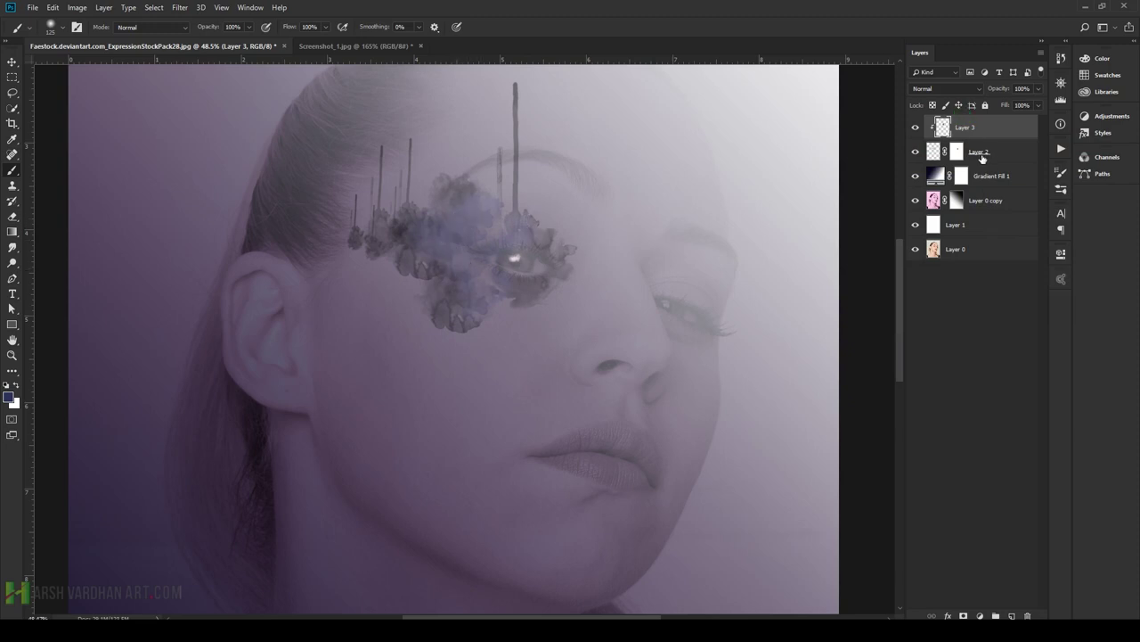
left_click(935, 153)
left_click(993, 128)
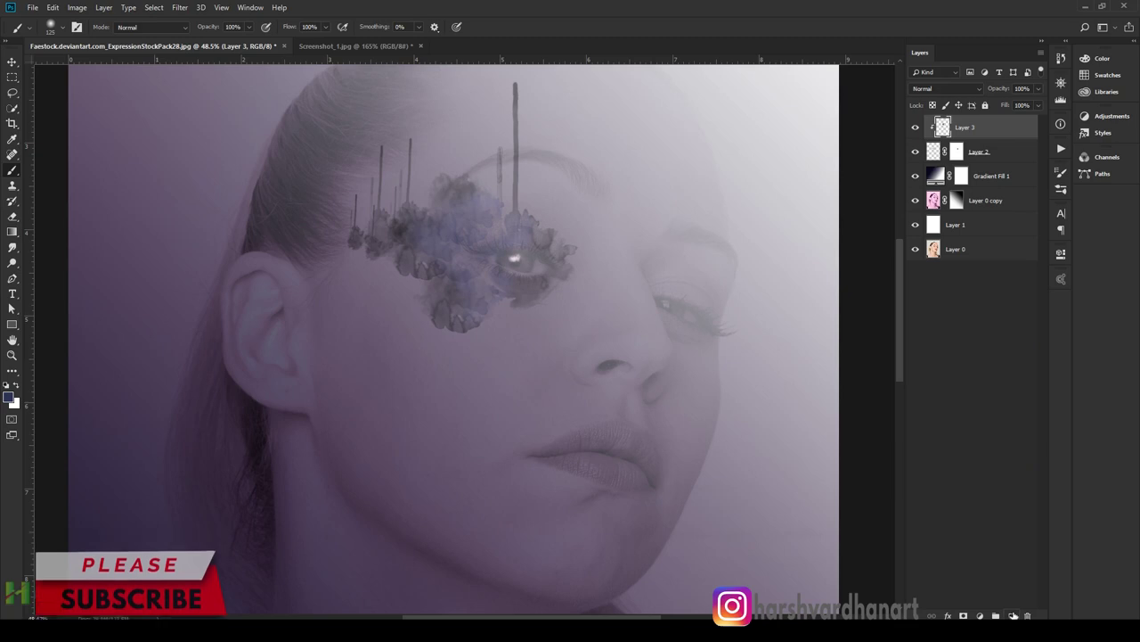
left_click(1025, 614)
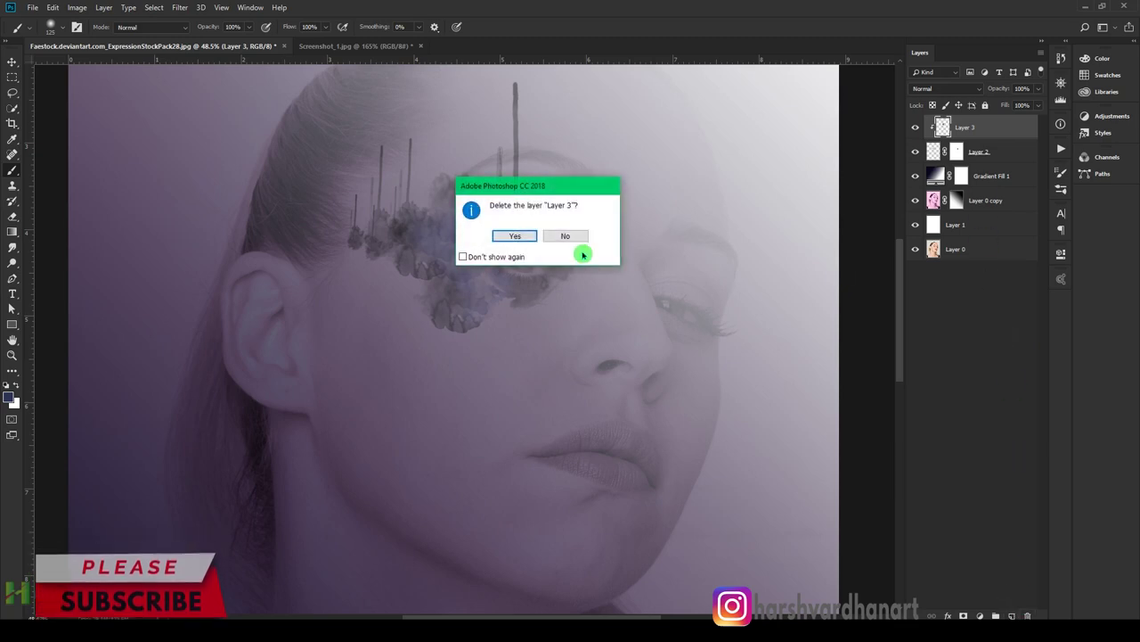
- Keep Layer 3 and add a new empty layer clipped to the watercolor blots
left_click(581, 236)
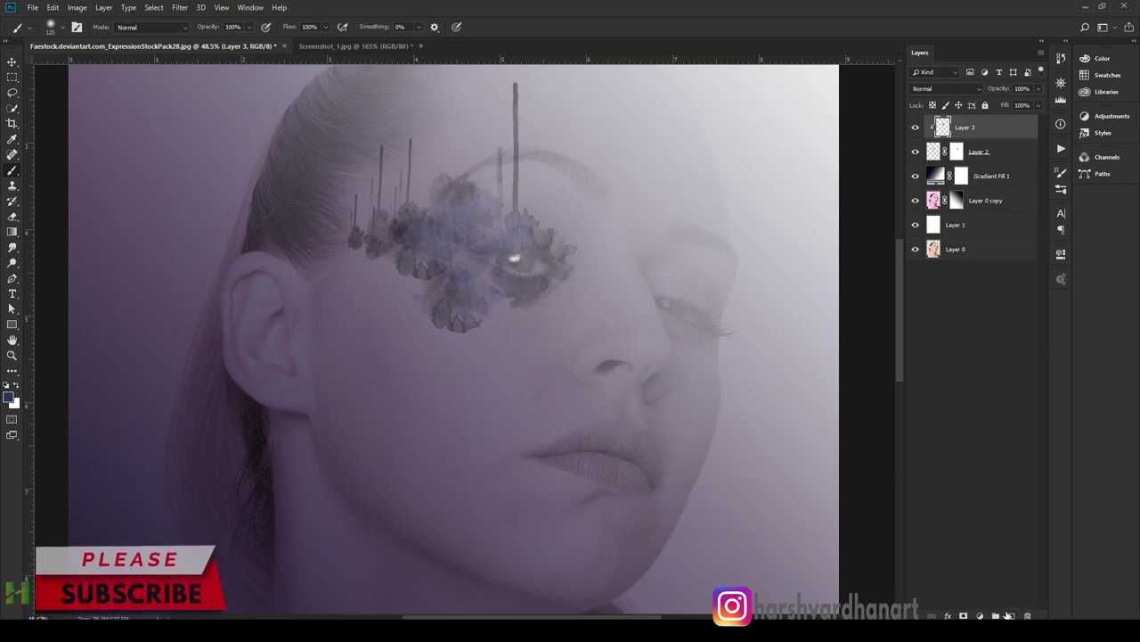
left_click(1012, 614)
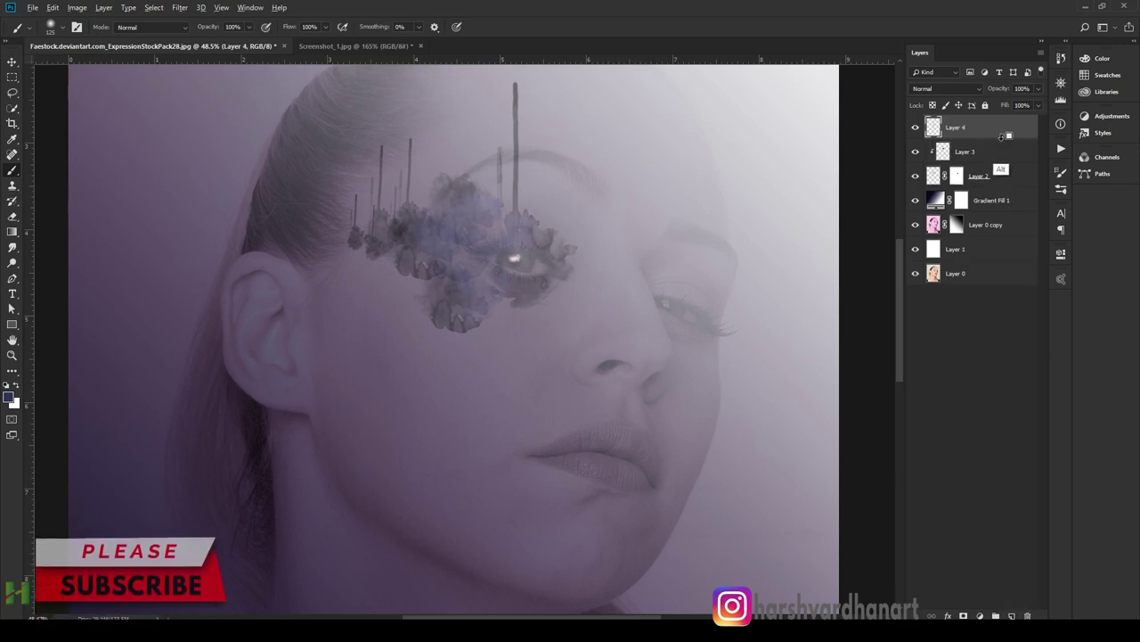
left_click(997, 141, "alt")
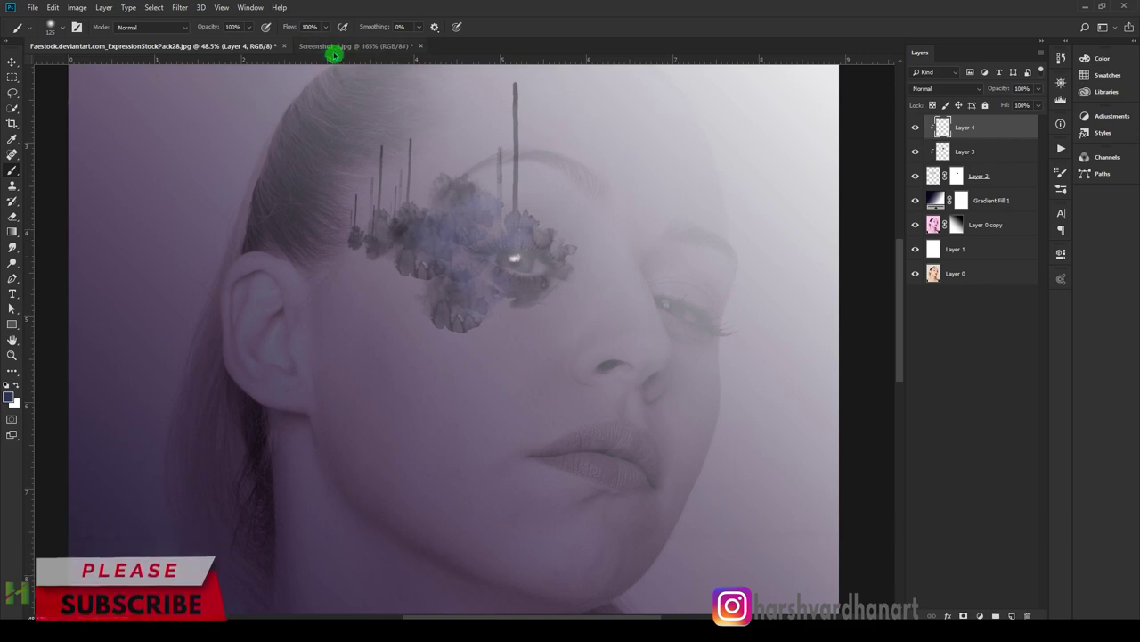
- Sample dark purple from the poster's blots with the Eyedropper, then return to the portrait
left_click(331, 46)
key("i")
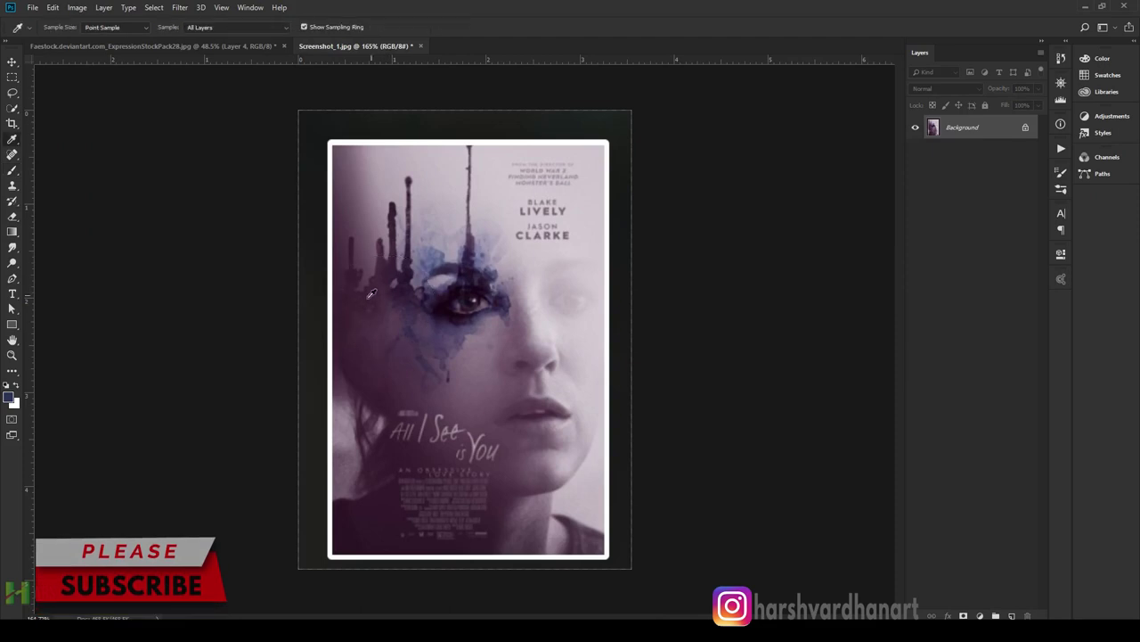
left_click(385, 285)
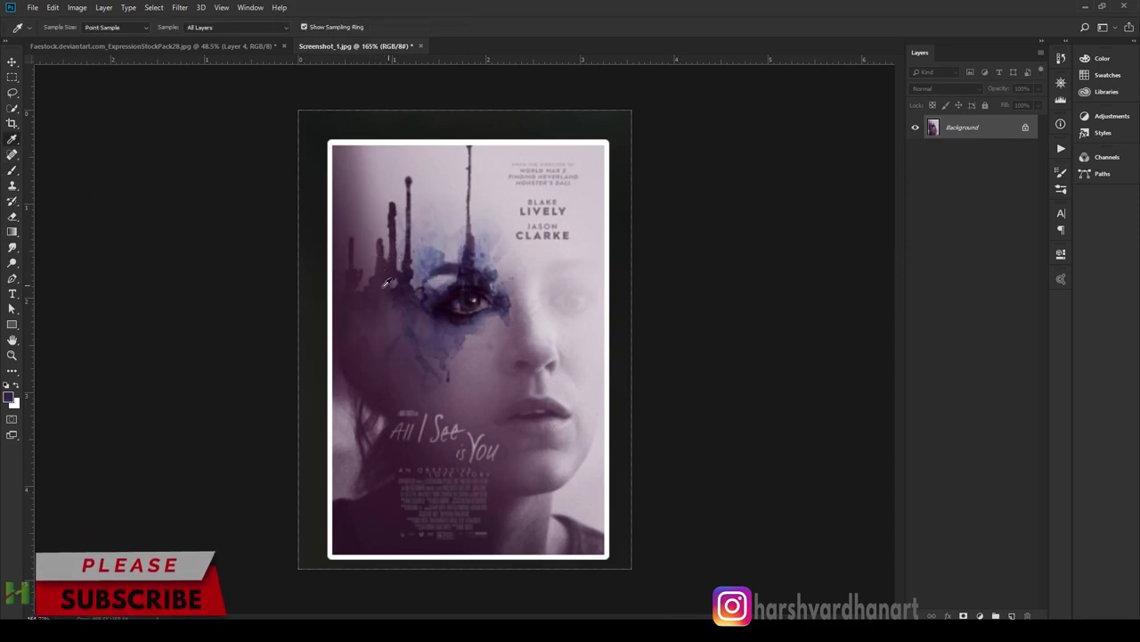
left_click(229, 47)
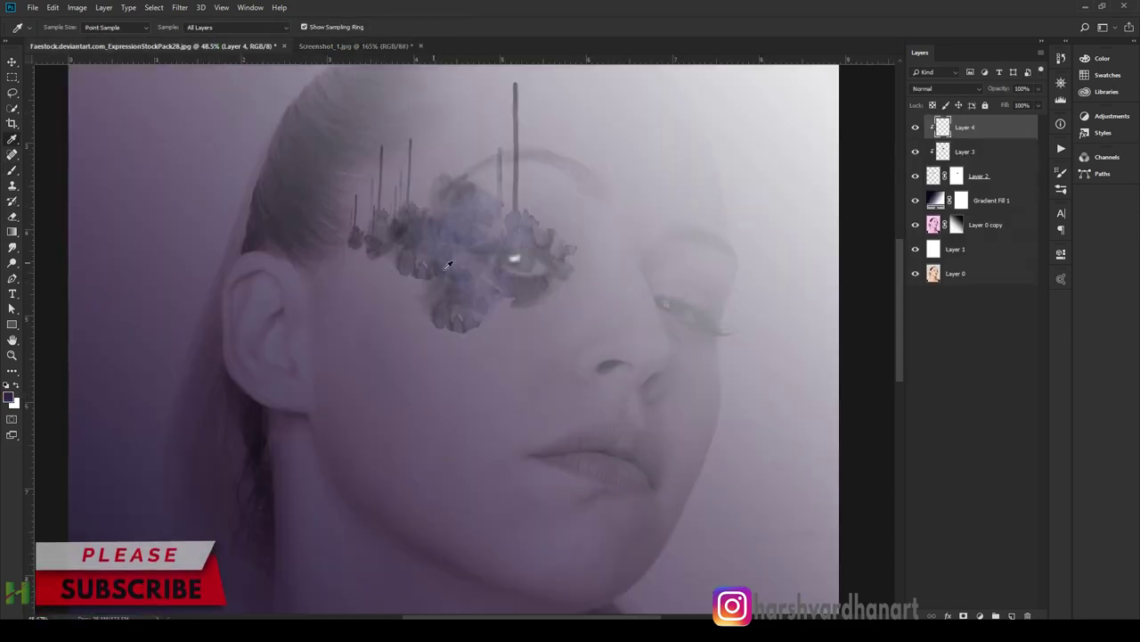
- Try a soft white brush glow above the eye, then undo it
key("b")
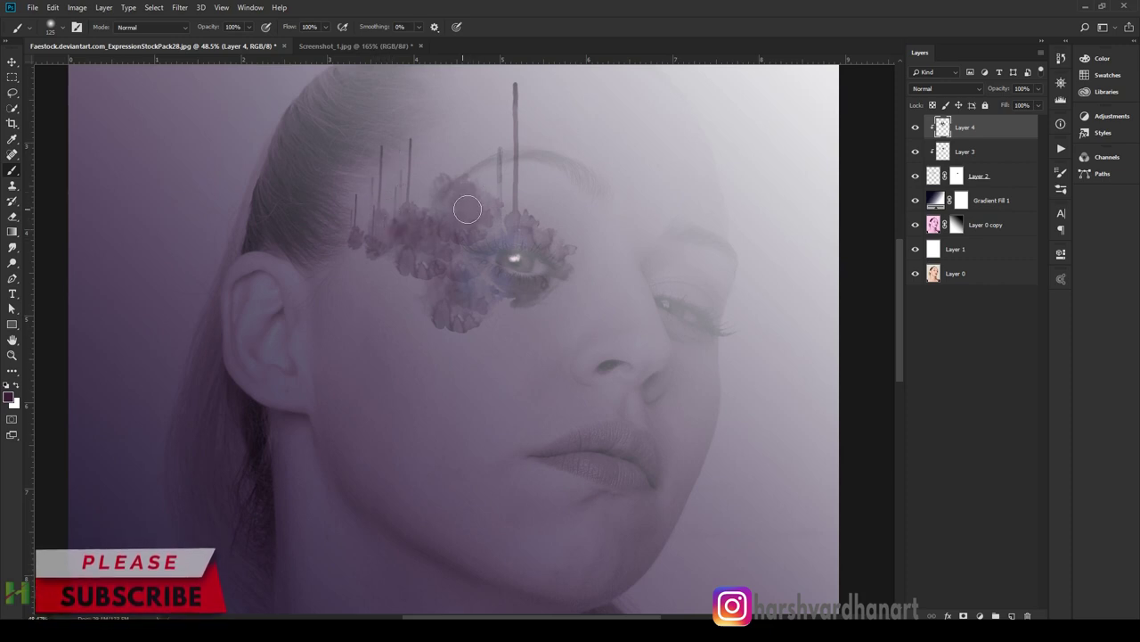
key("x")
mouse_move(466, 232)
left_mouse_down()
mouse_move(462, 221)
mouse_move(497, 244)
left_mouse_up()
key("ctrl+z")
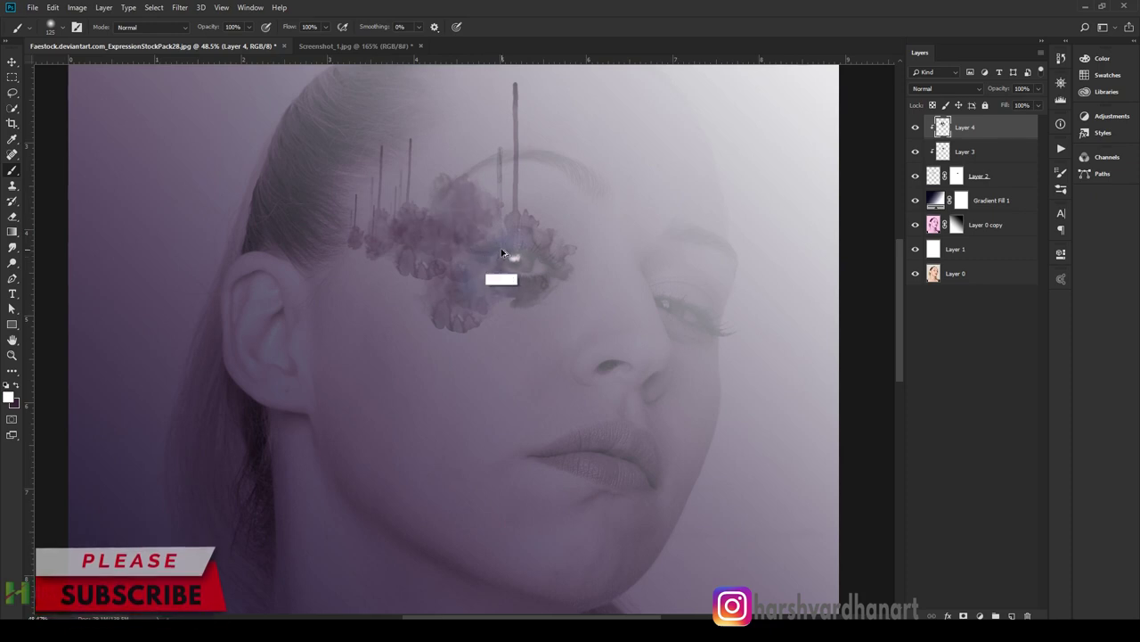
- Set the eraser to size 300, refit the portrait view, and restore dark purple as paint colour
key("e")
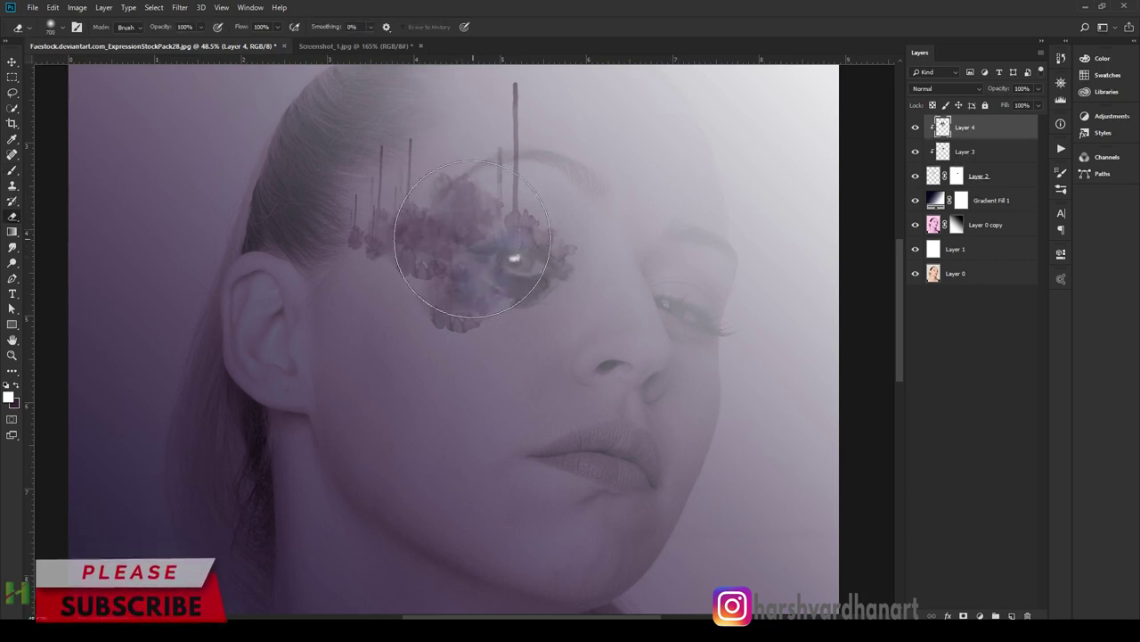
key("bracketleft")
key("bracketleft")
key("bracketleft")
key("bracketleft")
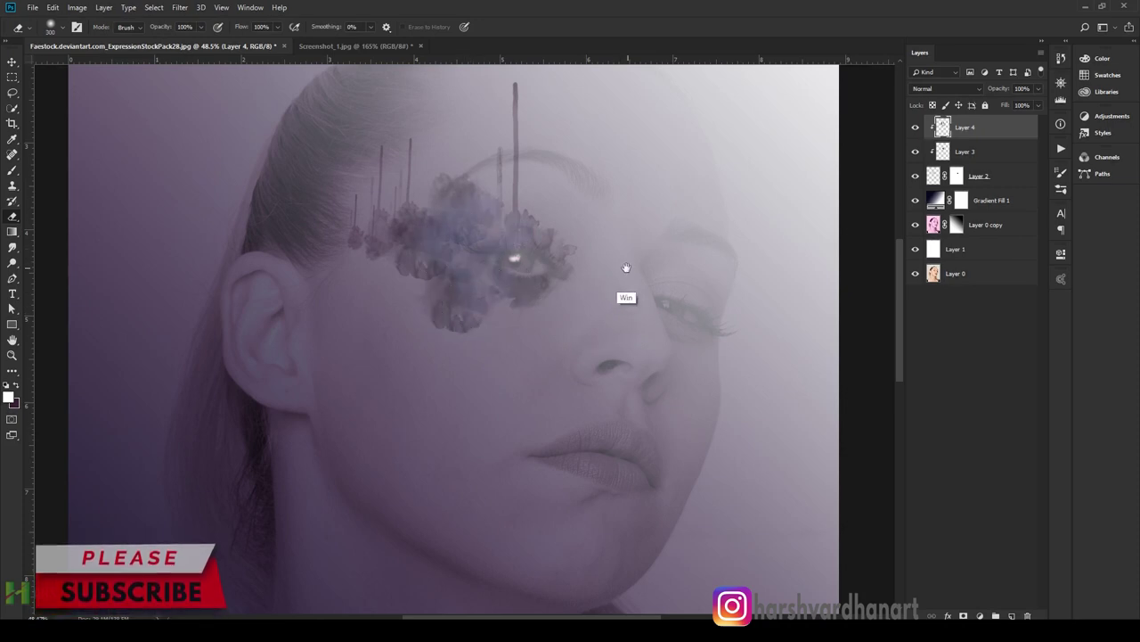
left_click_drag(624, 267, 406, 379)
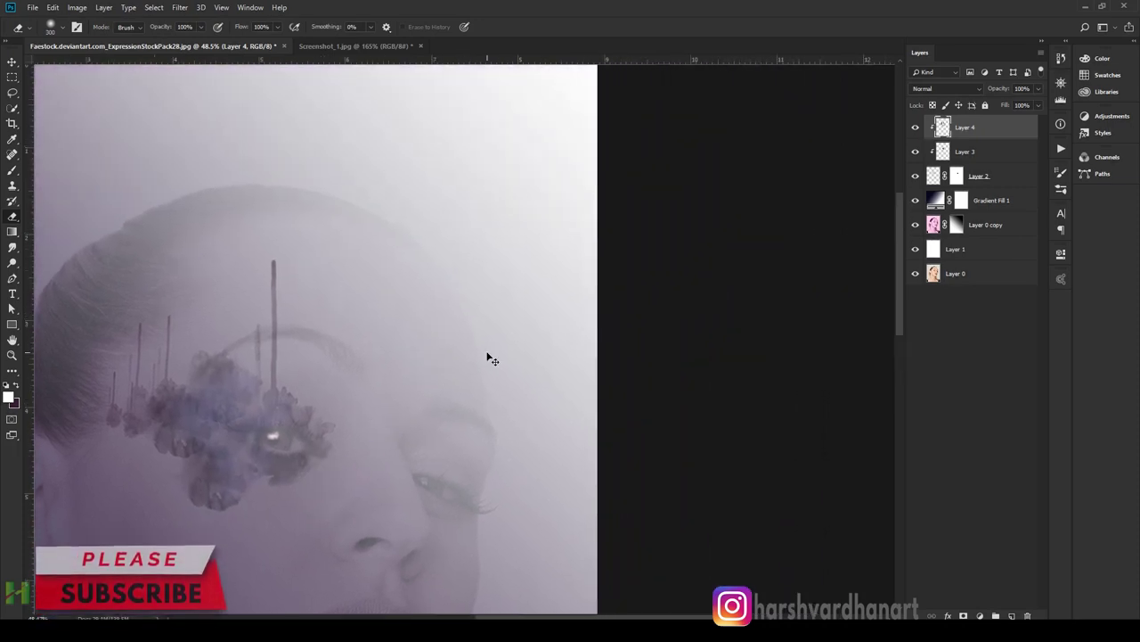
key("ctrl+0")
mouse_move(588, 298)
left_mouse_down()
mouse_move(529, 236)
mouse_move(563, 238)
mouse_move(468, 266)
mouse_move(519, 259)
mouse_move(508, 262)
left_mouse_up()
key("x")
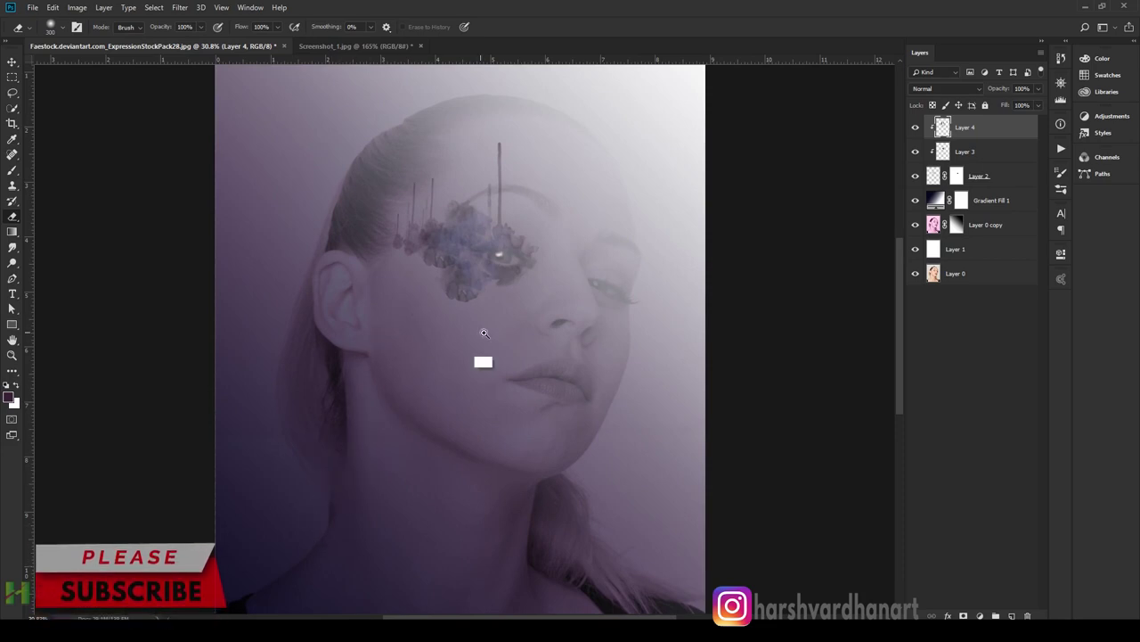
left_click_drag(481, 361, 445, 402)
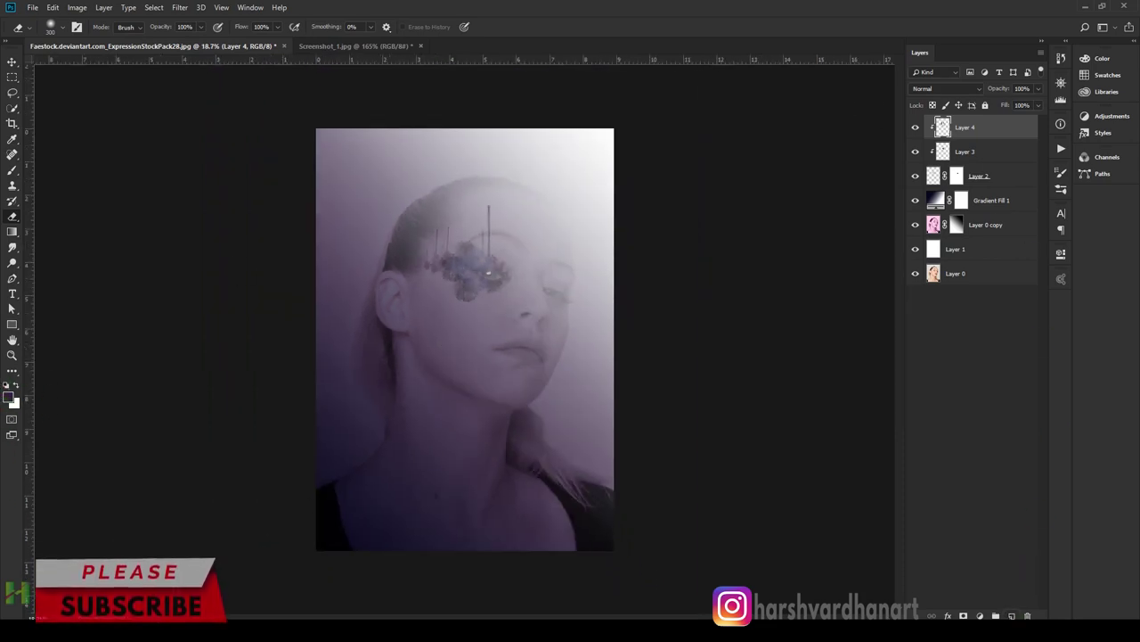
- On a new top layer, draw a purple Foreground to Transparent gradient up from the lower canvas
left_click(1012, 615)
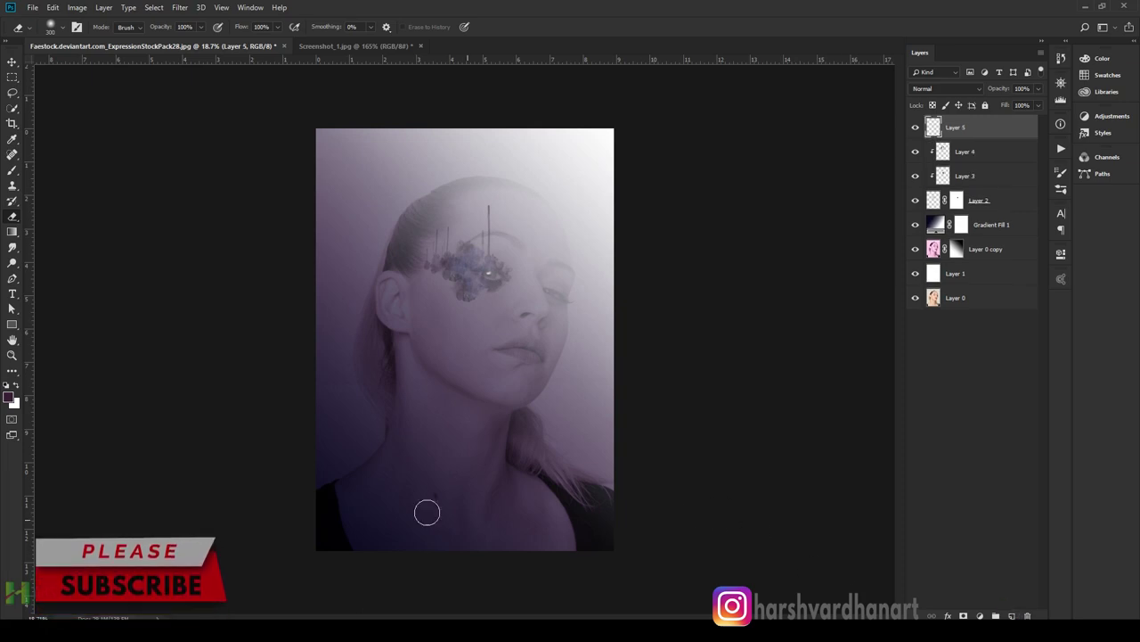
left_click(10, 233)
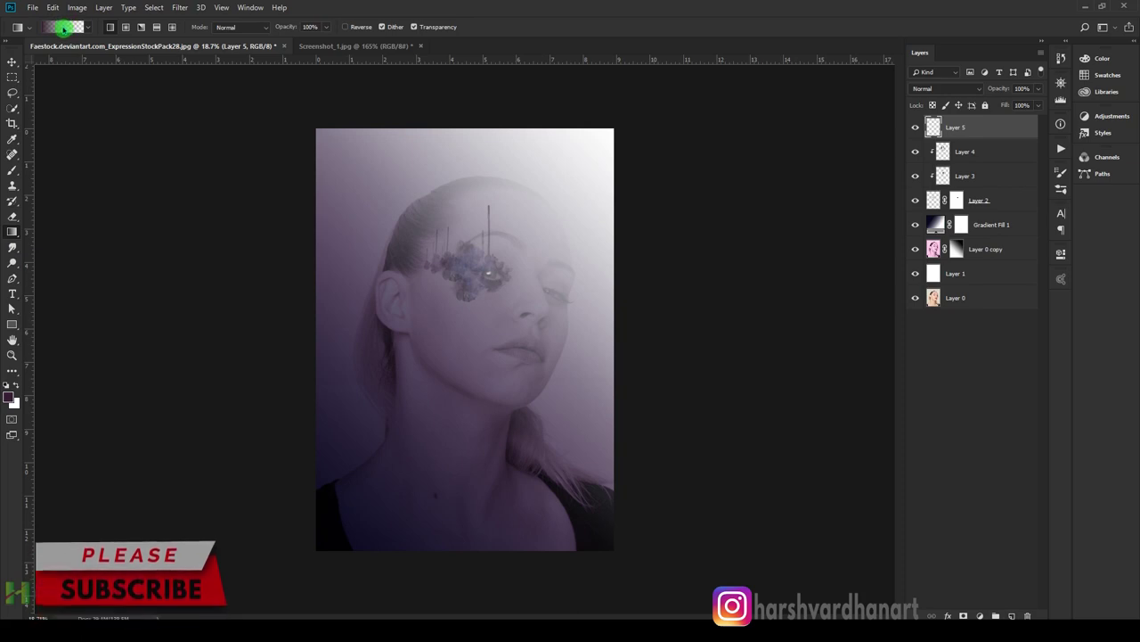
left_click(64, 28)
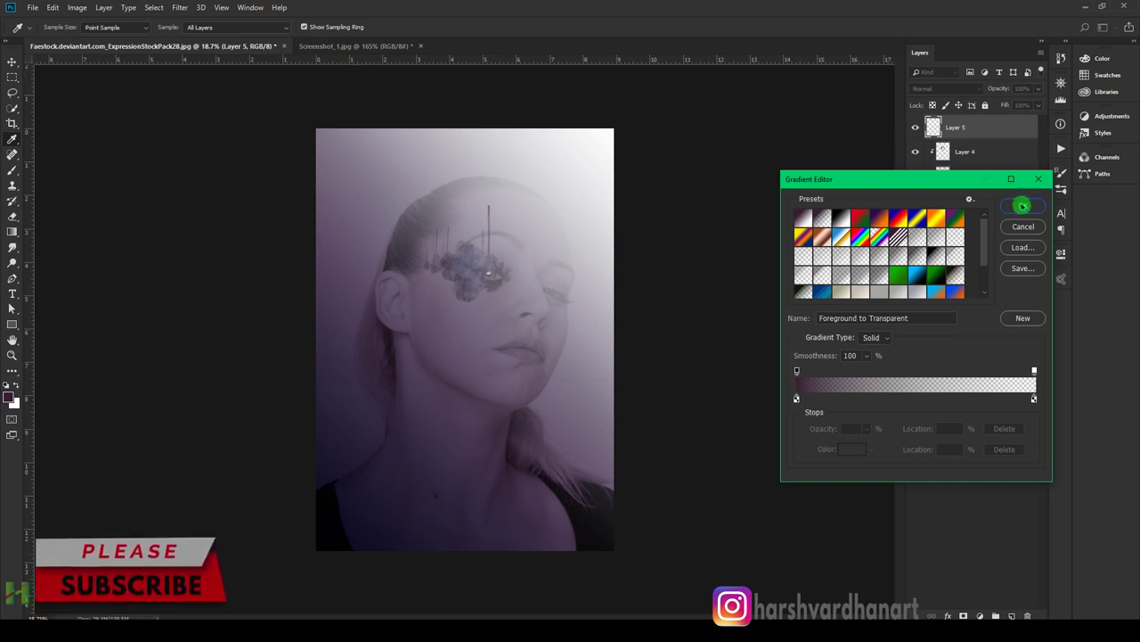
left_click(1023, 206)
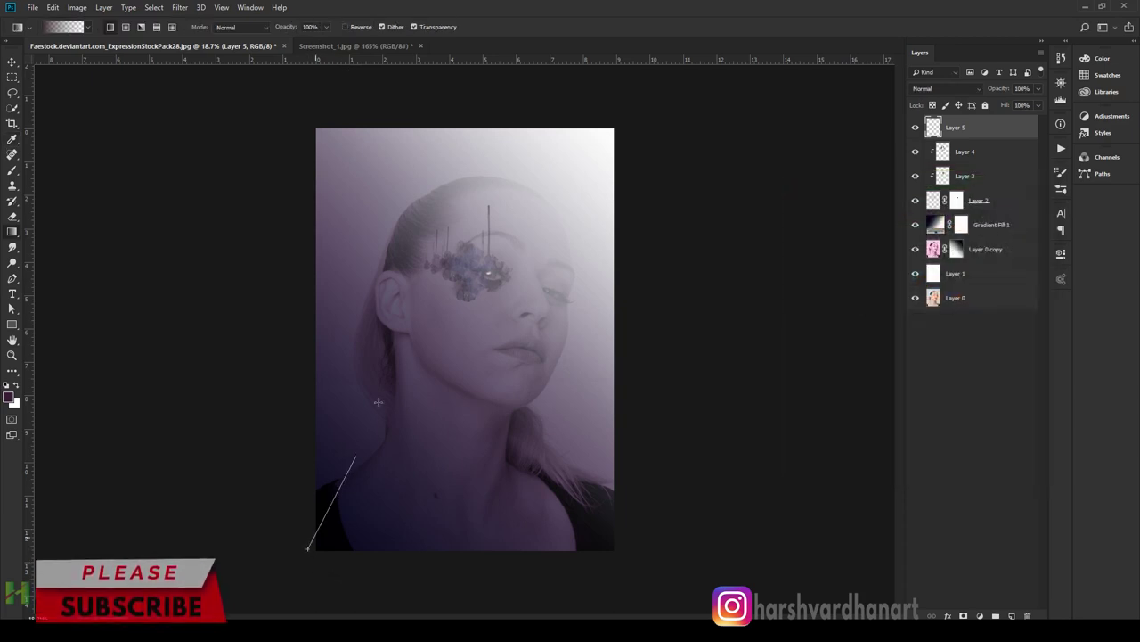
left_click_drag(378, 402, 520, 279)
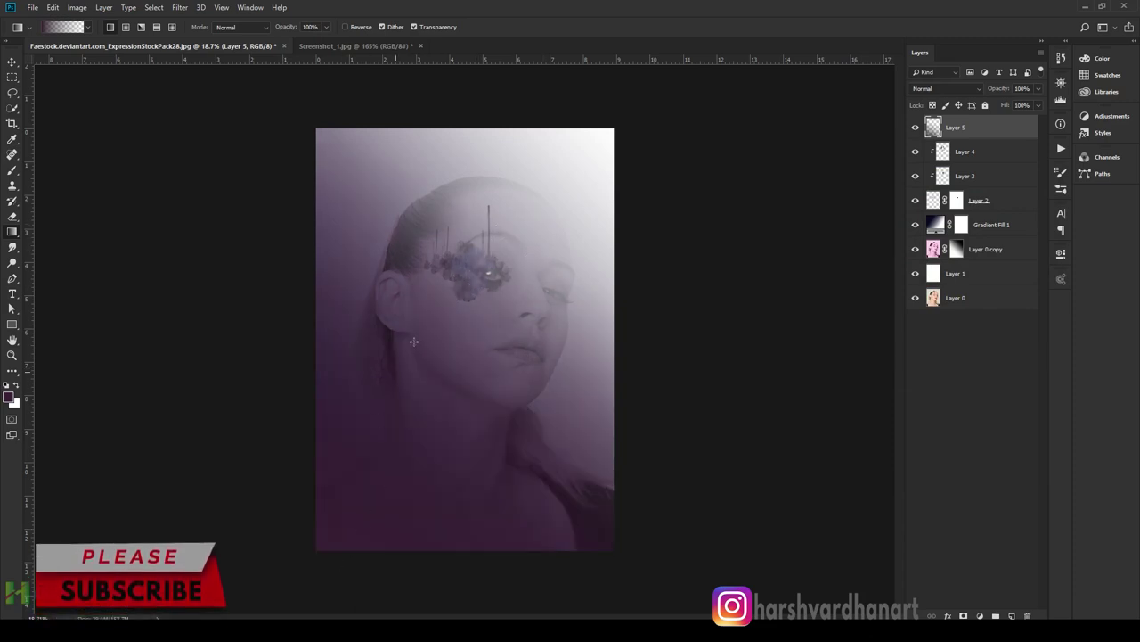
- Compare with the reference poster, then set Layer 5 to Multiply blending
left_click(29, 435)
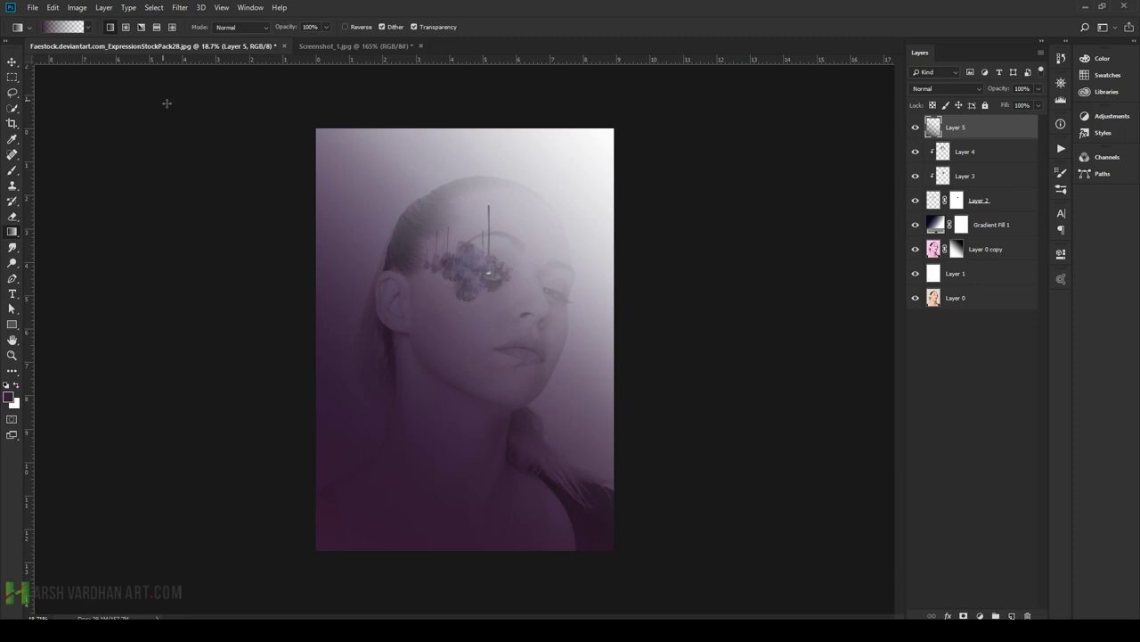
key("ctrl+Tab")
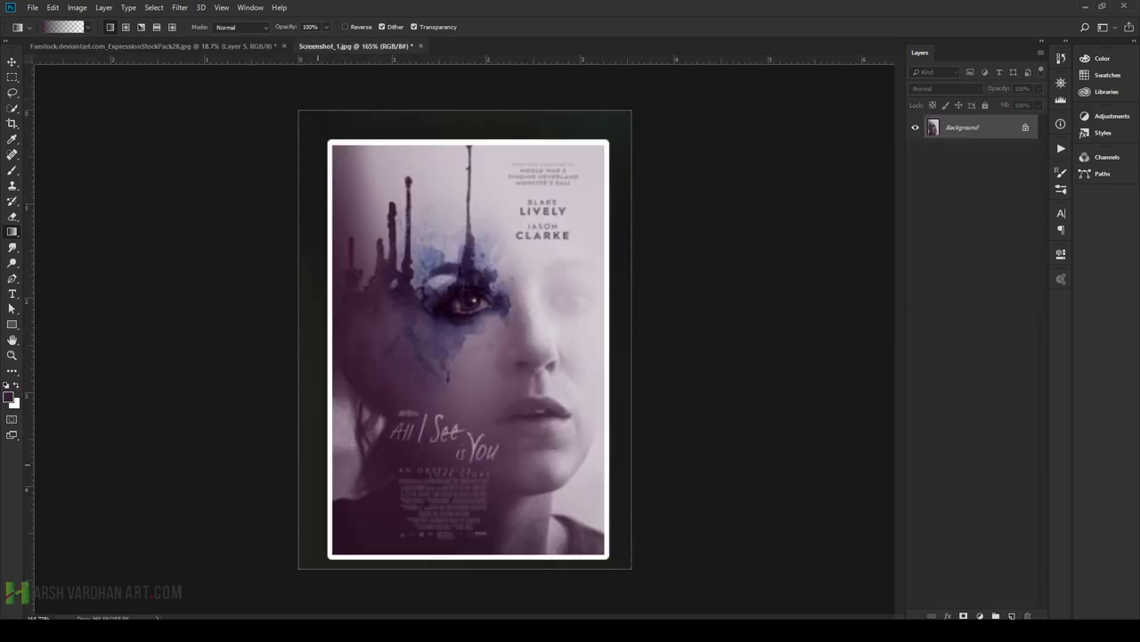
key("ctrl+Tab")
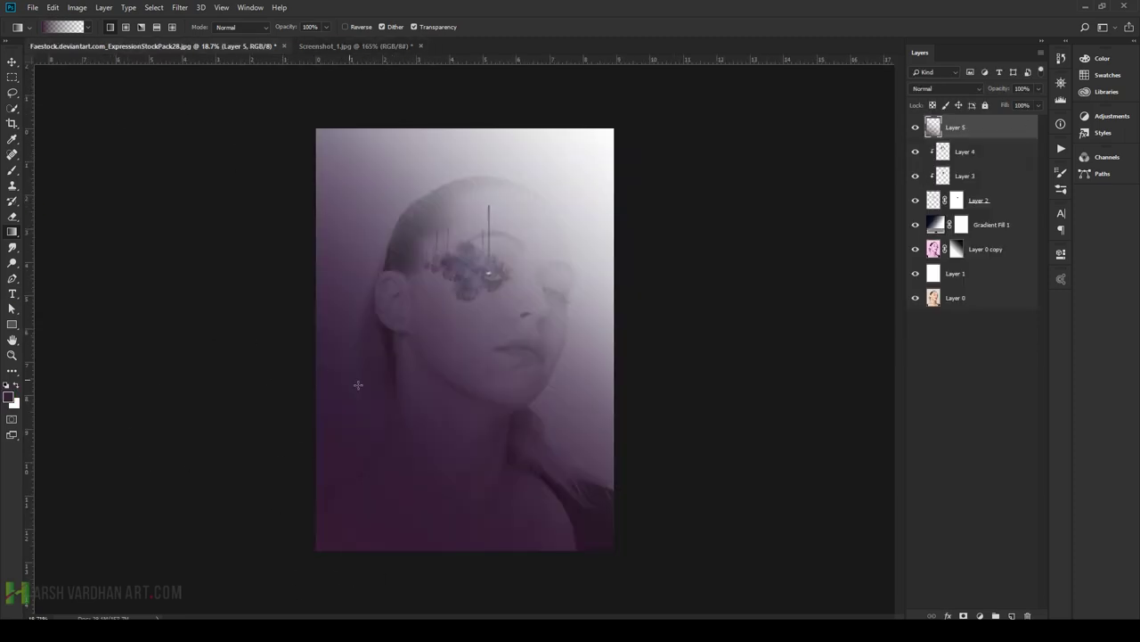
left_click(968, 101)
left_click(964, 95)
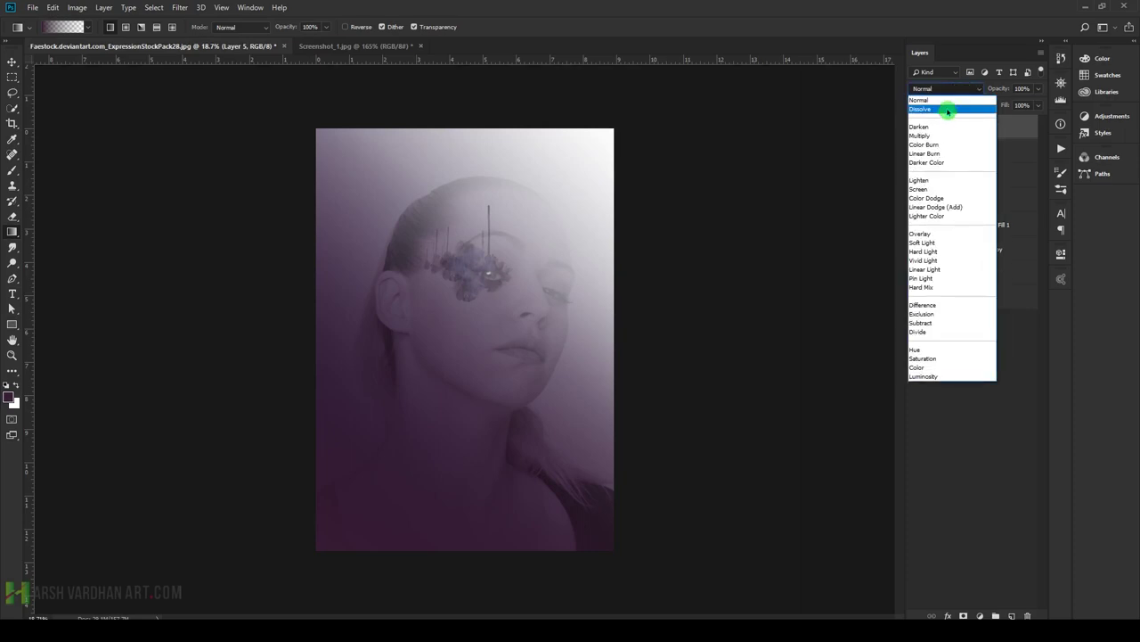
left_click(939, 138)
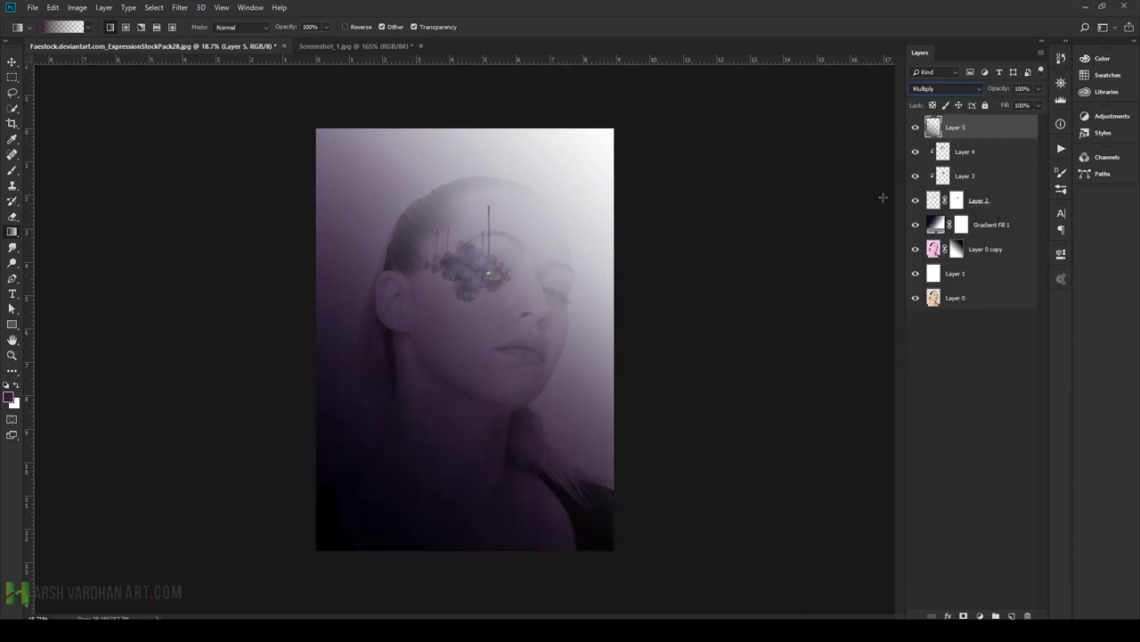
- Try Soft Light and Hard Light on Layer 5, check the poster, and settle on Overlay
left_click_drag(954, 95, 931, 233)
left_click_drag(960, 90, 932, 253)
left_click_drag(953, 90, 927, 245)
left_click_drag(954, 90, 927, 236)
key("ctrl+Tab")
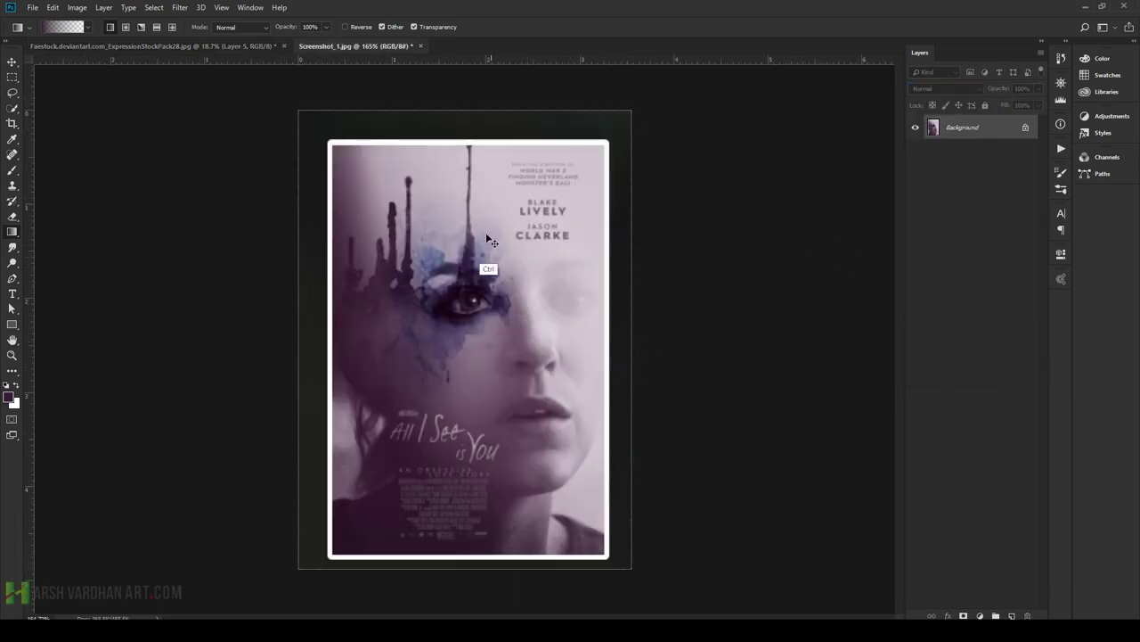
key("ctrl+Tab")
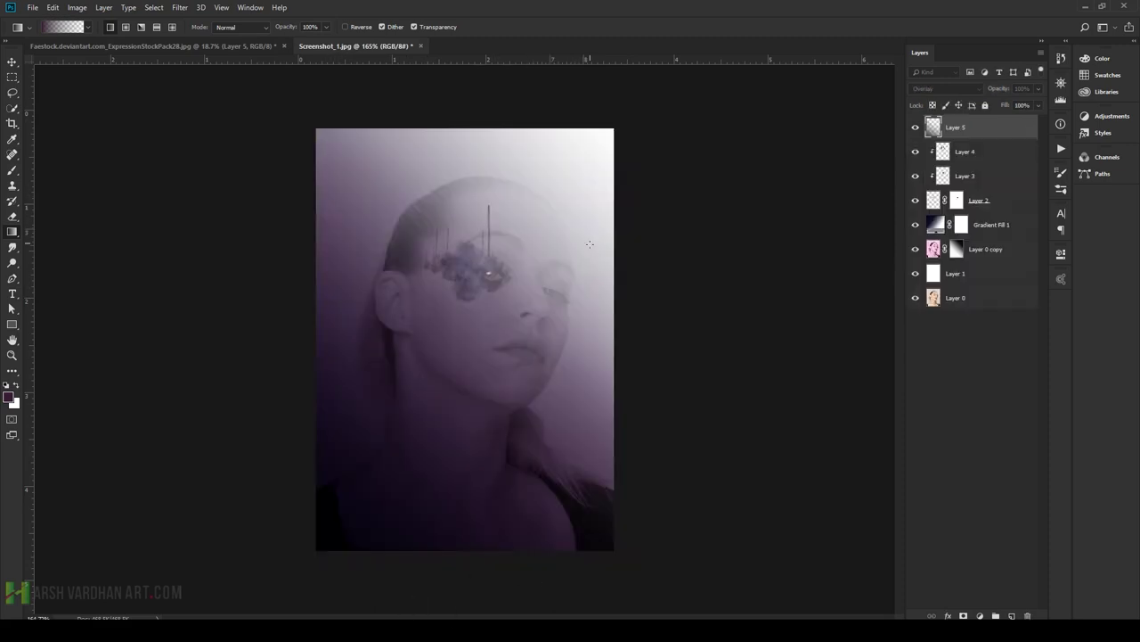
left_click(984, 327)
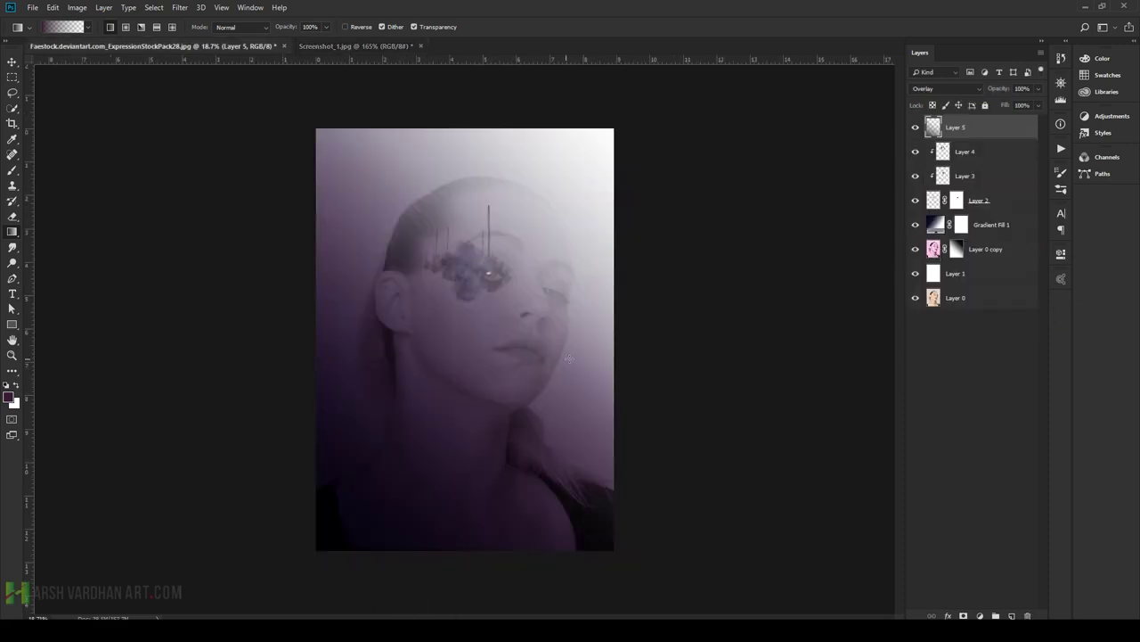
- Crop the top, right and left edges inward to a narrow vertical frame, then check the poster's proportions
key("c")
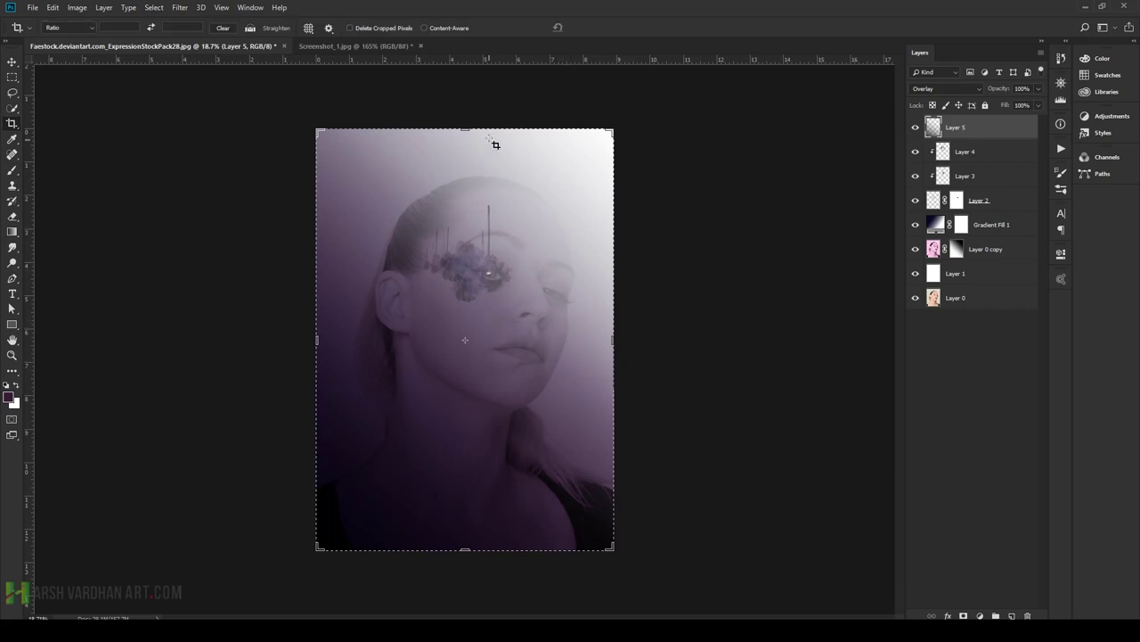
left_click_drag(462, 127, 489, 169)
left_click_drag(615, 341, 598, 338)
left_click_drag(332, 342, 349, 338)
key("Return")
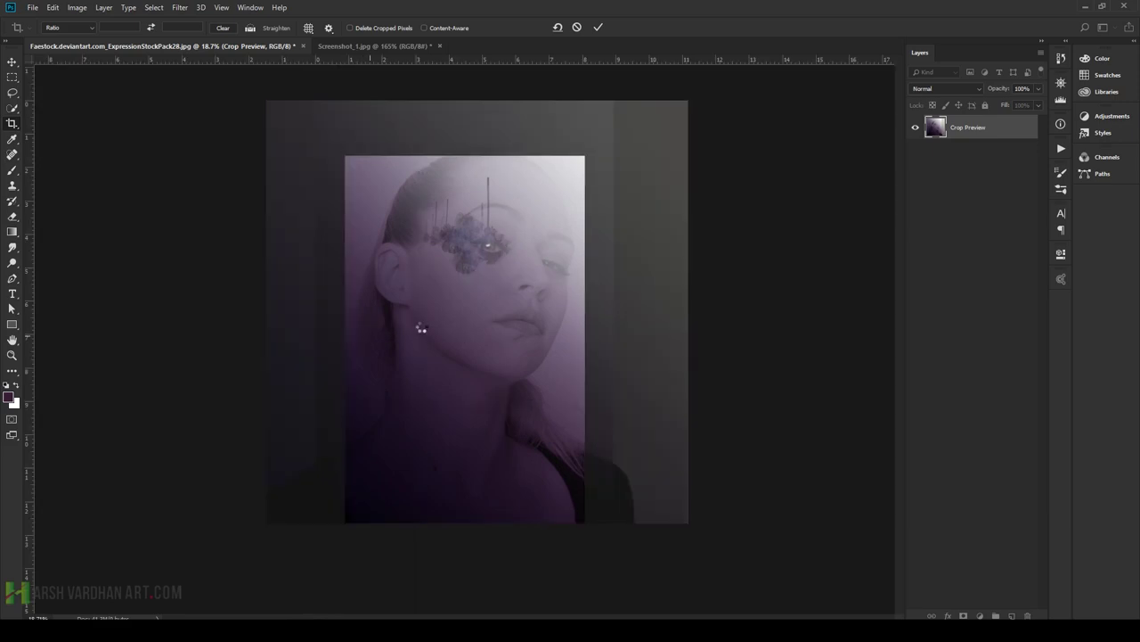
key("ctrl+Tab")
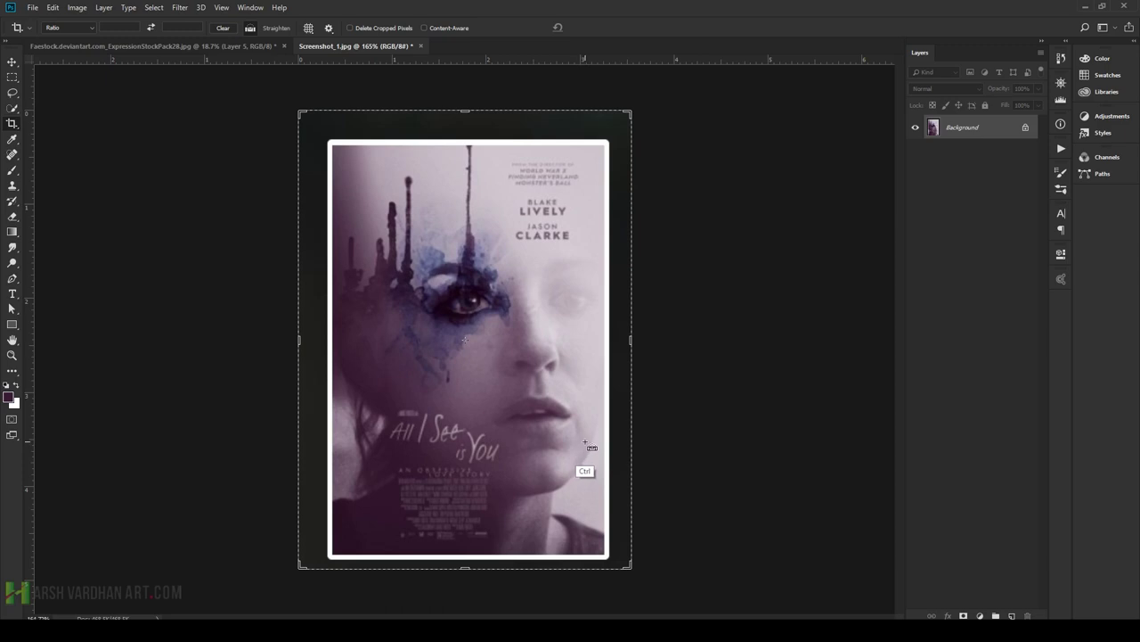
key("ctrl+Tab")
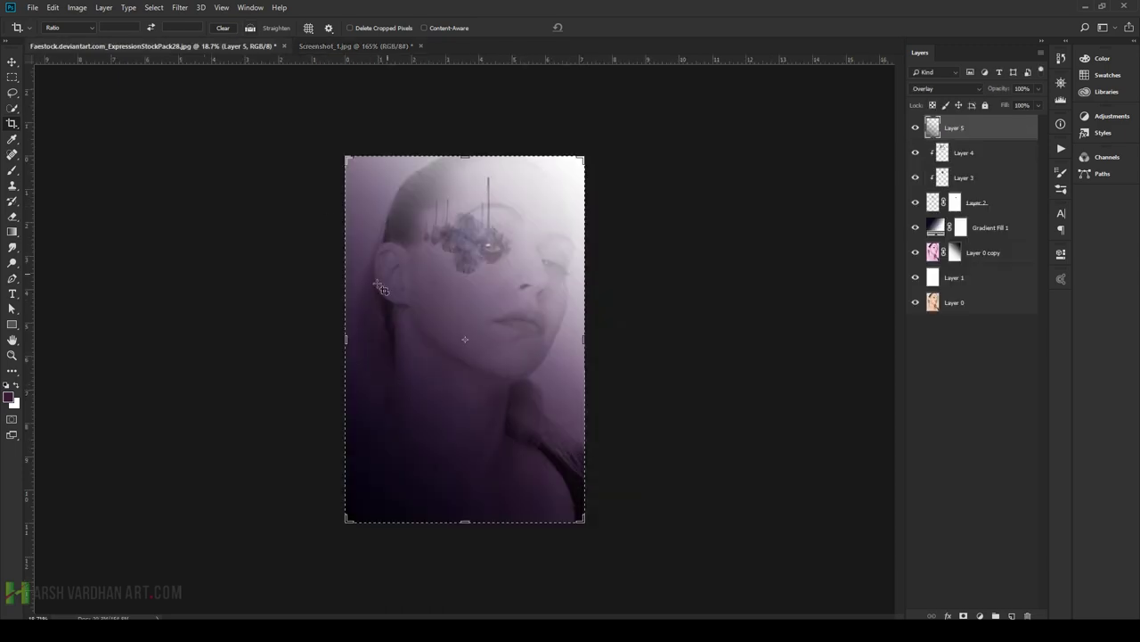
- Undo a trial gradient and set the foreground colour to dark purple 381c35
key("g")
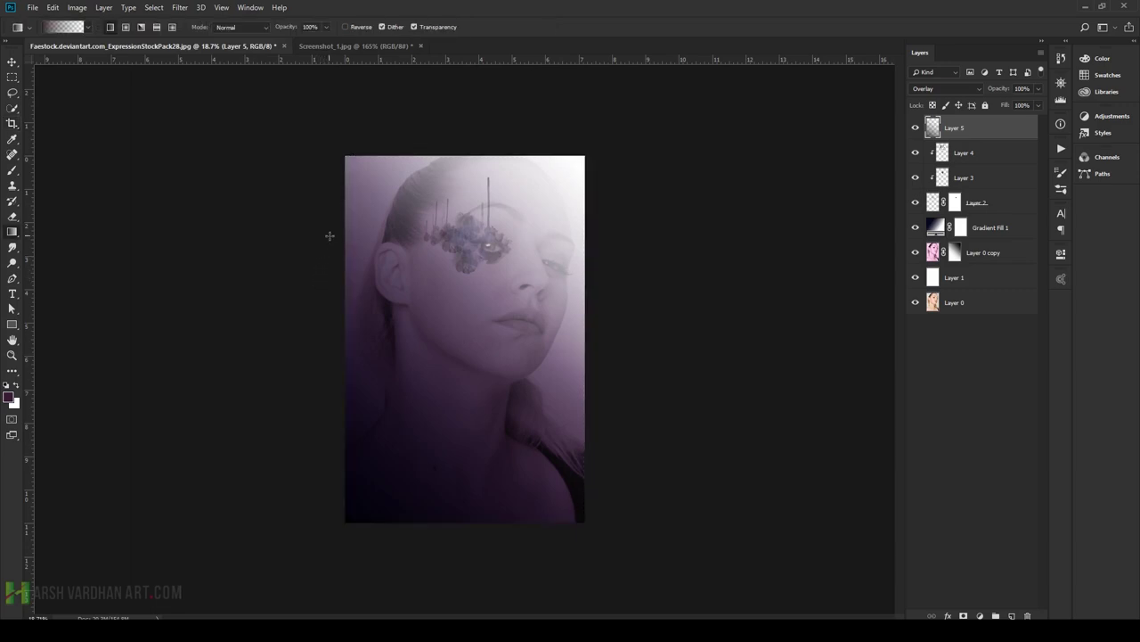
left_click_drag(339, 246, 339, 246)
key("ctrl")
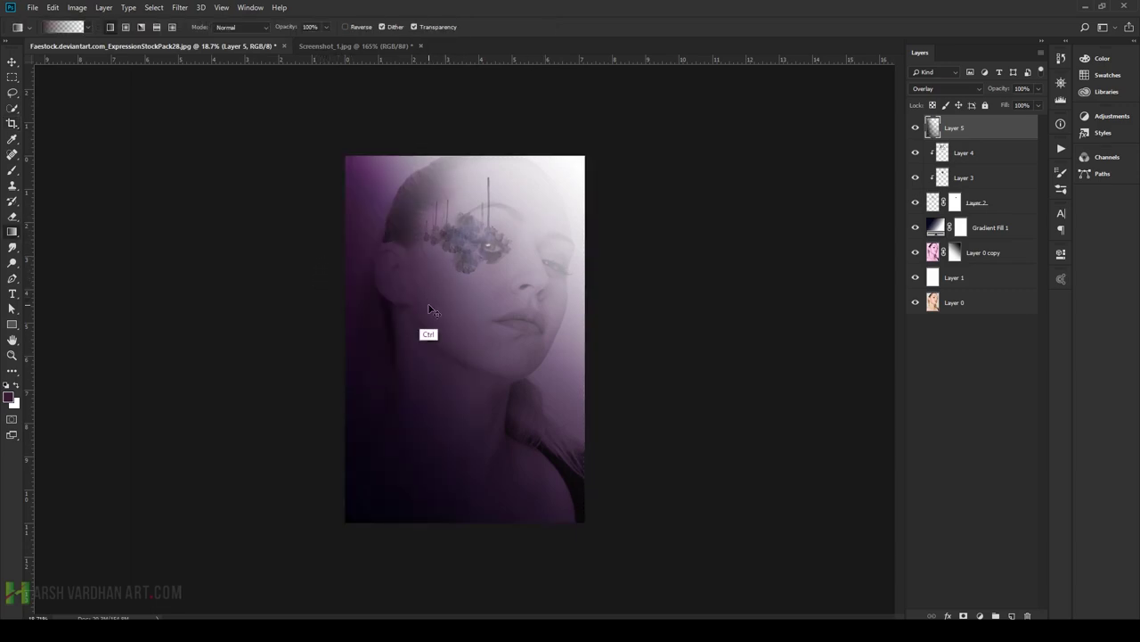
key("ctrl+z")
left_click(9, 400)
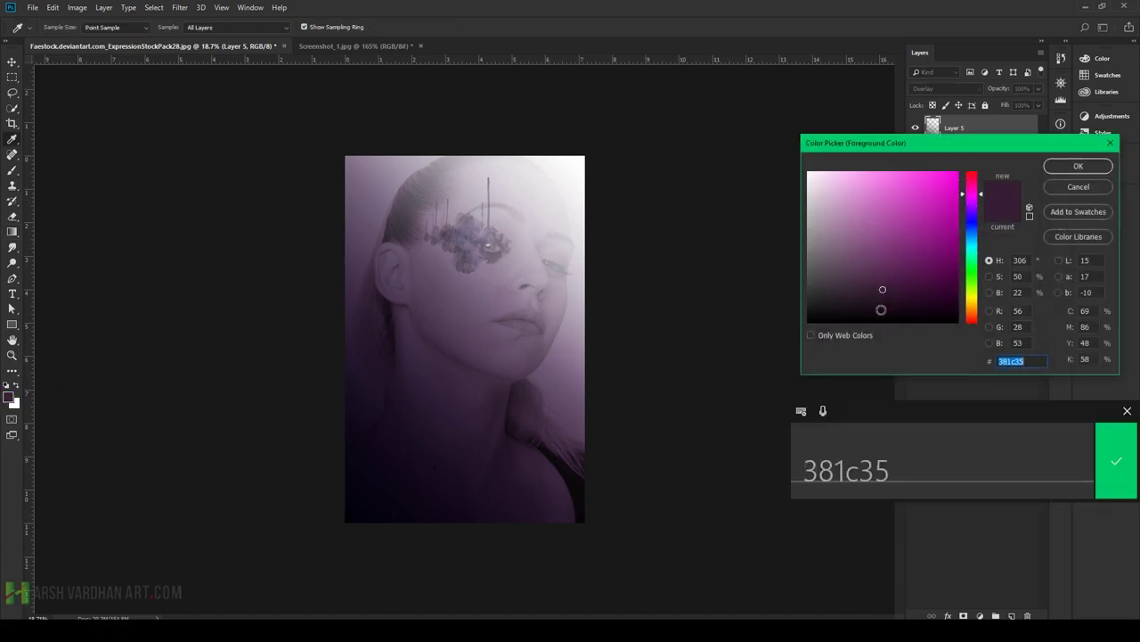
left_click(1077, 167)
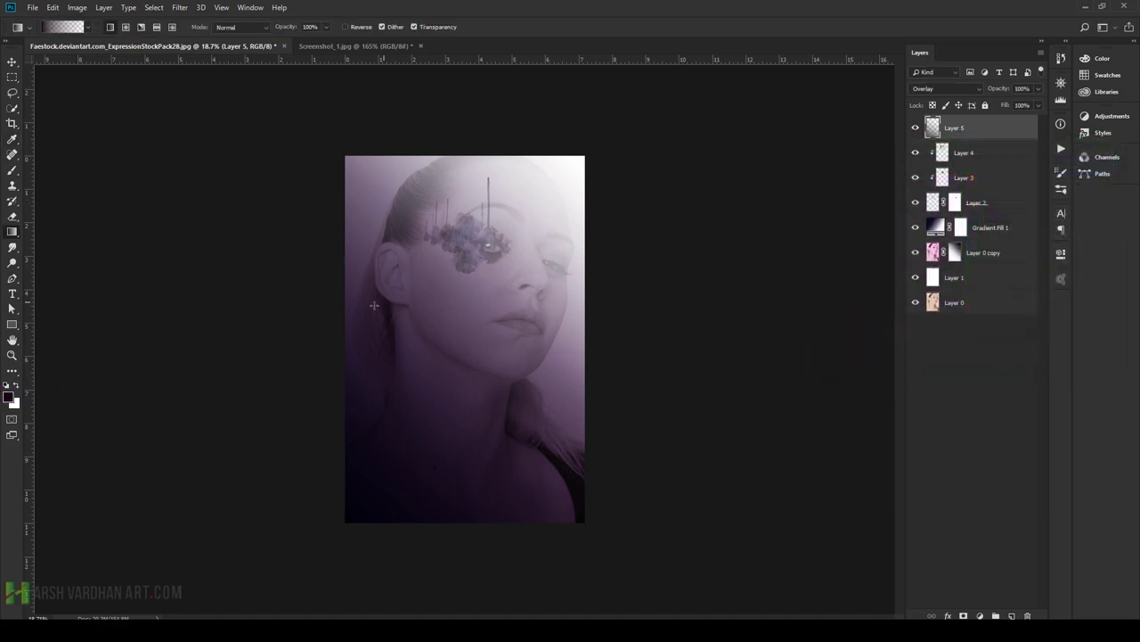
- Lay faint 20% opacity dark-purple gradients from the left and upper-left edges, undoing extras
left_click_drag(398, 244, 472, 289)
key("ctrl+z")
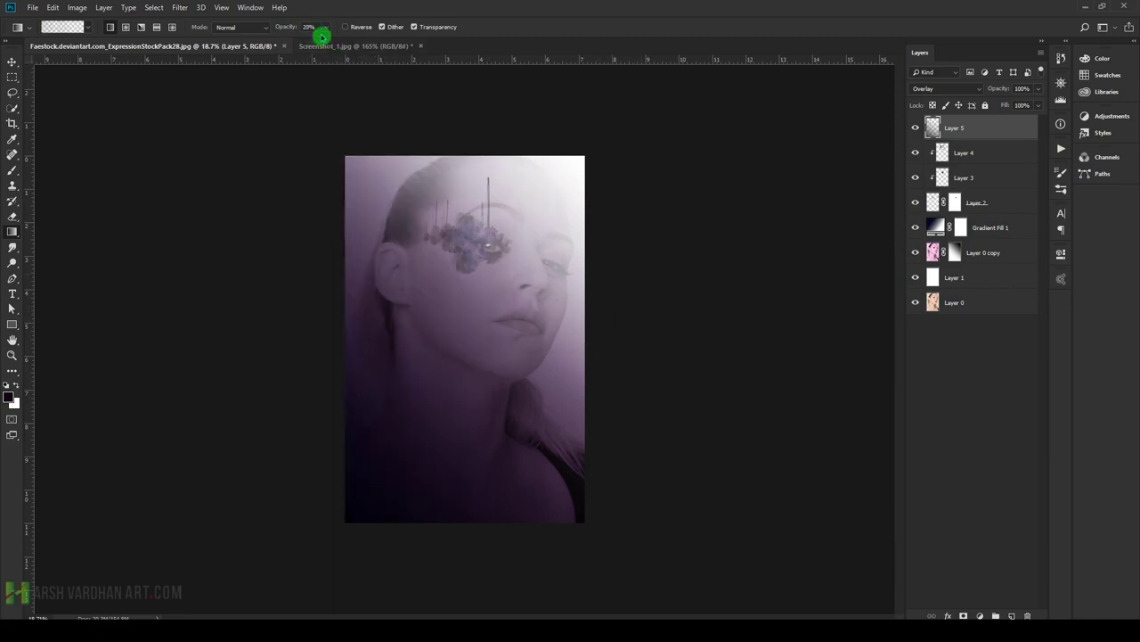
key("x")
left_click_drag(330, 235, 509, 328)
left_click_drag(308, 170, 526, 337)
left_click_drag(331, 296, 509, 336)
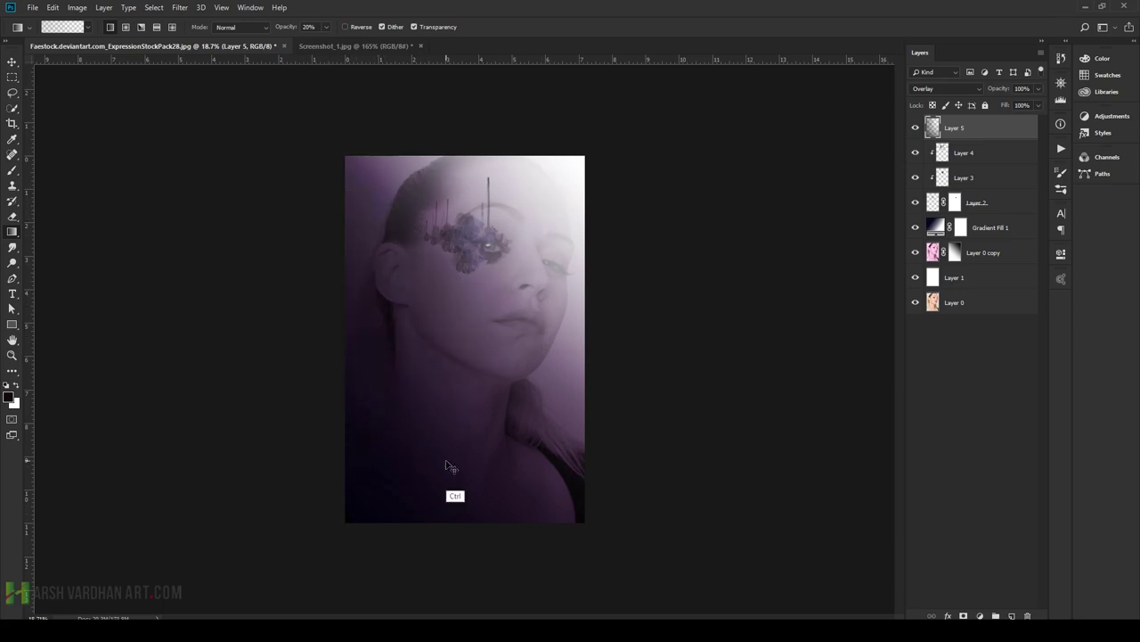
key("ctrl+z")
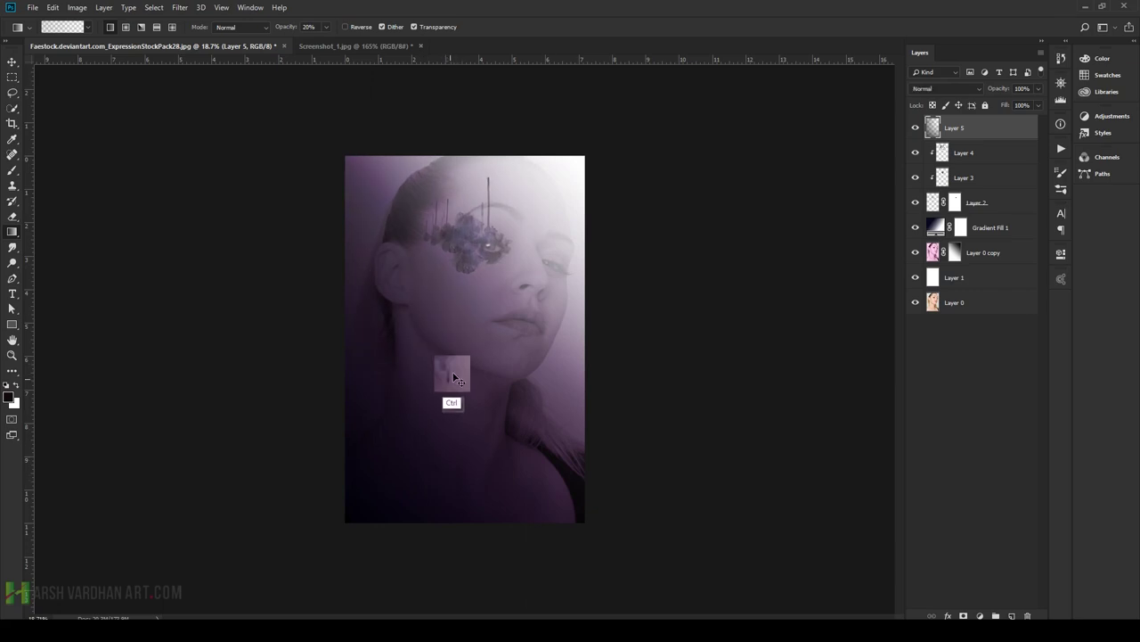
- Compare with the poster, reselect Layer 5, and add an empty Layer 6 above it
key("ctrl+Tab")
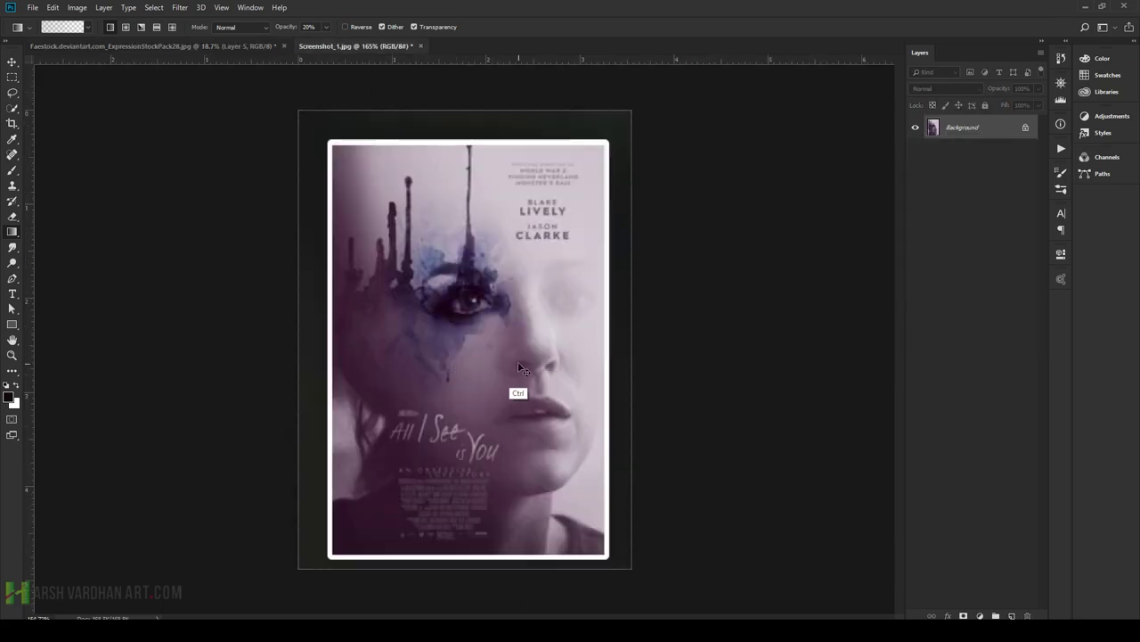
key("ctrl+Tab")
key("ctrl+Tab")
key("ctrl+Tab")
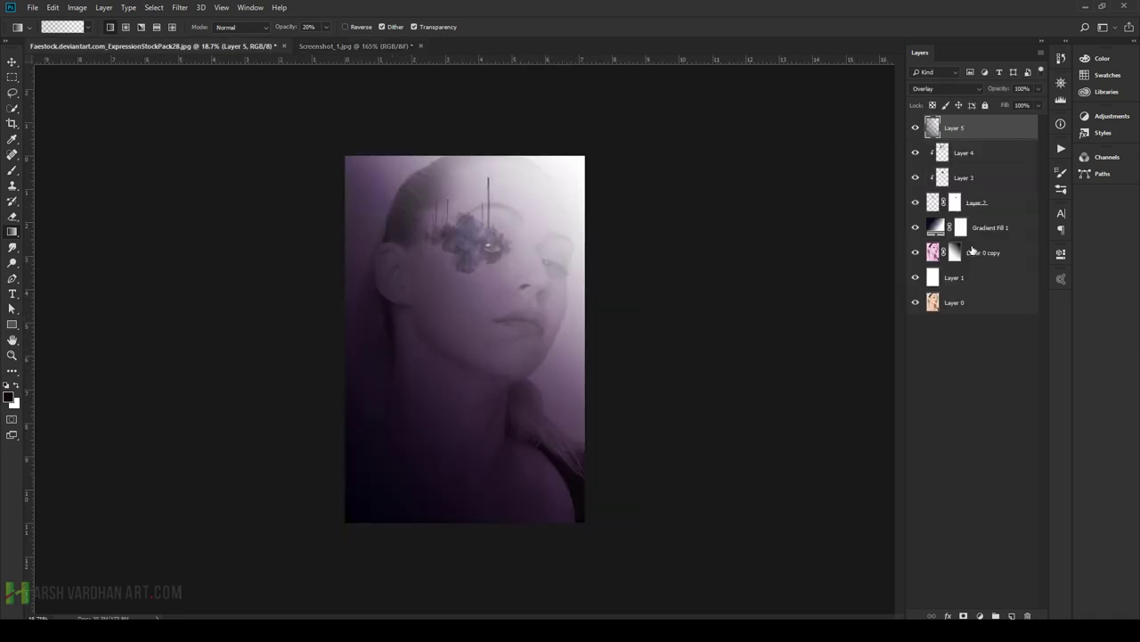
left_click(924, 259)
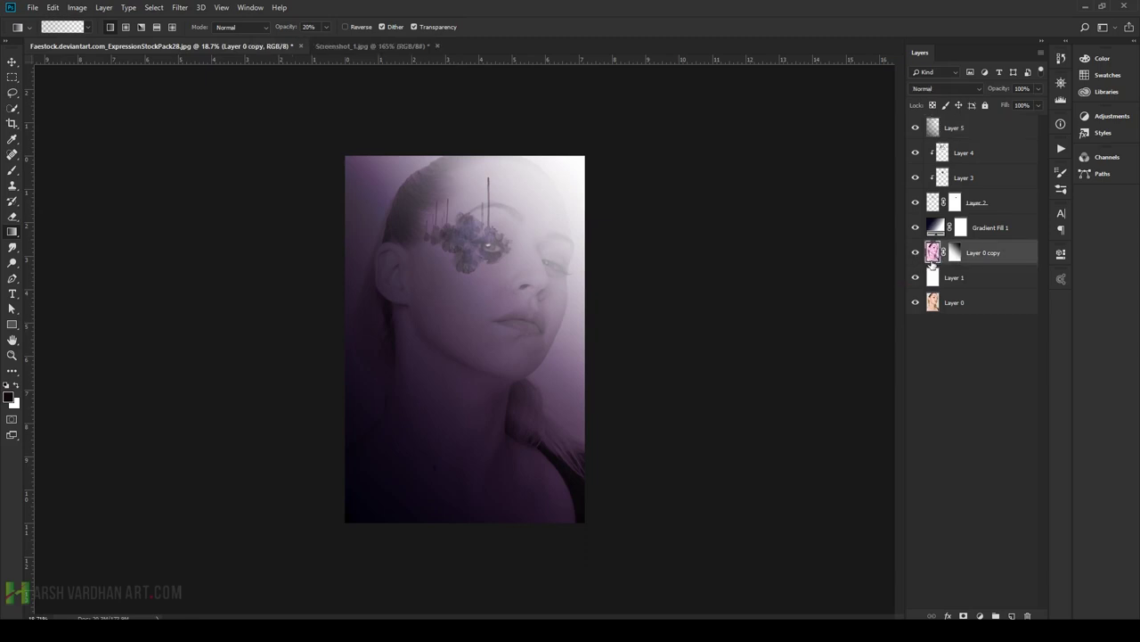
left_click(956, 132)
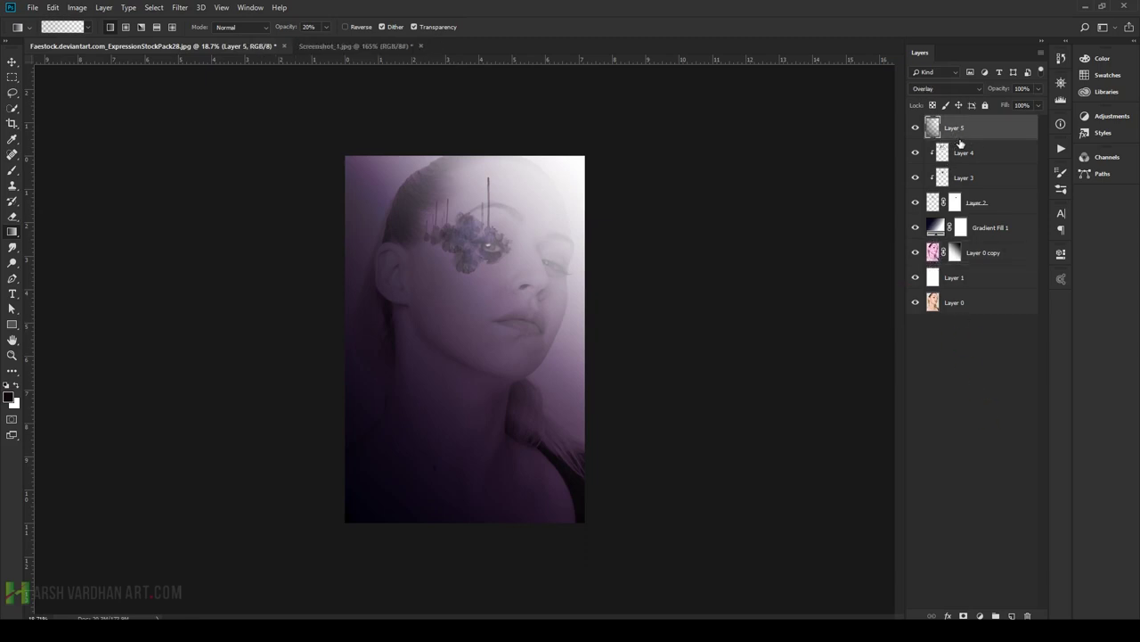
left_click(1011, 614)
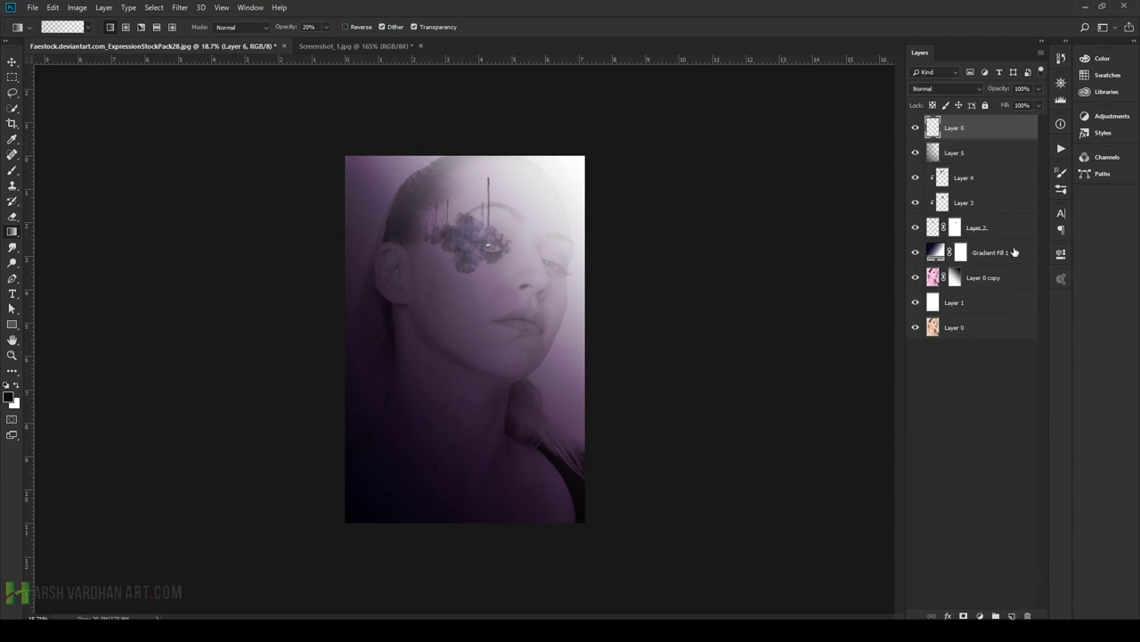
- Fill Layer 6 with 50% Gray and set its blend mode to Overlay
key("shift+F5")
left_click_drag(595, 181, 566, 287)
left_click(651, 186)
key("g")
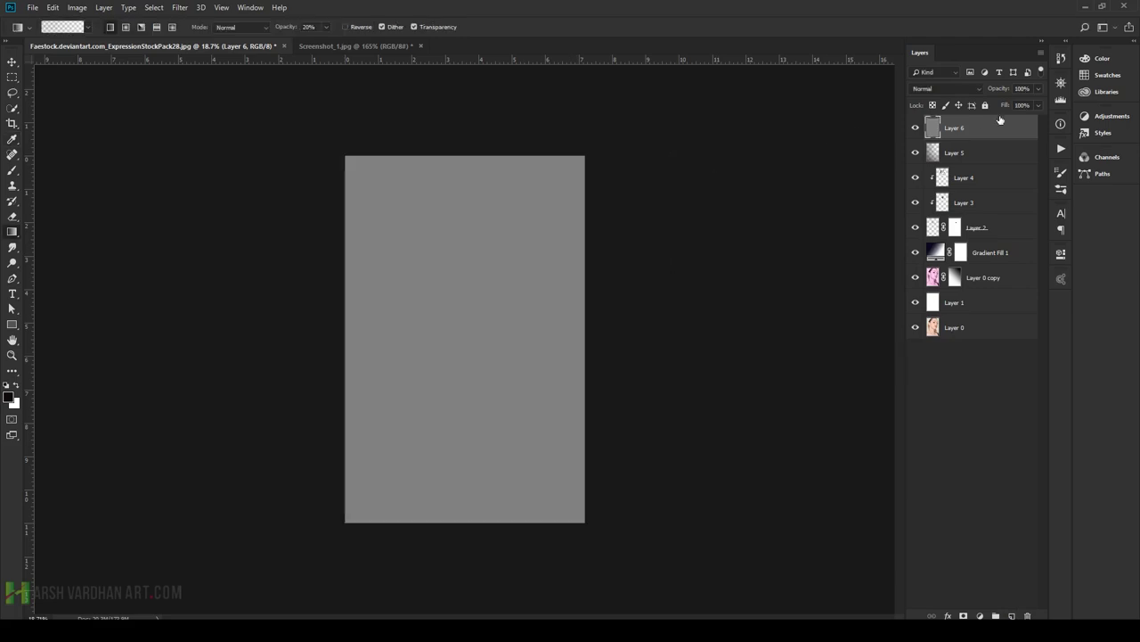
left_click_drag(973, 96, 922, 234)
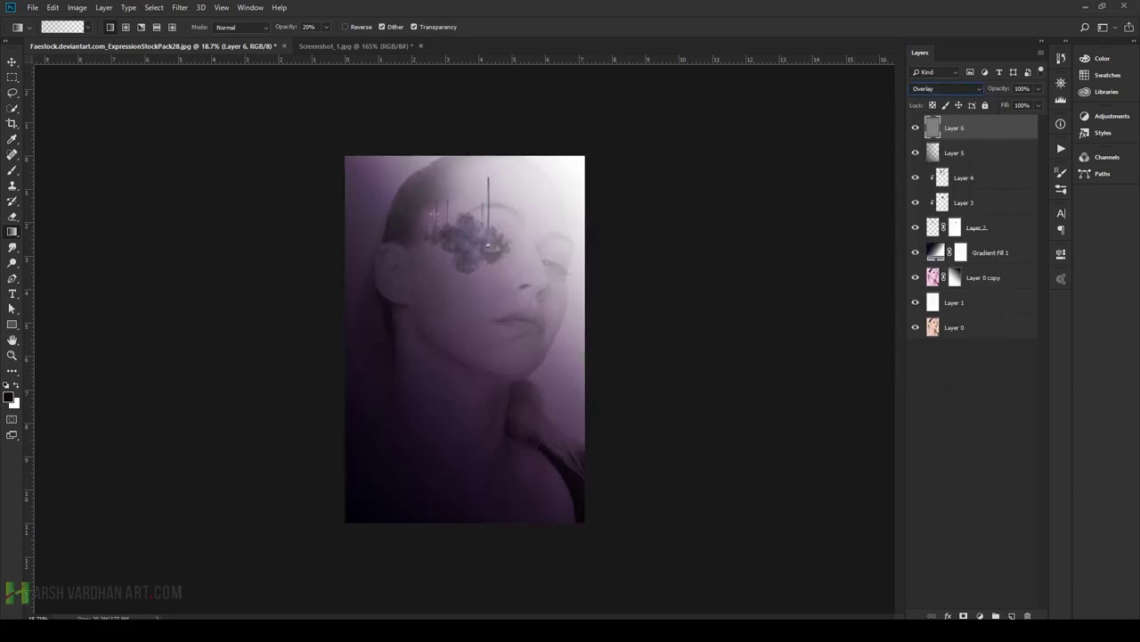
- Apply Add Noise and raise the monochromatic noise amount while previewing grain on the face
left_click(180, 7)
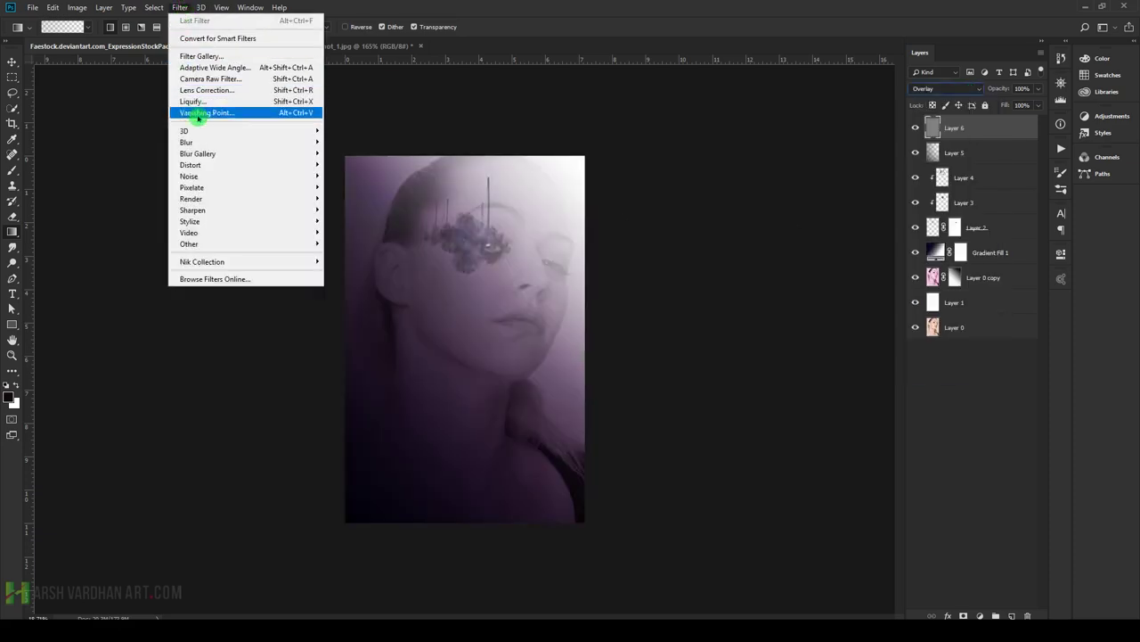
mouse_move(210, 172)
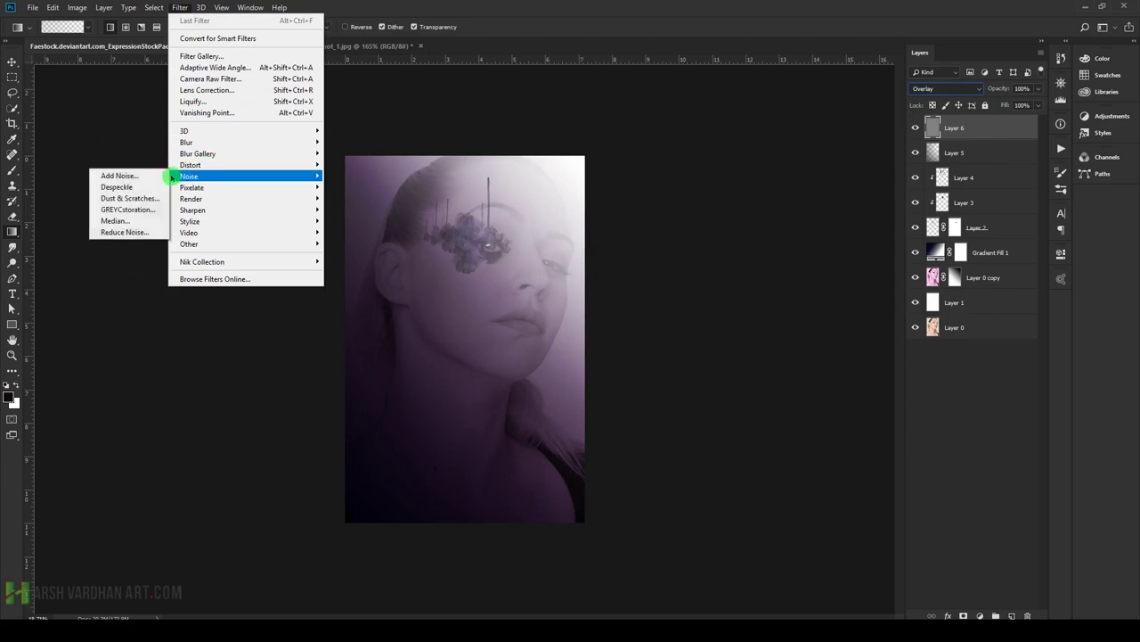
left_click(138, 180)
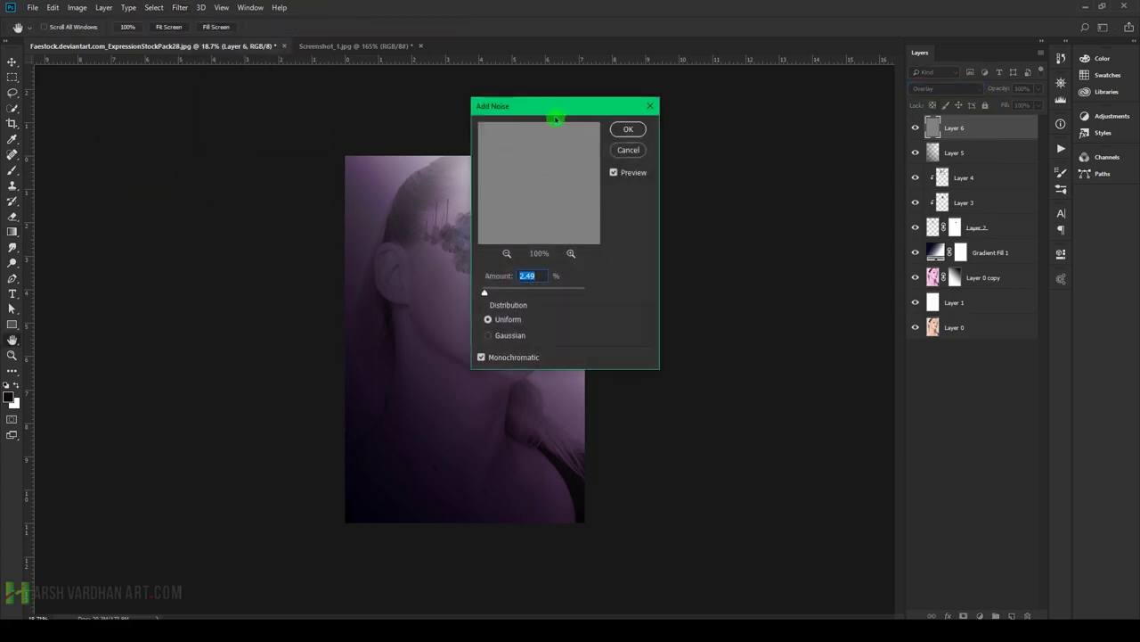
left_click_drag(555, 107, 748, 133)
left_click(511, 332, "ctrl")
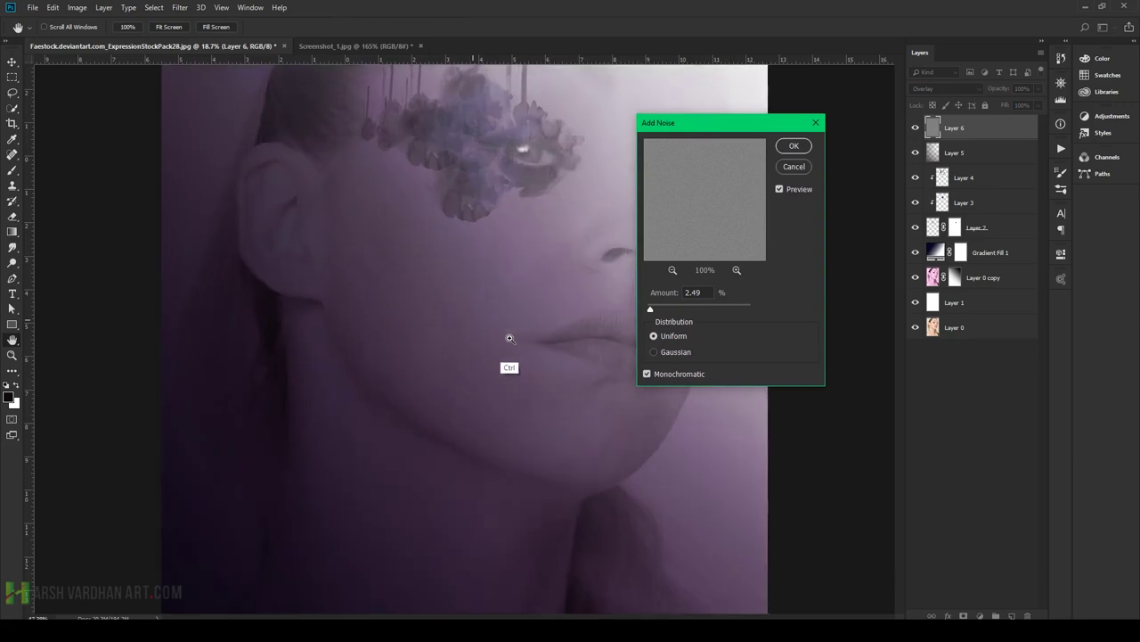
left_click(651, 309)
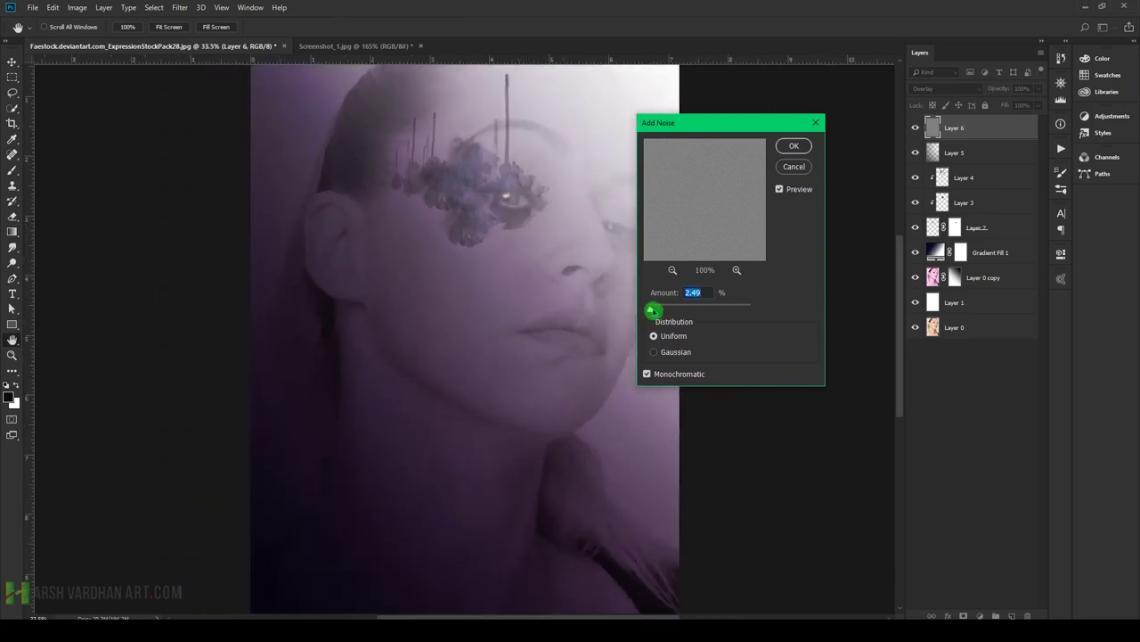
left_click_drag(651, 309, 665, 309)
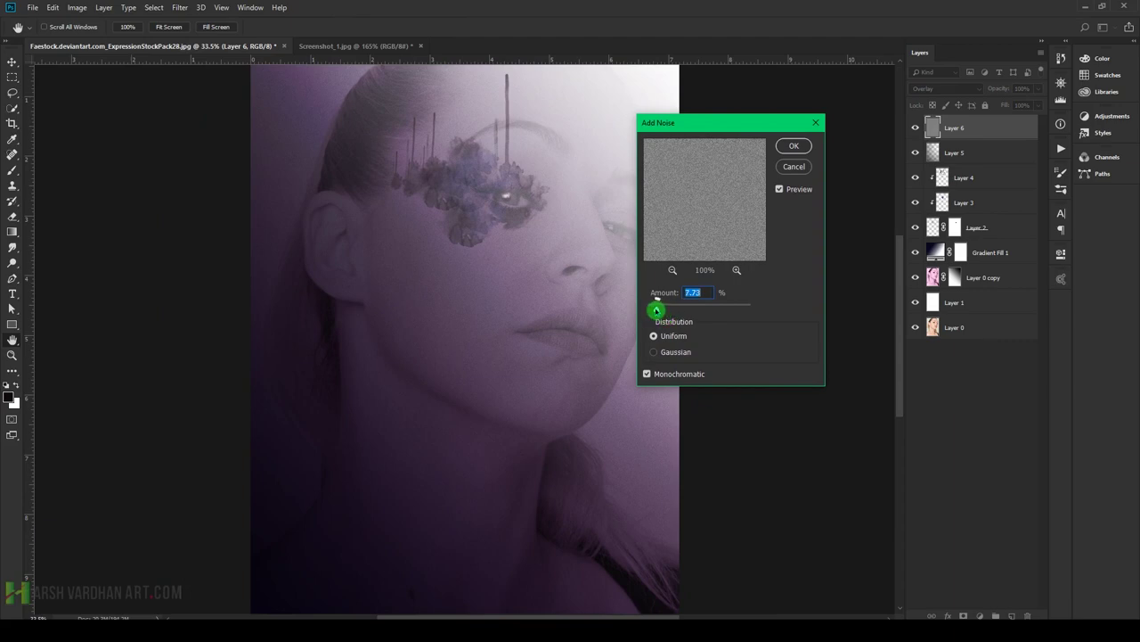
- Apply the 7.73% uniform monochromatic noise to Layer 6
left_click(794, 146)
scroll(613, 239, "down", 3)
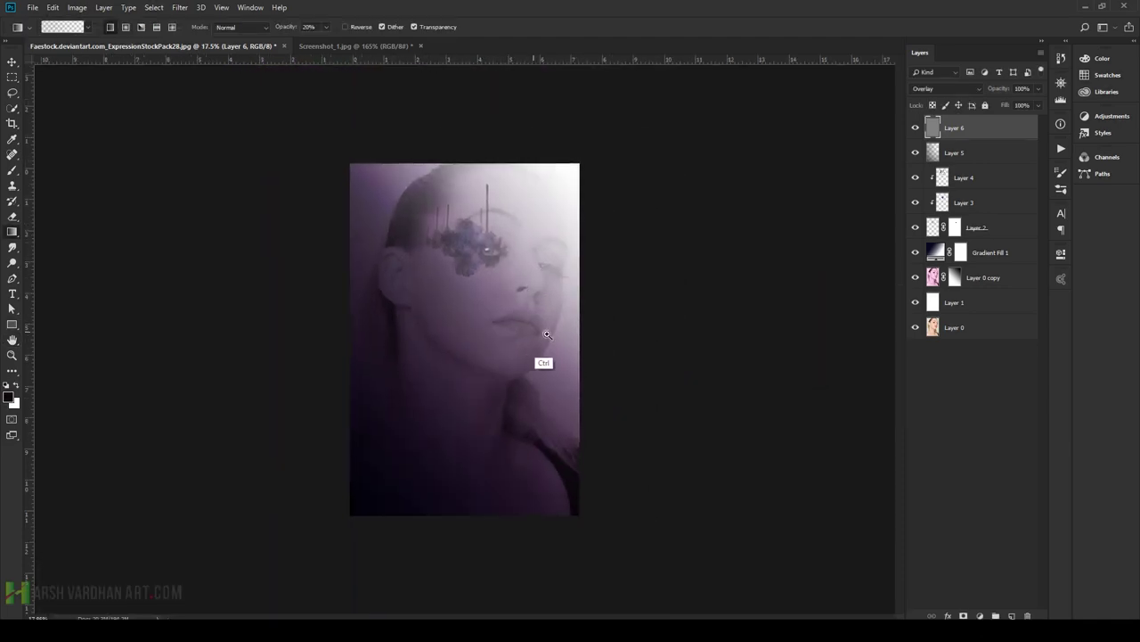
scroll(534, 374, "up", 2)
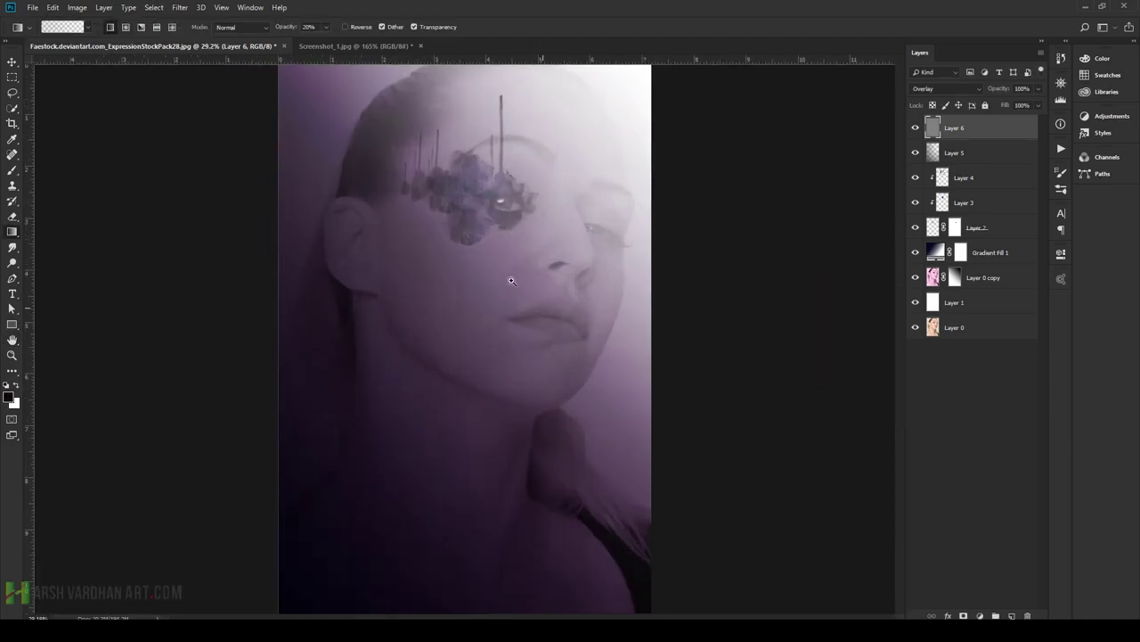
- Soften the noise with a 0.2-pixel Gaussian Blur
left_click(181, 7)
mouse_move(223, 142)
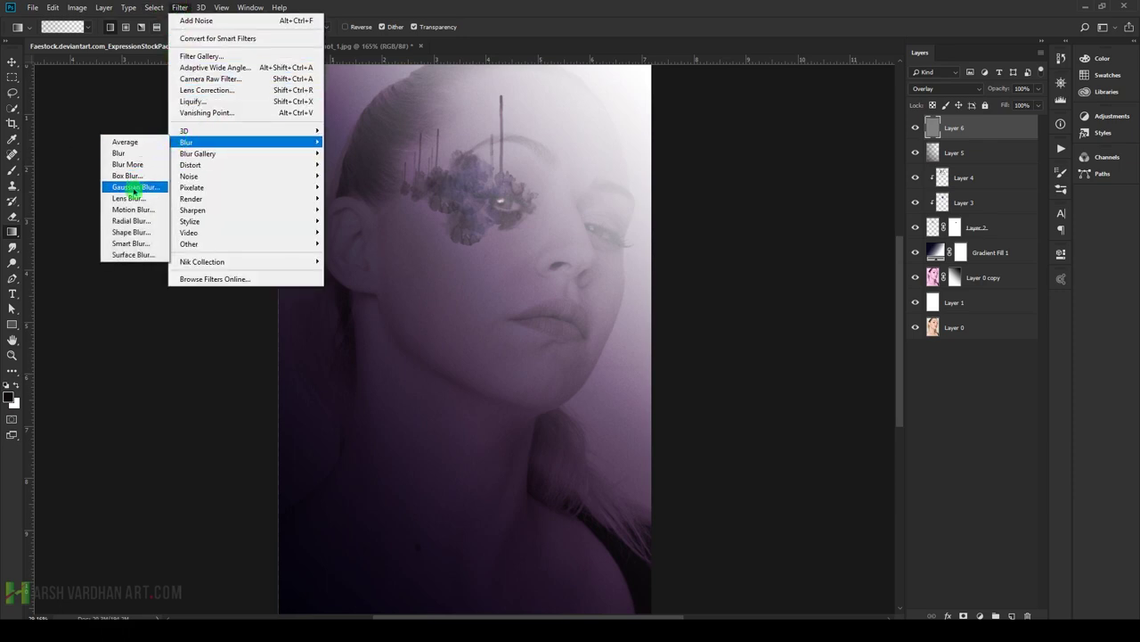
left_click(131, 188)
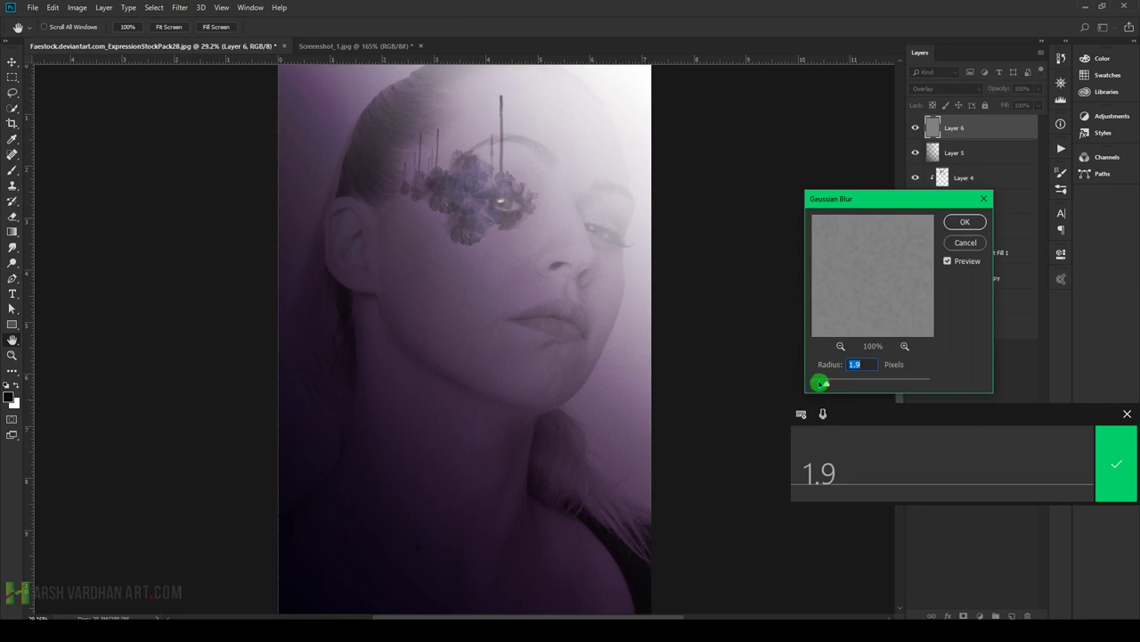
left_click_drag(820, 382, 818, 382)
left_click(966, 223)
left_click_drag(607, 337, 514, 307)
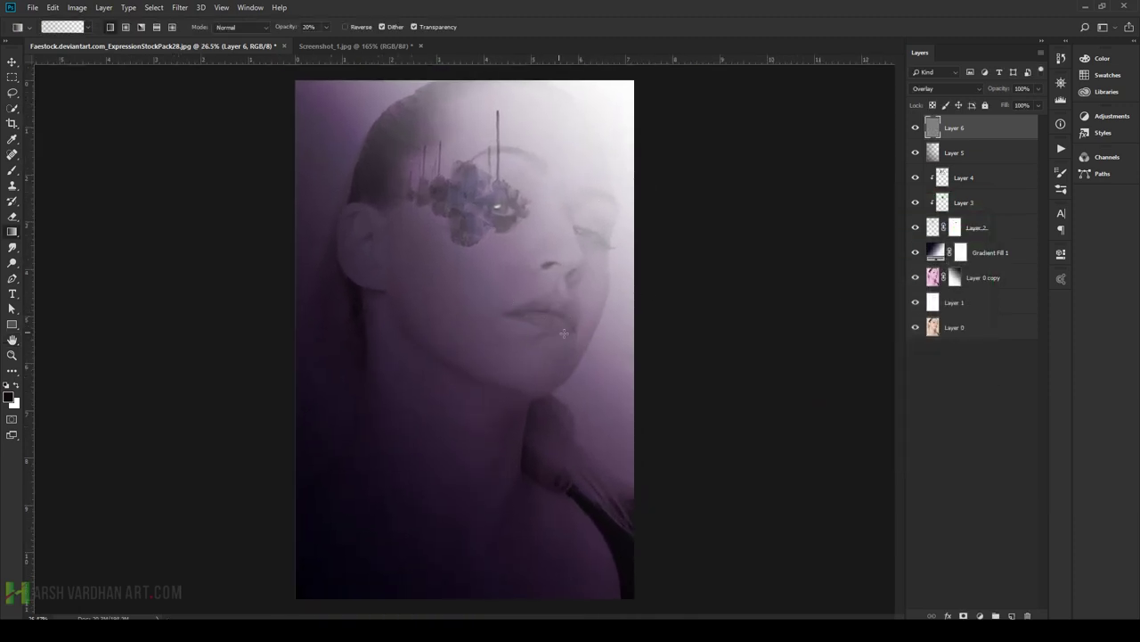
- Flip to the Screenshot_1 reference poster and back to compare it with the portrait
left_click_drag(485, 329, 523, 308)
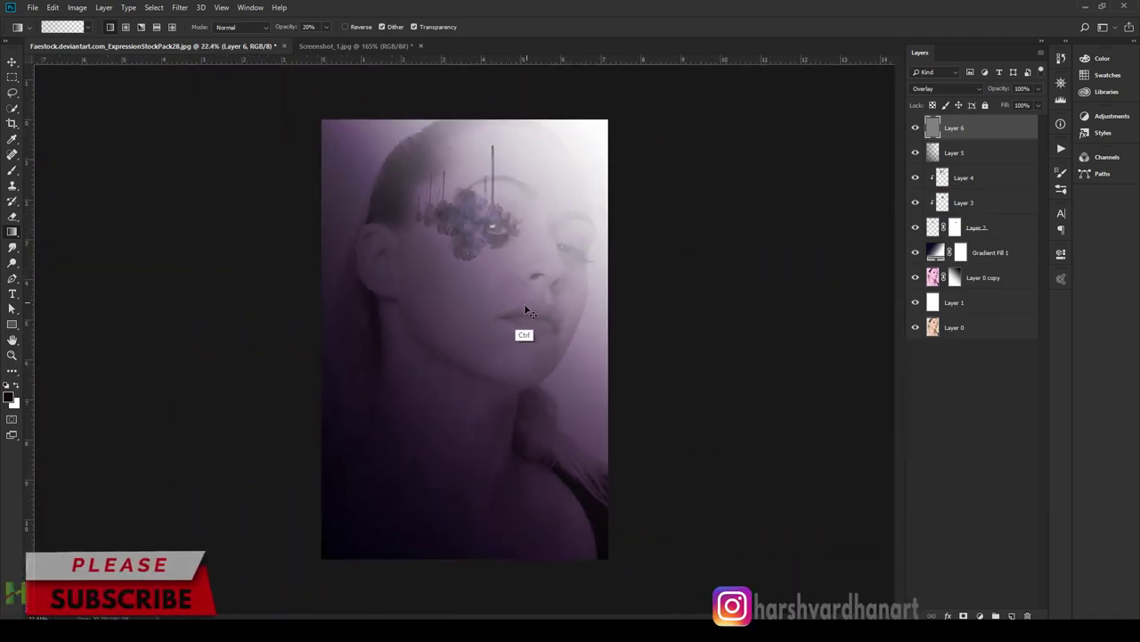
key("ctrl+Tab")
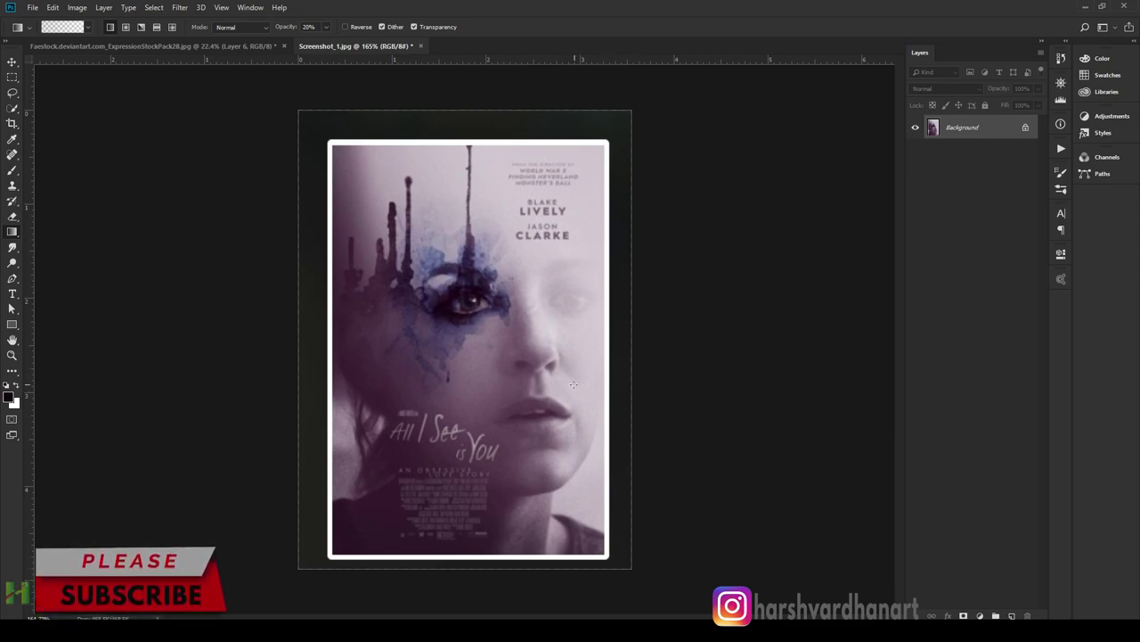
key("ctrl+Tab")
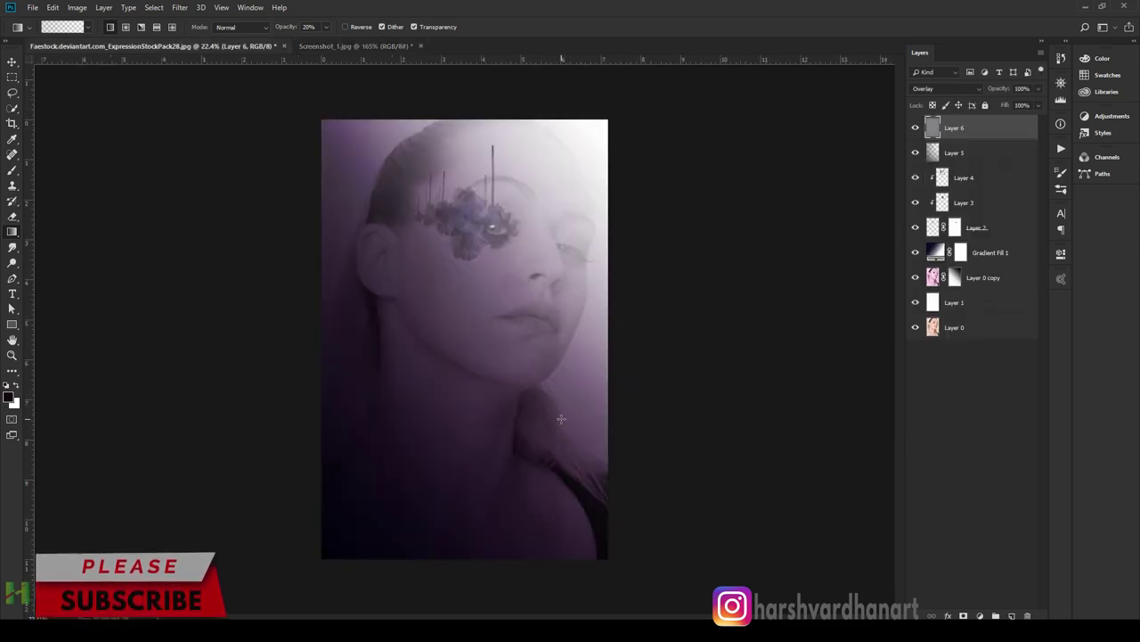
- Crop the canvas by raising the bottom edge and pulling the left edge inward
key("c")
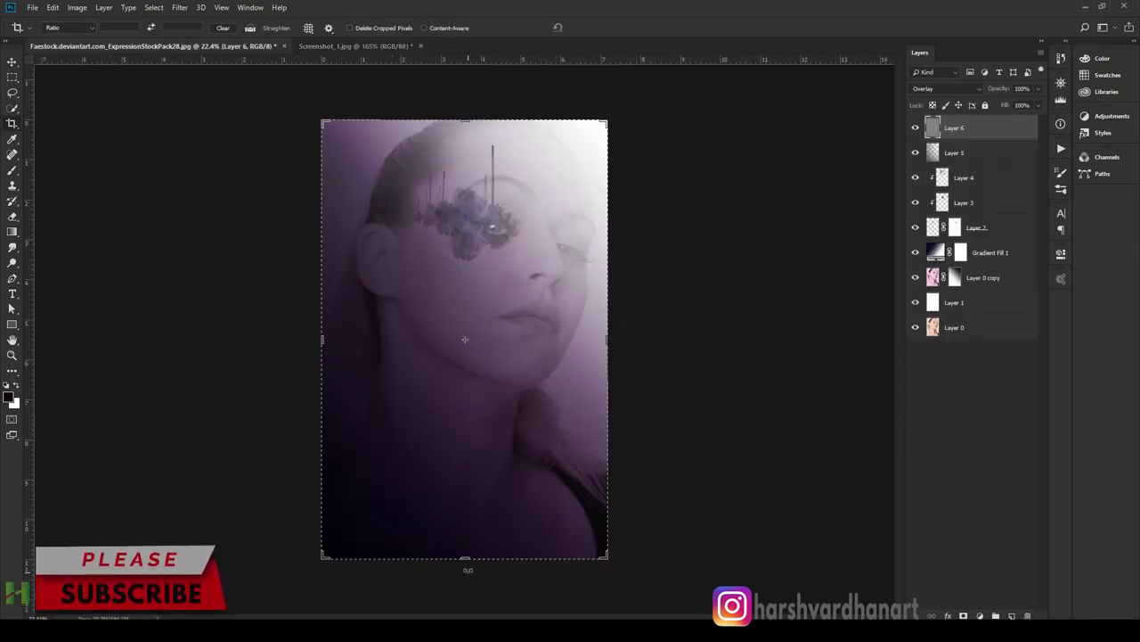
left_click_drag(466, 554, 464, 506)
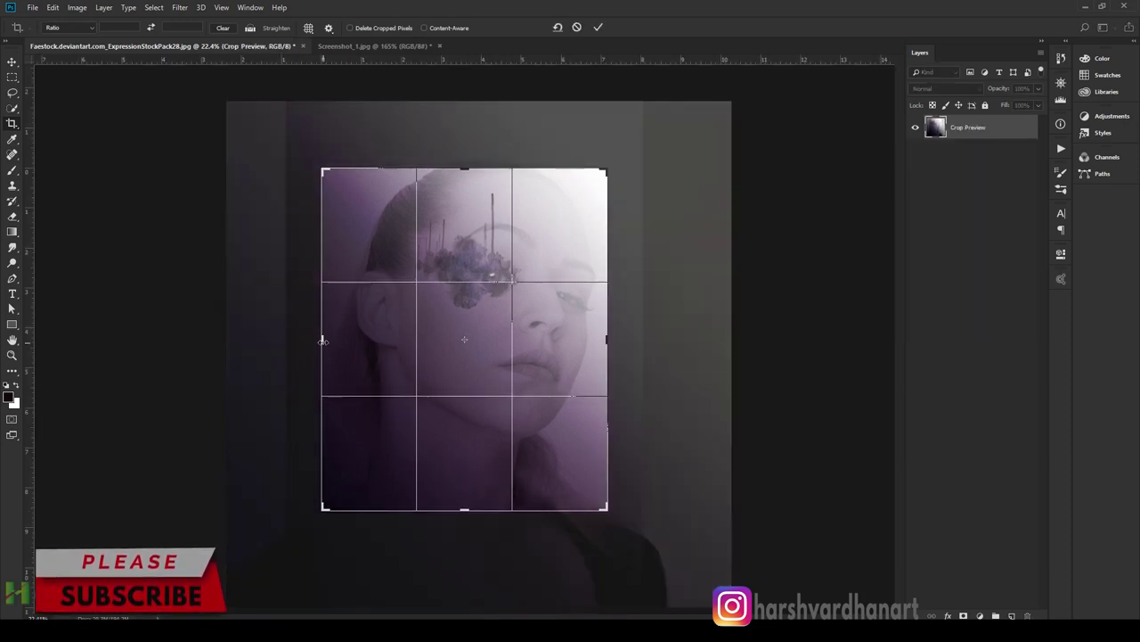
mouse_move(322, 340)
left_mouse_down()
mouse_move(346, 342)
mouse_move(341, 350)
left_mouse_up()
key("ctrl+r")
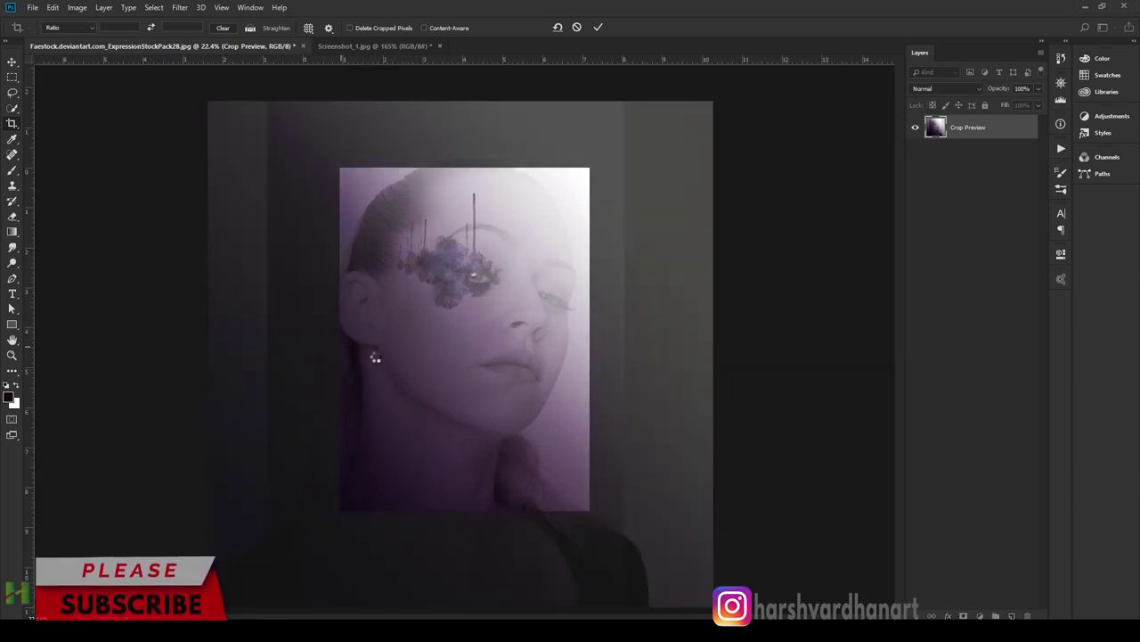
key("Return")
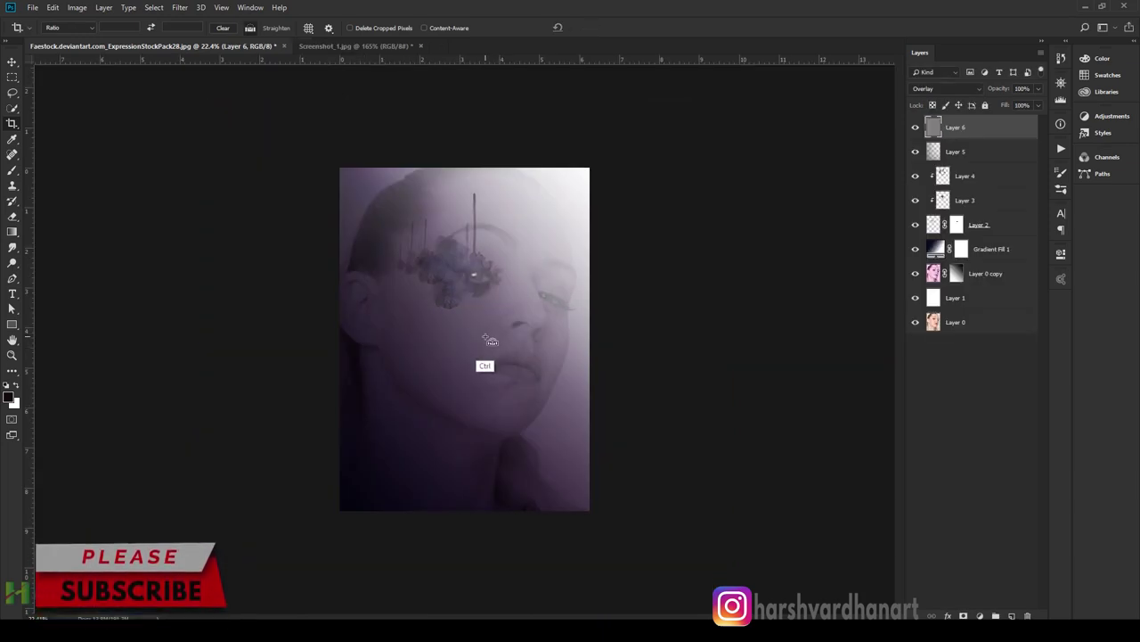
- Compare the cropped portrait against the reference poster
key("ctrl+Tab")
key("ctrl+Tab")
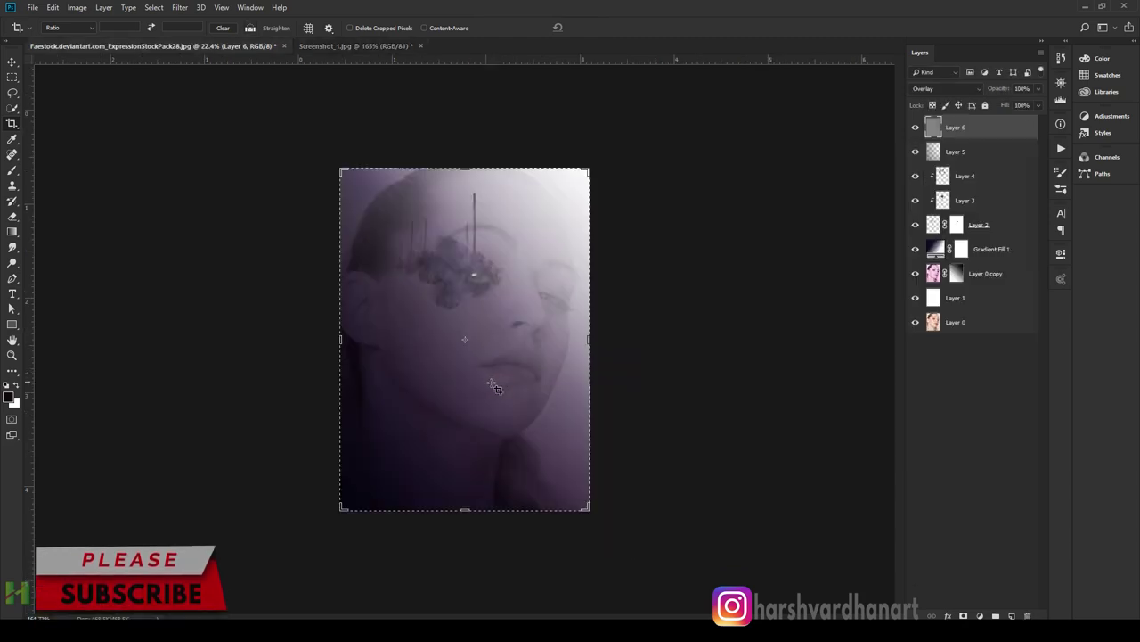
key("ctrl+Tab")
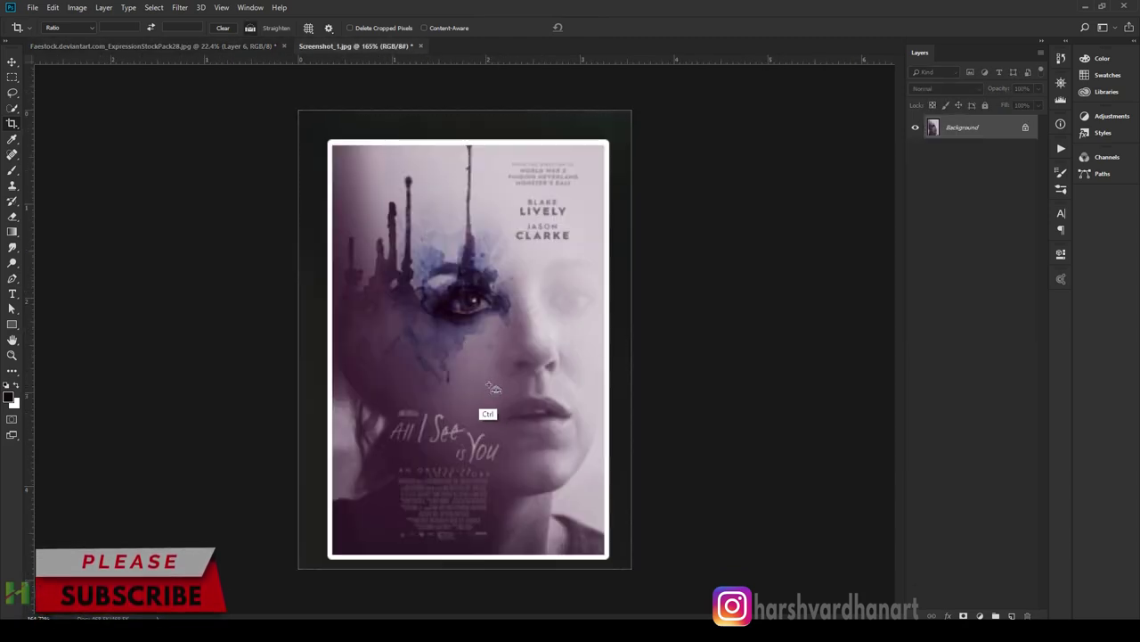
key("ctrl+Tab")
key("ctrl+Tab")
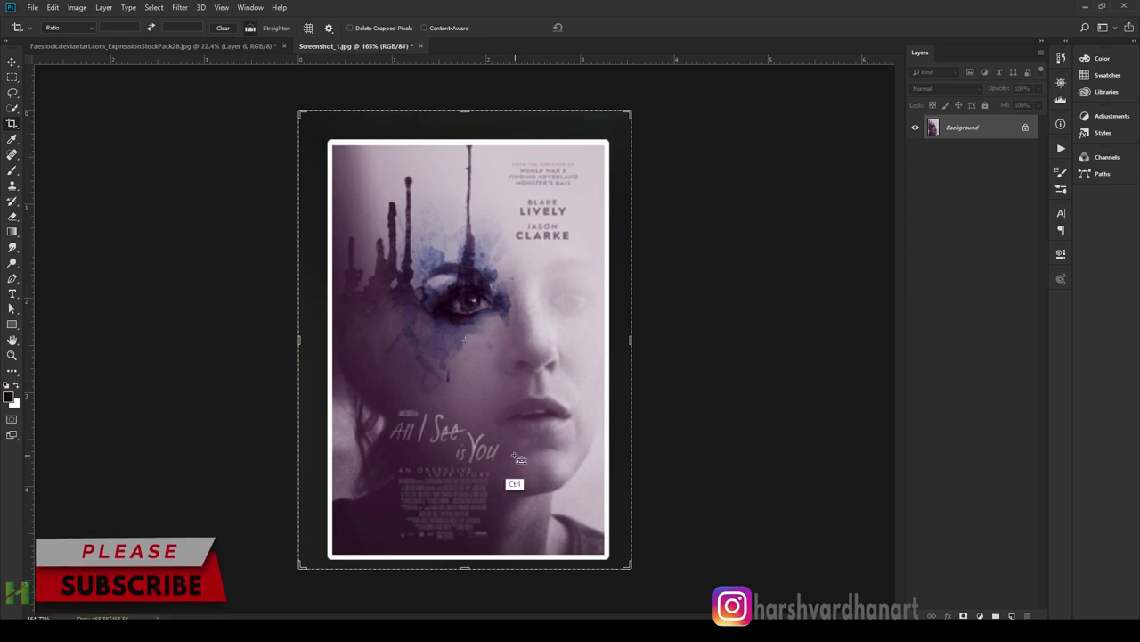
key("ctrl+Tab")
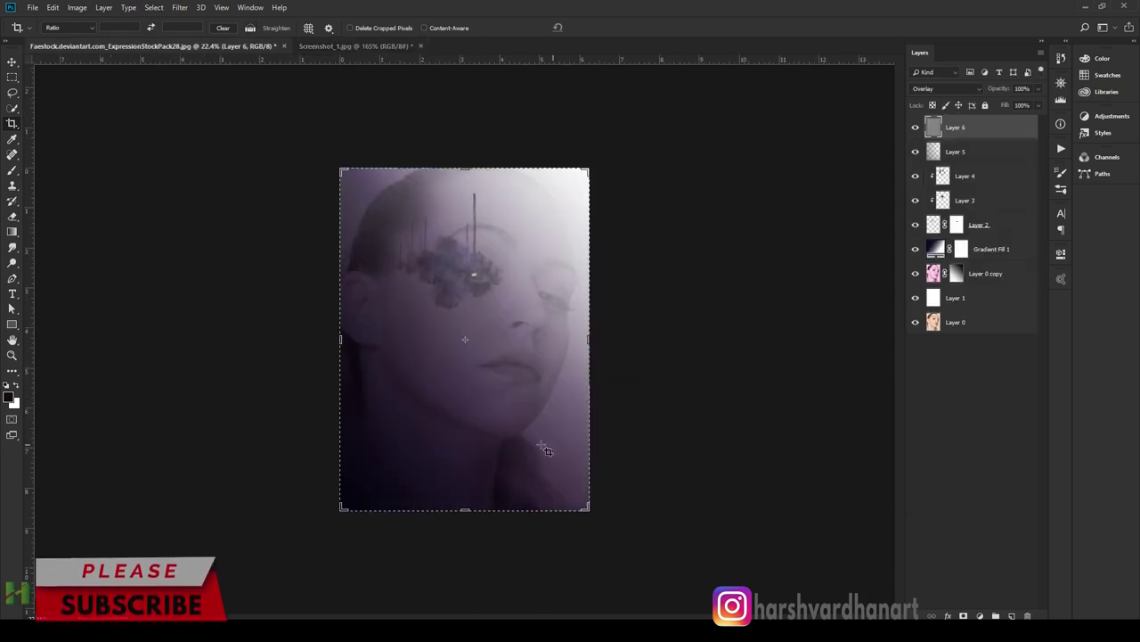
key("t")
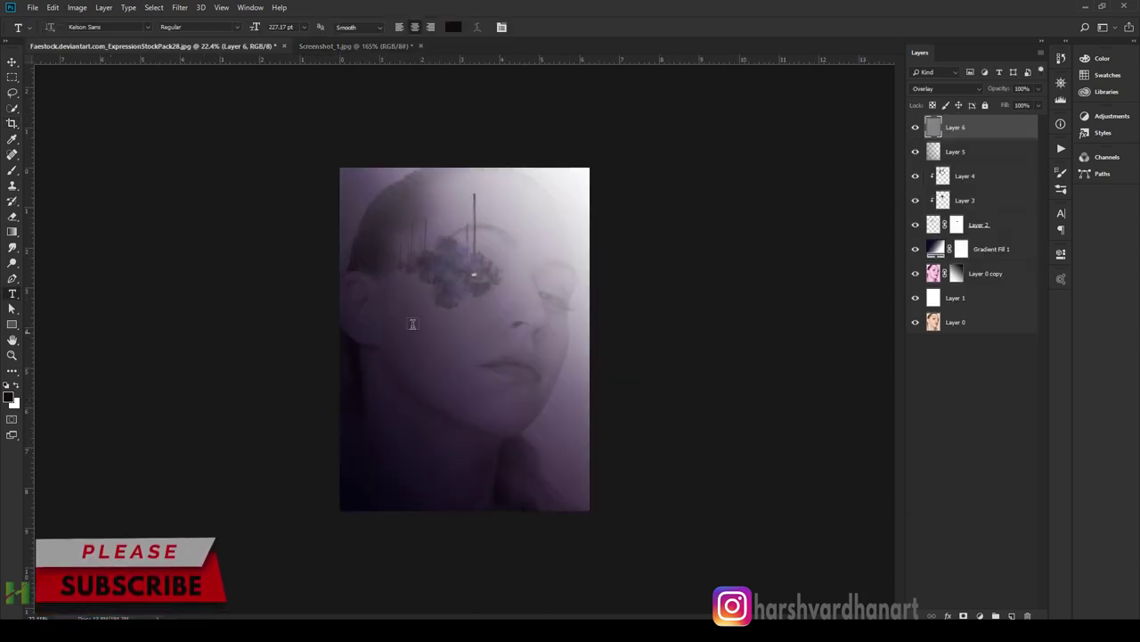
- Add an 'ALL I SEE IS YOU' text layer at 49 pt across the lower face
left_click(443, 362)
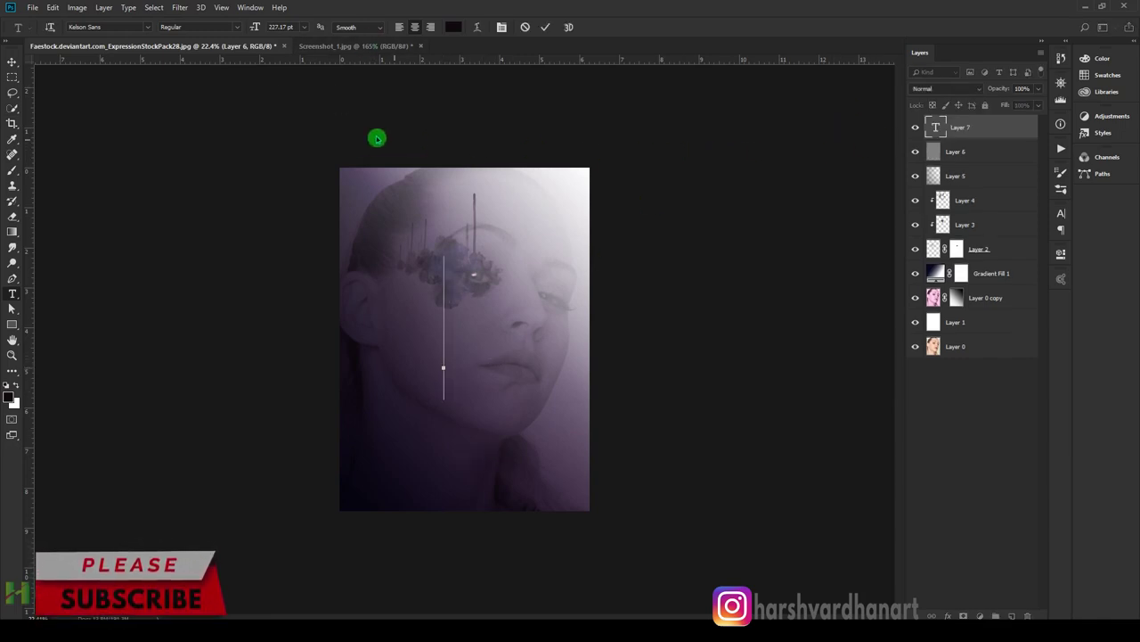
left_click_drag(255, 27, 243, 32)
type("all I see is you")
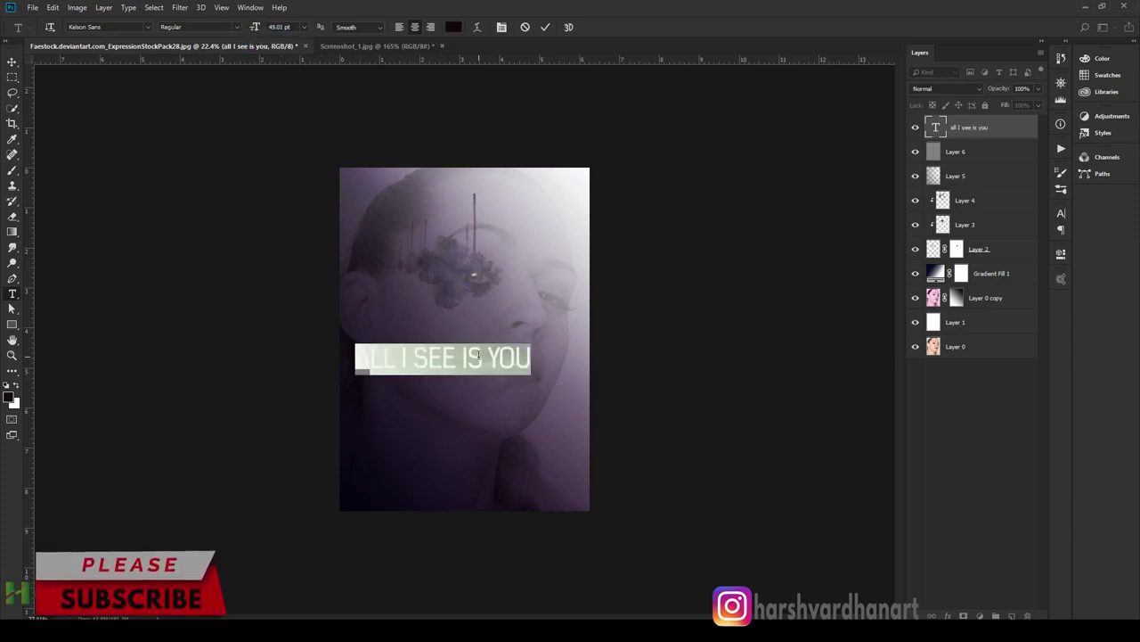
left_click(478, 355)
left_click(545, 27)
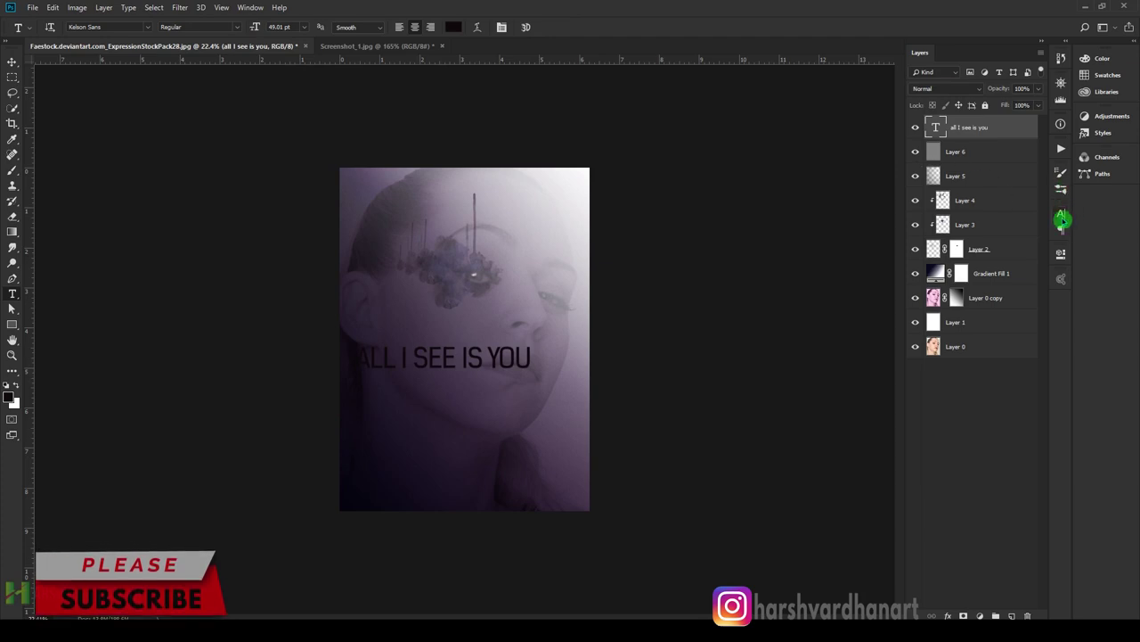
left_click(1062, 217)
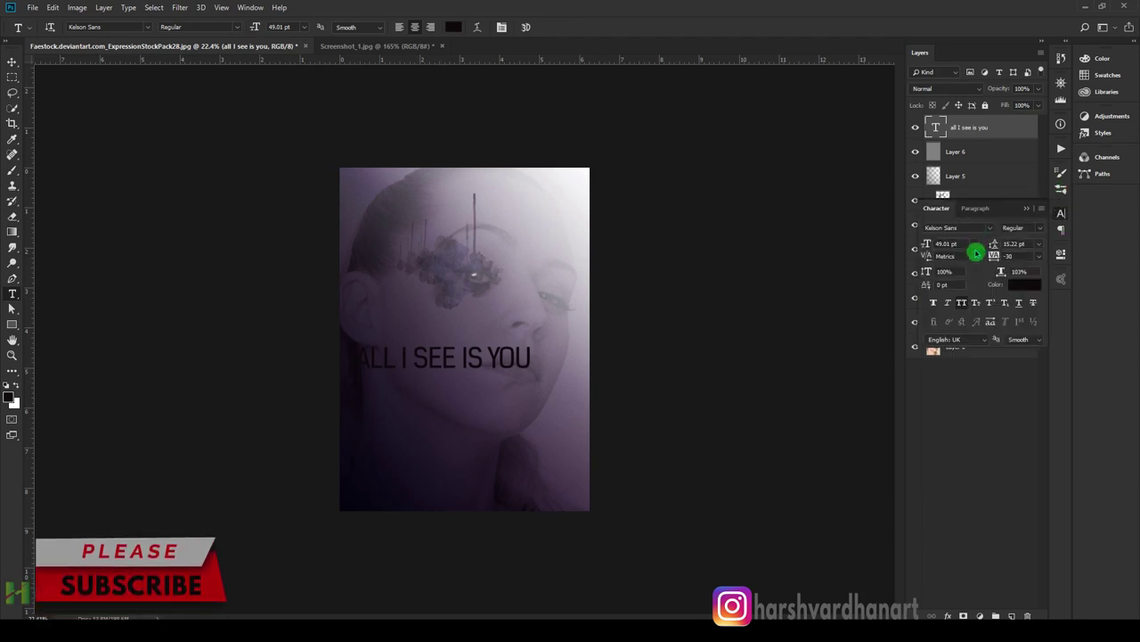
- Make the title text white and check it against the reference poster
left_click(1025, 284)
left_click(808, 172)
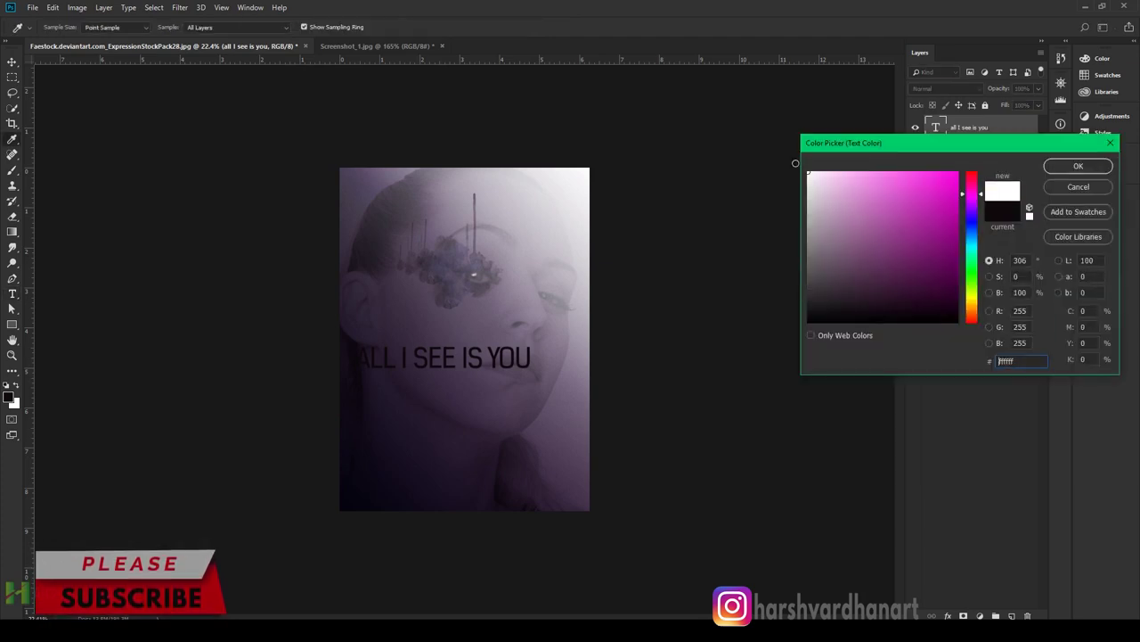
left_click(1078, 167)
left_click(394, 45)
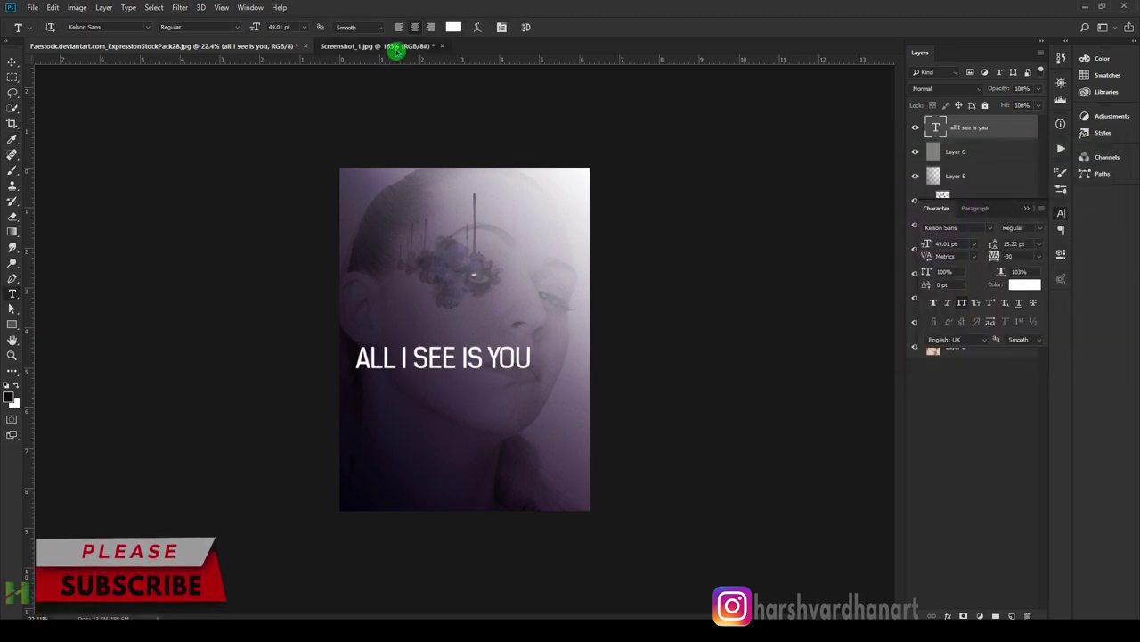
key("ctrl+Tab")
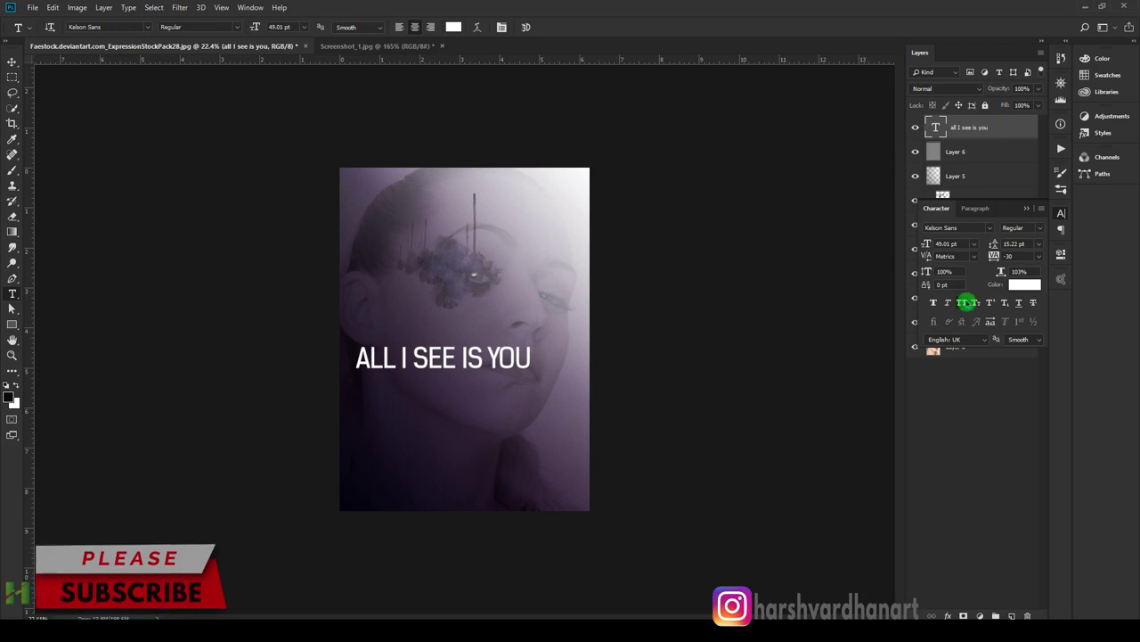
- Turn off all caps on the title and set it in Clicker Script
left_click(990, 230)
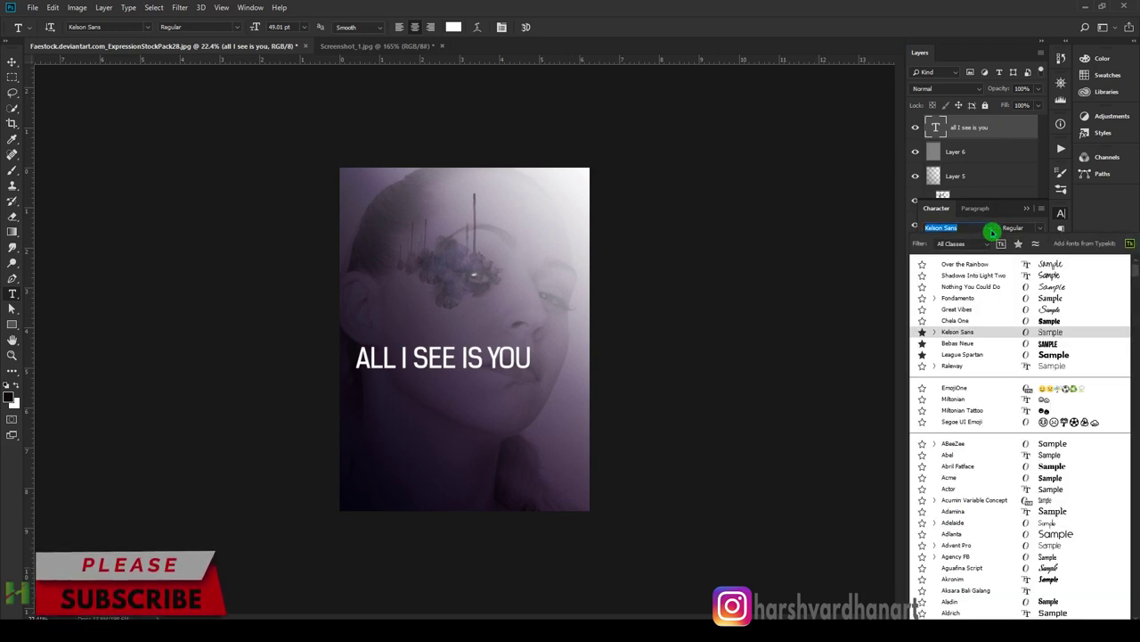
left_click(977, 568)
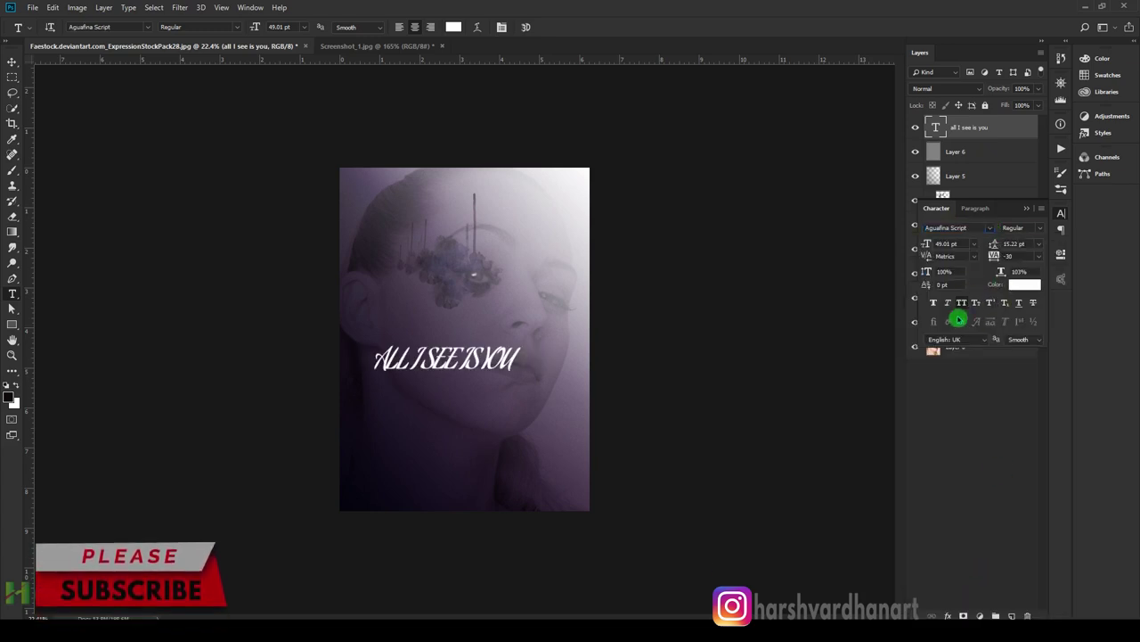
left_click(962, 303)
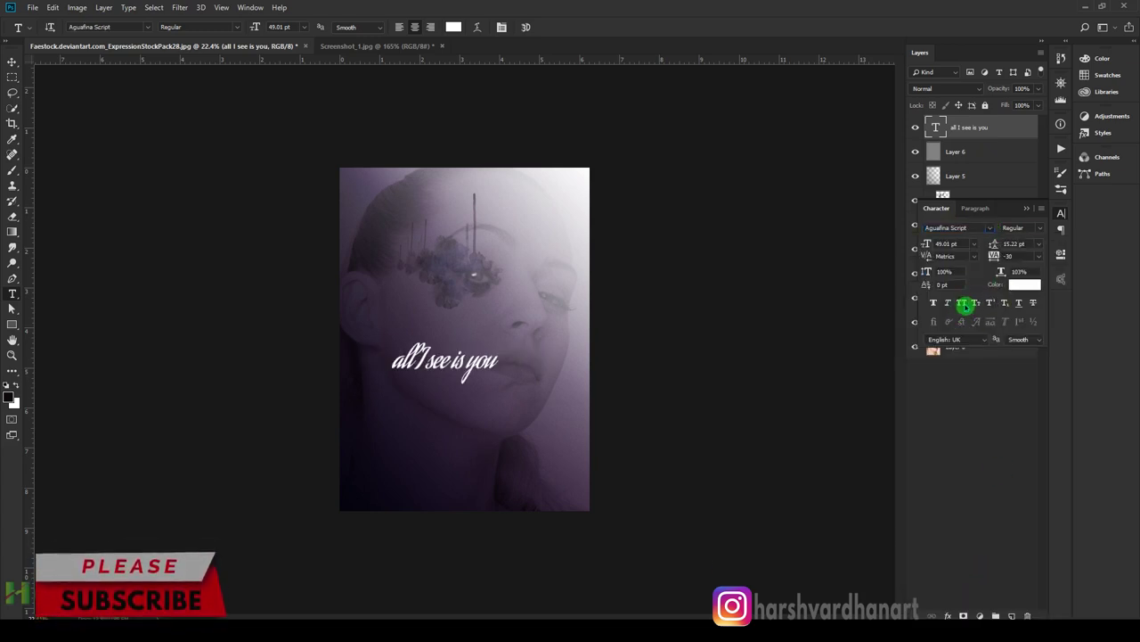
left_click(990, 228)
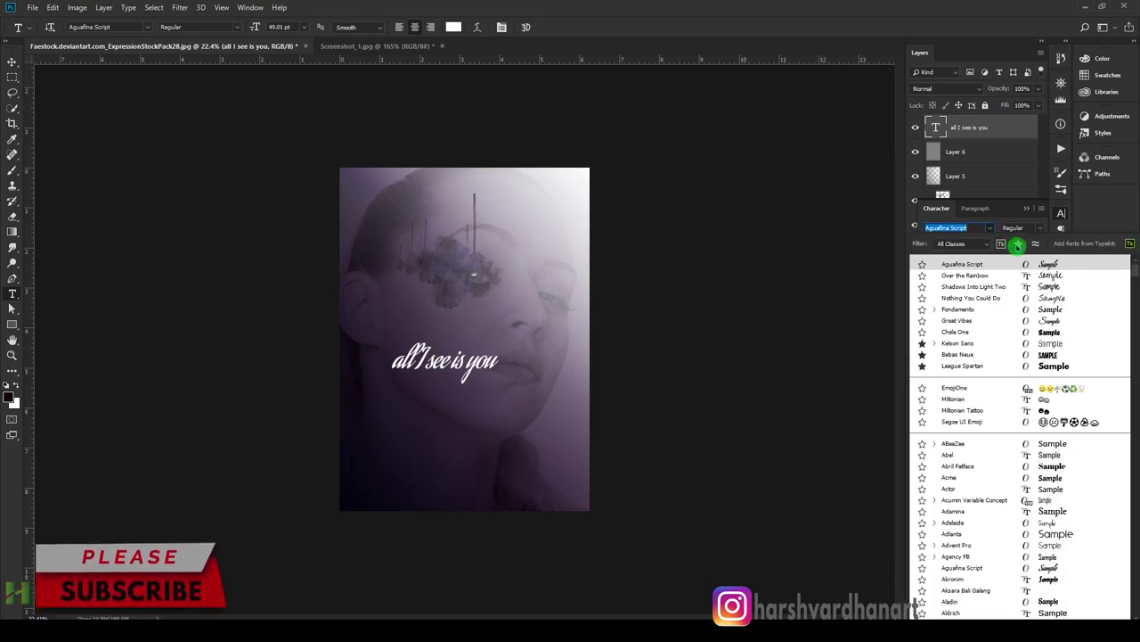
left_click(1020, 244)
left_click(1035, 244)
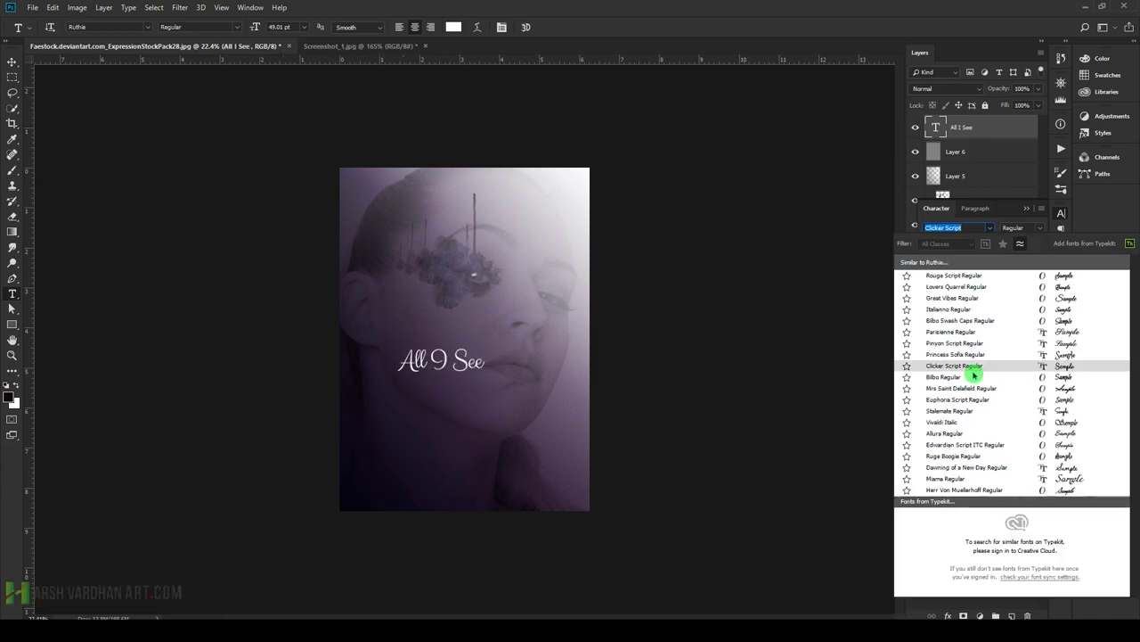
left_click(975, 368)
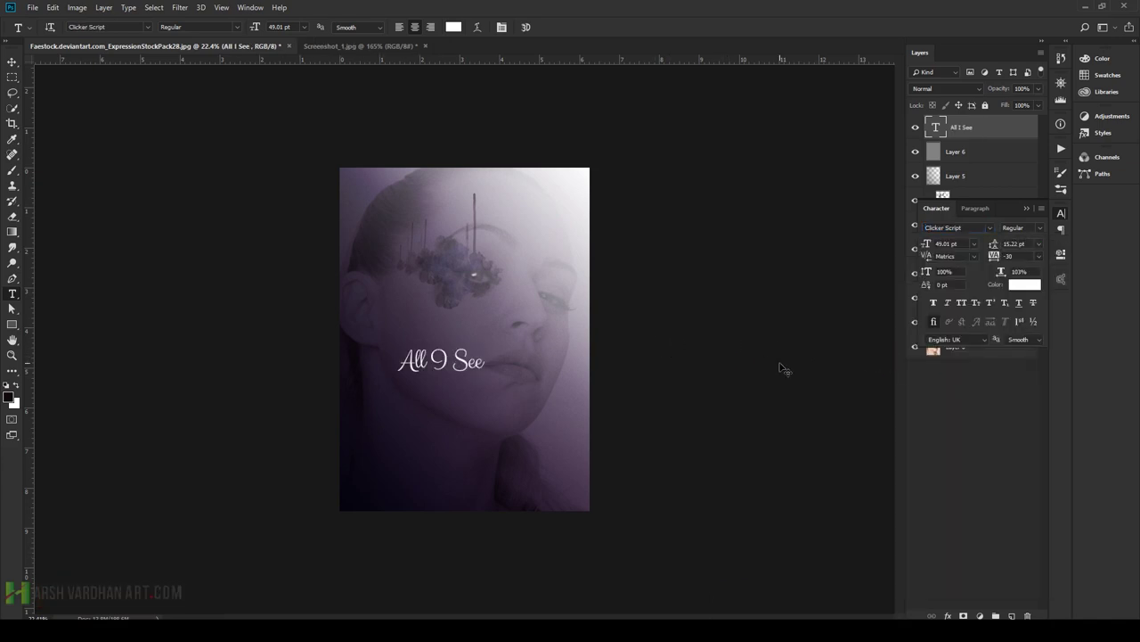
- Duplicate the title, move the copy down and right, and retype it as 'is you'
key("ctrl+j")
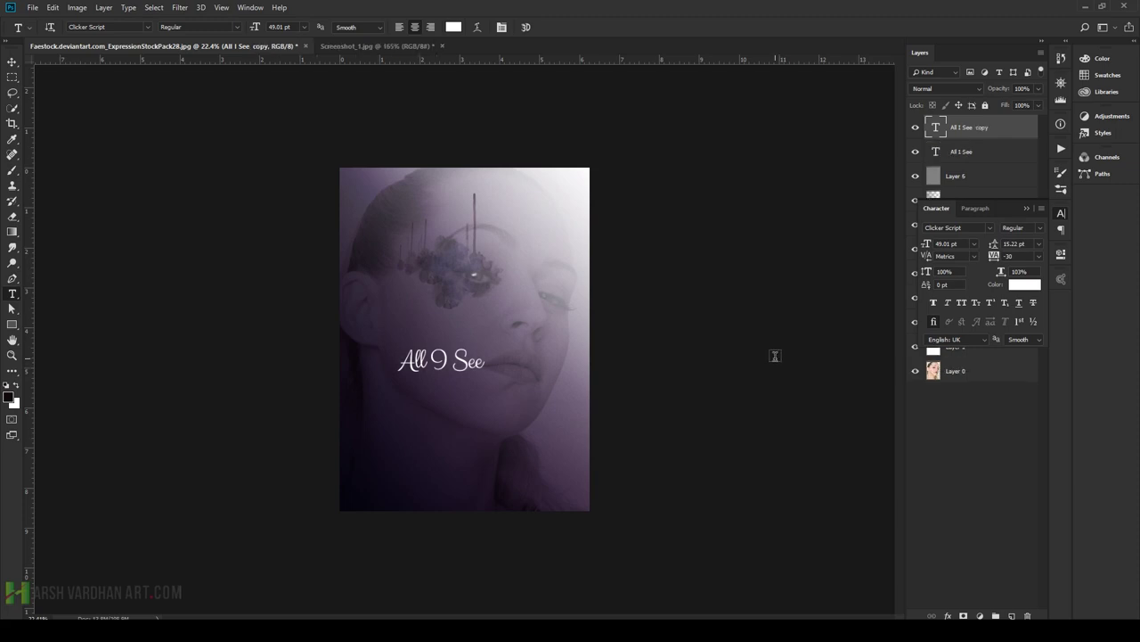
key("v")
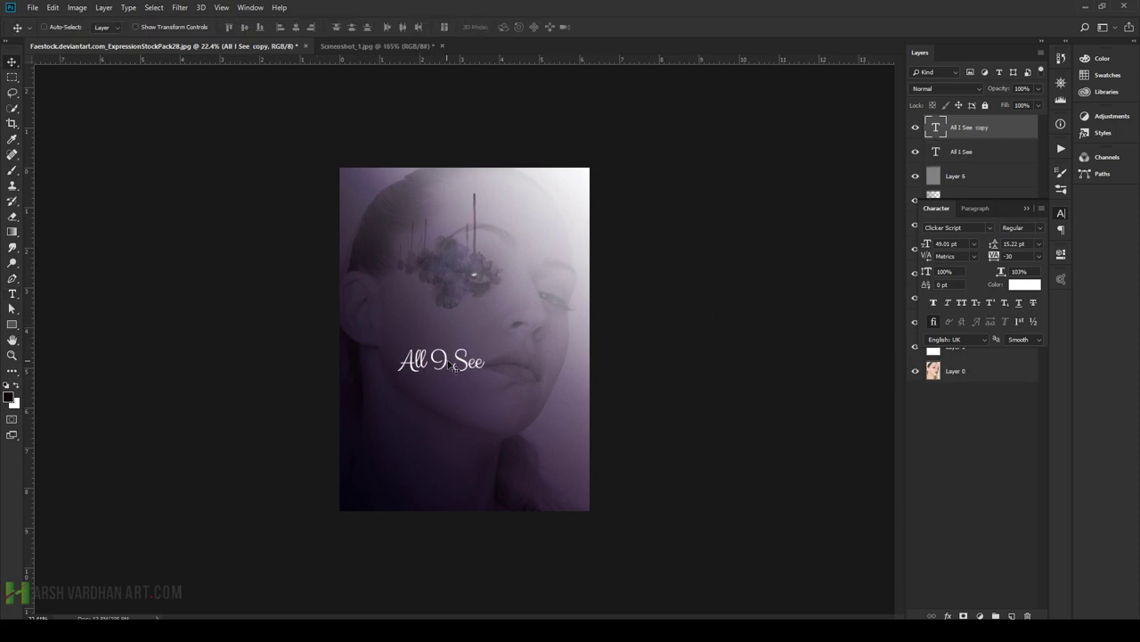
left_click_drag(455, 367, 487, 392)
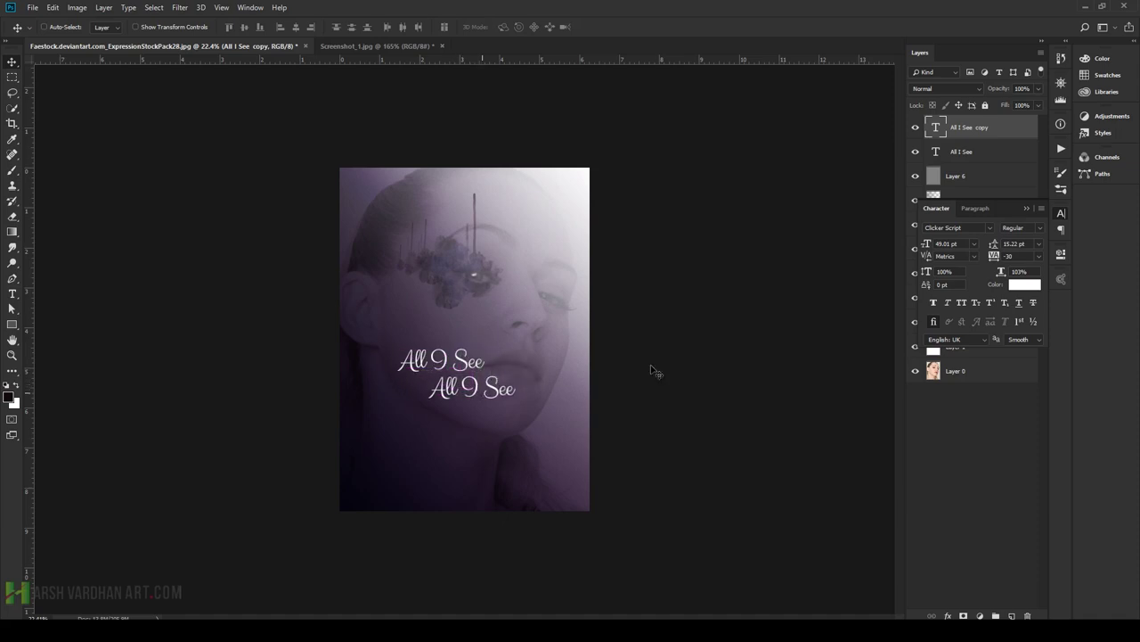
double_click(936, 128)
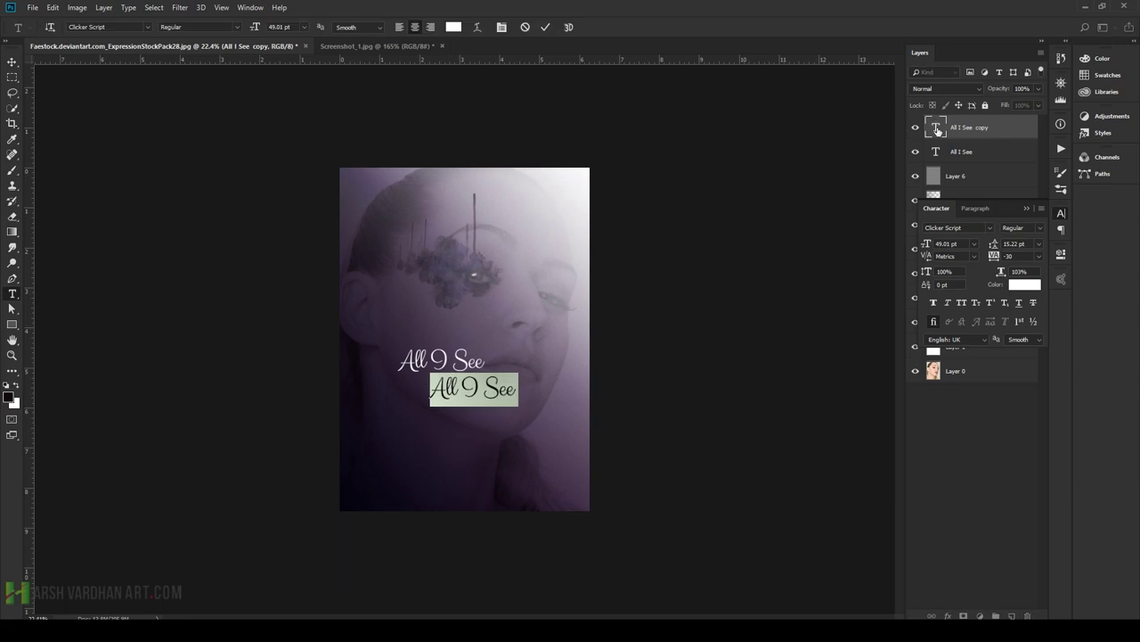
key("Right")
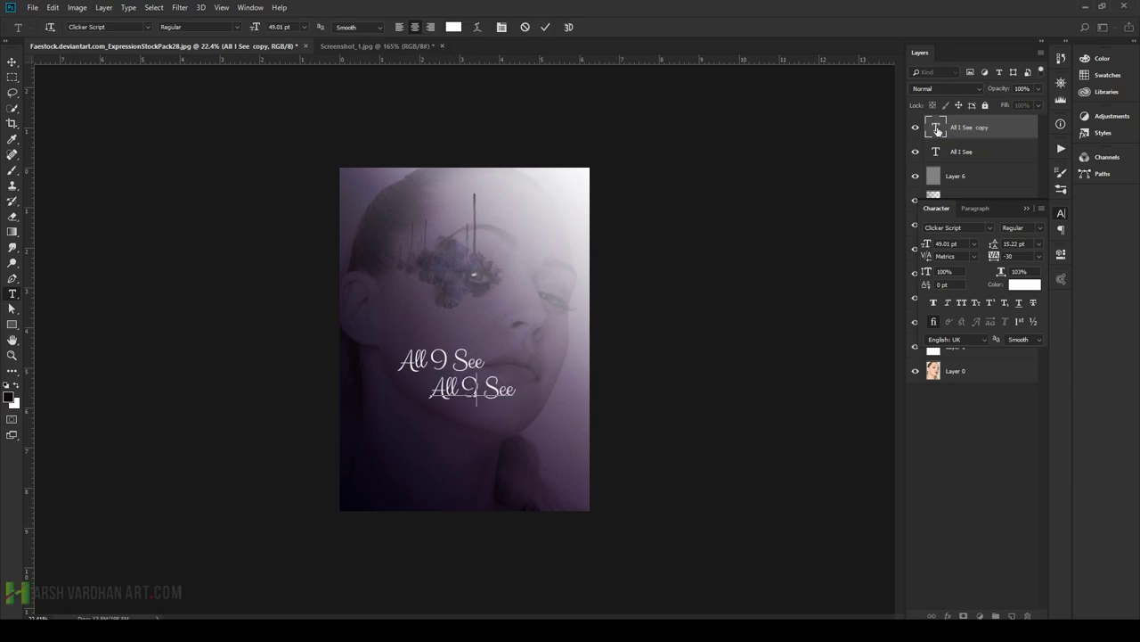
type("is you")
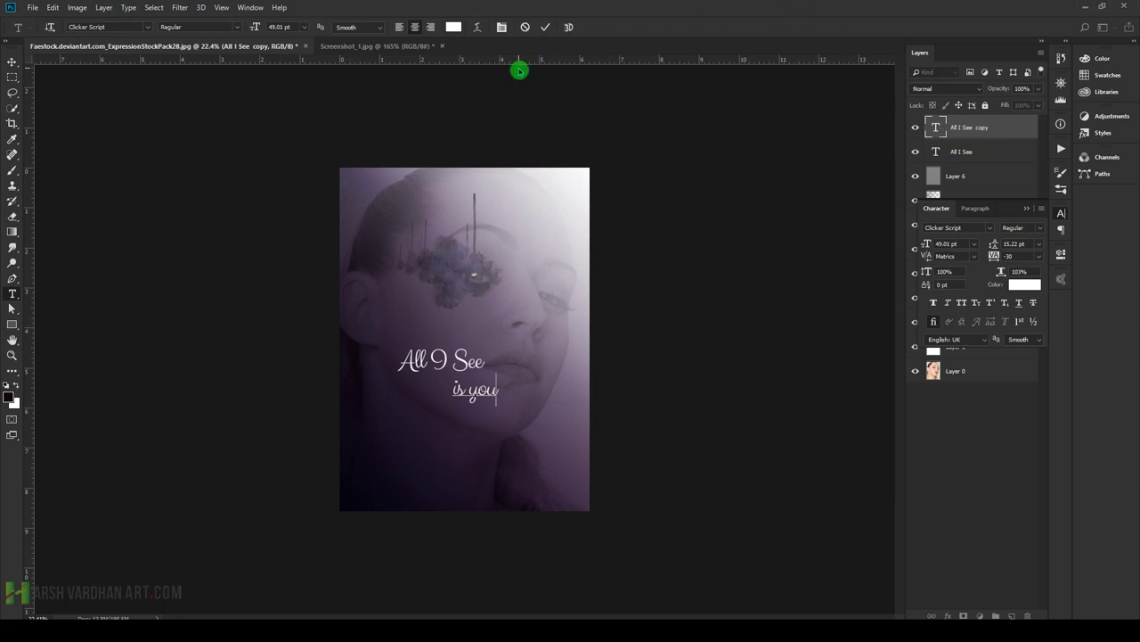
left_click(545, 30)
key("v")
- Capitalise the second line to read 'is You'
left_click(348, 45)
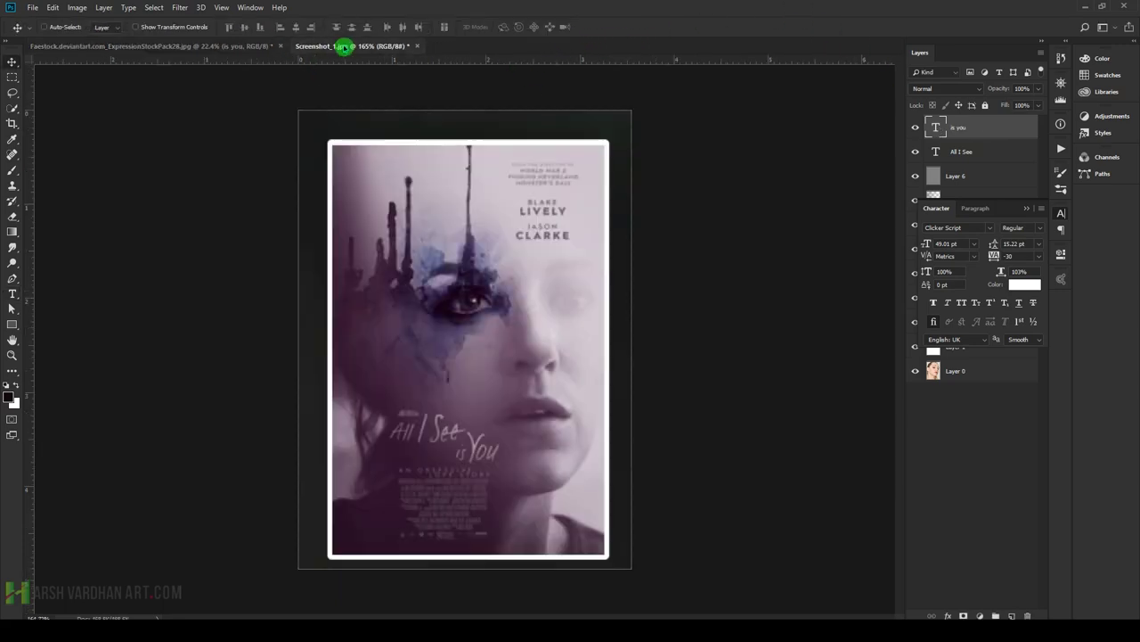
left_click(163, 45)
left_click(356, 255)
left_click(1046, 350)
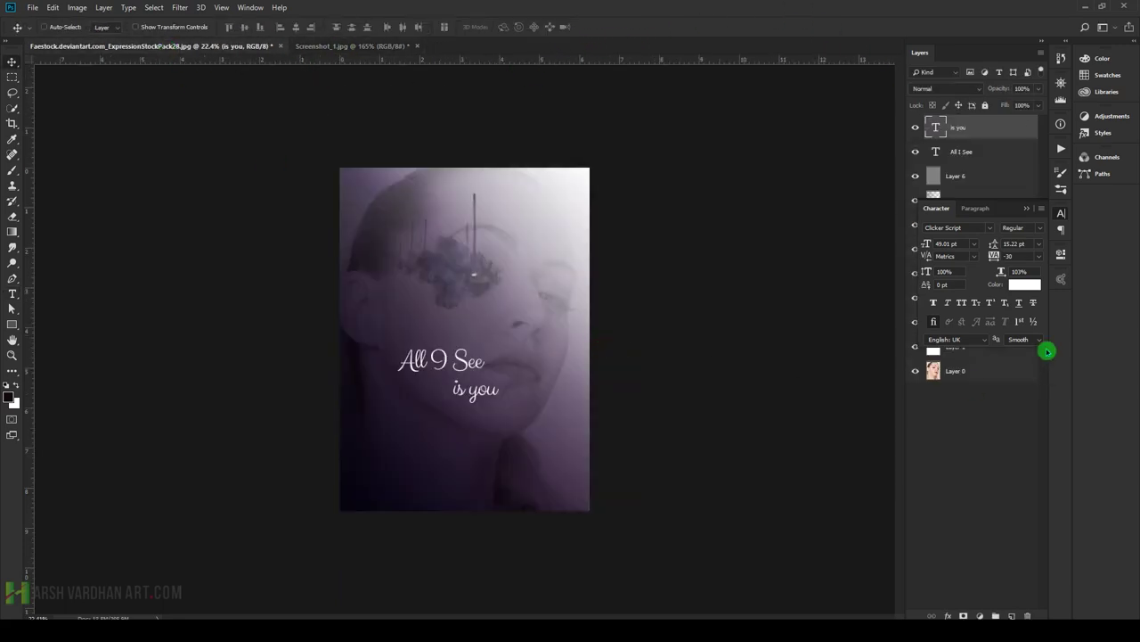
double_click(936, 128)
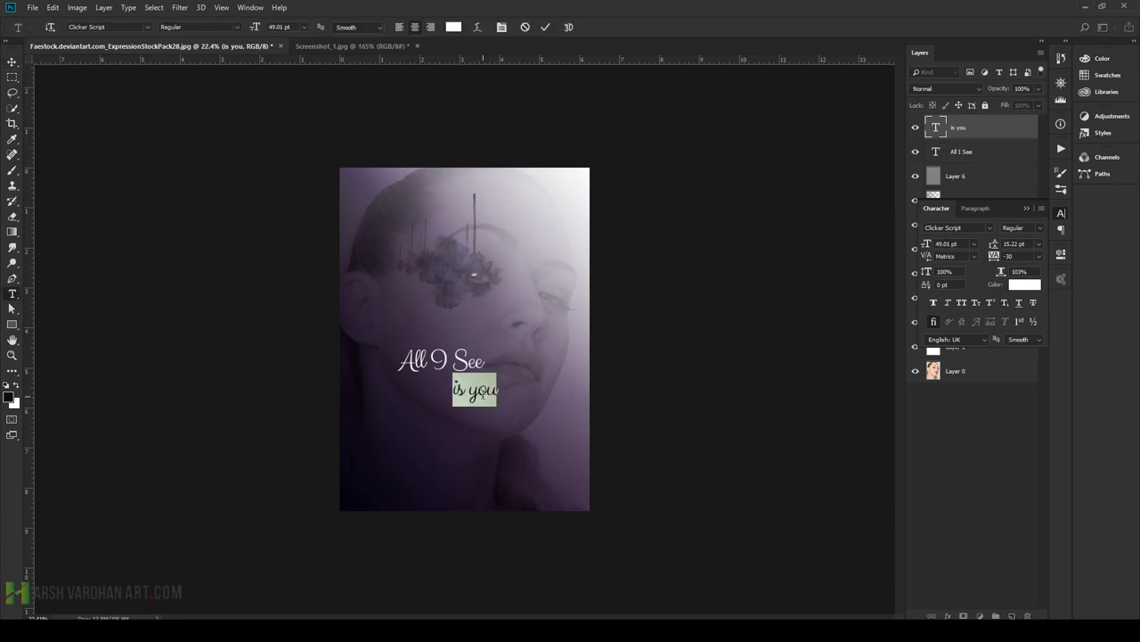
left_click(466, 393)
left_click_drag(467, 392, 472, 393)
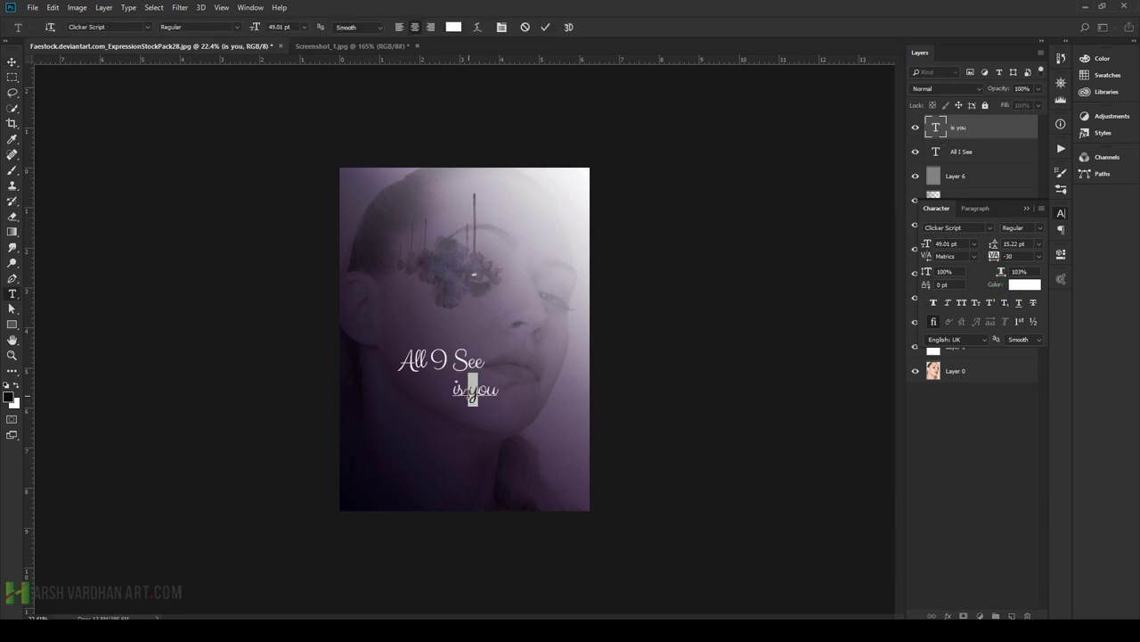
type("Y")
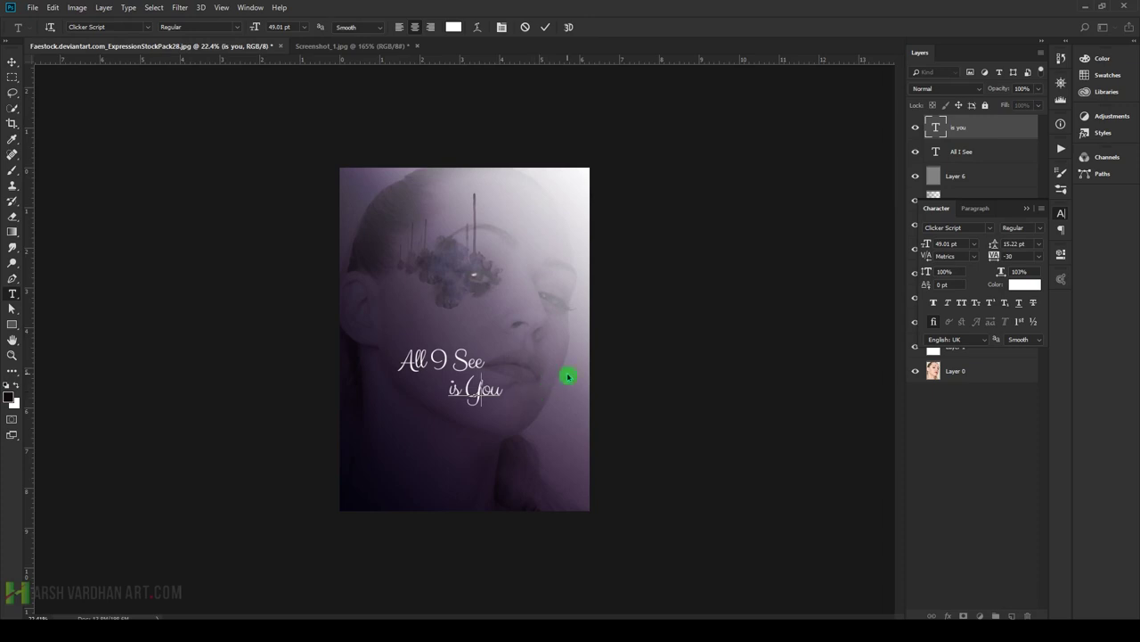
left_click(545, 27)
key("v")
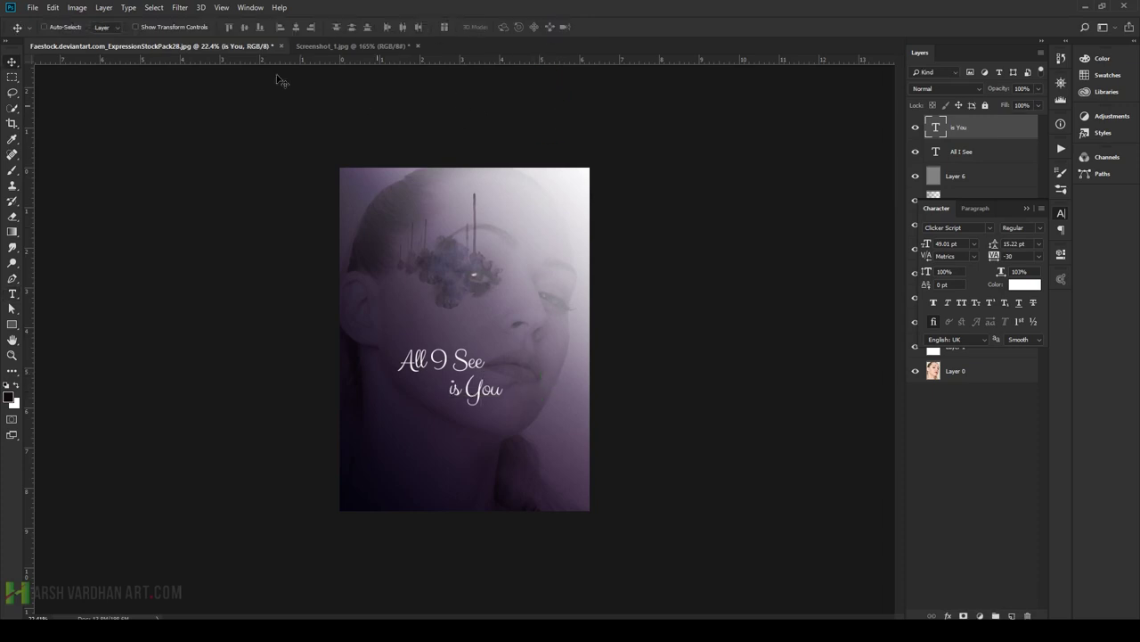
- Check the reference poster, then start a new text line above the title
left_click(354, 45)
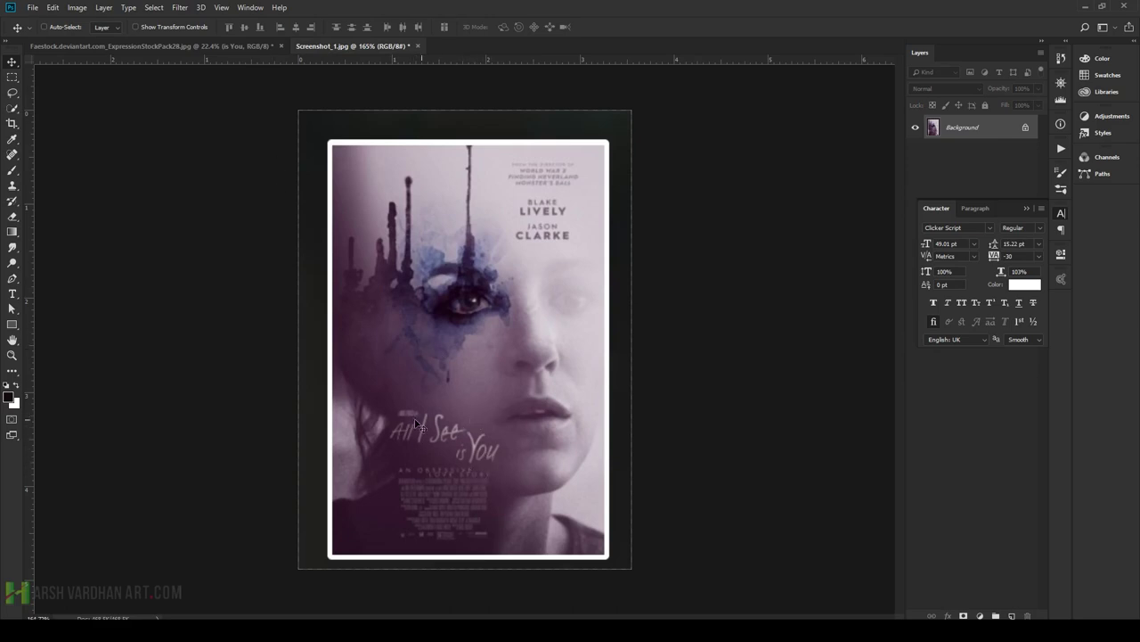
left_click(241, 46)
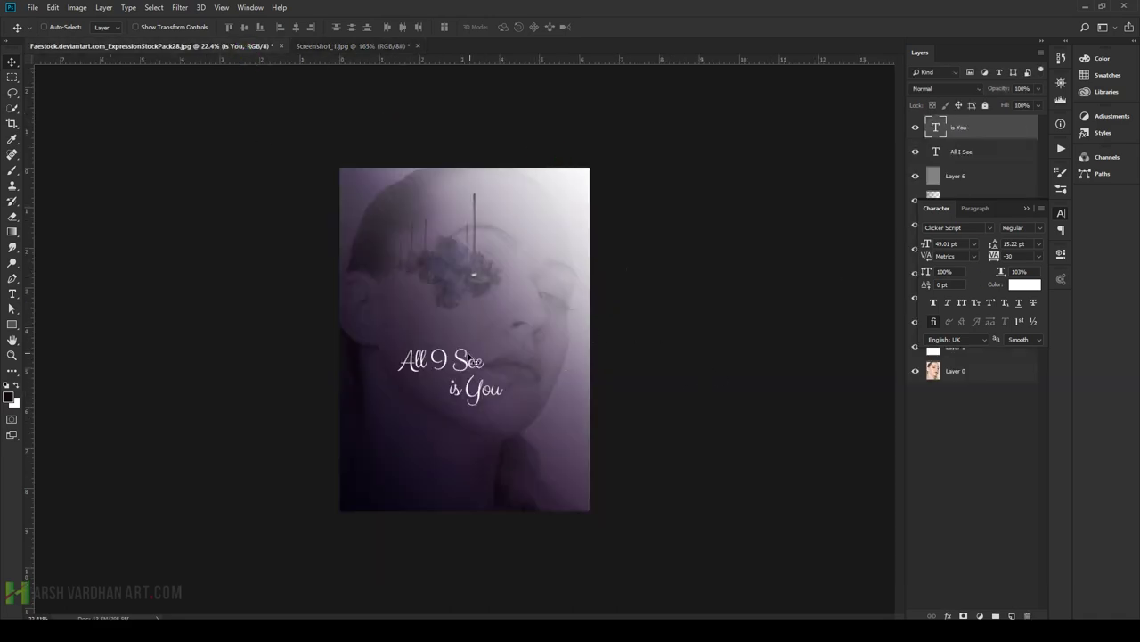
key("t")
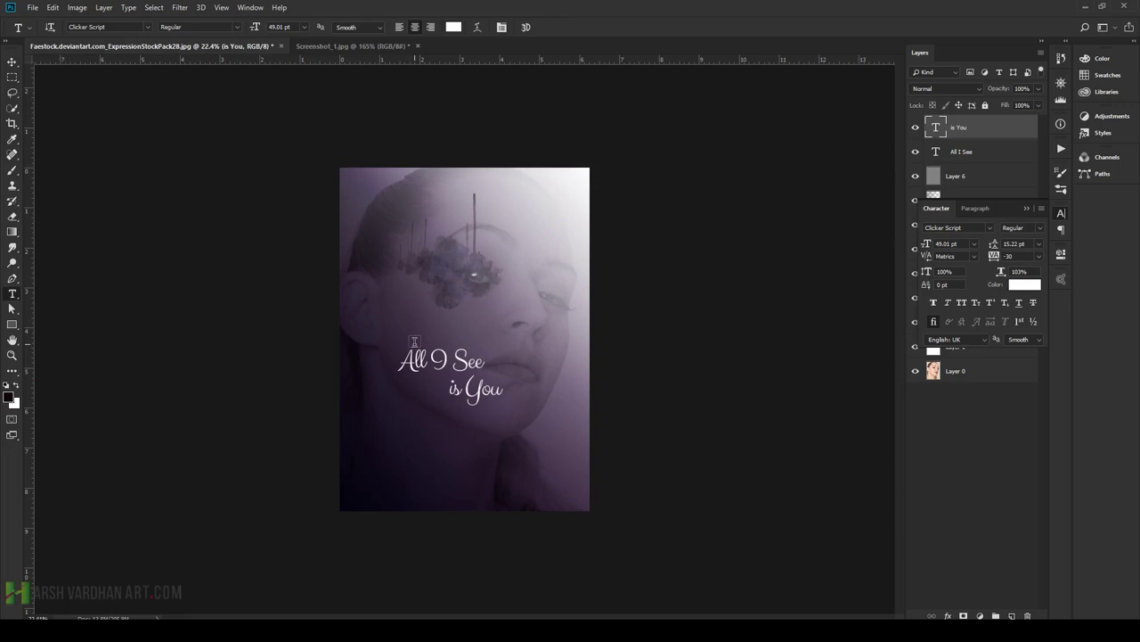
left_click(415, 342)
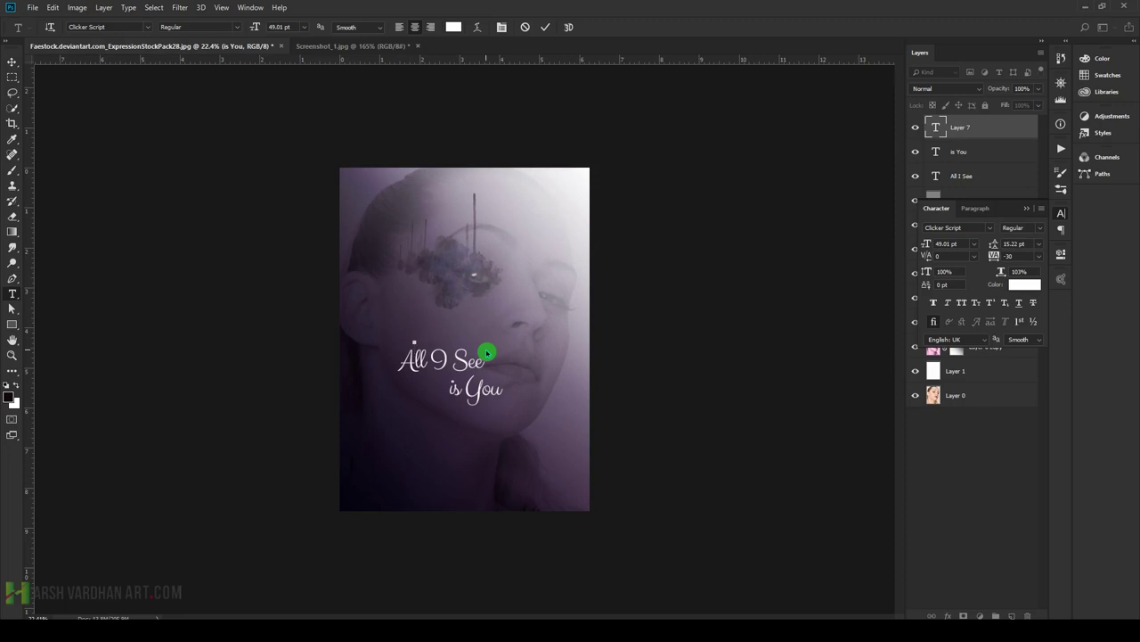
- Type 'next' and set it in Arial Narrow at a small size, around 27 pt or less
type("next")
left_click(545, 27)
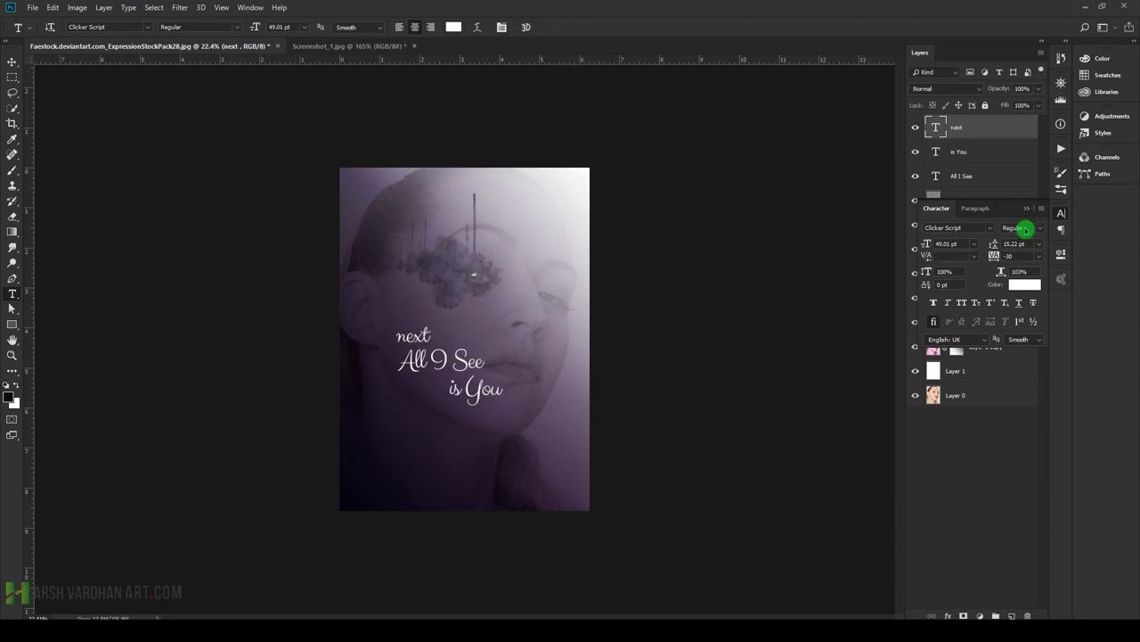
left_click(989, 228)
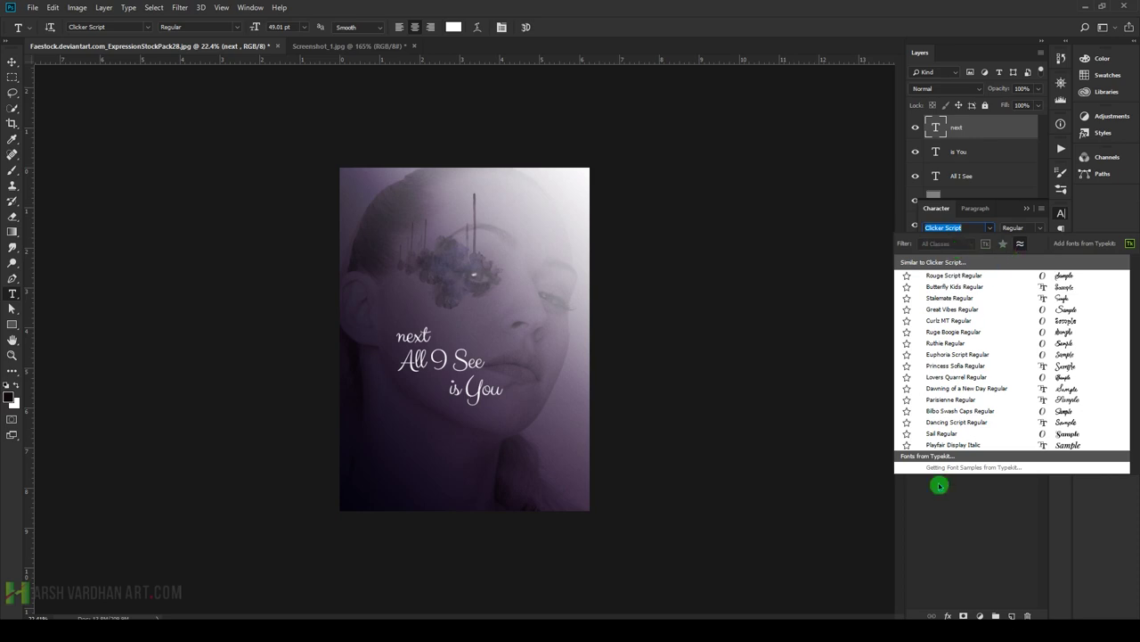
left_click(934, 464)
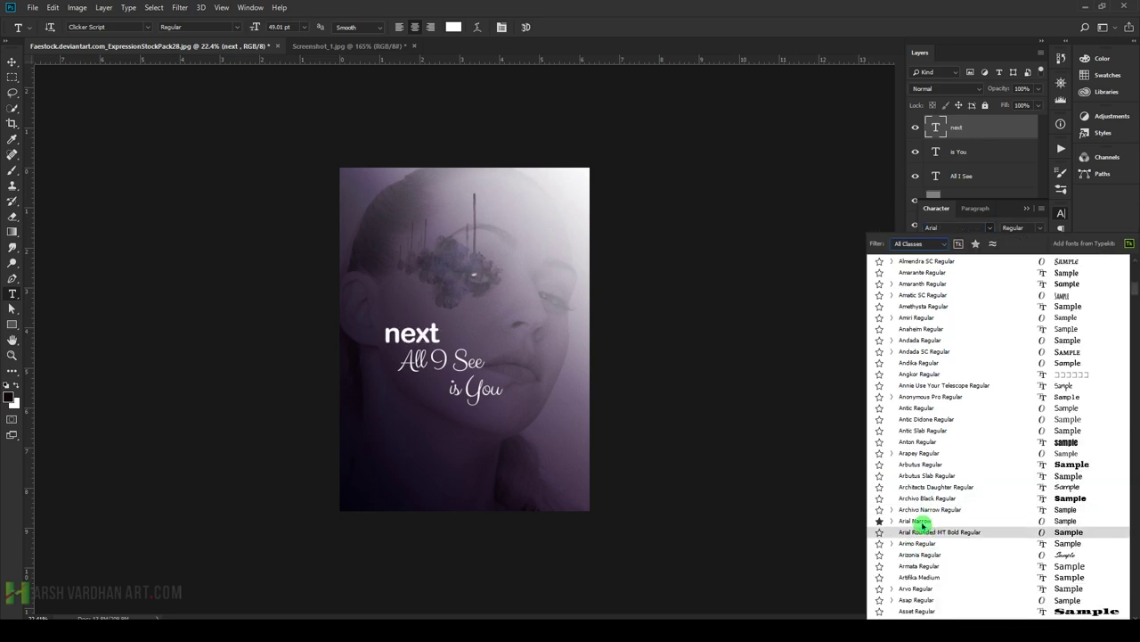
left_click(923, 524)
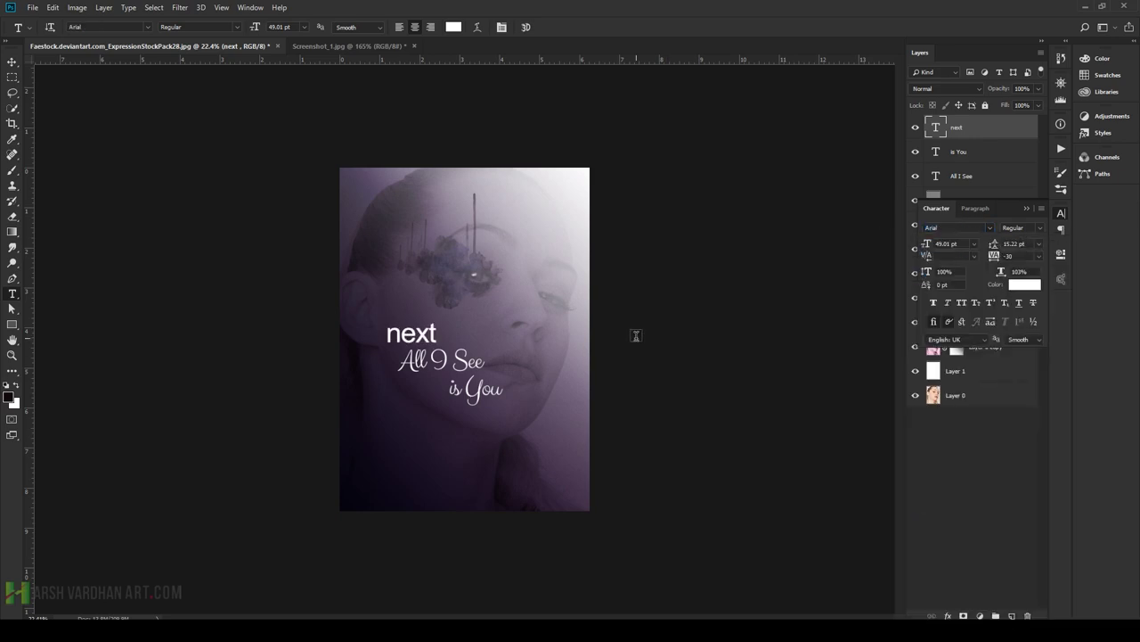
left_click_drag(929, 248, 912, 248)
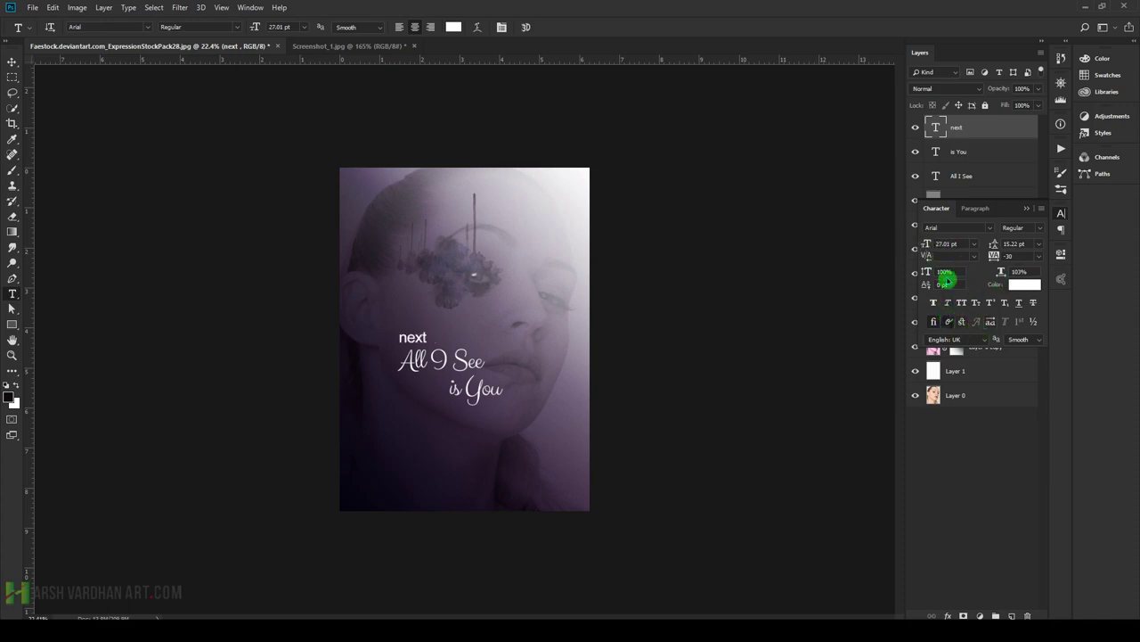
left_click(1036, 229)
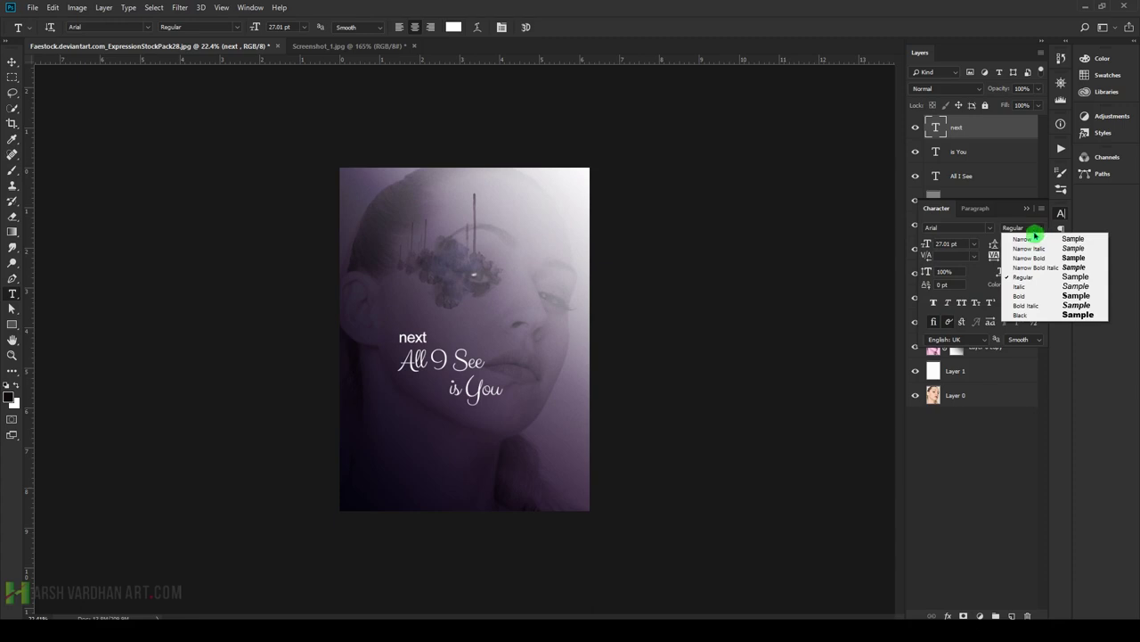
left_click(1030, 240)
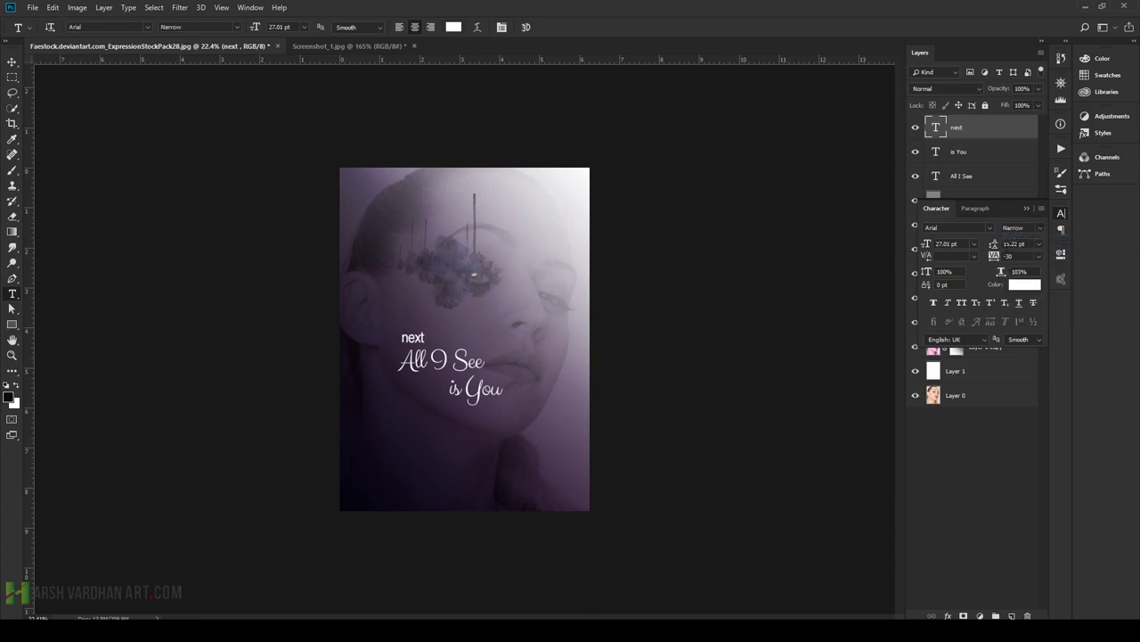
left_click_drag(924, 247, 929, 251)
- Complete the small line as 'next gen' and compare it with the reference poster
left_click(364, 50)
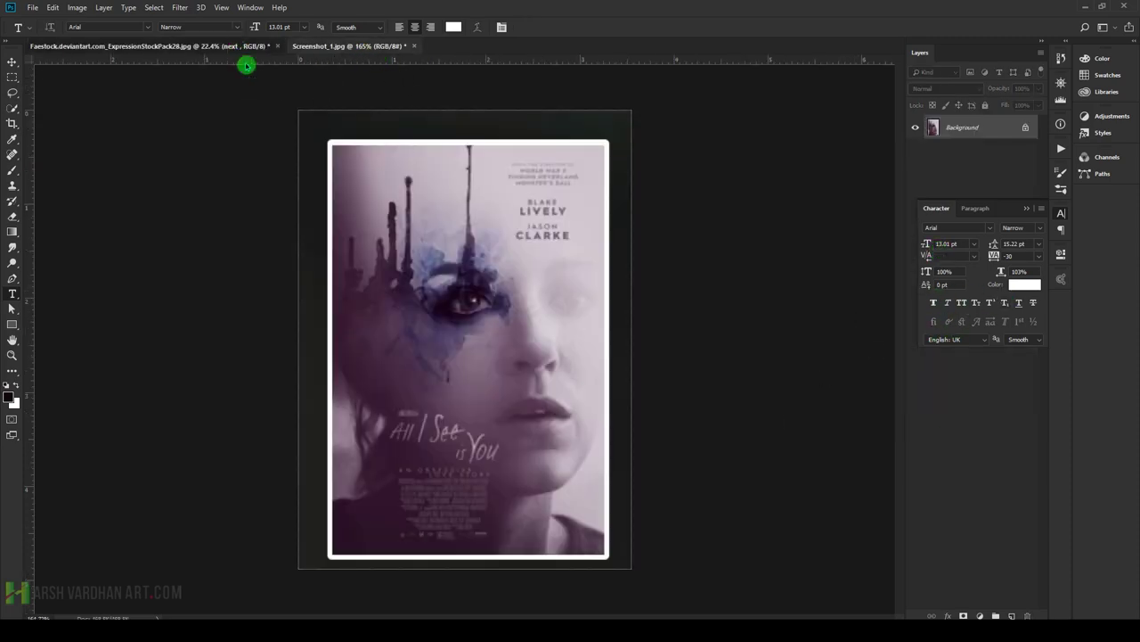
left_click(237, 49)
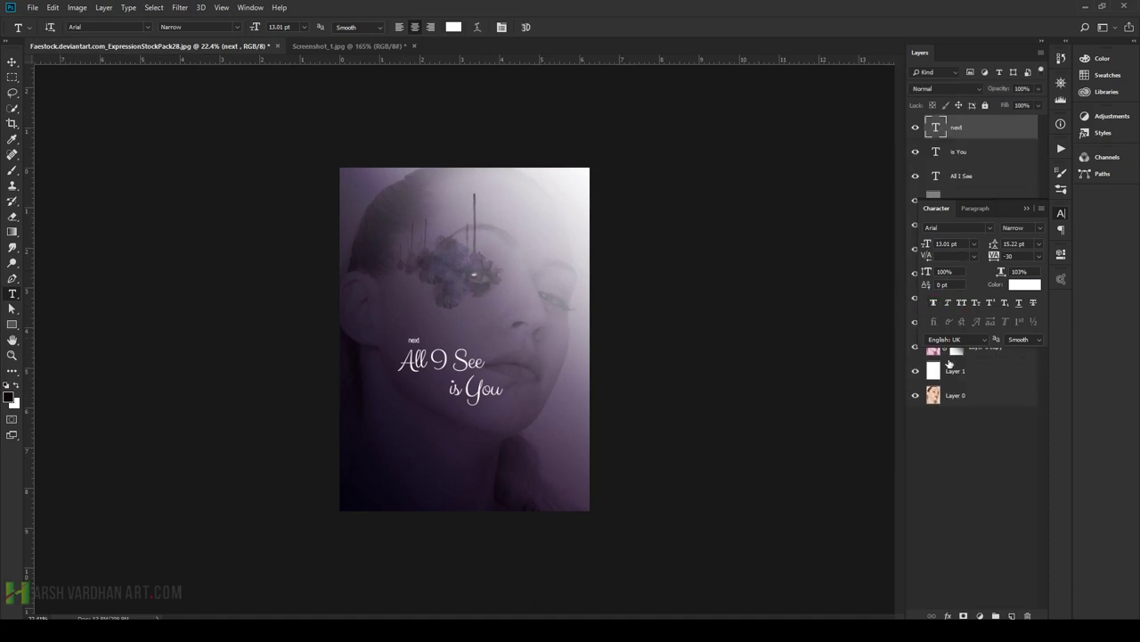
left_click(1017, 441)
double_click(935, 128)
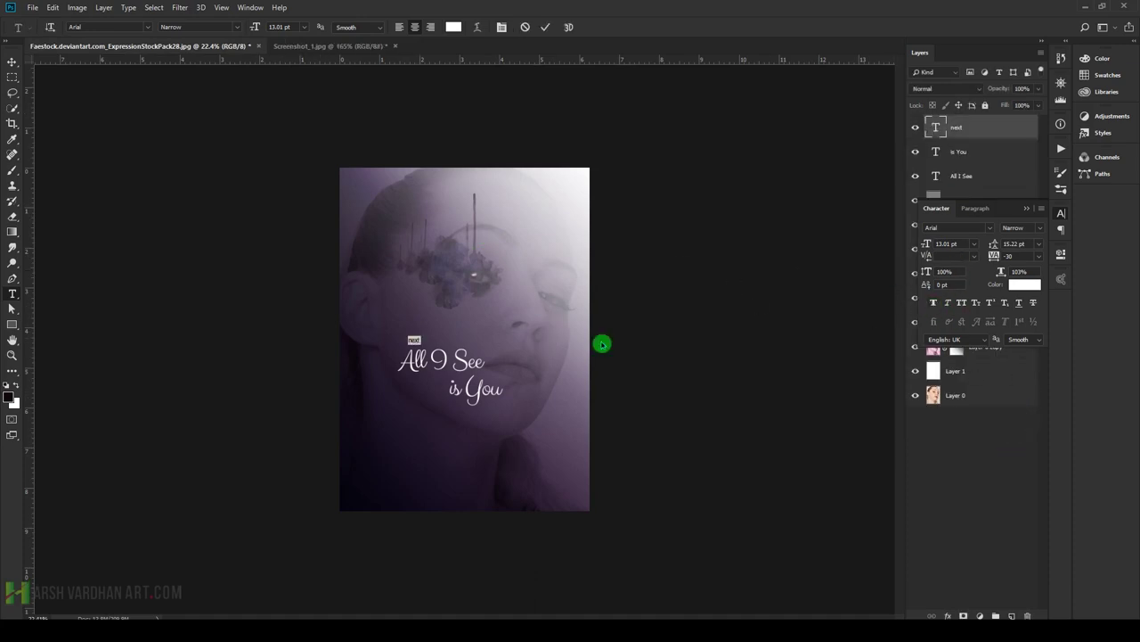
left_click(461, 356)
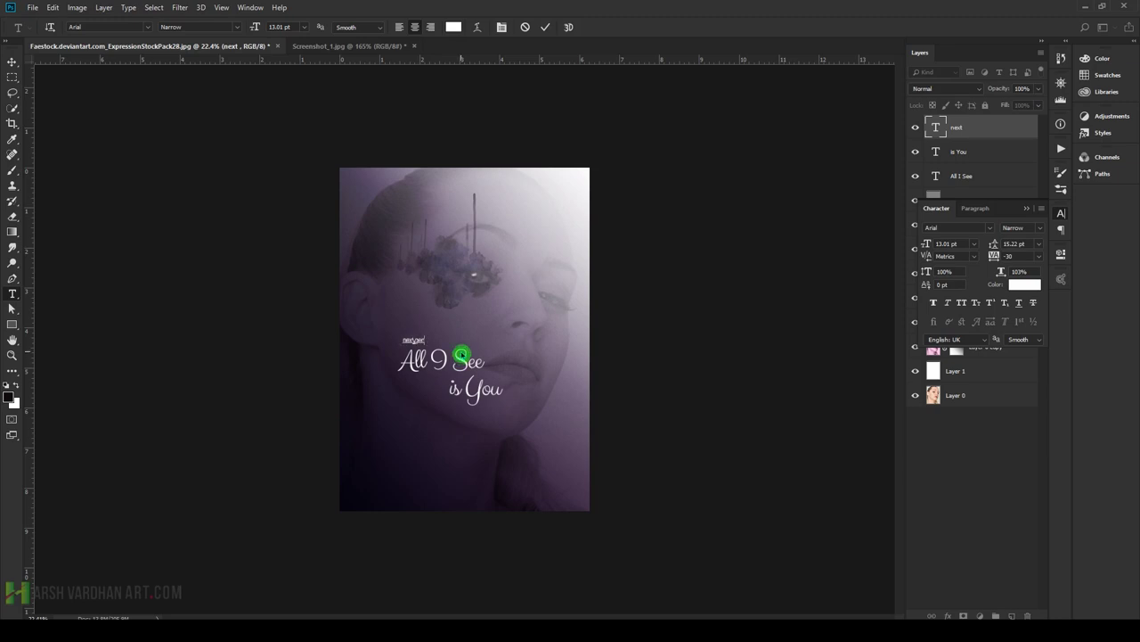
left_click(545, 27)
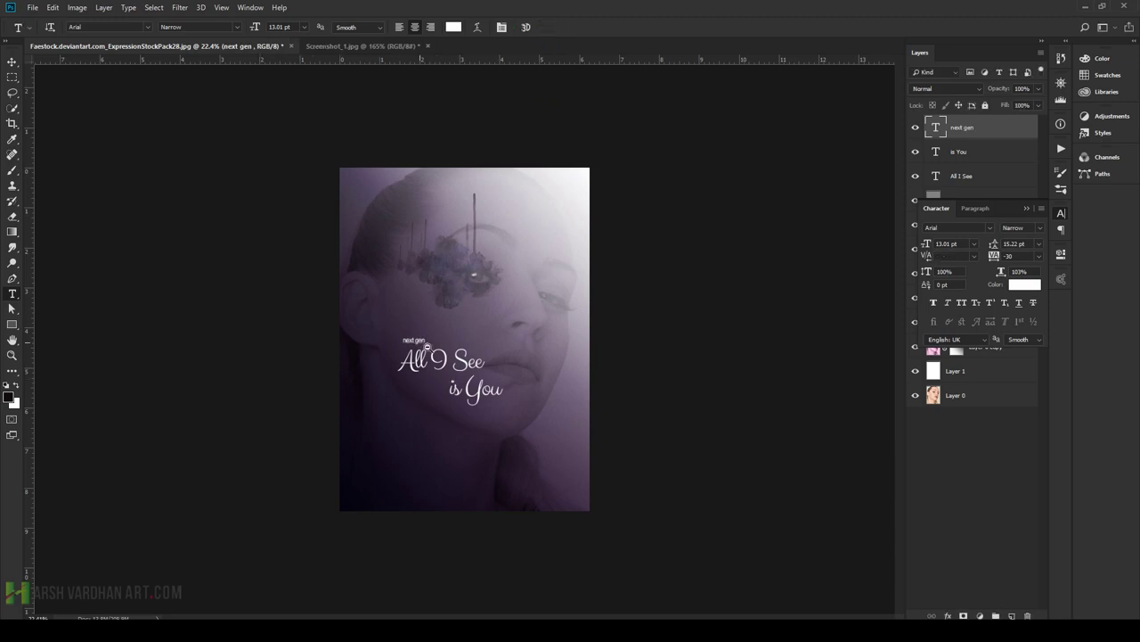
scroll(427, 348, "up", 3)
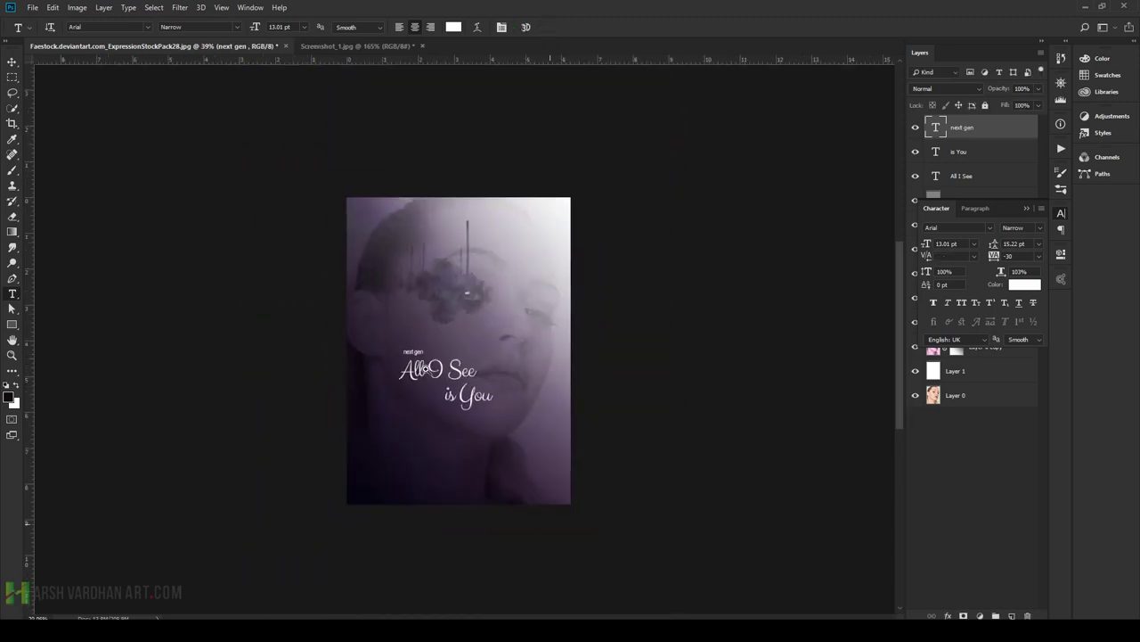
scroll(426, 367, "down", 3)
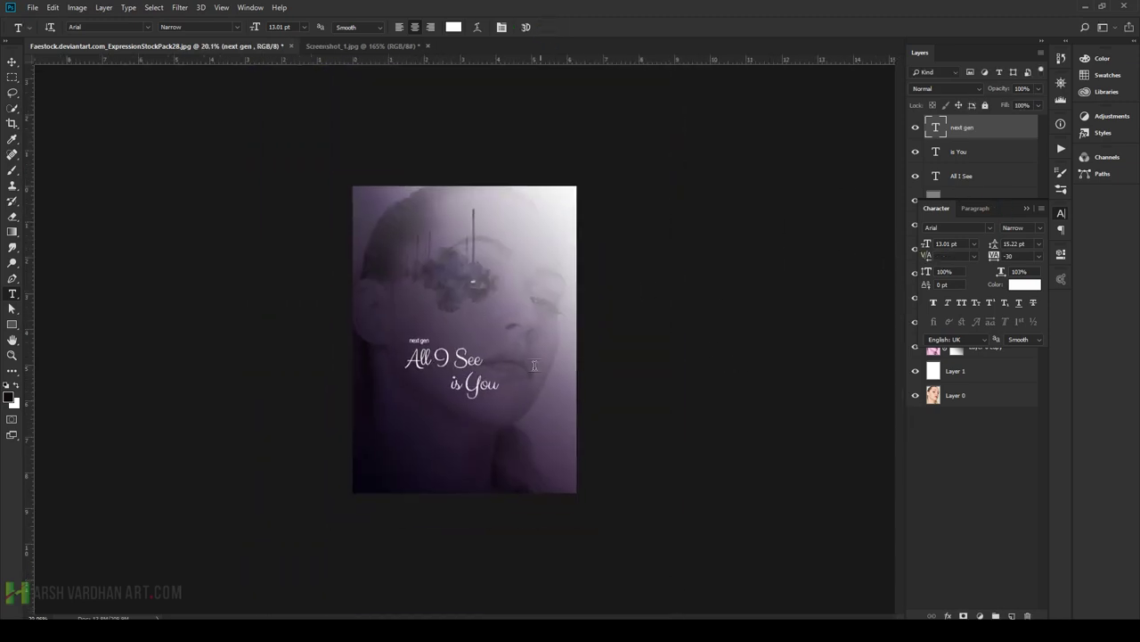
left_click(363, 45)
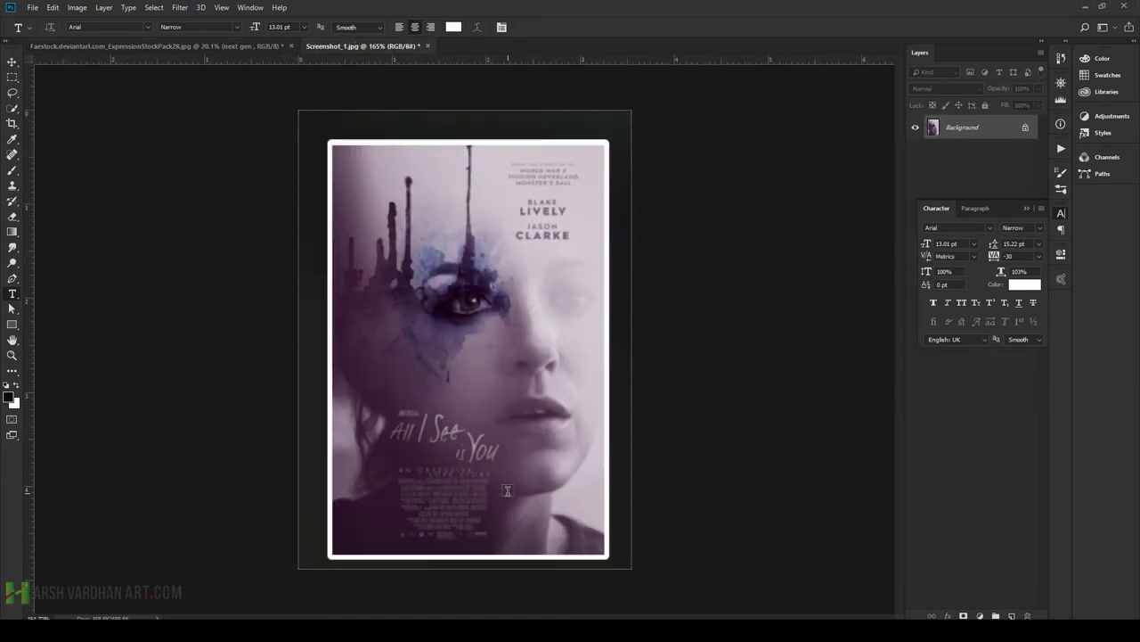
- Alt-drag a copy of 'next gen' below the title and retype it as 'The obsession of love'
left_click_drag(488, 513, 293, 445)
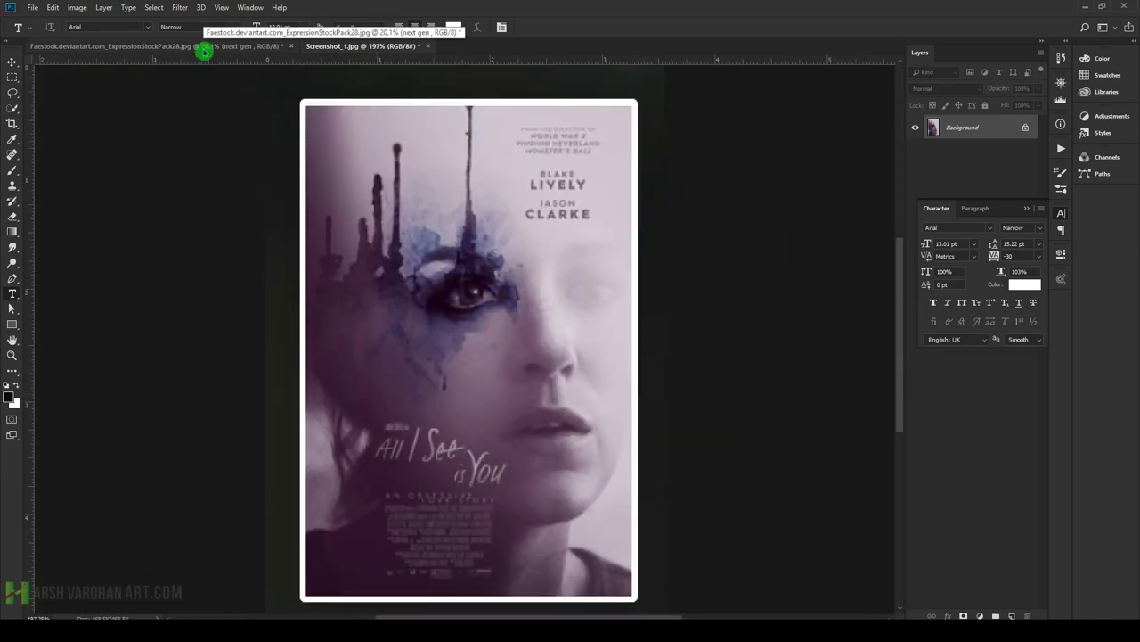
left_click(204, 51)
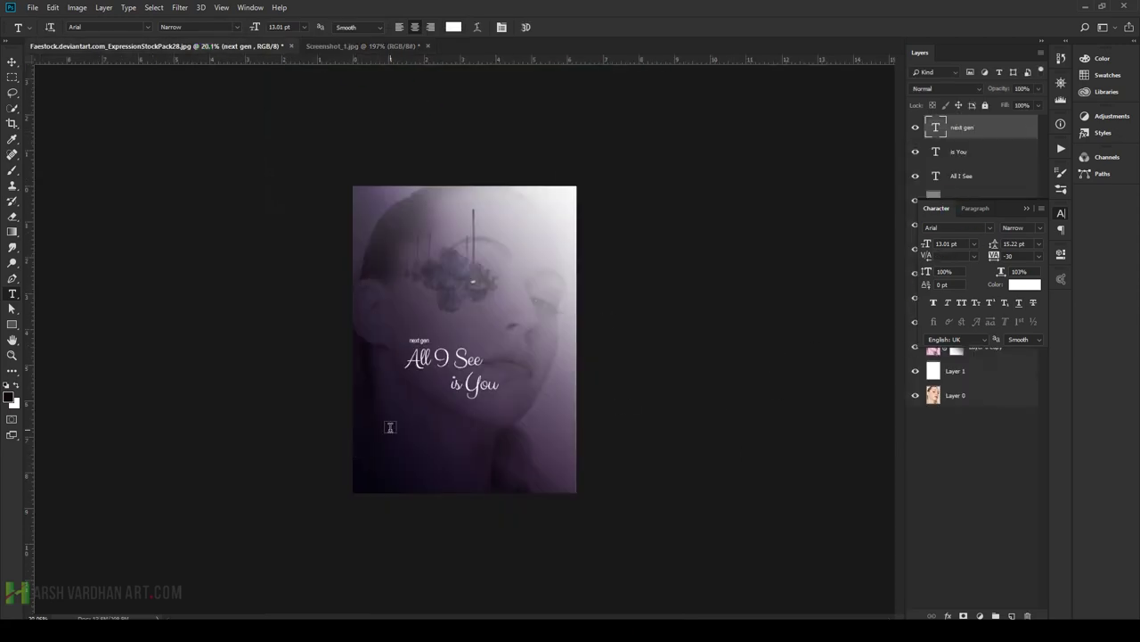
key("j")
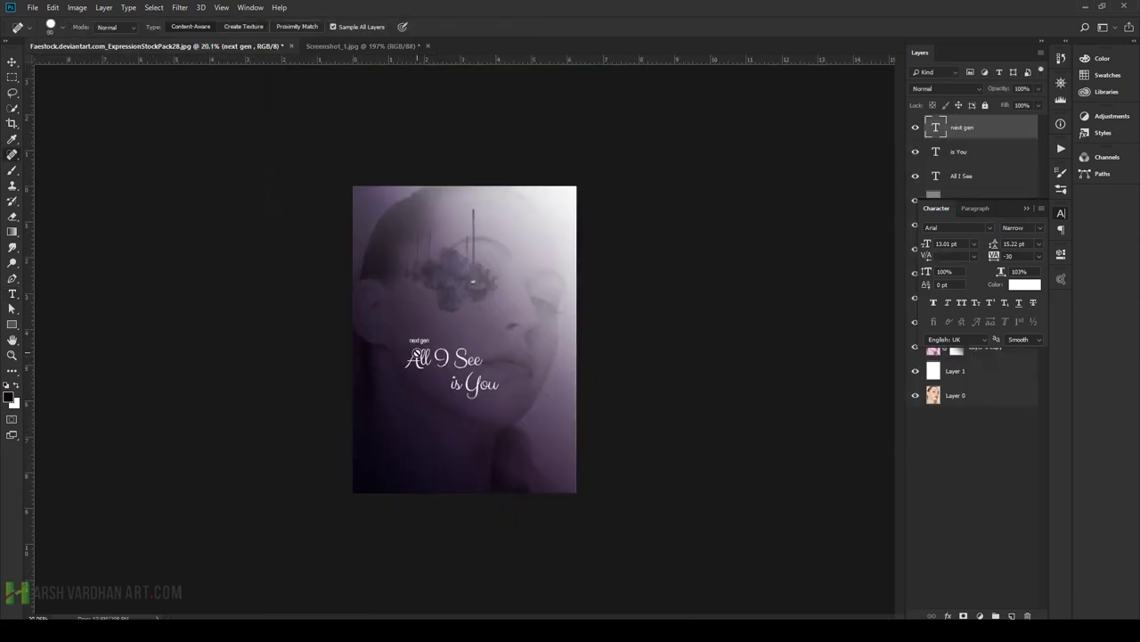
key("v")
left_click_drag(423, 343, 425, 421)
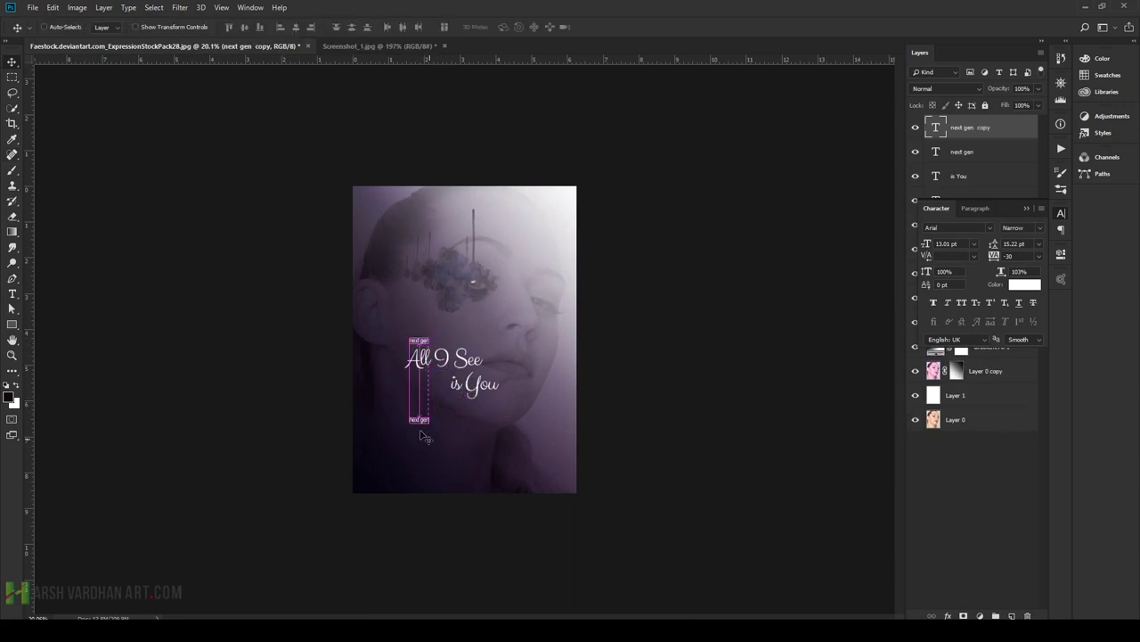
double_click(937, 130)
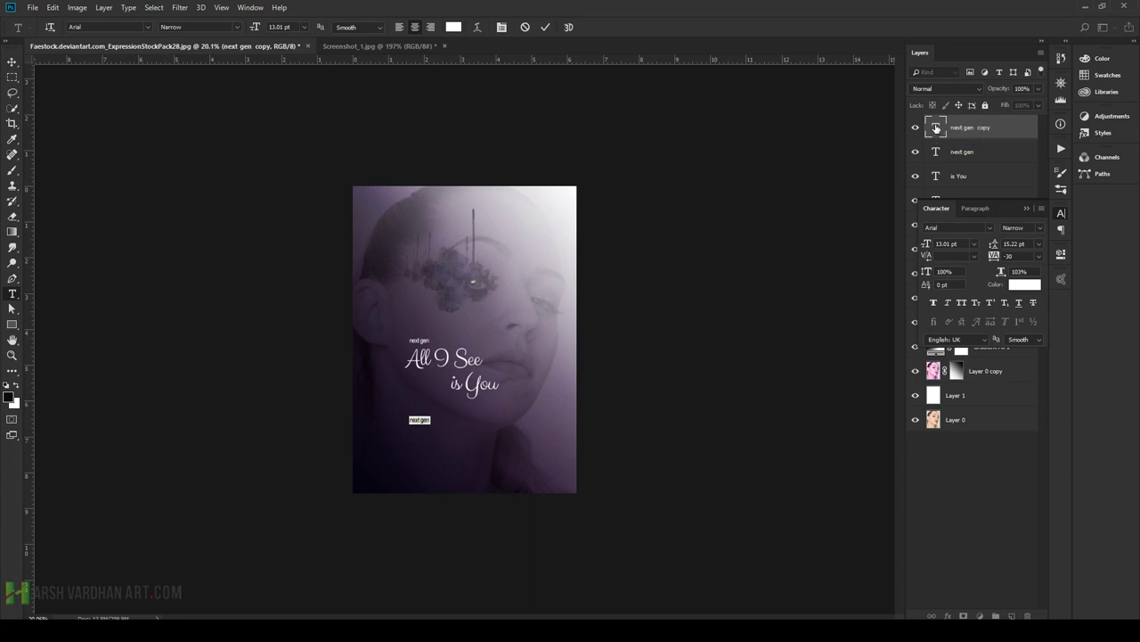
key("Left")
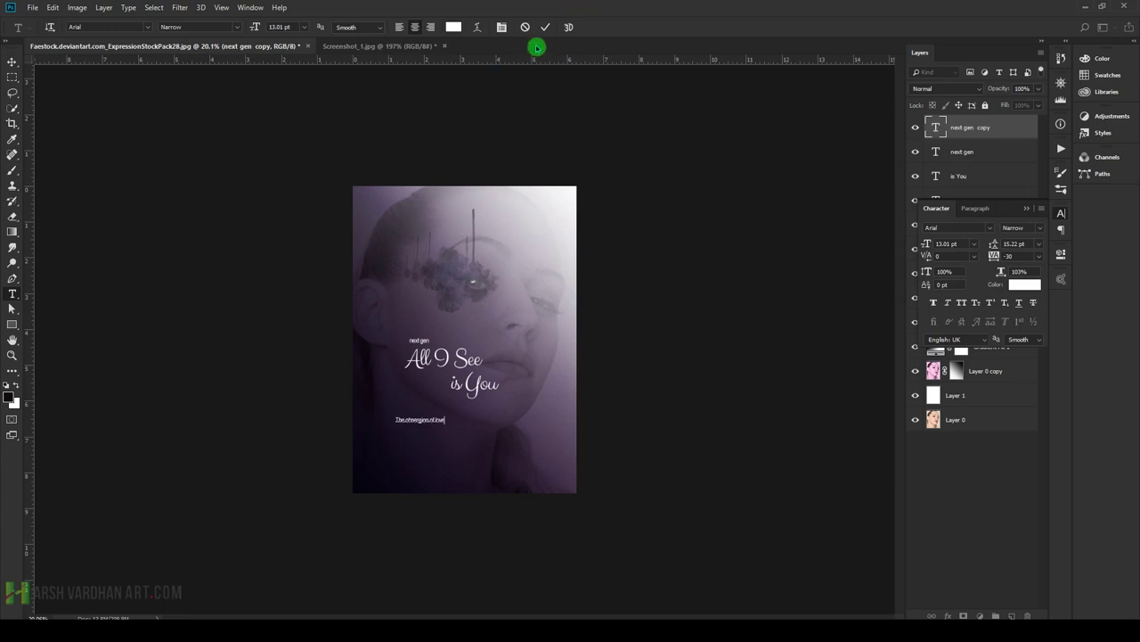
left_click(545, 27)
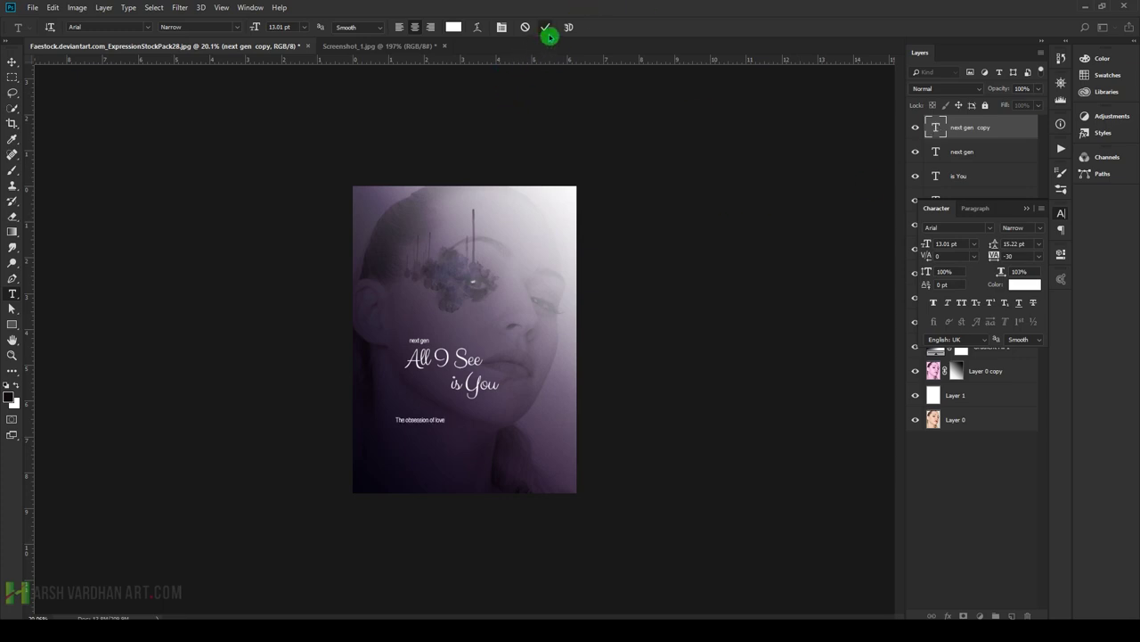
- Set the tagline in all caps with 30.22 pt leading, 510 tracking and 154% scale, centred under the title
left_click(962, 304)
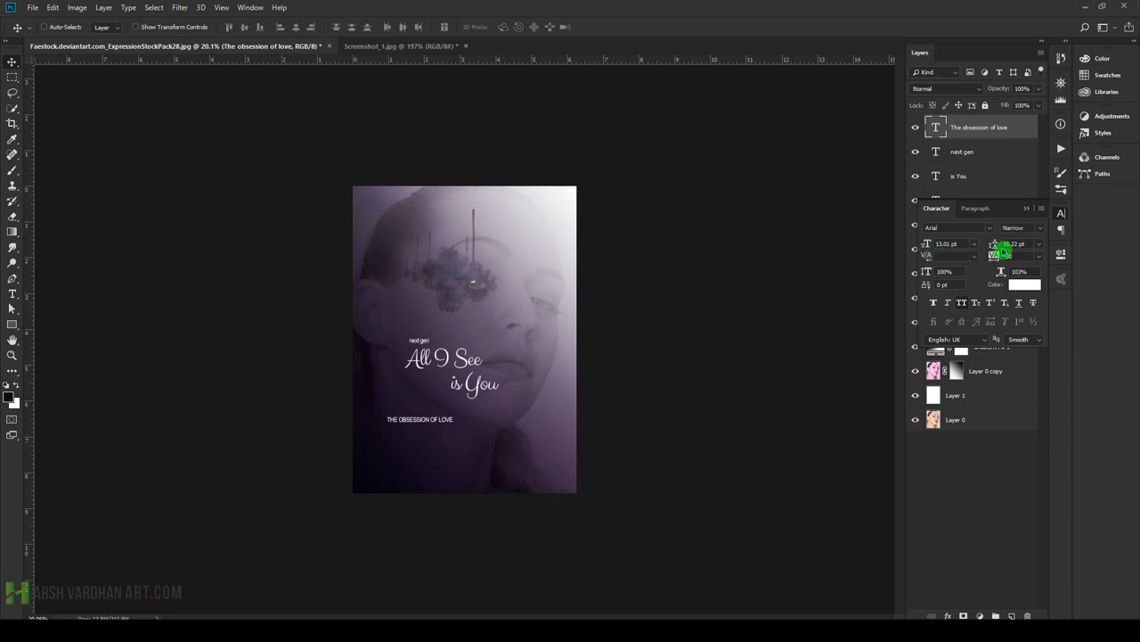
left_click(1007, 244)
left_click_drag(924, 271, 1024, 258)
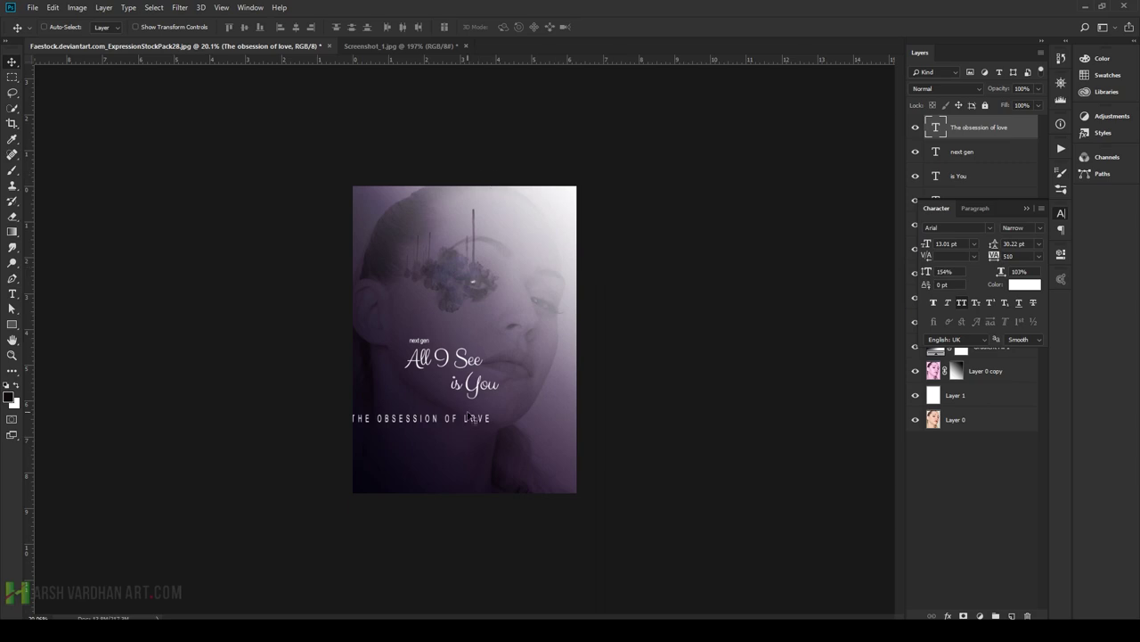
left_click_drag(471, 422, 491, 422)
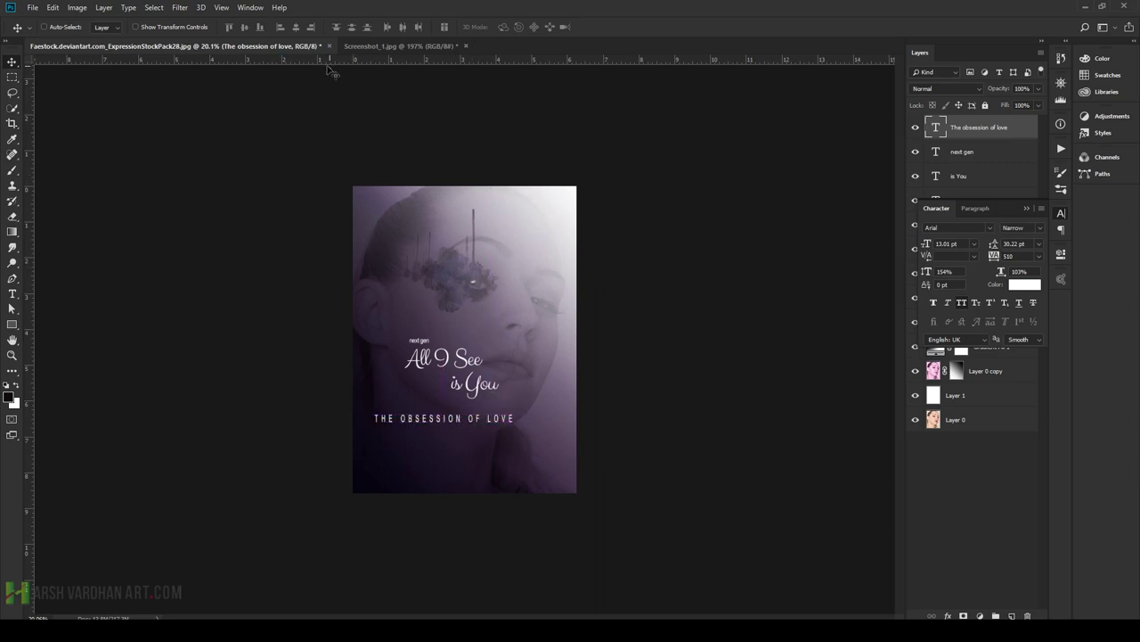
- Check the reference poster and duplicate the tagline into a second line below
left_click(374, 46)
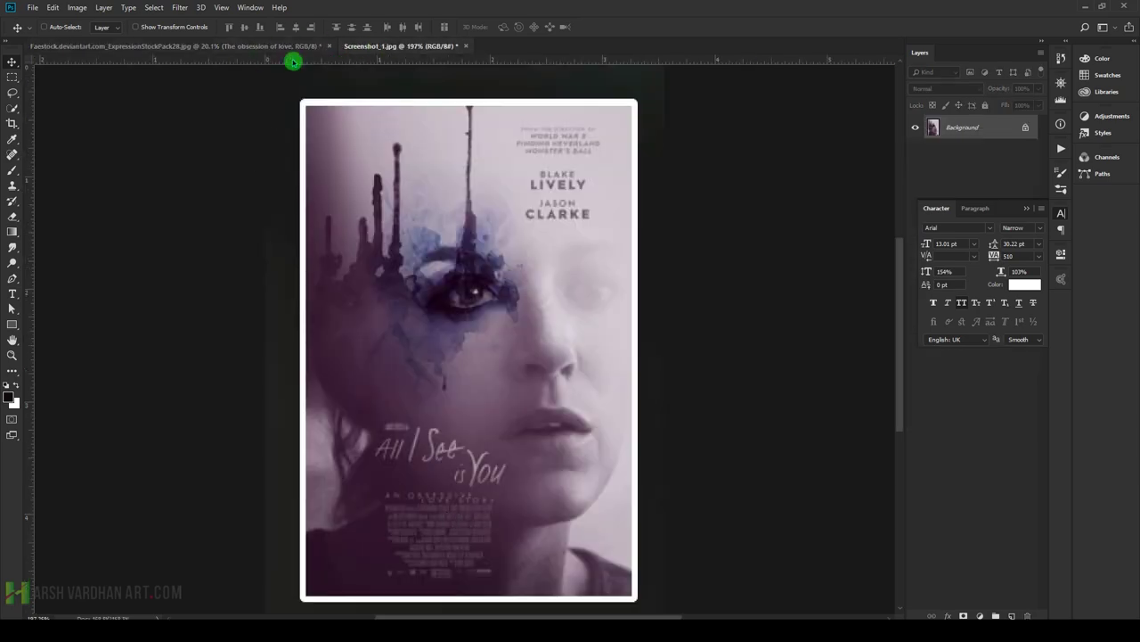
left_click(231, 51)
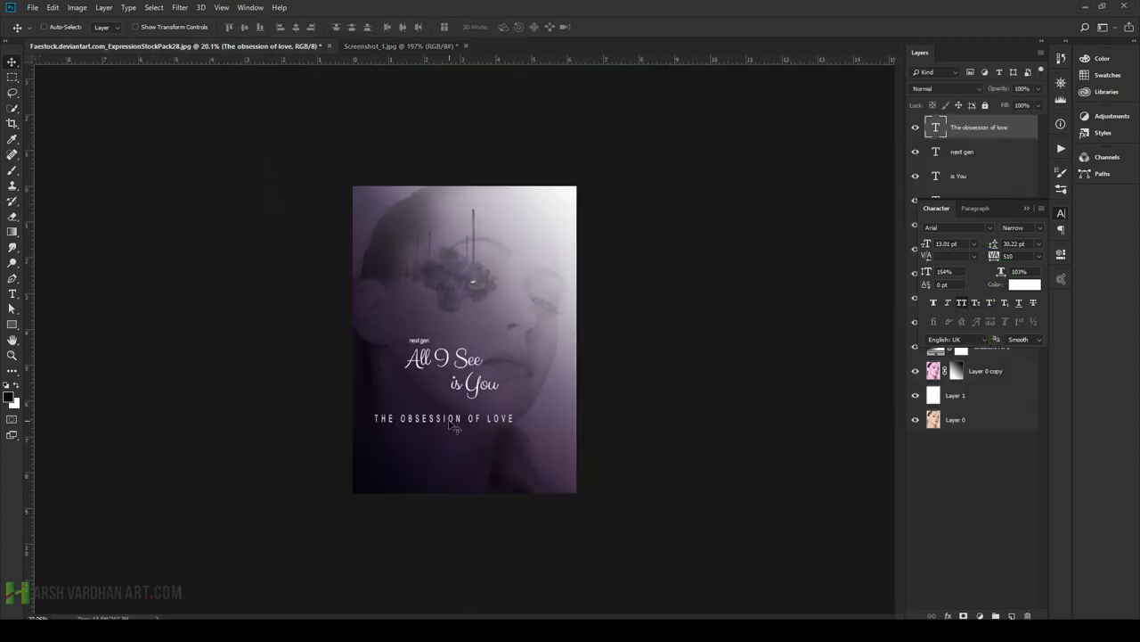
mouse_move(453, 426)
left_mouse_down()
mouse_move(455, 448)
mouse_move(453, 435)
left_mouse_up()
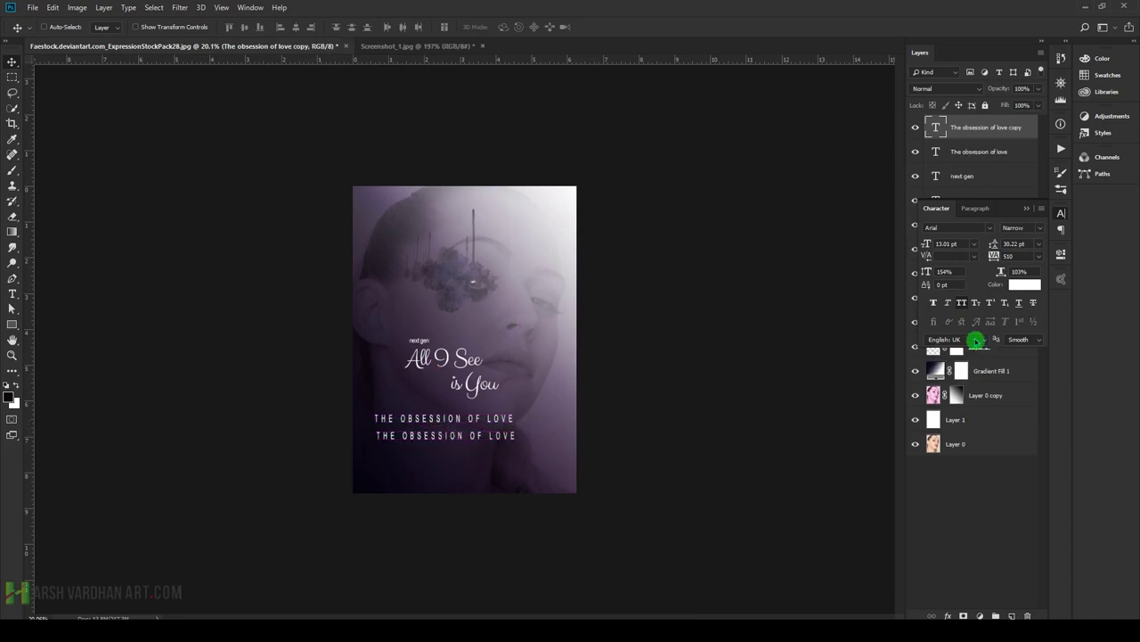
- Tighten the second tagline's letter spacing and stretch it to 247% vertical scale
left_click(390, 46)
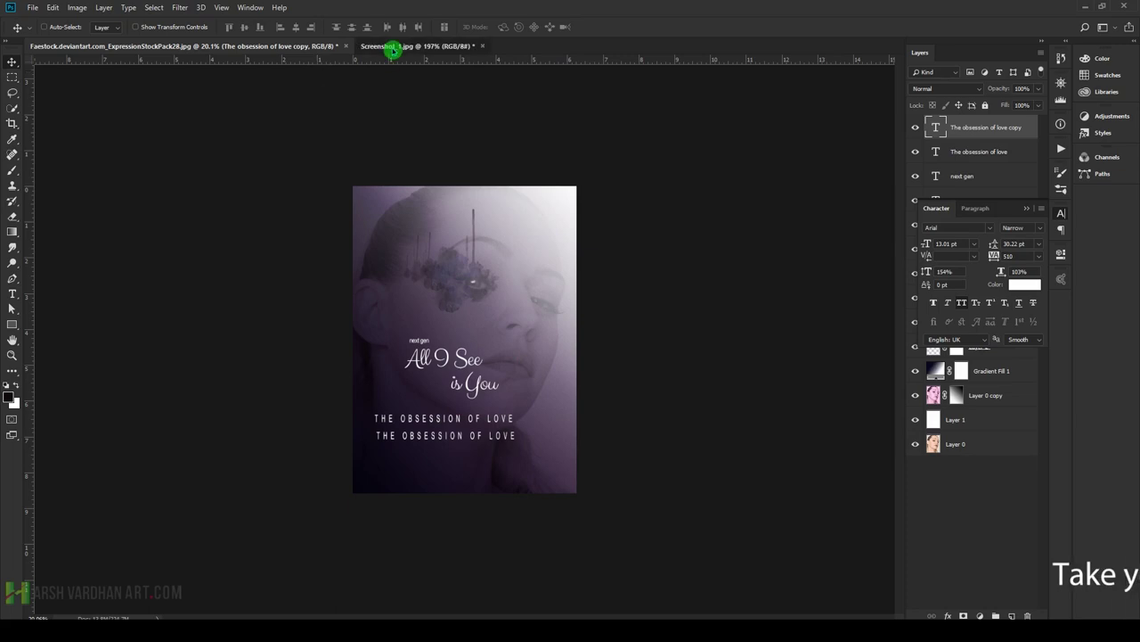
left_click(305, 46)
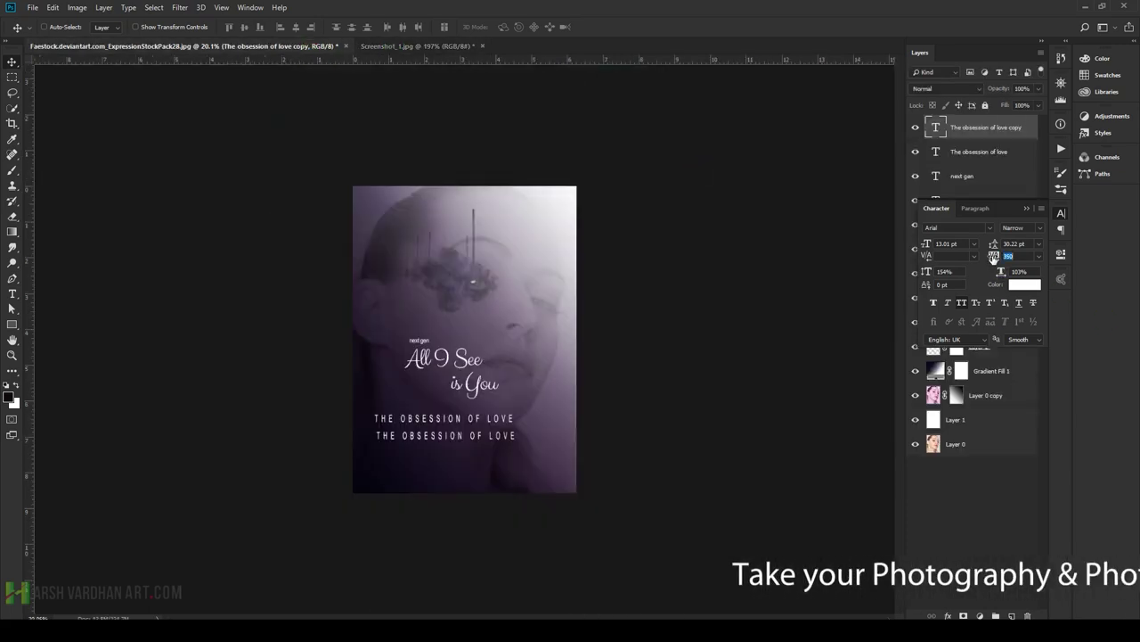
mouse_move(995, 256)
left_mouse_down()
mouse_move(982, 258)
mouse_move(992, 257)
left_mouse_up()
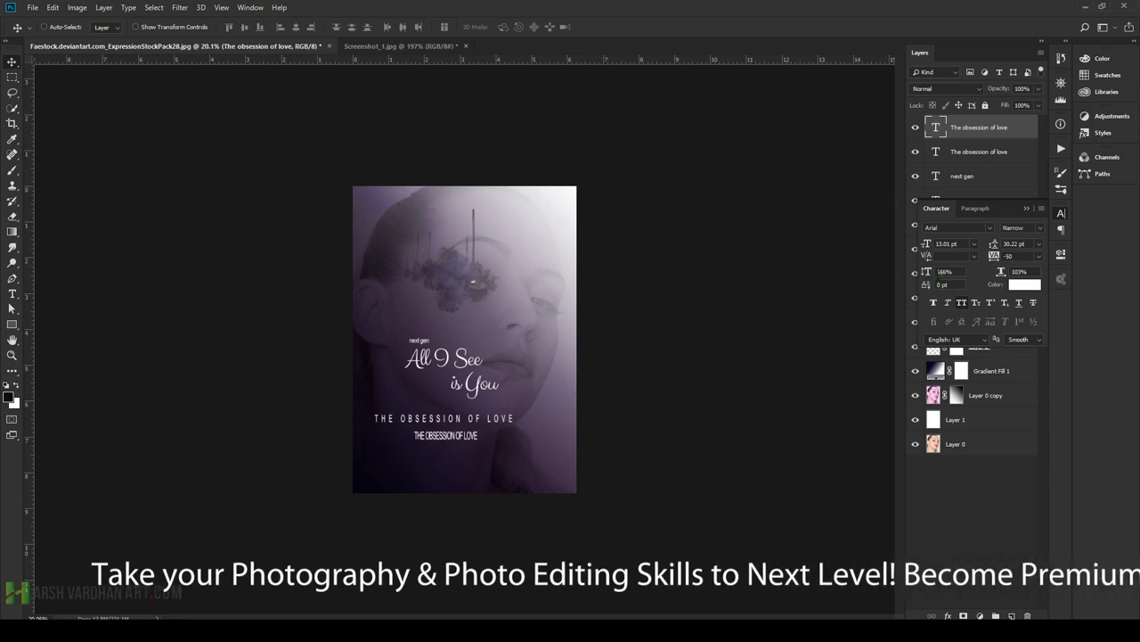
type("247")
key("Return")
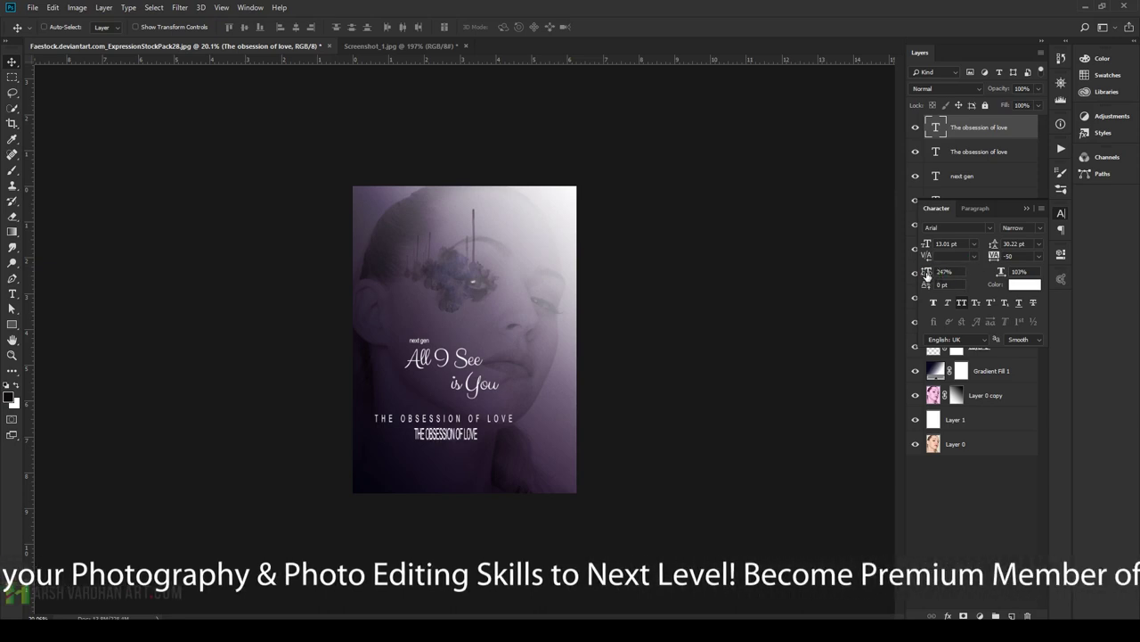
left_click(927, 276)
left_click_drag(996, 259, 996, 260)
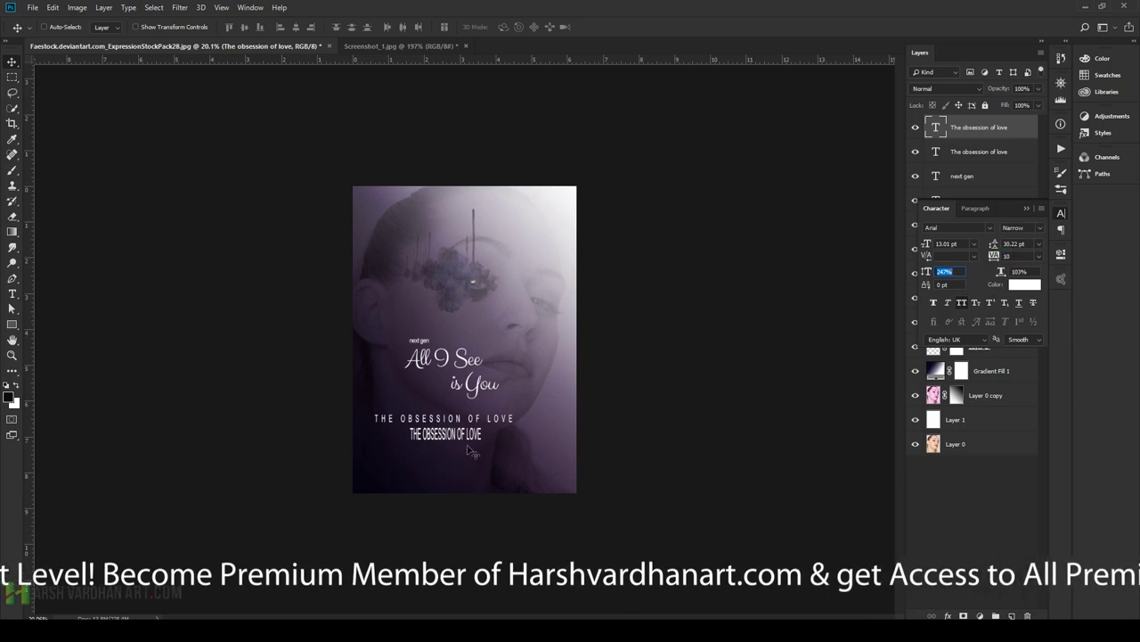
- Colour the bottom tagline grey and shift it left of centre
left_click(1026, 292)
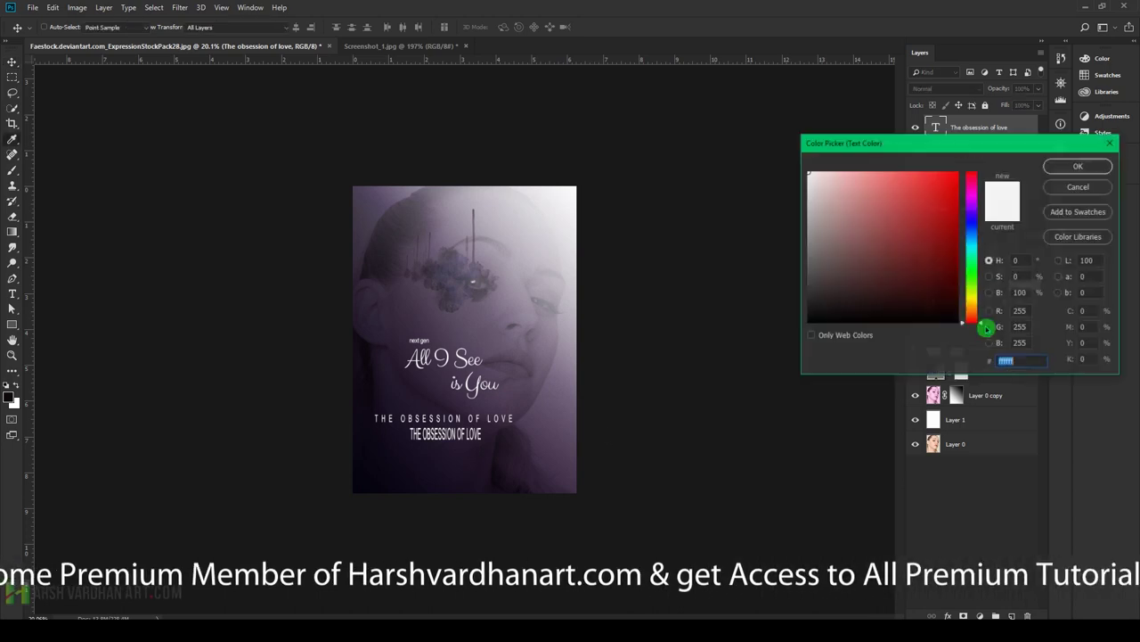
left_click_drag(831, 305, 811, 246)
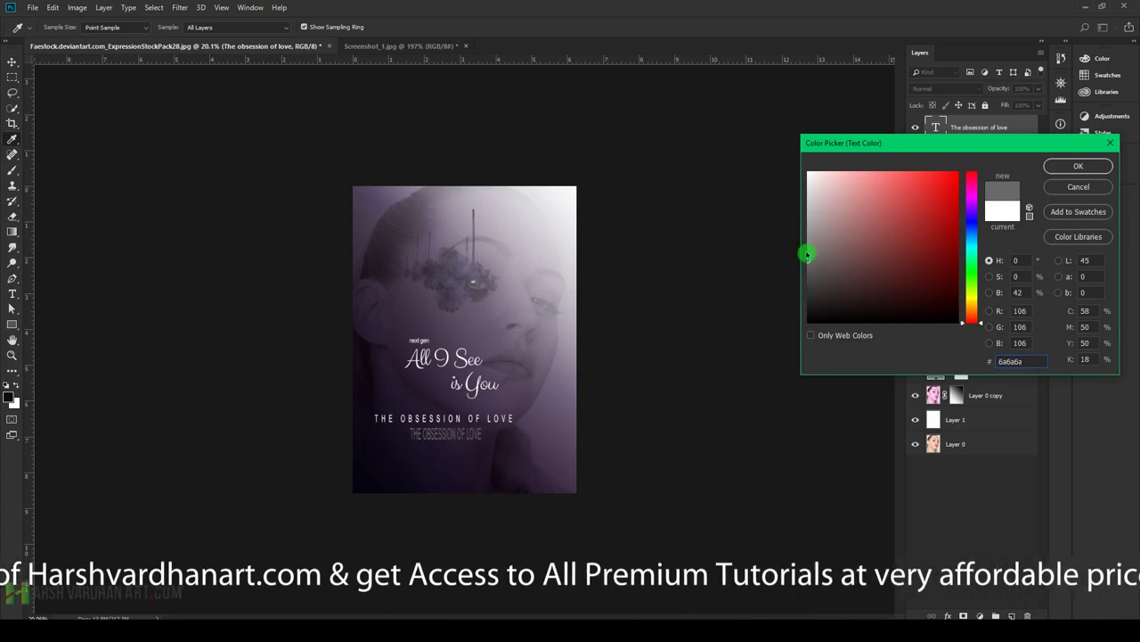
left_click(1078, 166)
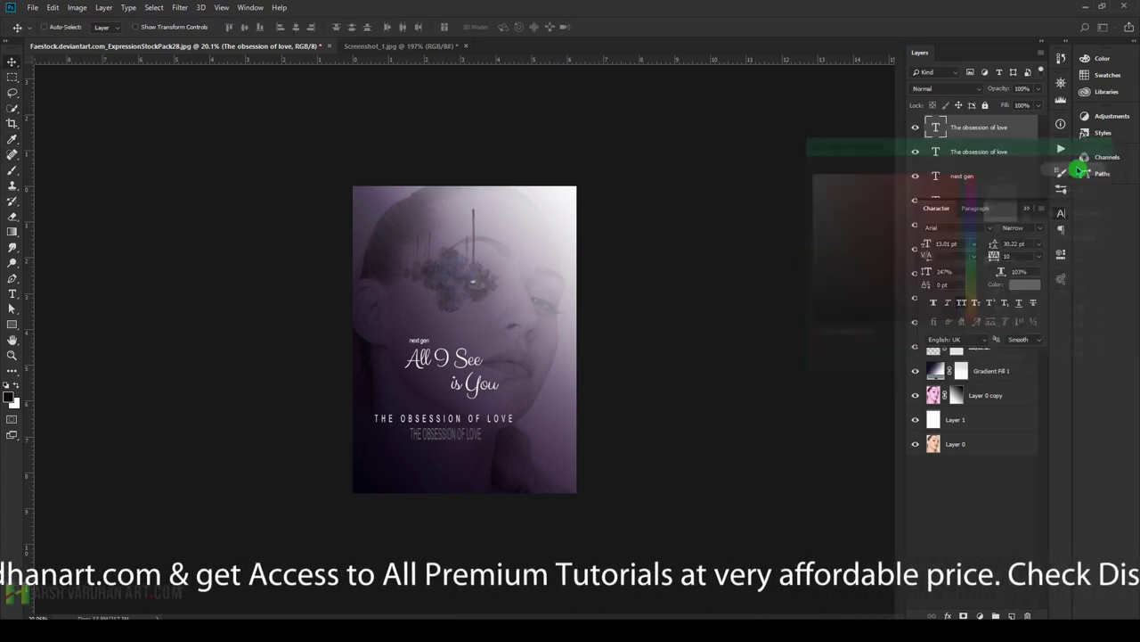
left_click(391, 49)
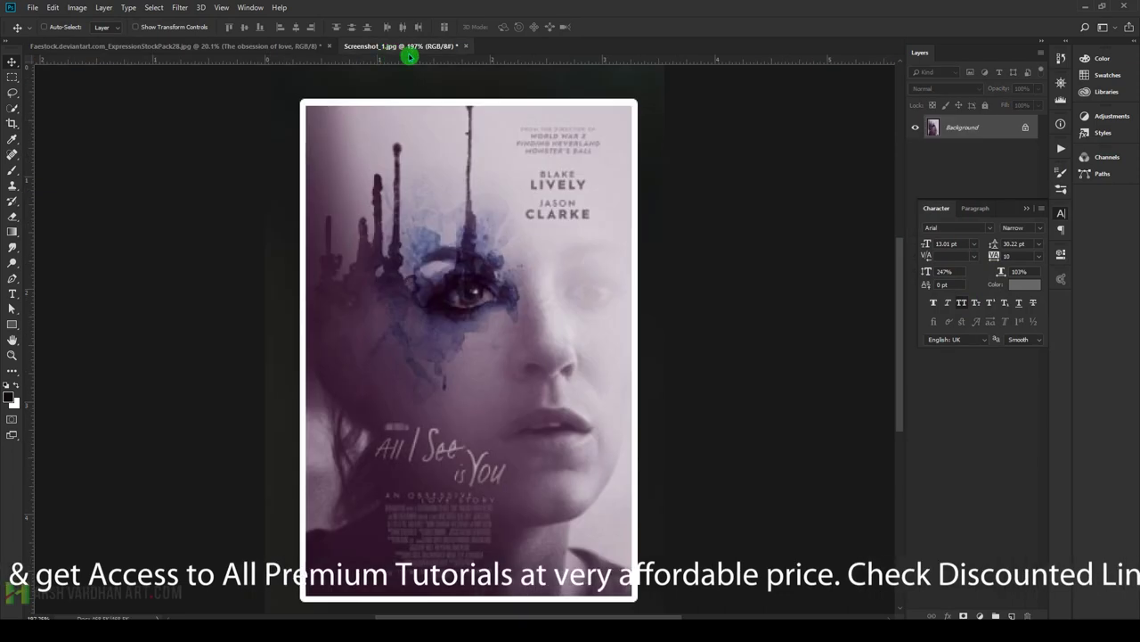
left_click(280, 48)
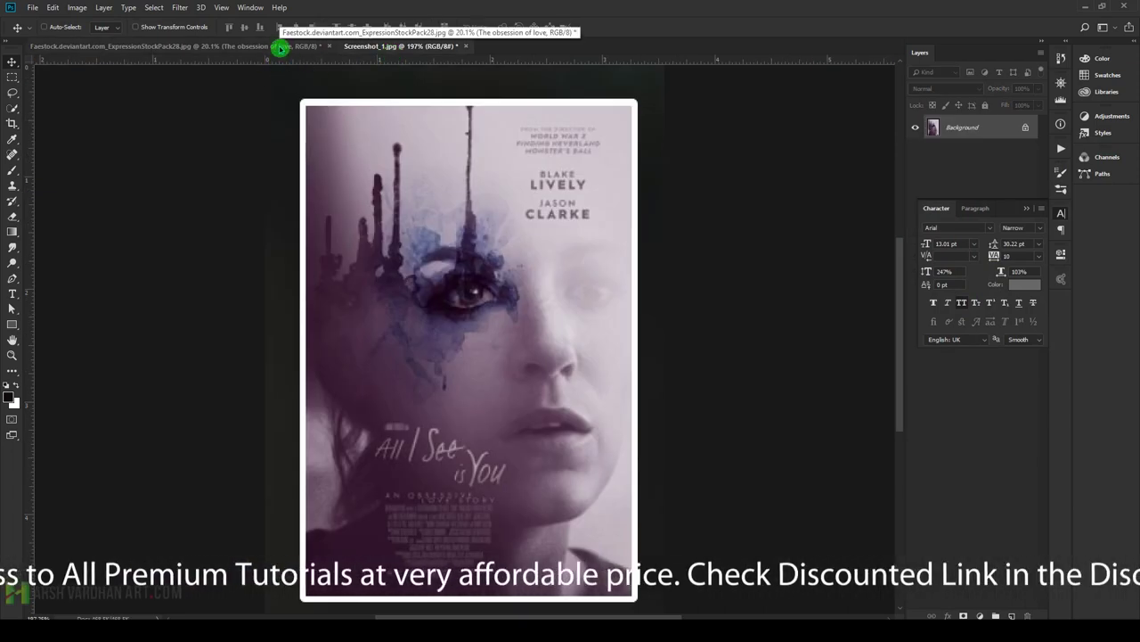
left_click_drag(448, 438, 489, 441)
- Shorten the third tagline copy to 'The obses', shrink it to 2 pt, and place it between the taglines
double_click(936, 127)
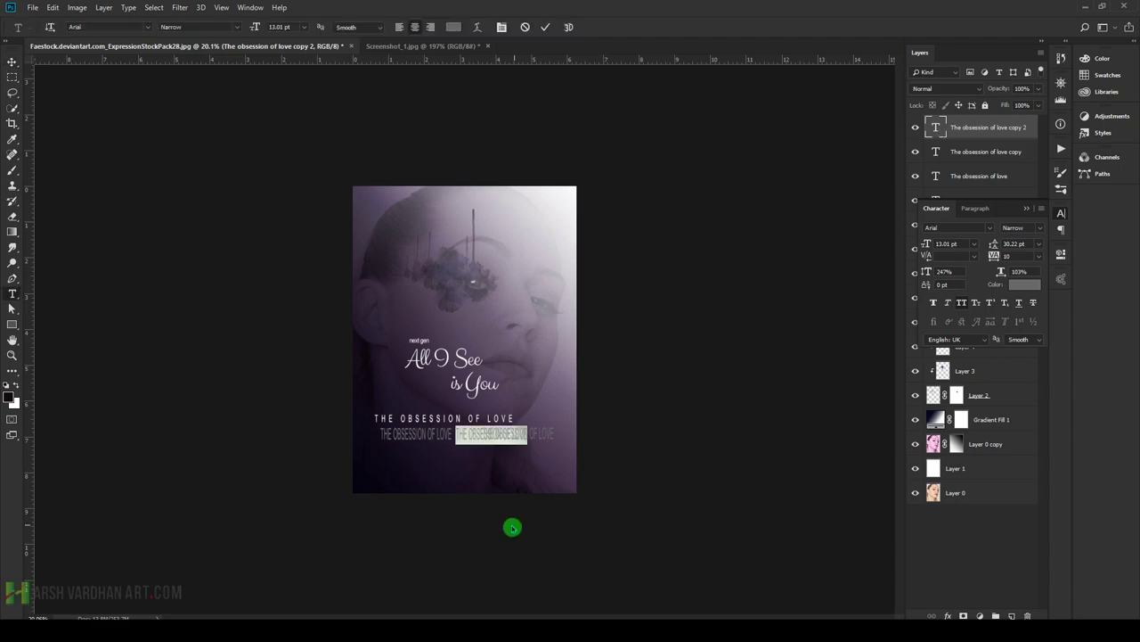
left_click(481, 435)
left_click_drag(481, 435, 570, 437)
left_click(570, 438)
key("BackSpace")
key("BackSpace")
key("BackSpace")
key("BackSpace")
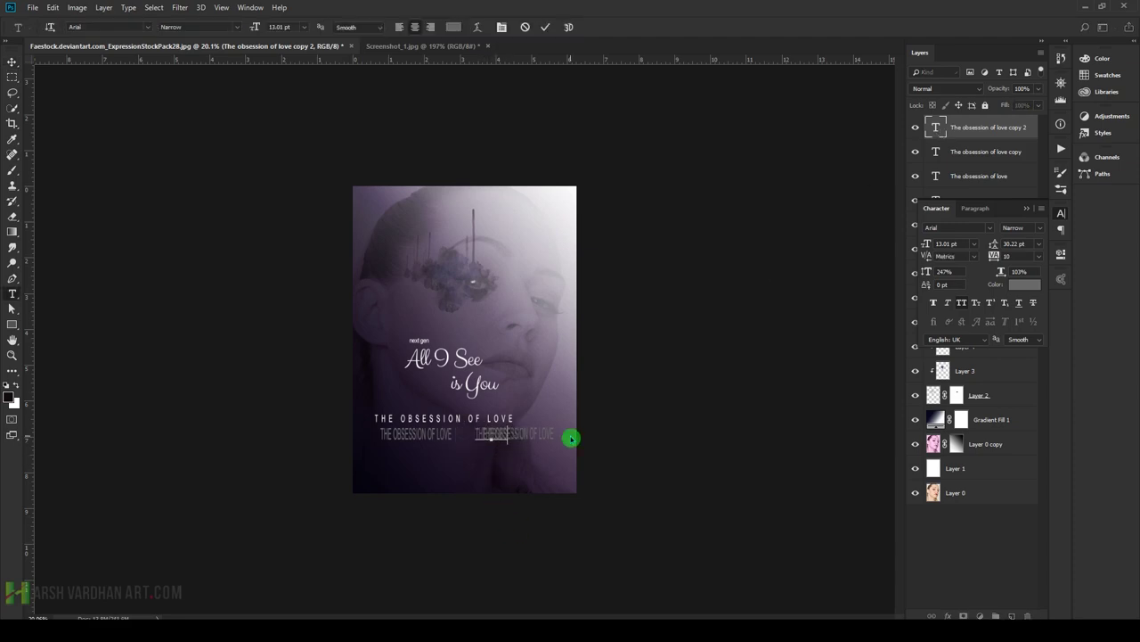
left_click(544, 27)
key("v")
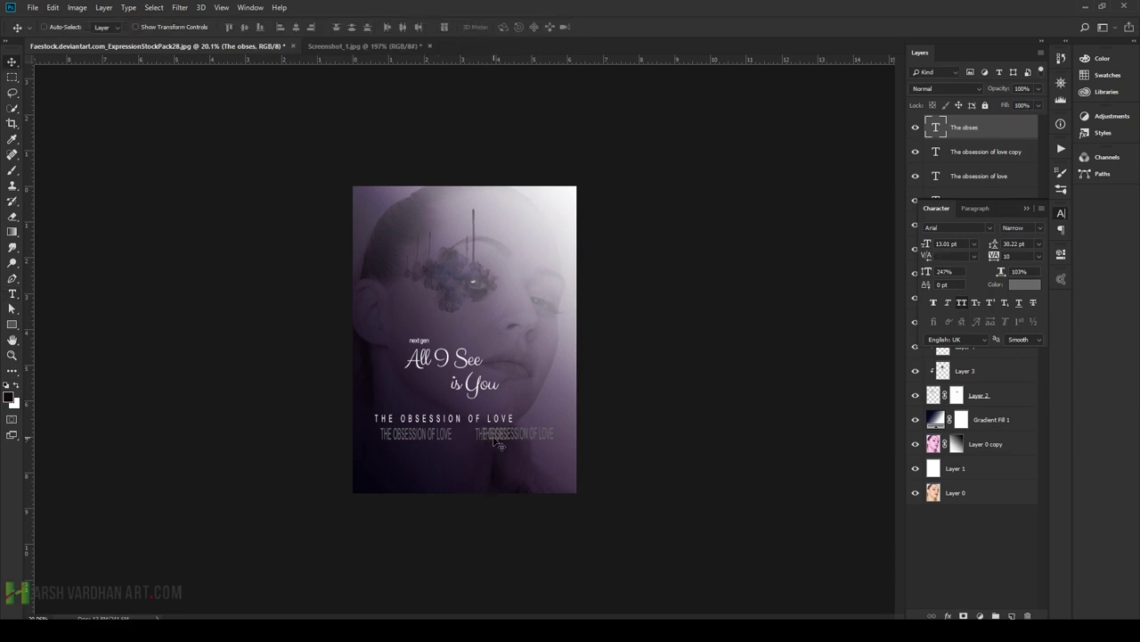
left_click_drag(495, 438, 468, 437)
left_click_drag(928, 246, 927, 245)
left_click_drag(469, 443, 515, 433)
- Select all three tagline text layers together for grouping
left_click(526, 445)
left_click(933, 209)
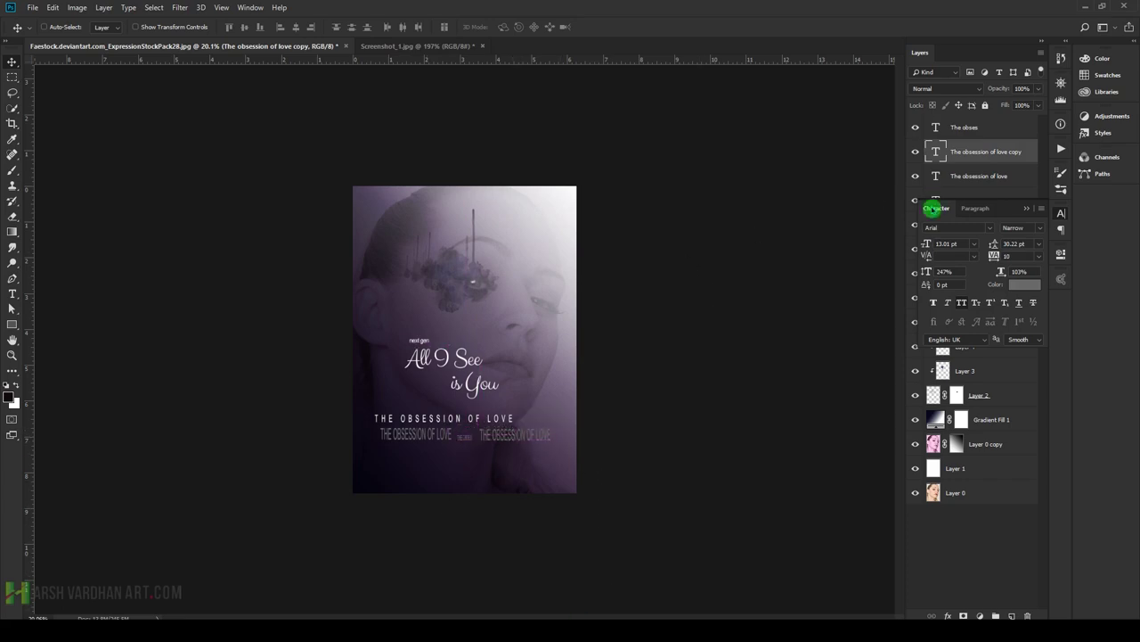
left_click(988, 167)
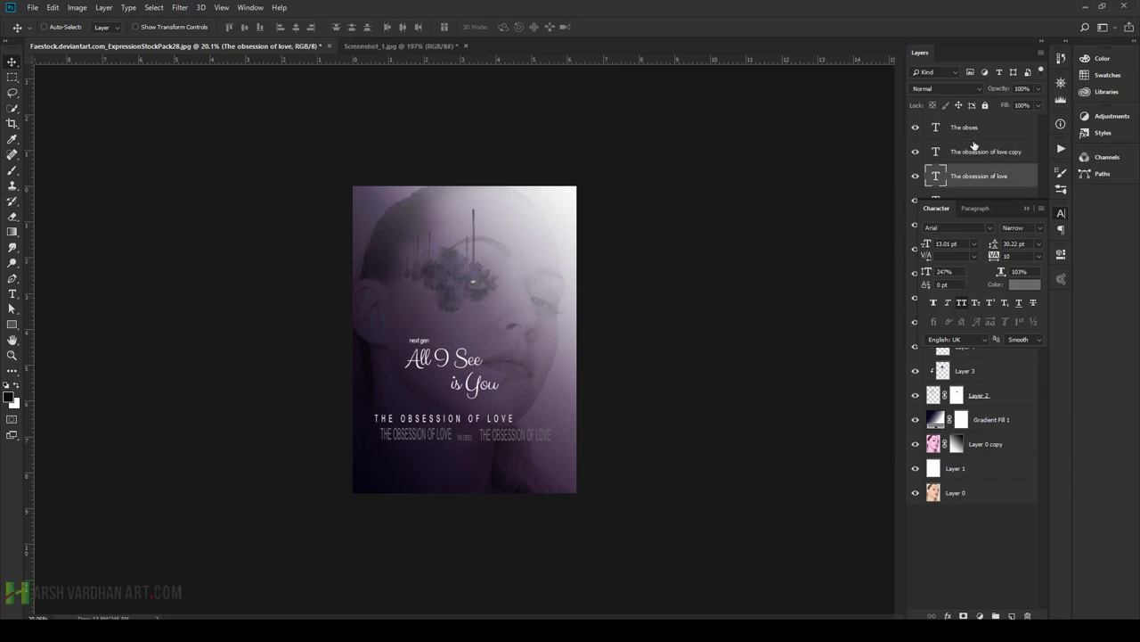
left_click(969, 130, "shift")
- Group the tagline text layers and Alt-drag a copy of Group 1 into a row below
key("ctrl+g")
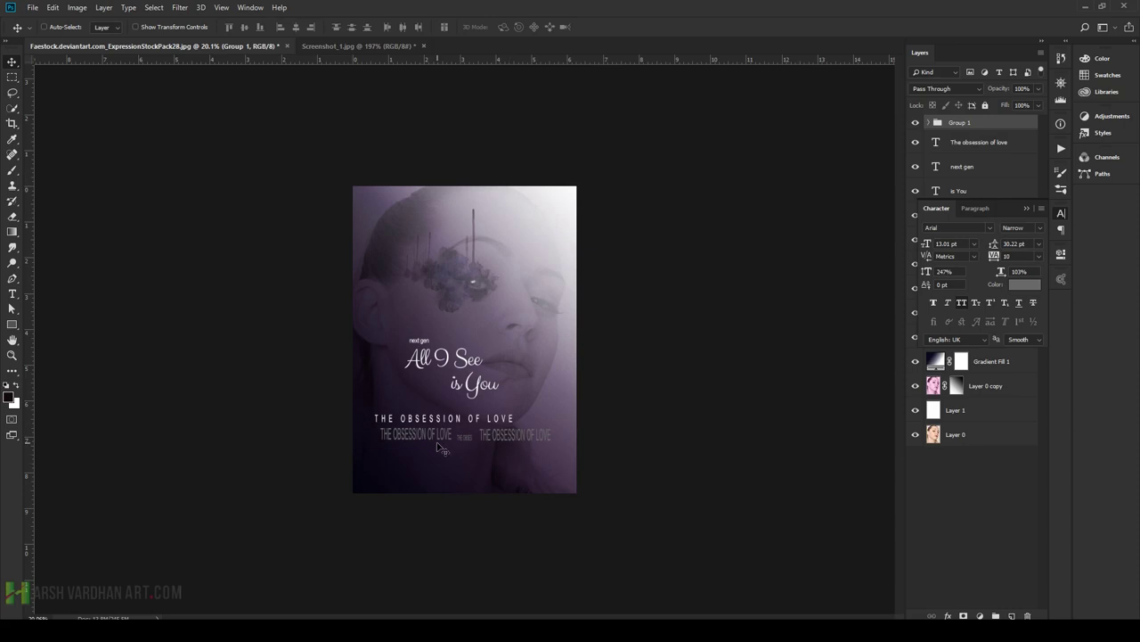
left_click_drag(436, 441, 435, 467)
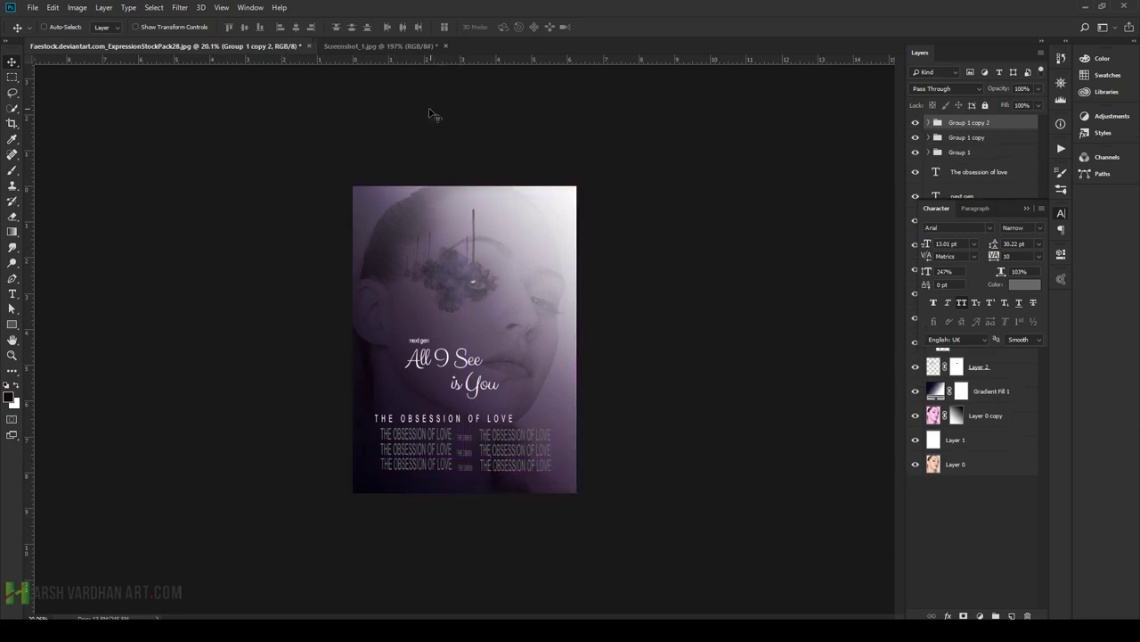
left_click(379, 45)
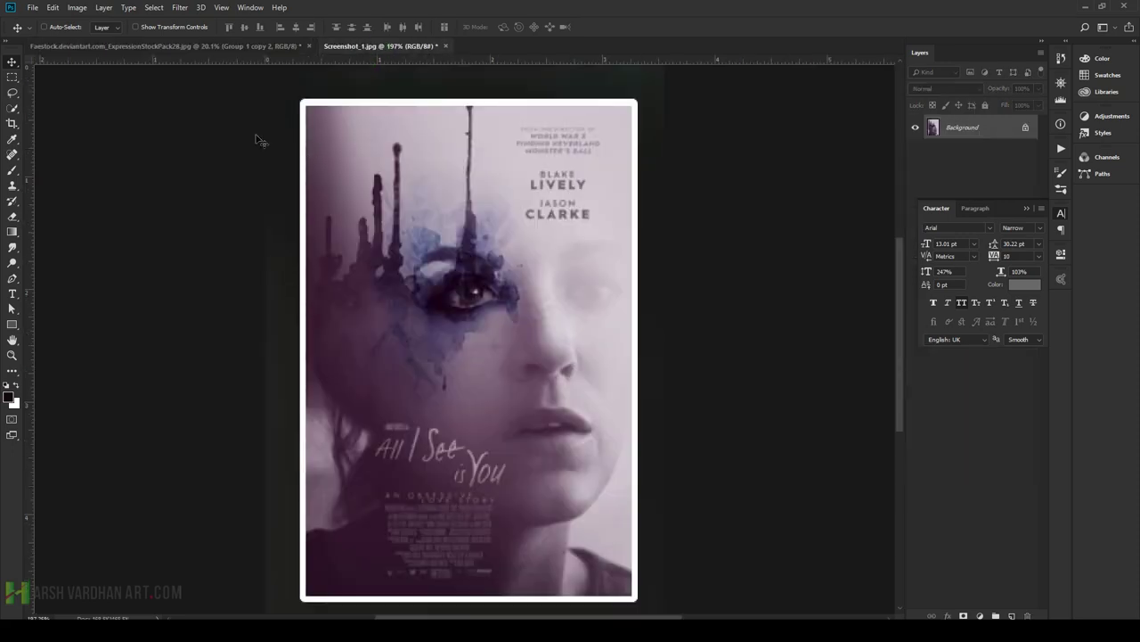
left_click(219, 45)
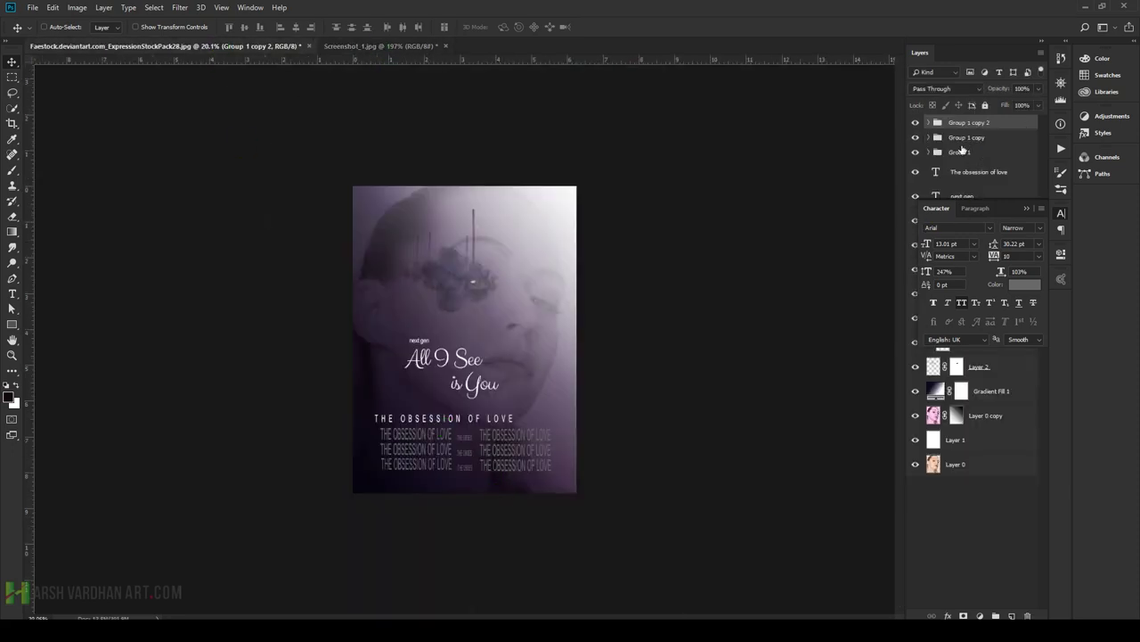
- Scale the three stacked tagline groups to about 69% and nudge the block left and down
left_click(963, 151, "shift")
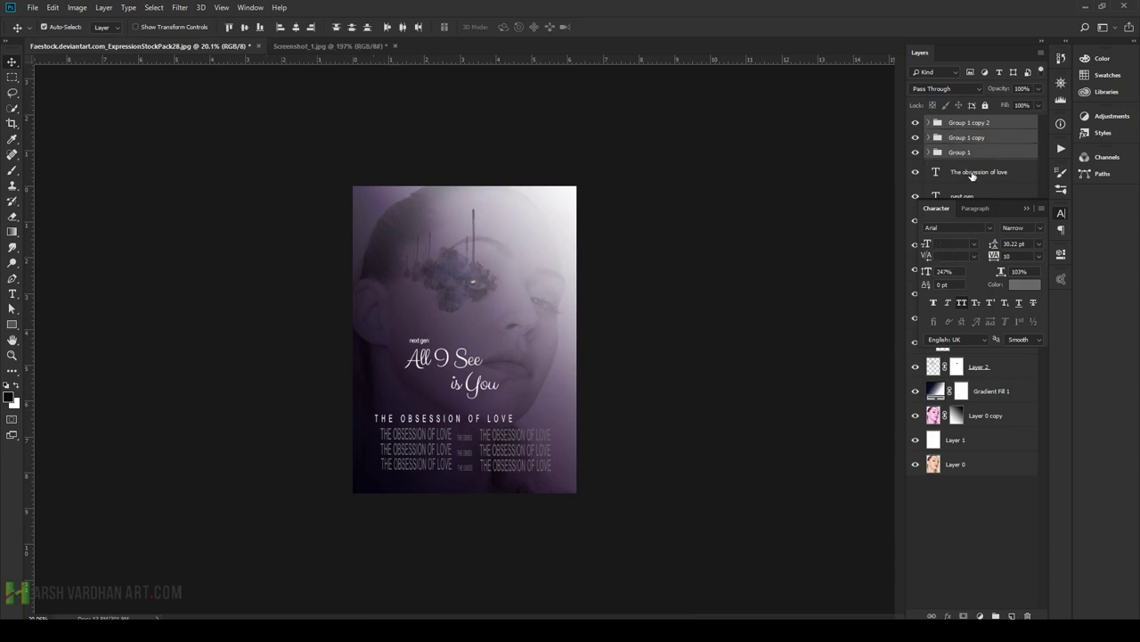
key("ctrl+t")
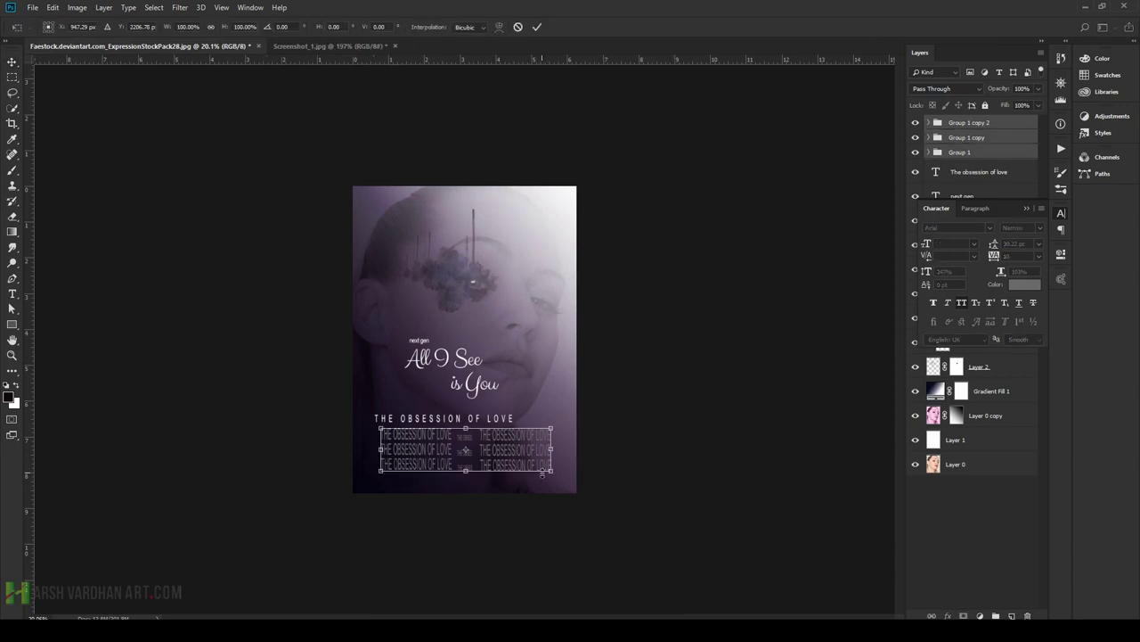
left_click_drag(551, 472, 492, 452)
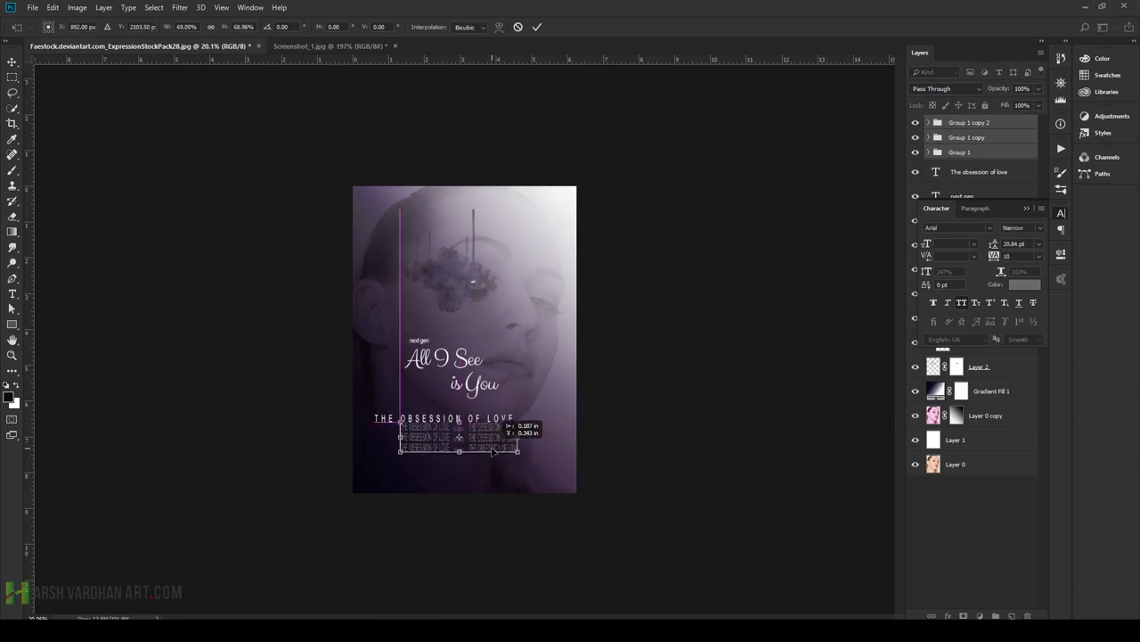
key("Return")
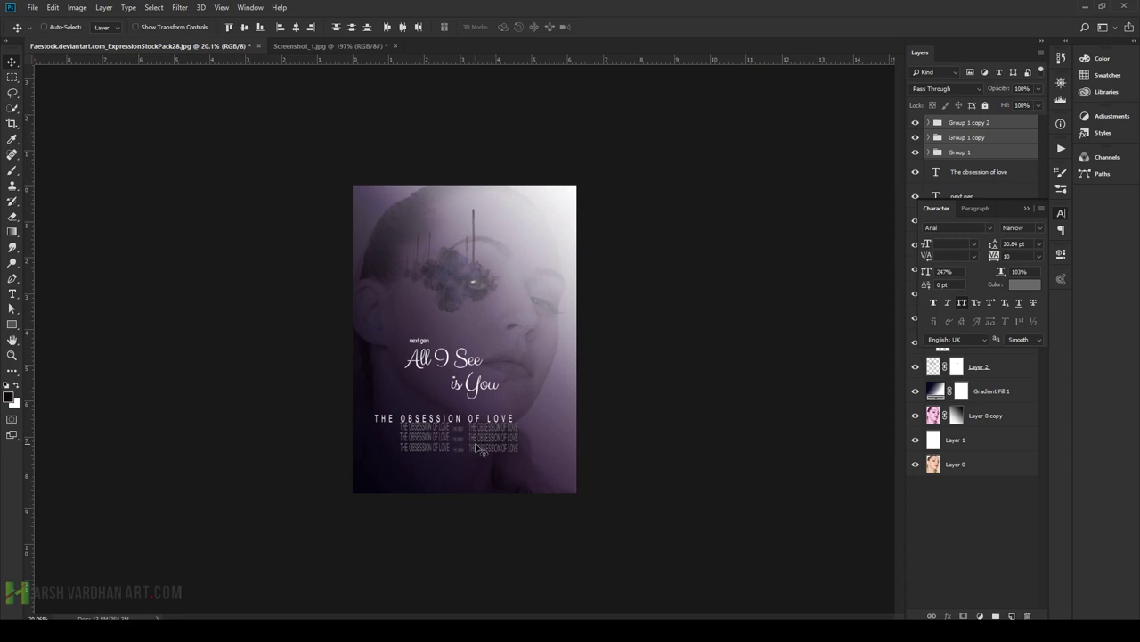
left_click_drag(479, 448, 468, 454)
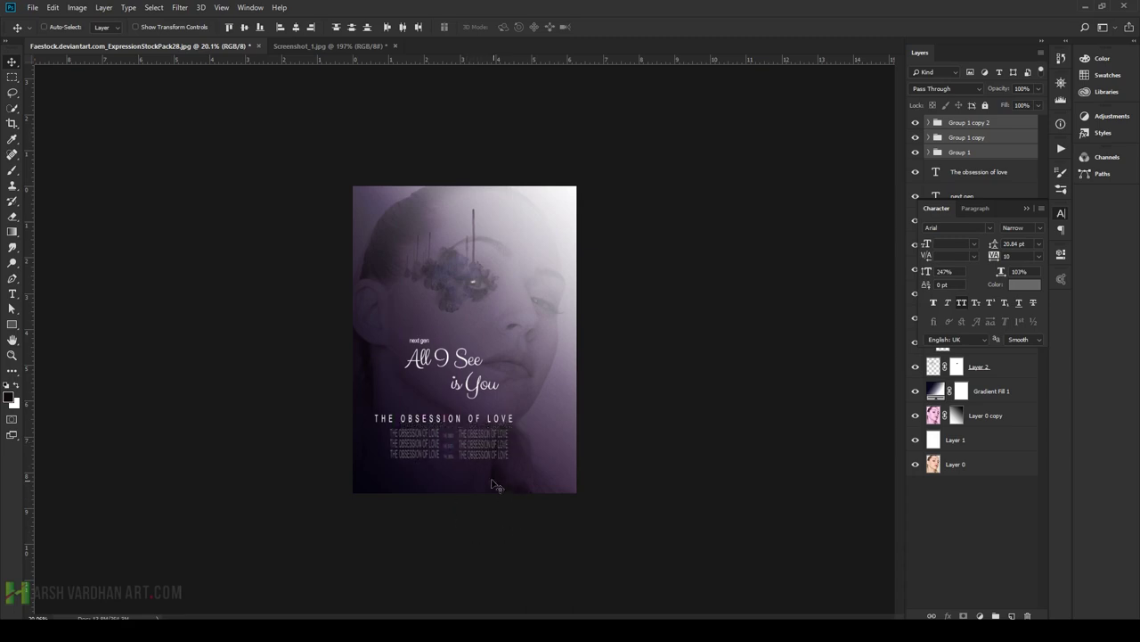
left_click(343, 49)
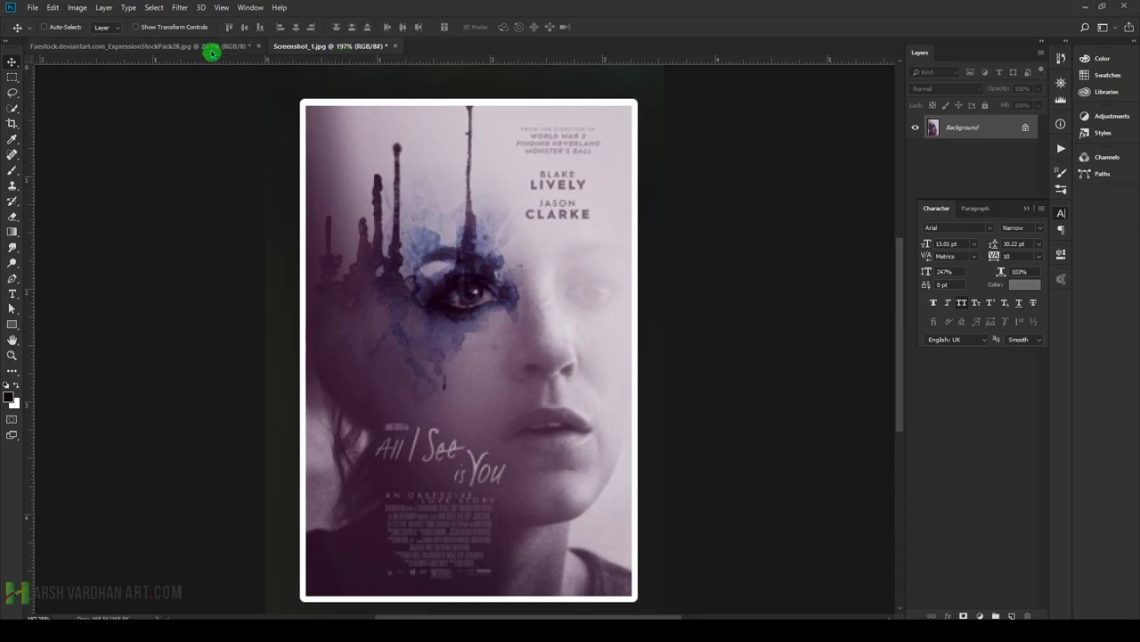
- Duplicate Group 1 copy 2 as a fourth row below and narrow it to about 82% width
left_click(247, 49)
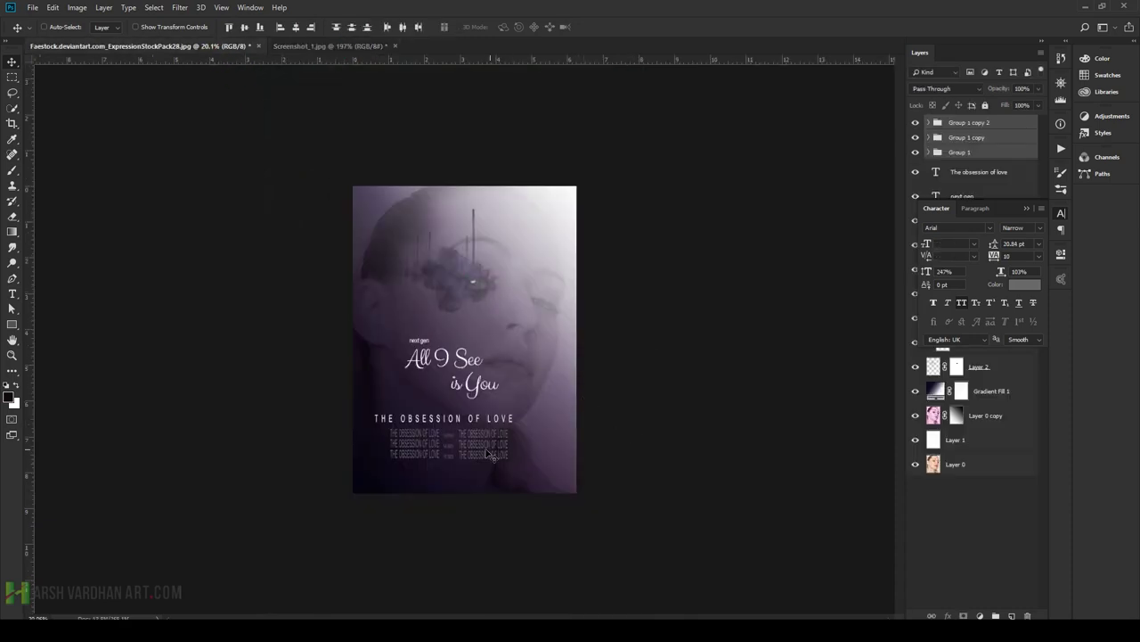
left_click(956, 125)
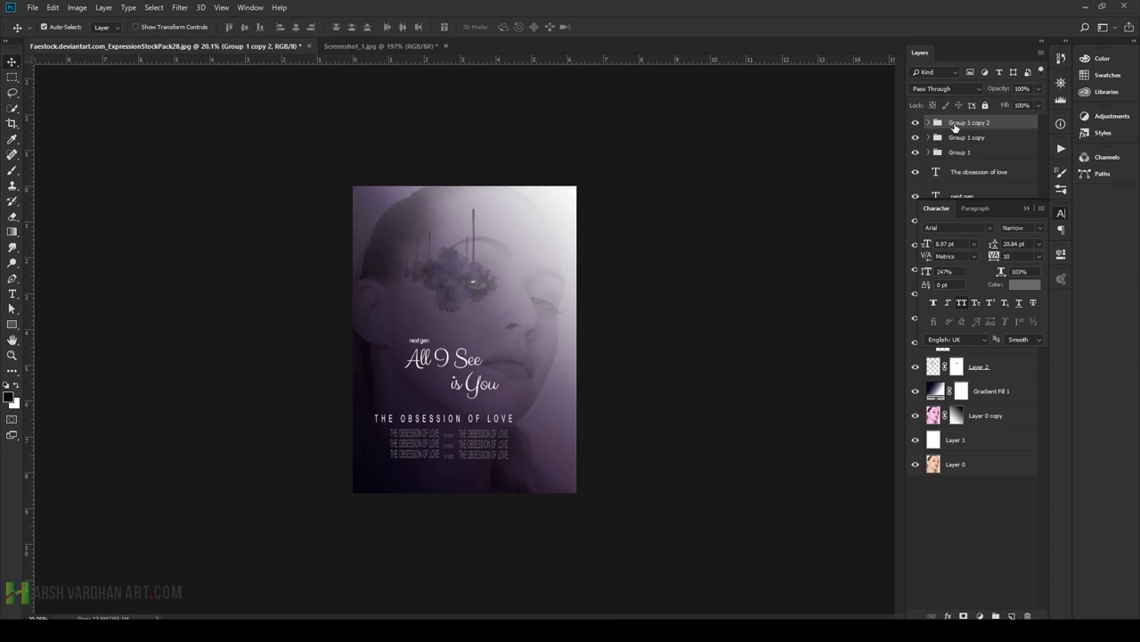
key("ctrl+j")
left_click_drag(496, 459, 493, 472)
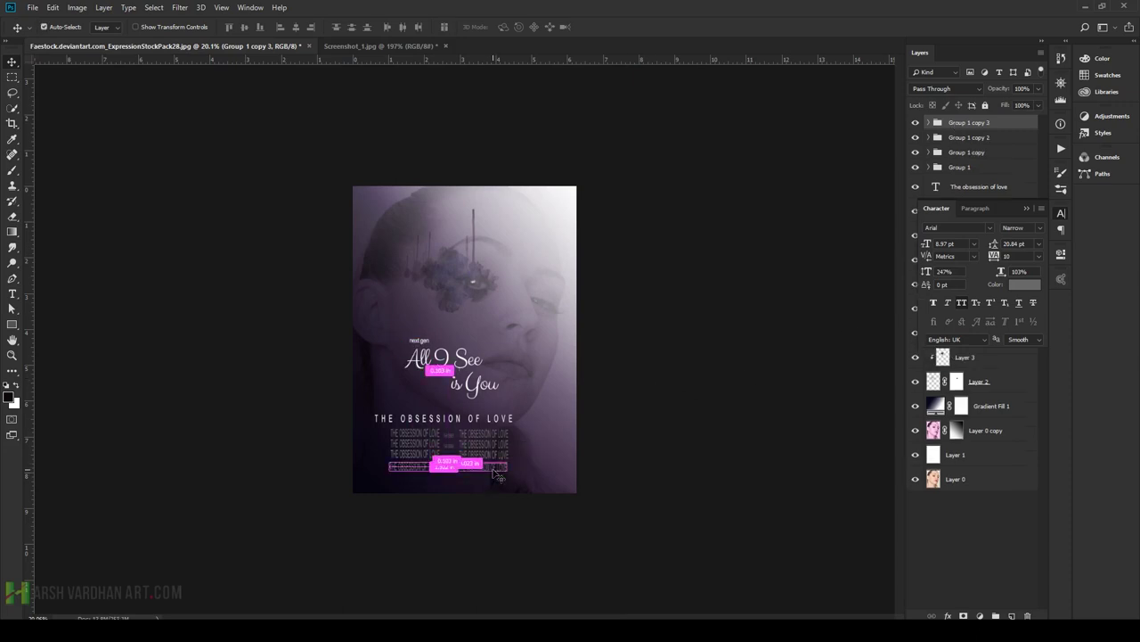
key("ctrl+t")
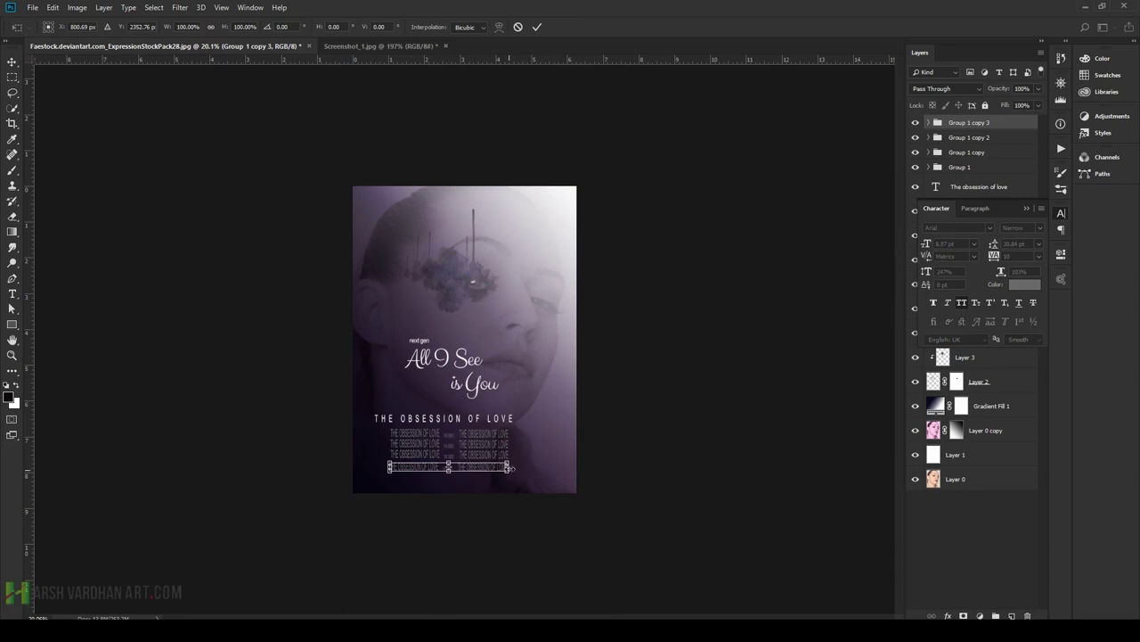
left_click_drag(509, 469, 498, 470)
key("Return")
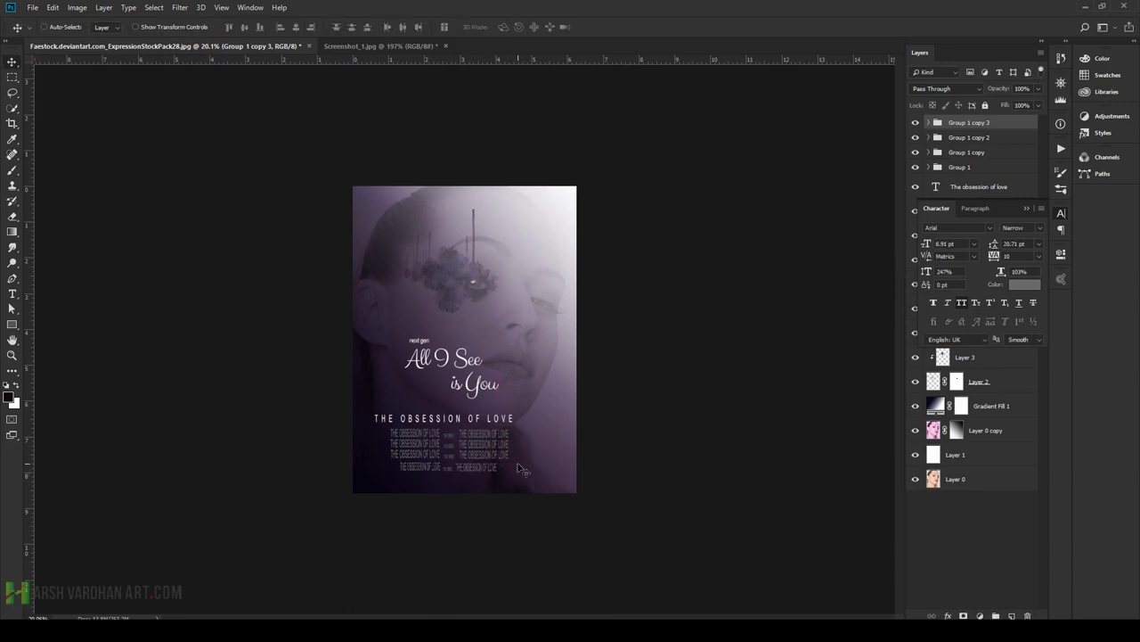
left_click(355, 45)
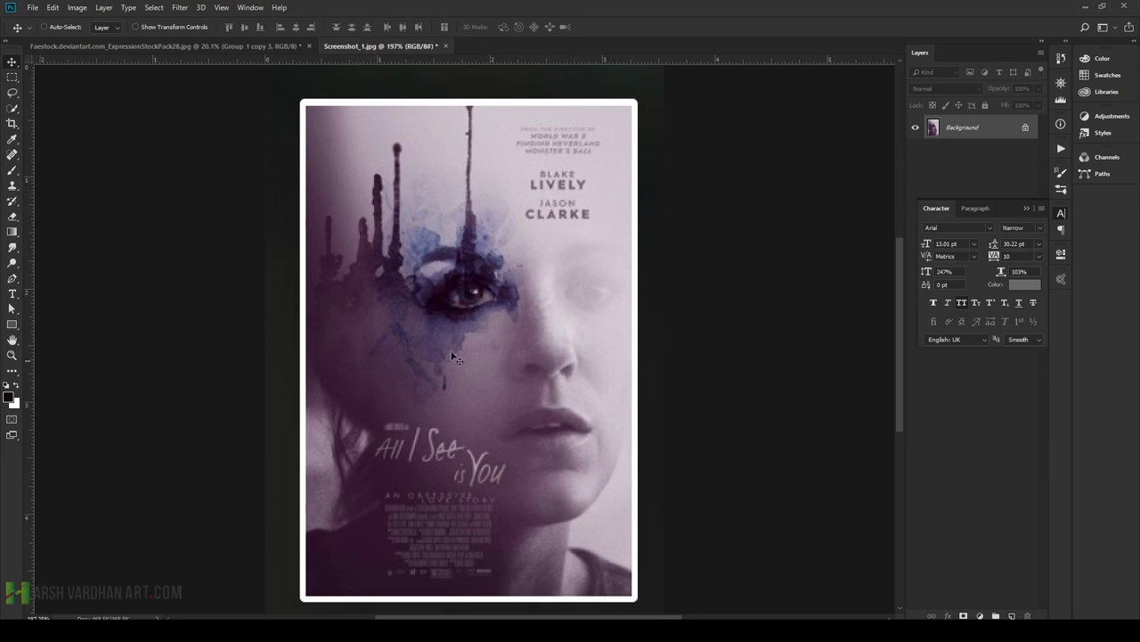
left_click(213, 46)
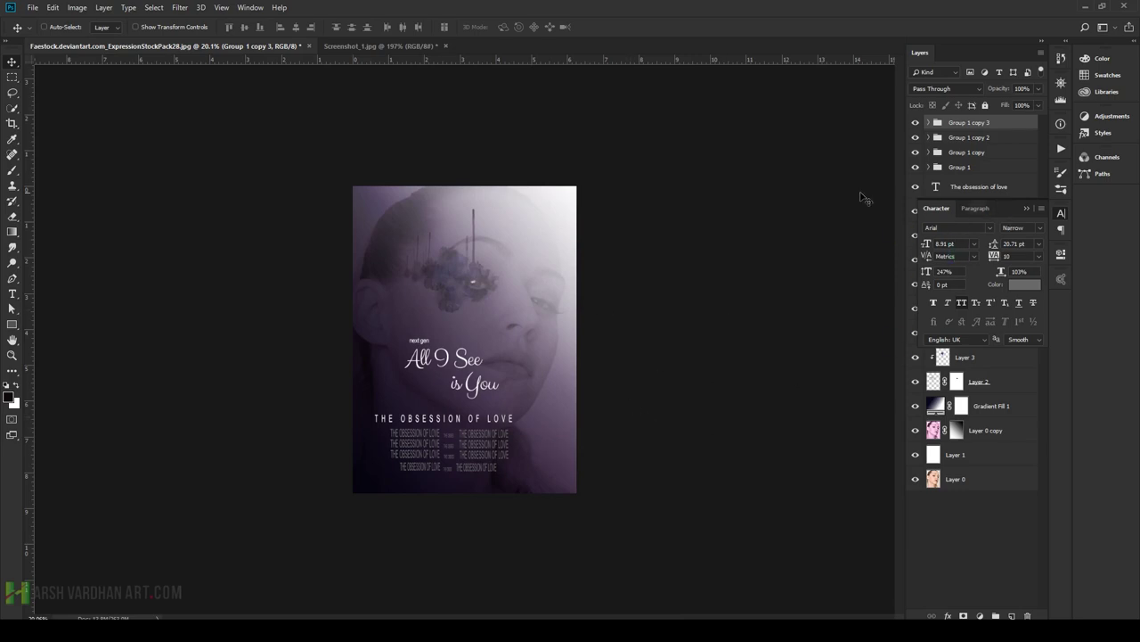
- Add the name LIVELY as a new text line below BLAKE in the upper right
key("t")
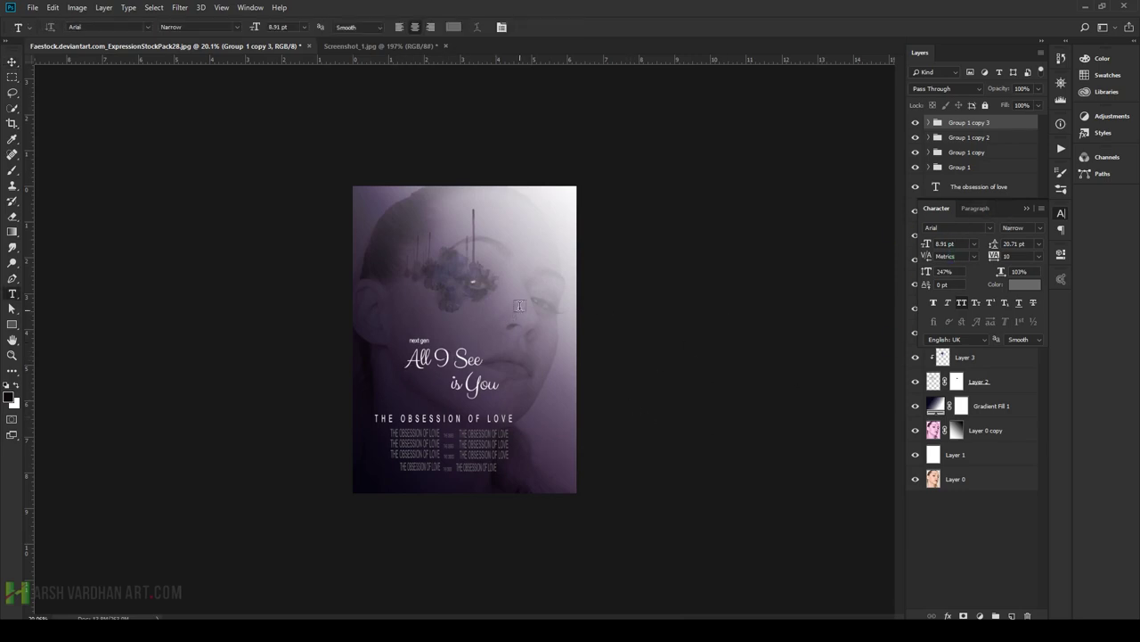
left_click(503, 220)
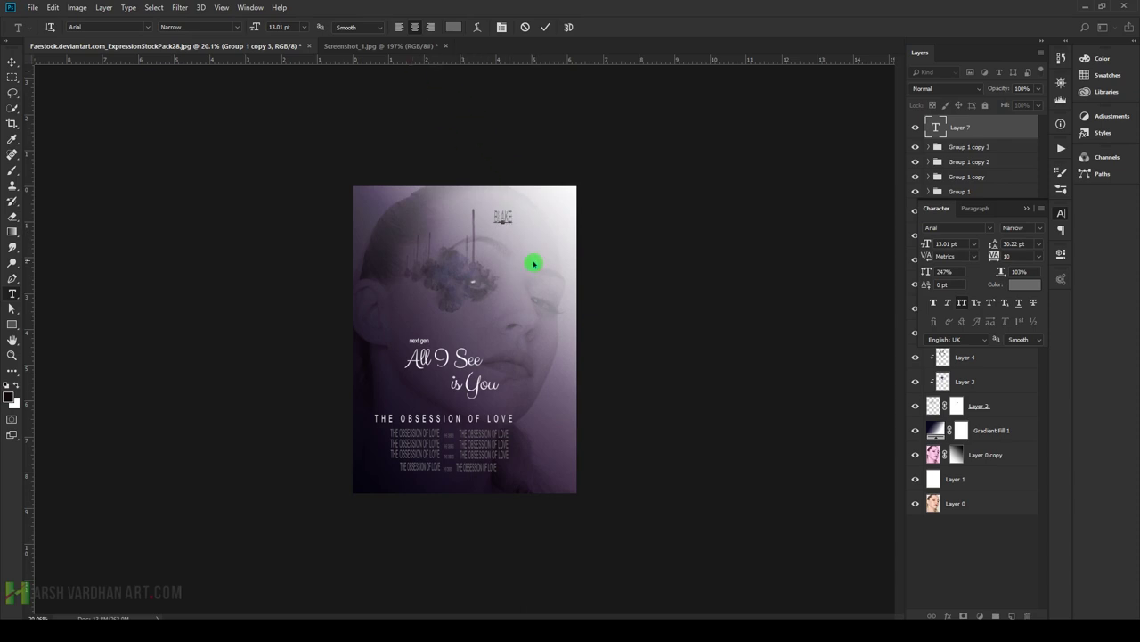
left_click(408, 45)
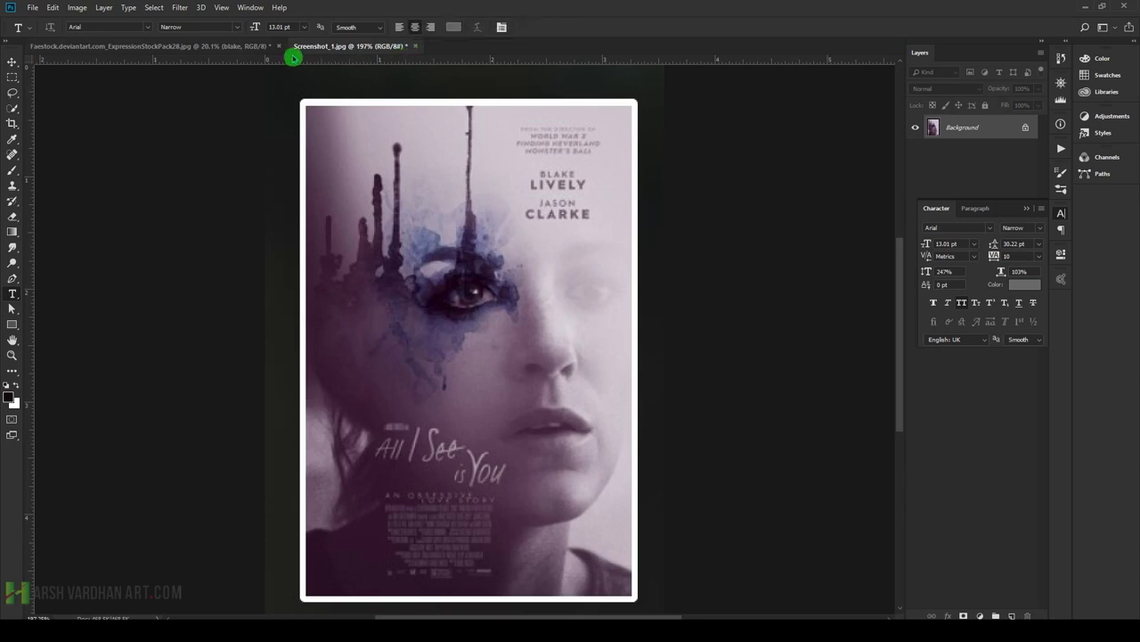
left_click(218, 45)
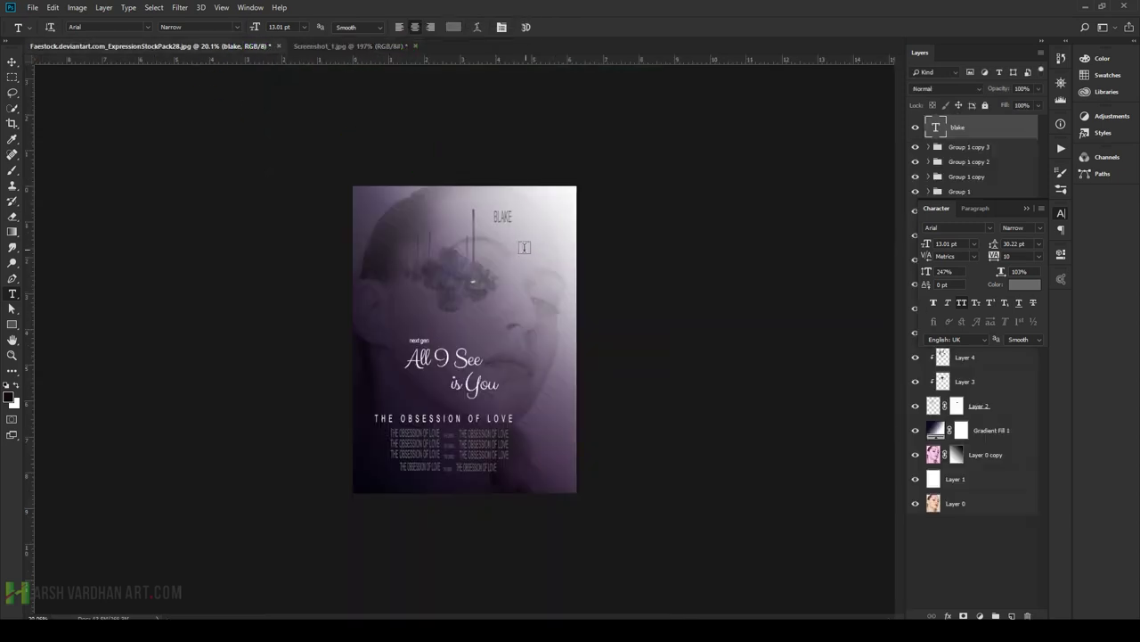
left_click(496, 238)
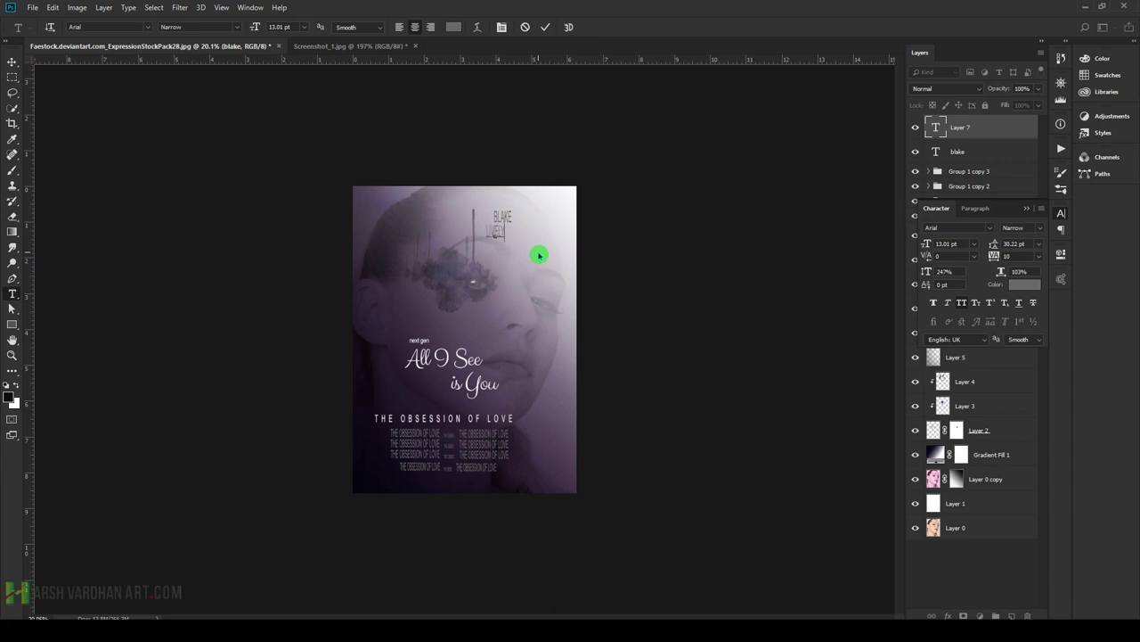
type("lively")
left_click(545, 27)
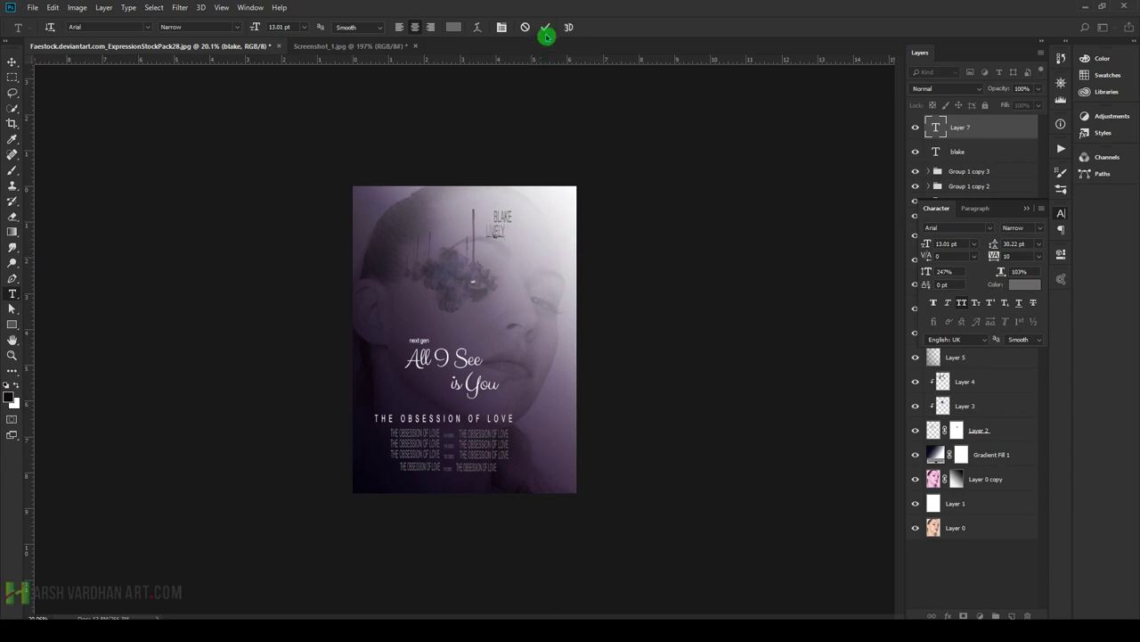
left_click(349, 45)
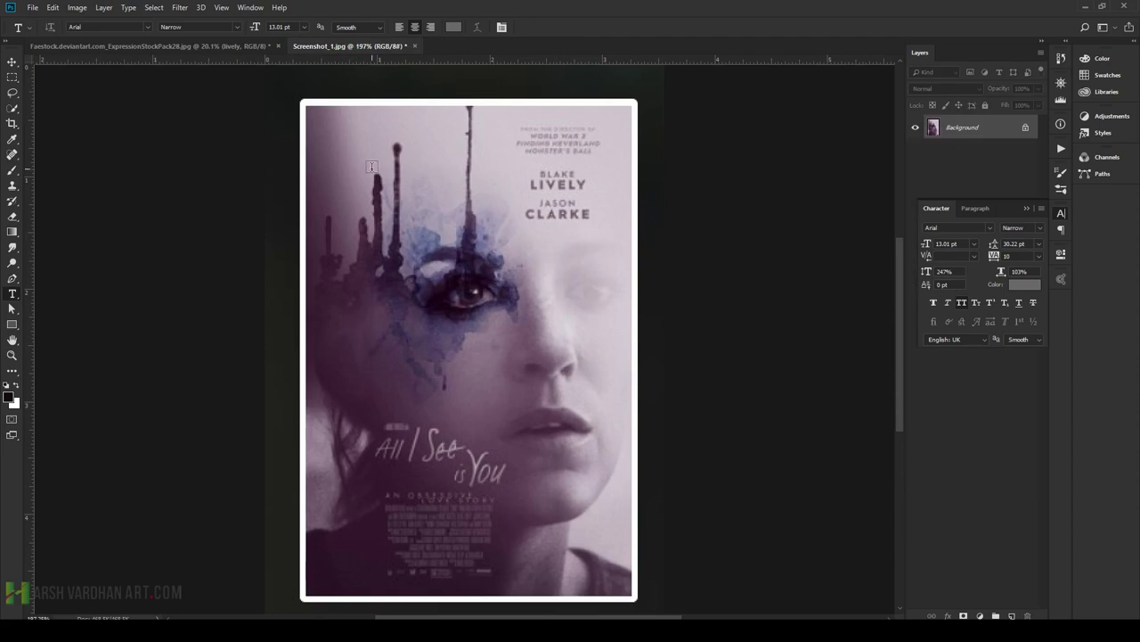
left_click(205, 46)
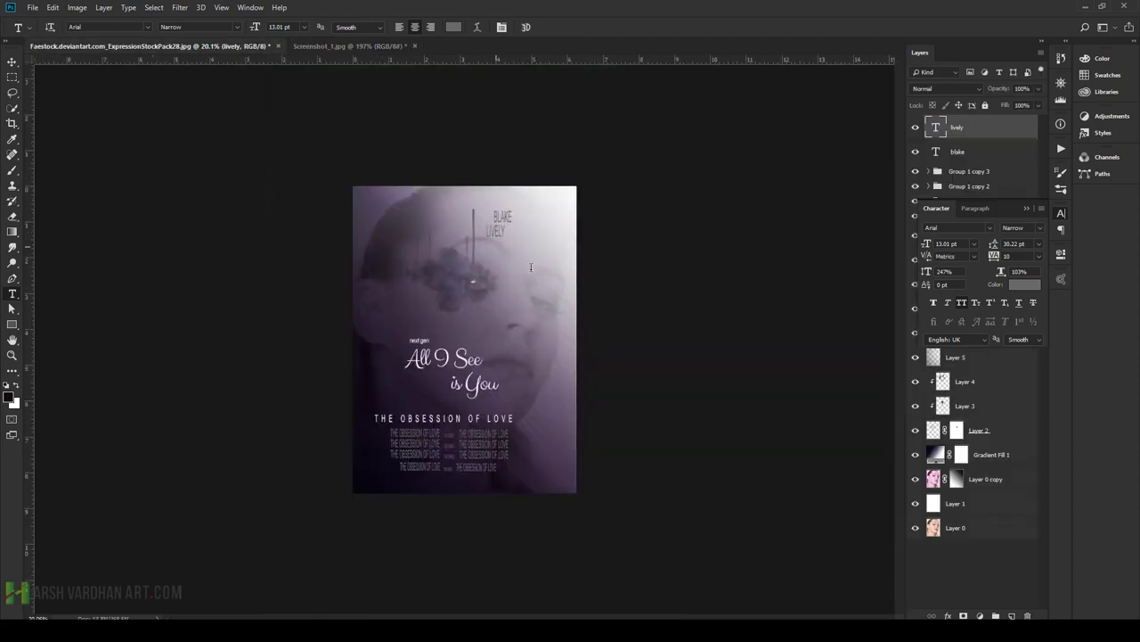
- Add JASON and CLARKE name lines, correcting the mistyped 'clarck' to 'clarke'
left_click(532, 271)
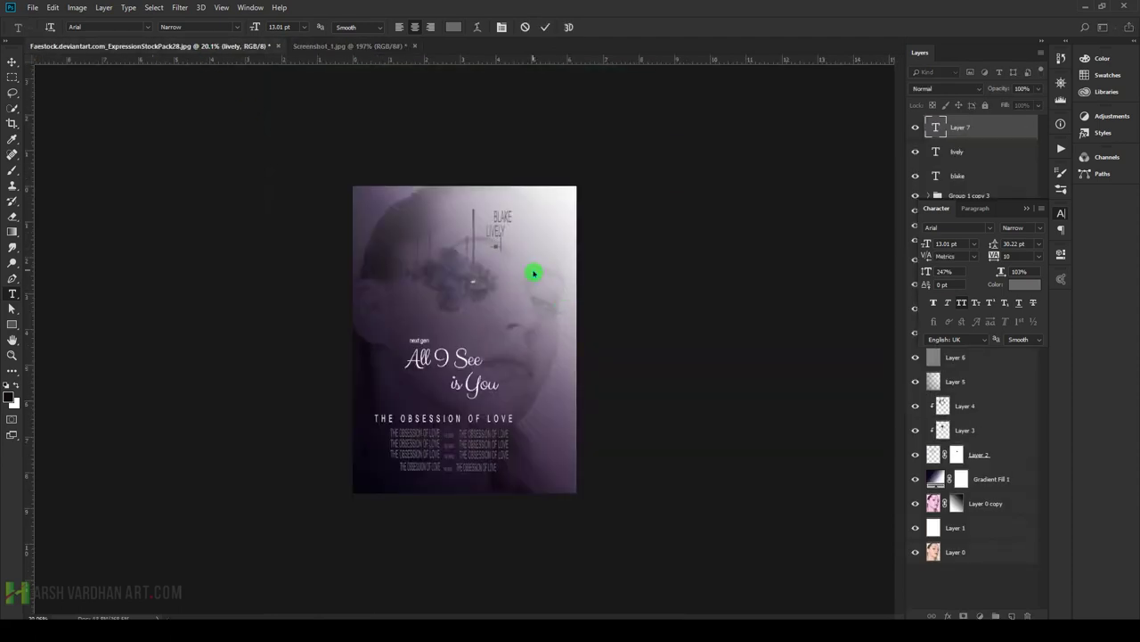
left_click(545, 27)
left_click(560, 207)
left_click(503, 254)
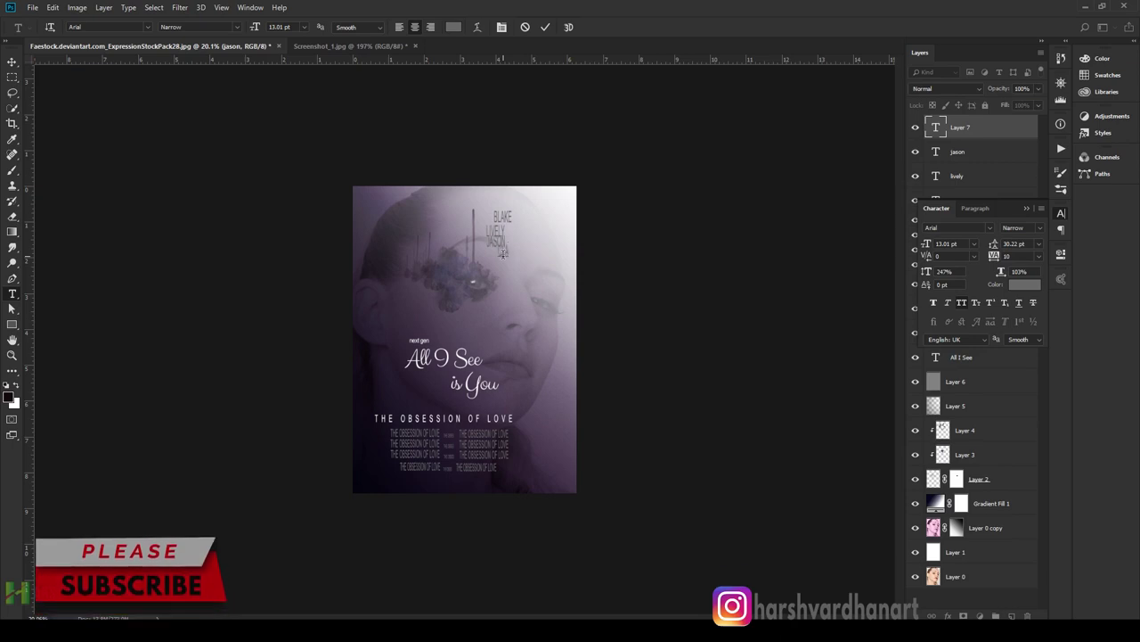
type("clarck")
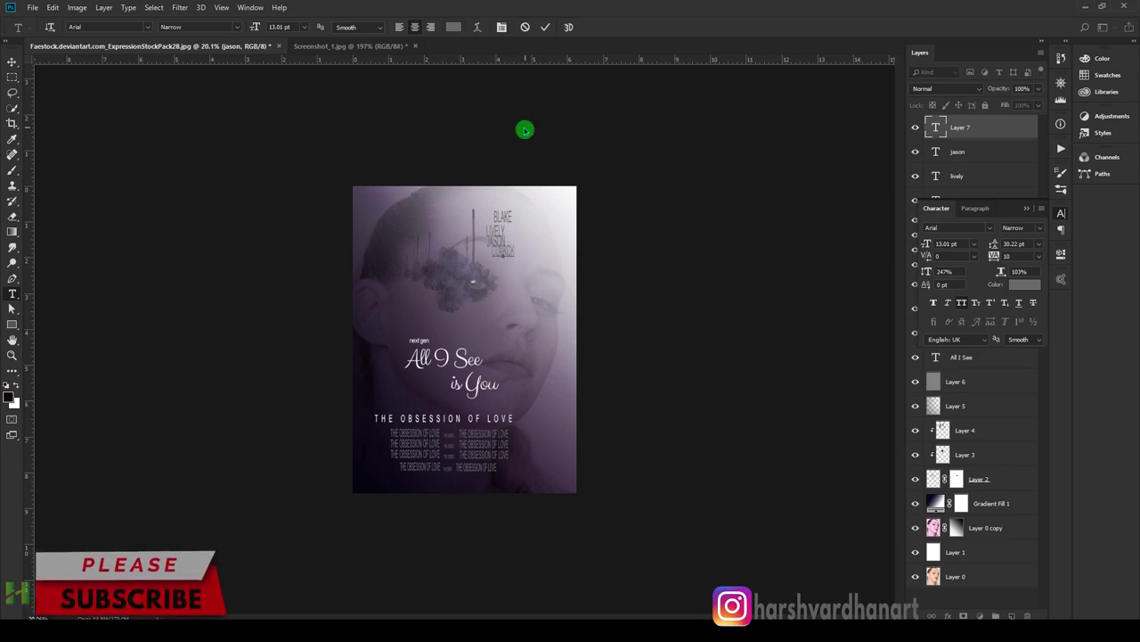
left_click(545, 27)
left_click(374, 47)
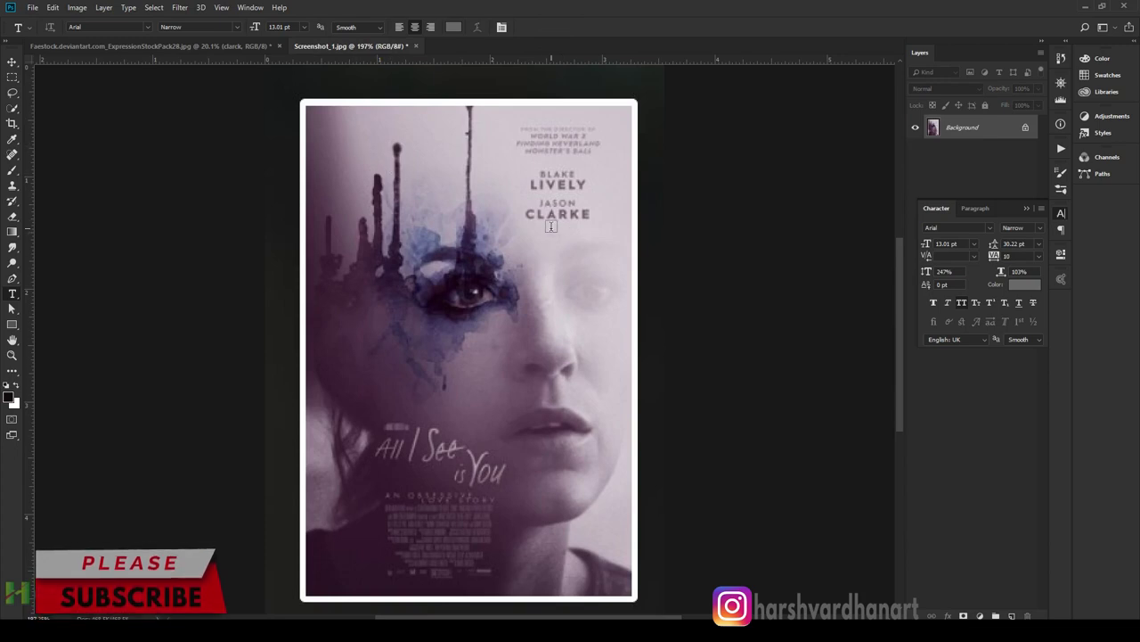
left_click(199, 47)
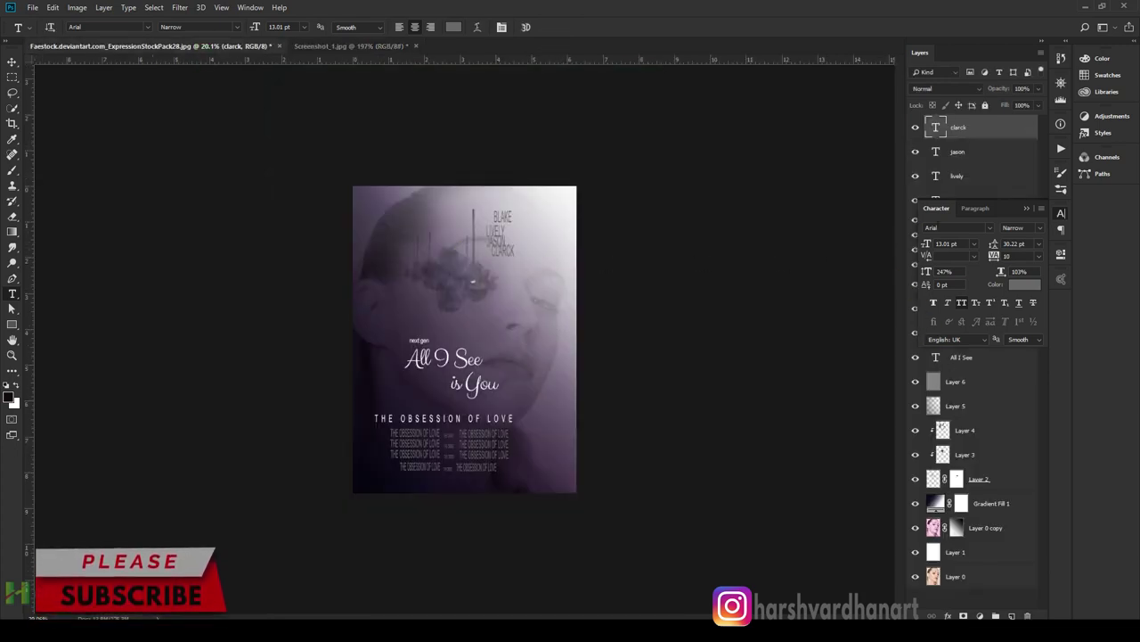
double_click(936, 129)
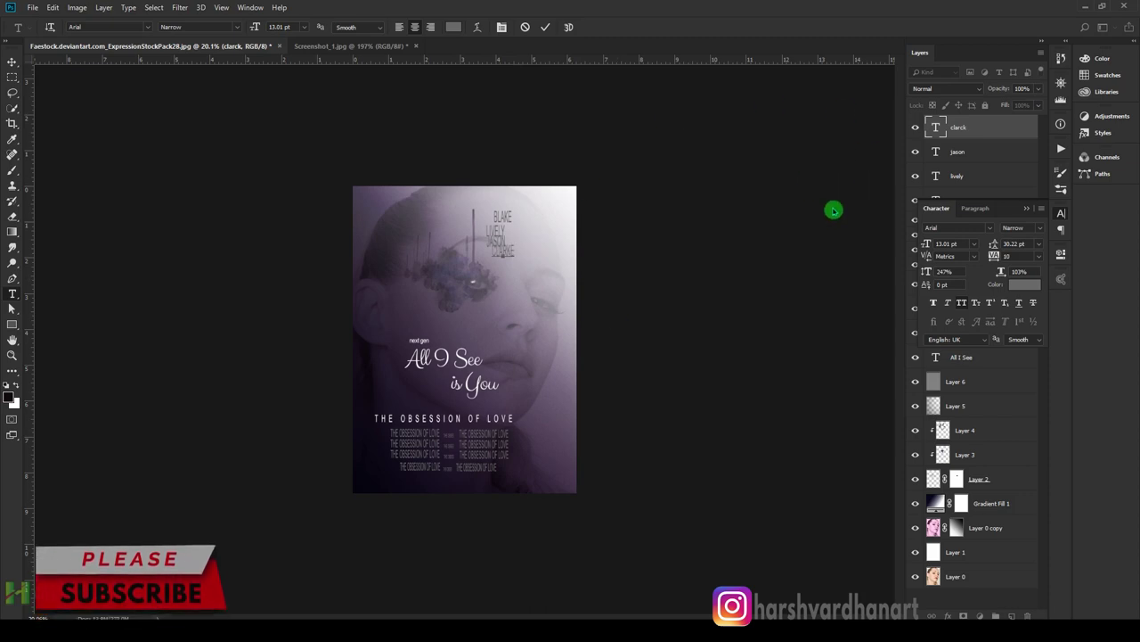
type("clarke")
left_click(980, 152)
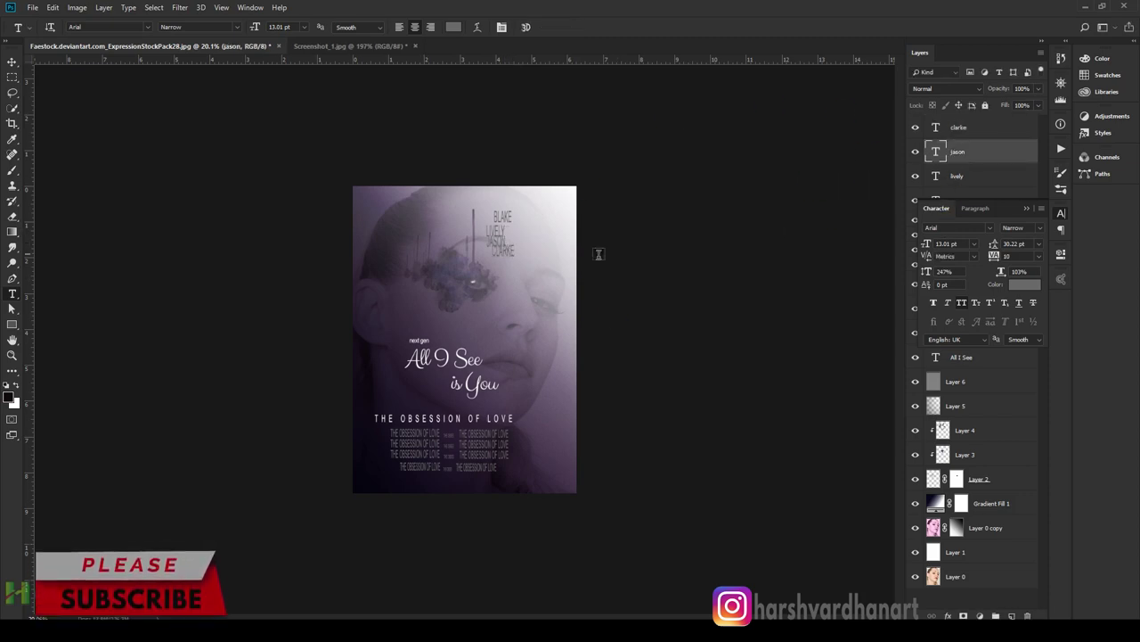
- Make JASON 8.01 pt Arial Narrow Bold in the Character panel
left_click(1061, 214)
left_click(1063, 216)
left_click(952, 243)
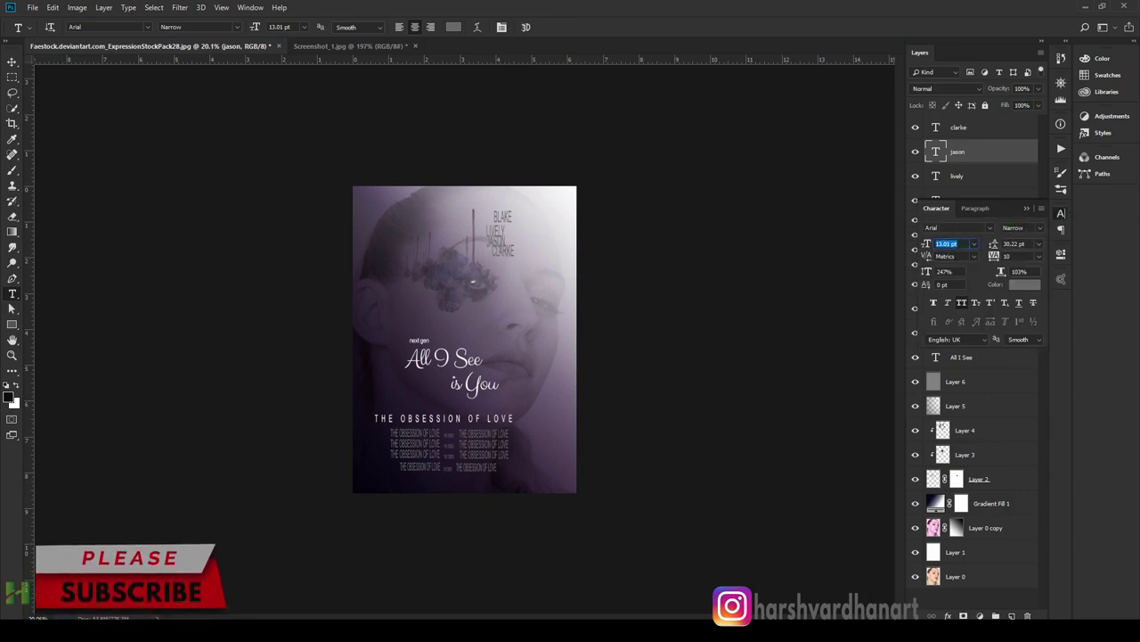
left_click(1034, 228)
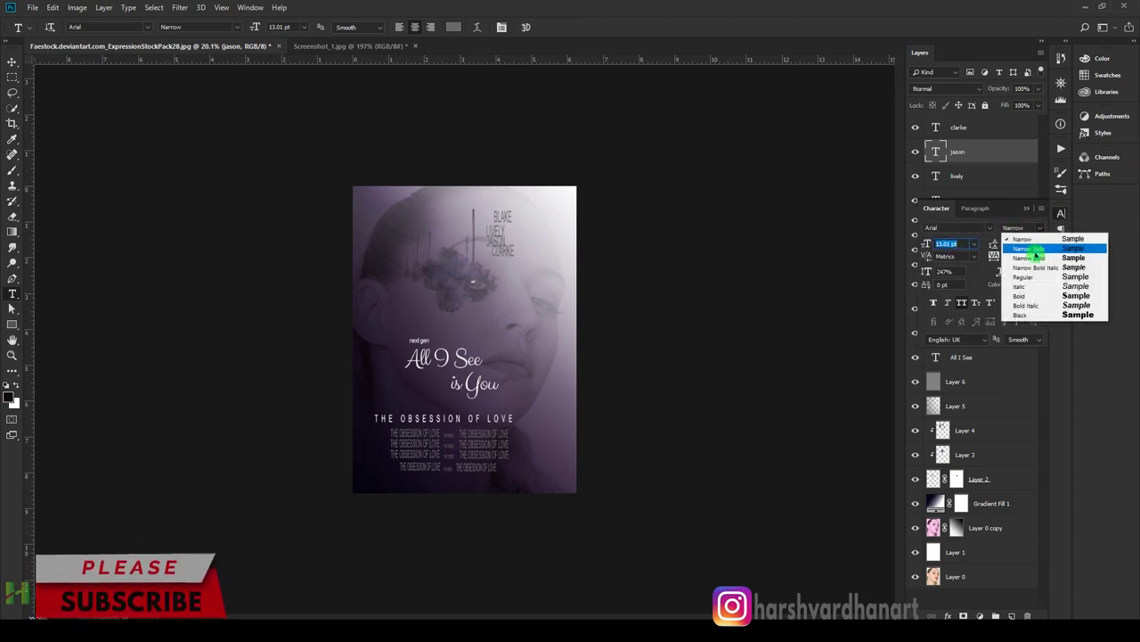
left_click(1038, 257)
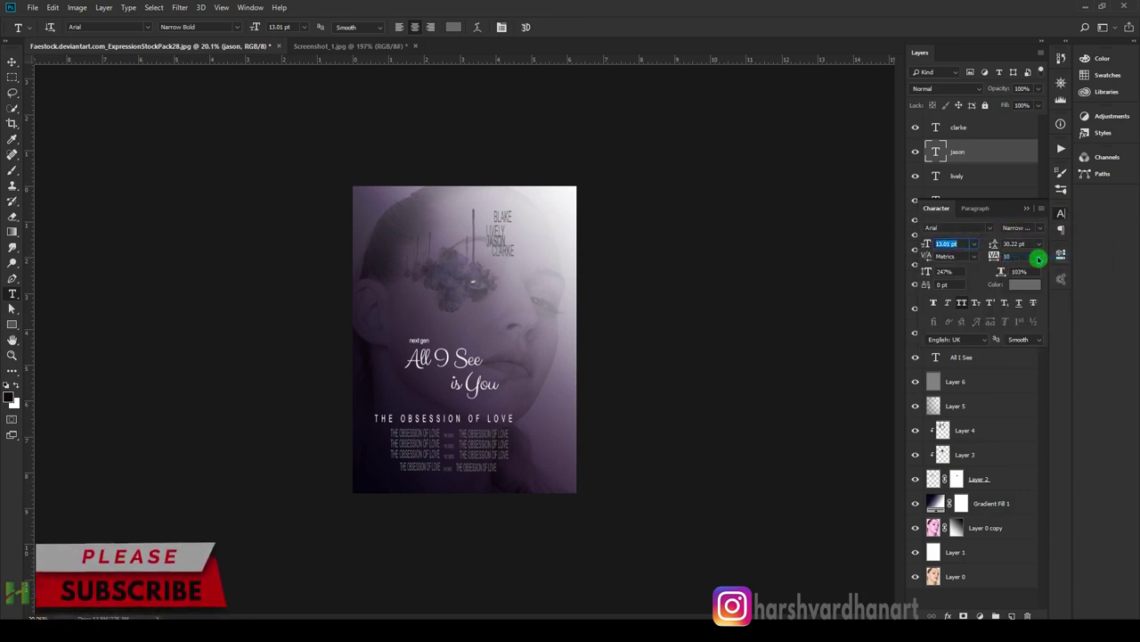
left_click_drag(929, 252, 926, 246)
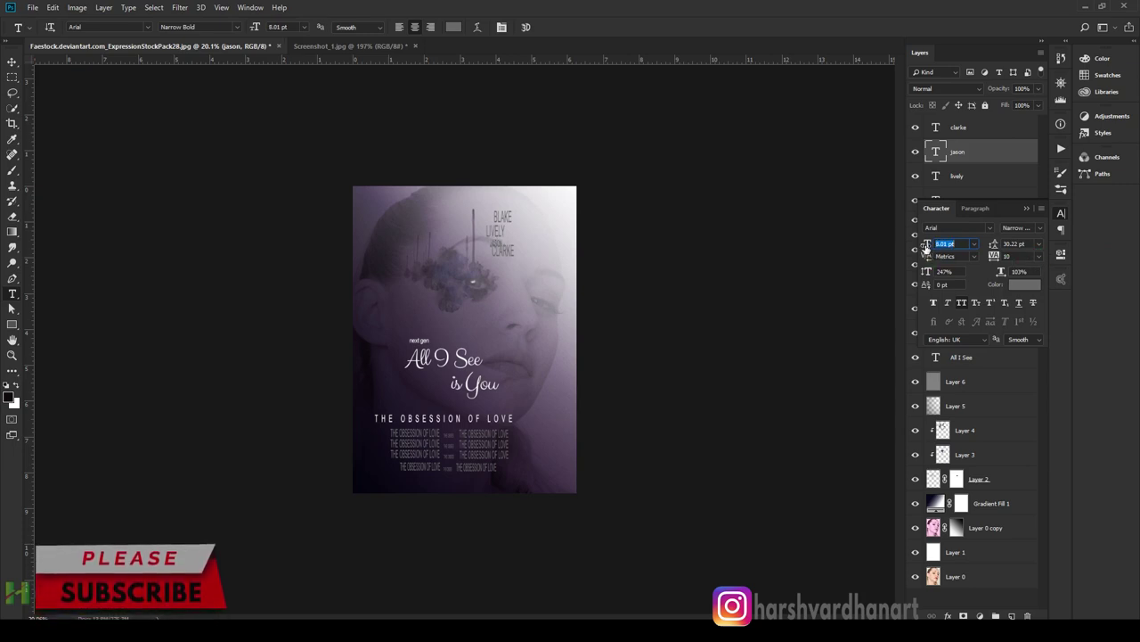
left_click(958, 243)
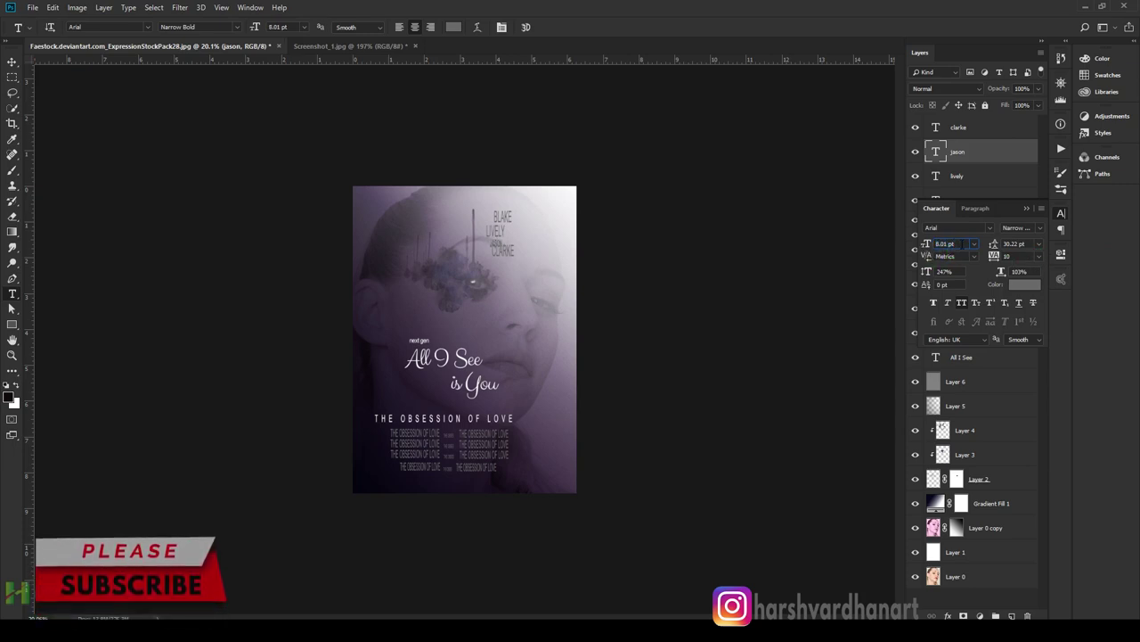
left_click(928, 252)
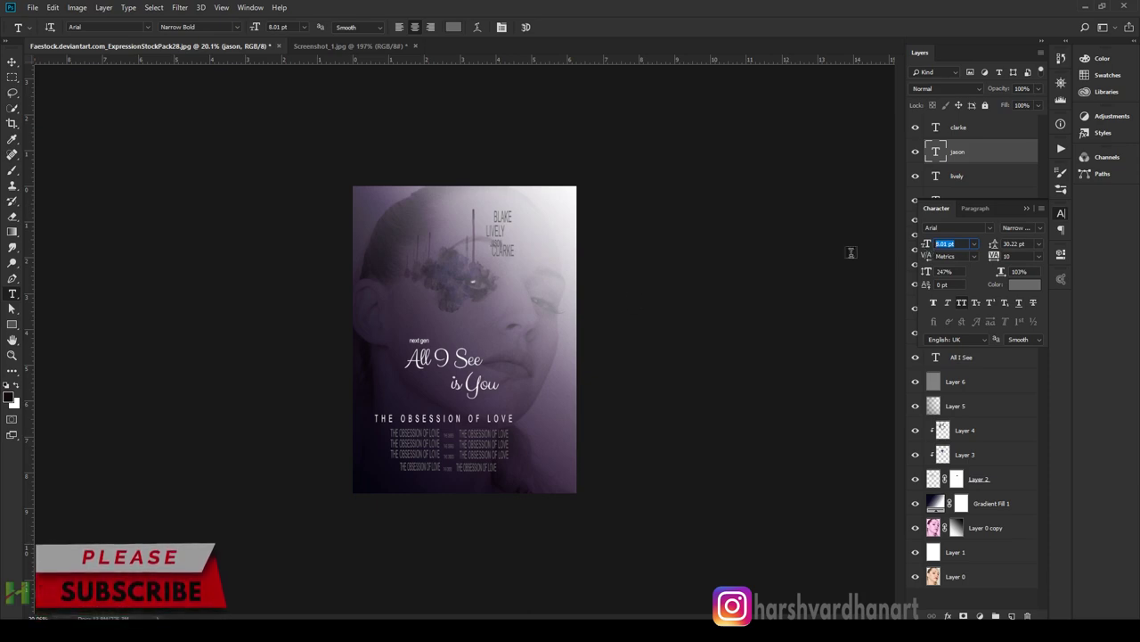
left_click(1060, 223)
- Make BLAKE 8.01 pt Arial Narrow Bold as well, then zoom in on the names
left_click(956, 202)
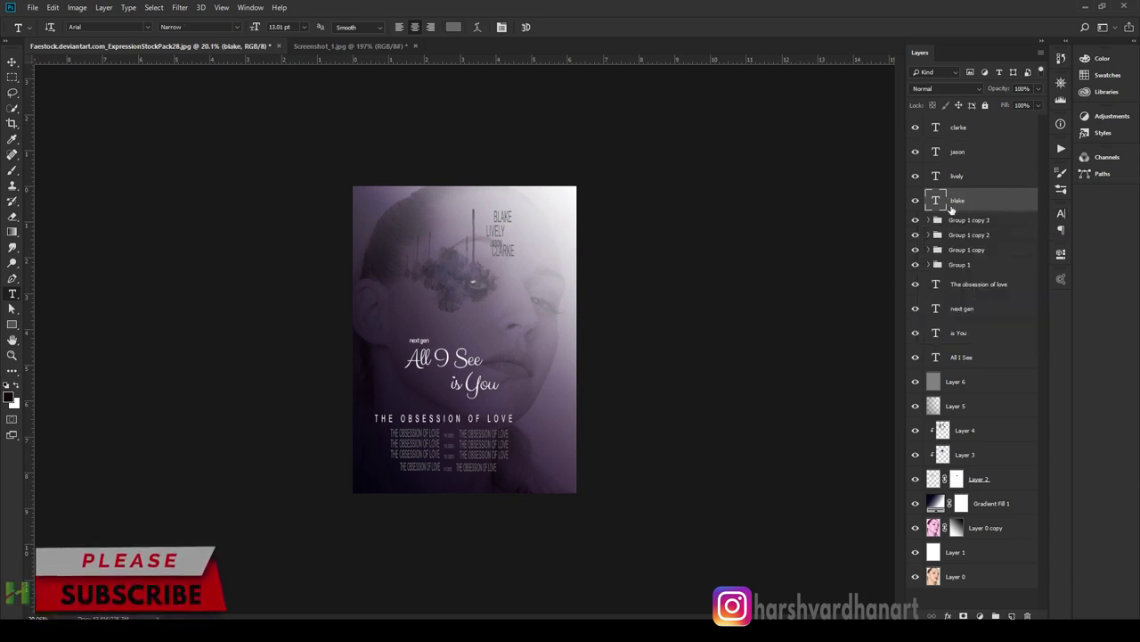
left_click(1061, 217)
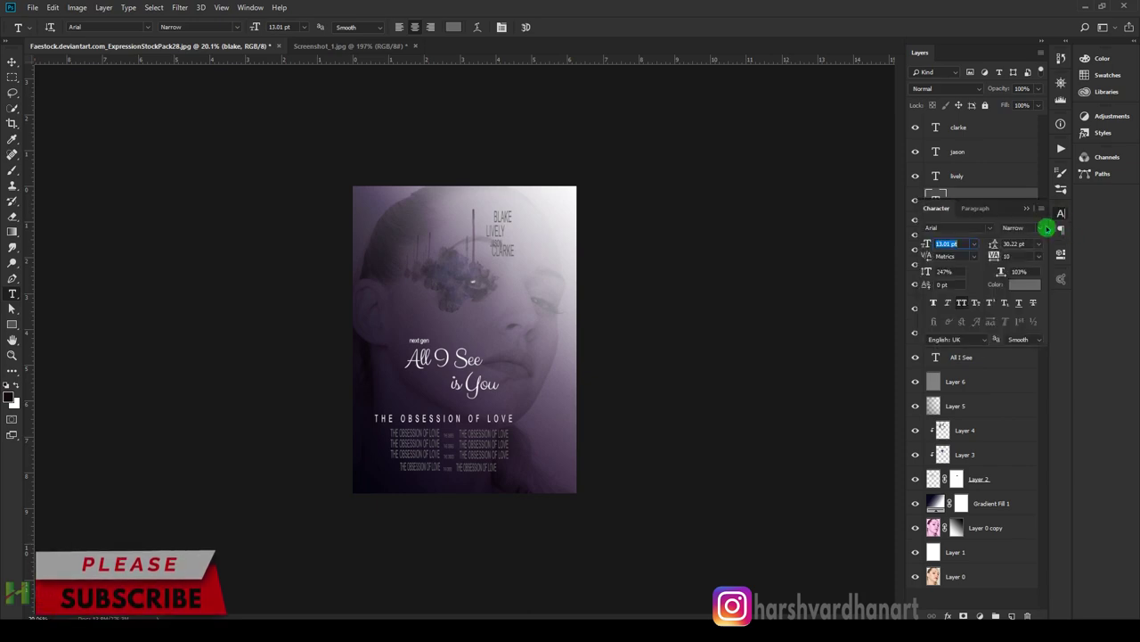
key("Down")
key("Down")
key("Down")
key("Down")
key("Down")
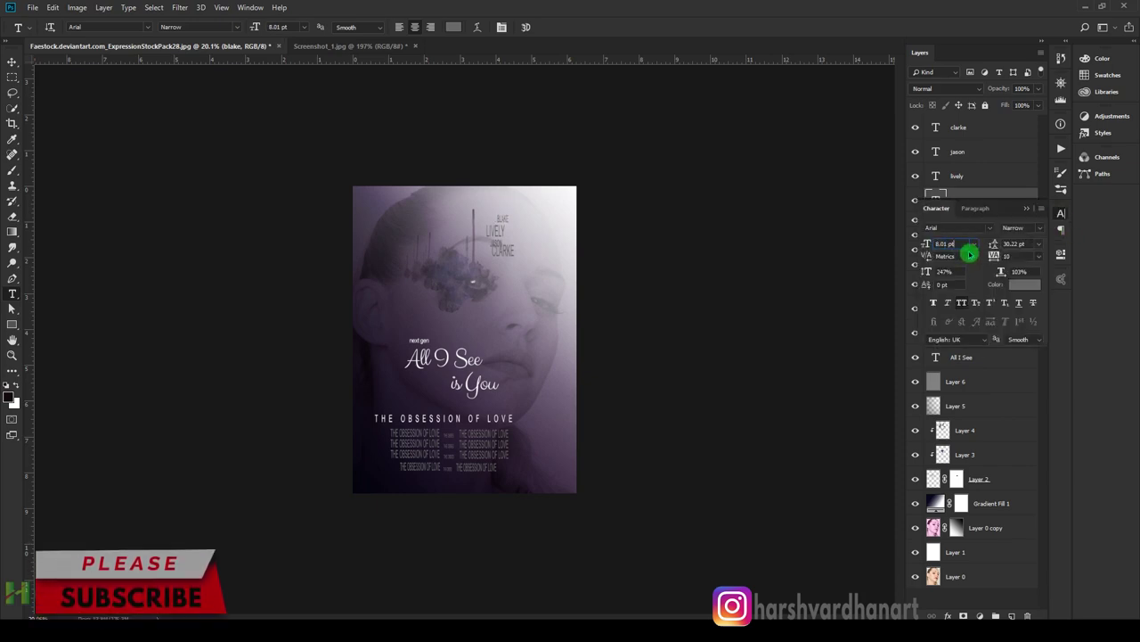
left_click(1040, 230)
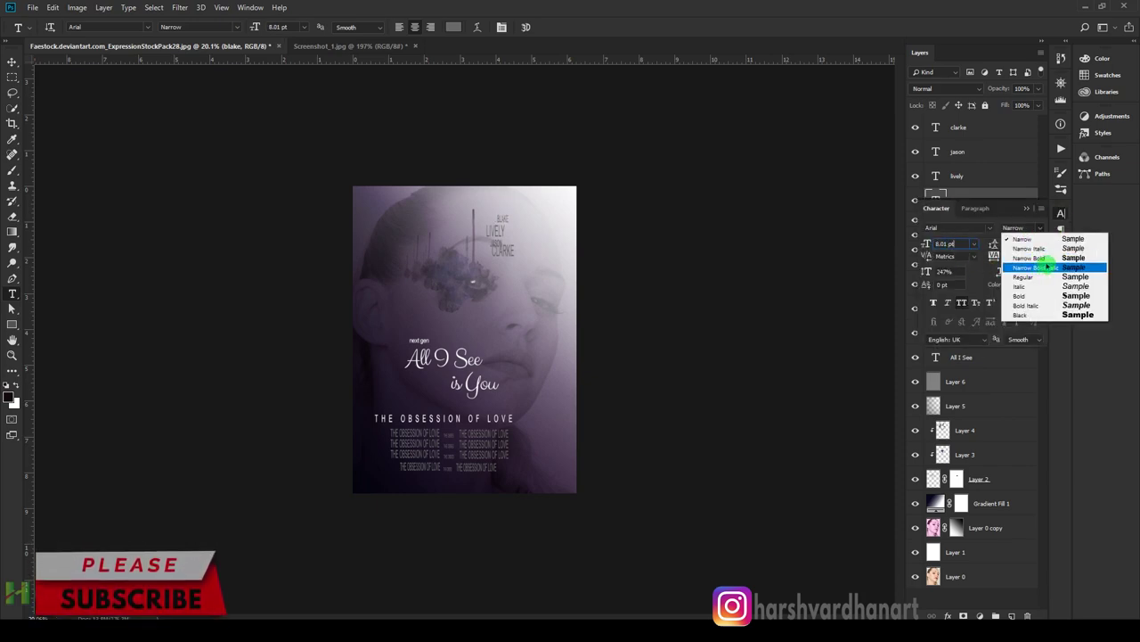
left_click(1049, 257)
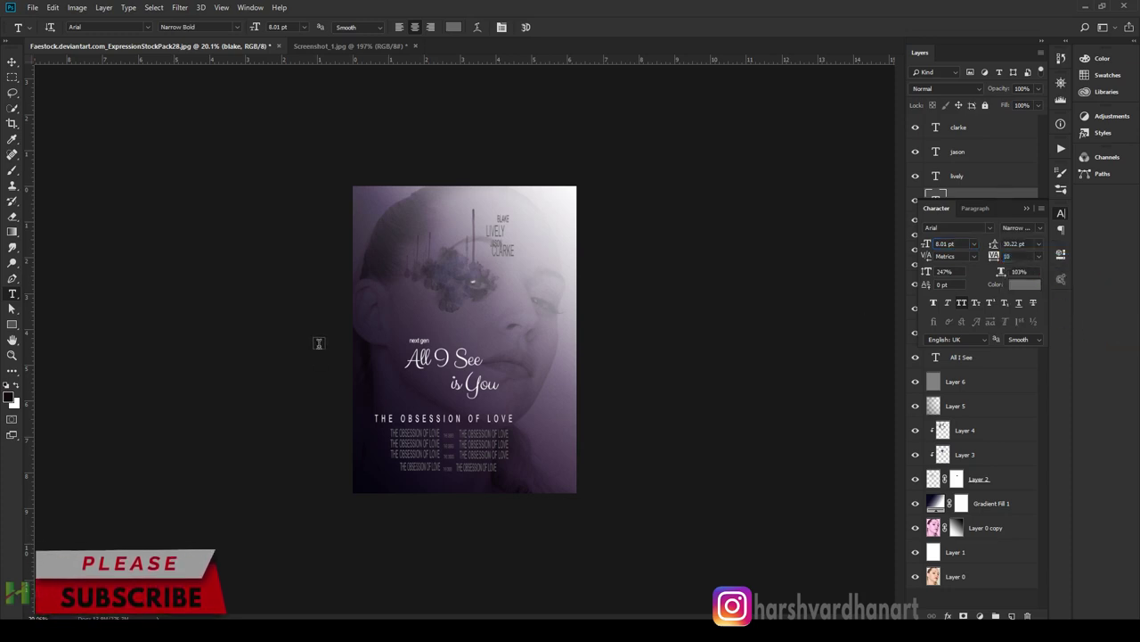
left_click_drag(510, 249, 530, 258)
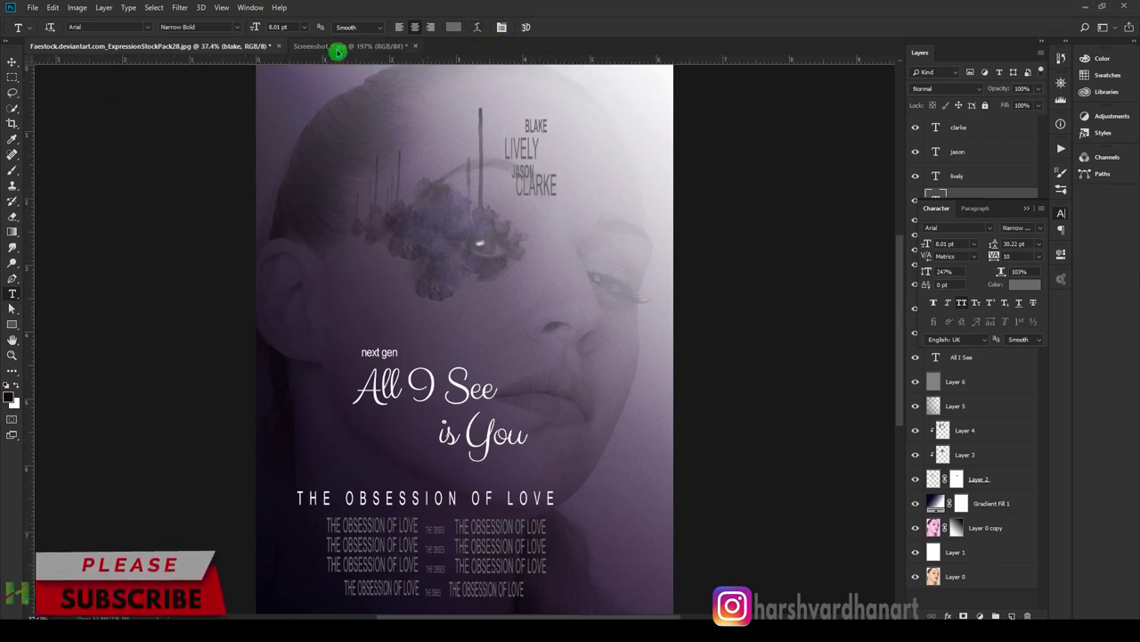
- Nudge BLAKE into position and tuck JASON between LIVELY and CLARKE
left_click(12, 64)
left_click_drag(539, 129, 524, 127)
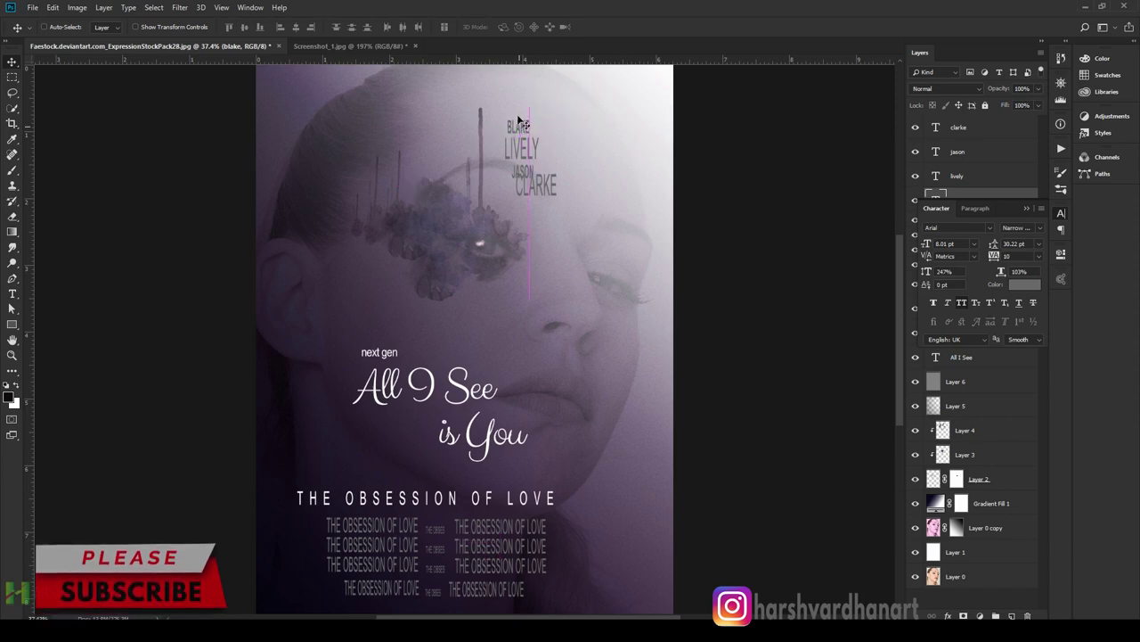
left_click(369, 46)
key("alt+Tab")
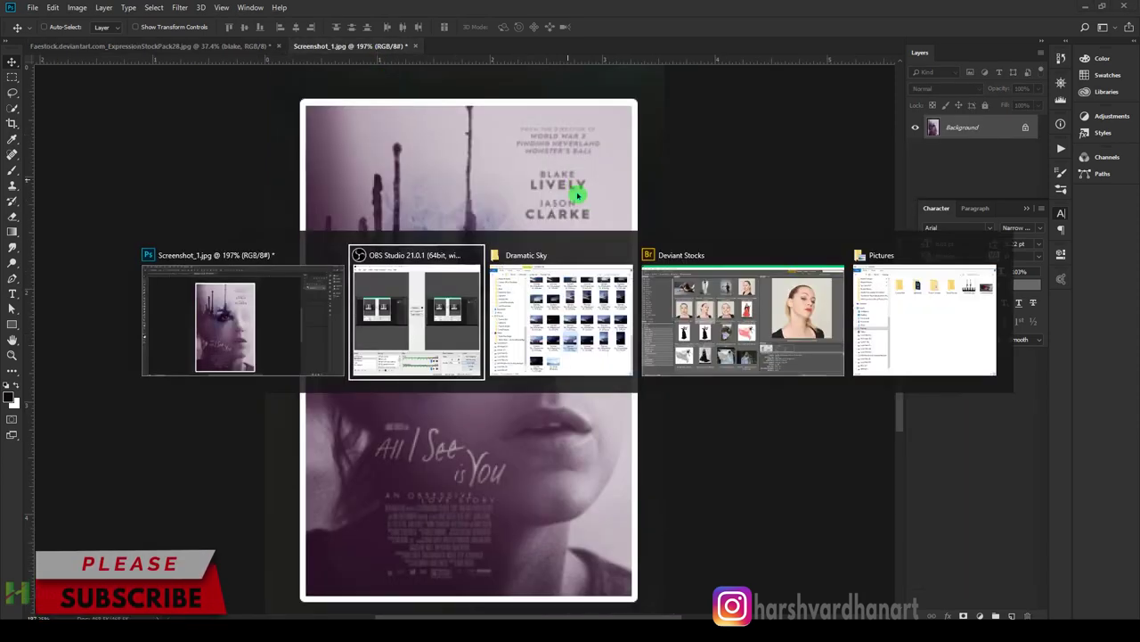
key("alt+Tab")
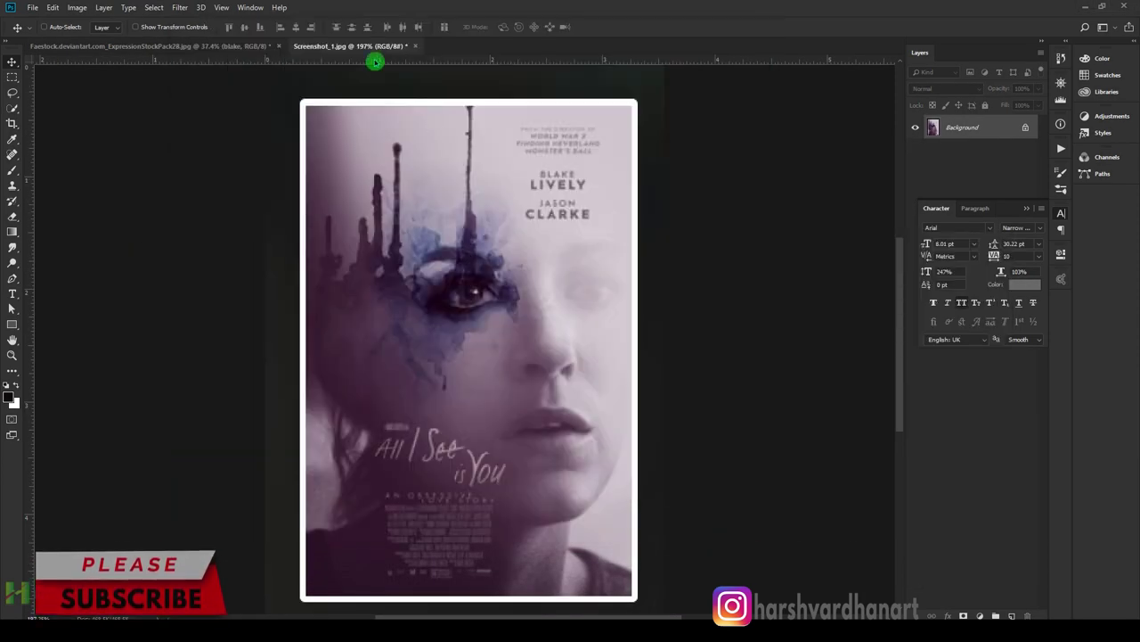
left_click(251, 46)
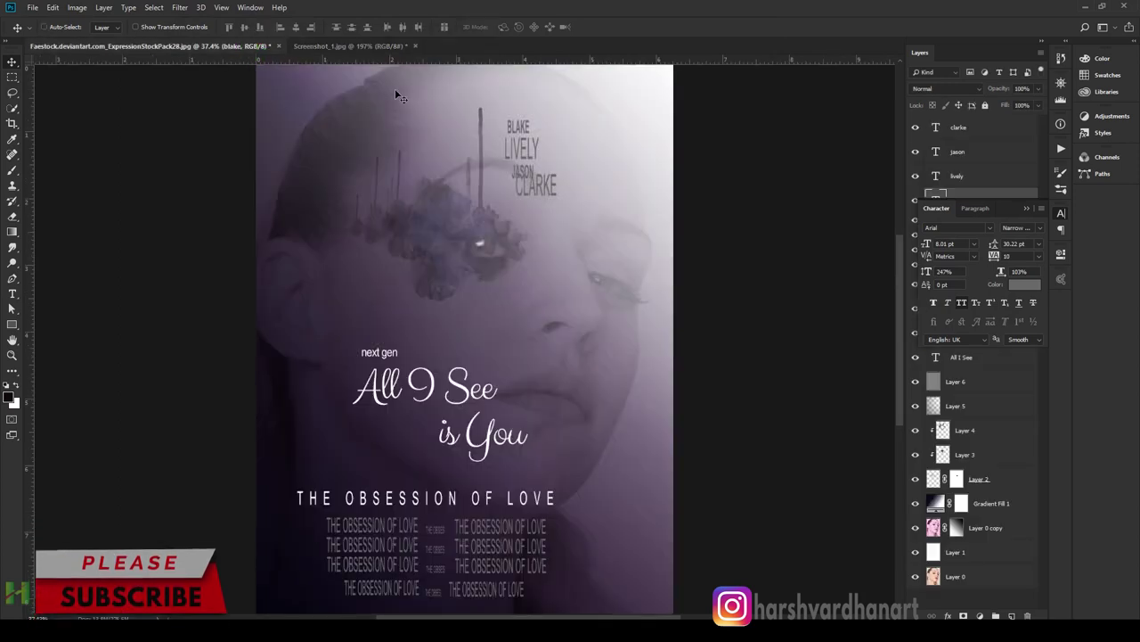
left_click_drag(525, 128, 529, 129)
left_click(940, 154)
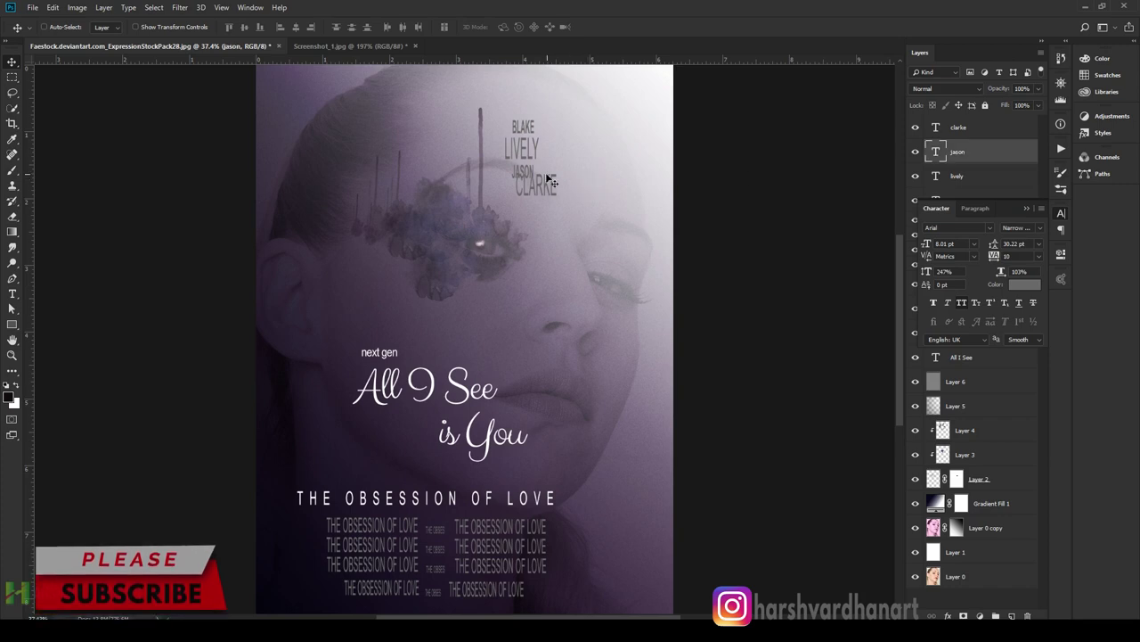
left_click_drag(532, 172, 544, 164)
- Shift LIVELY, JASON, CLARKE and BLAKE to the right toward the top-right corner
left_click(958, 128)
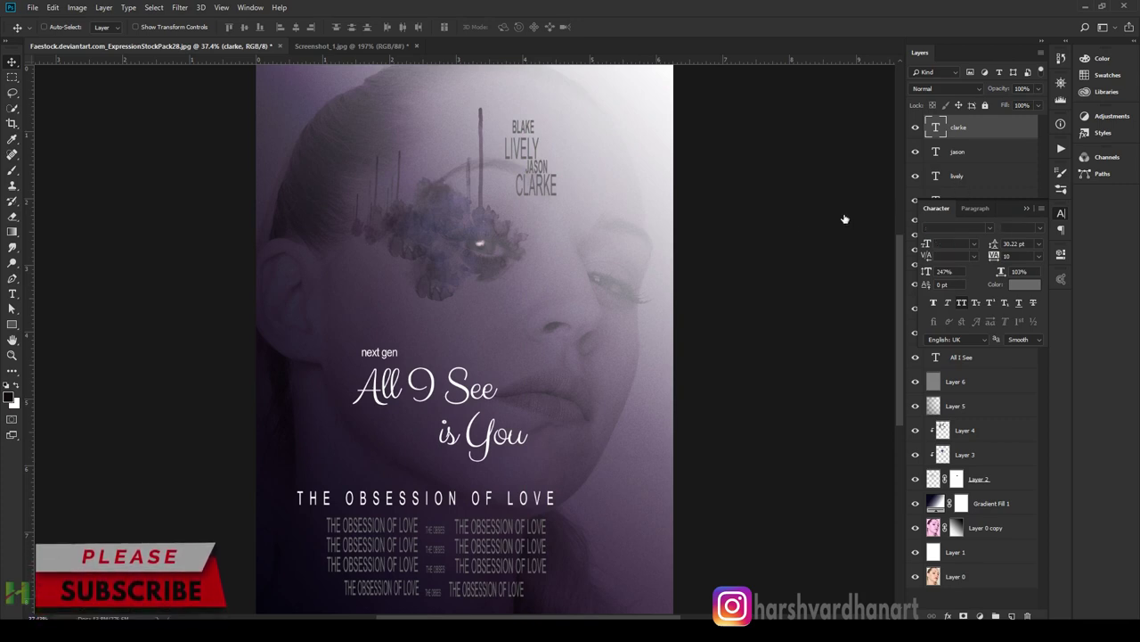
left_click(958, 177, "shift")
left_click_drag(538, 181, 590, 176)
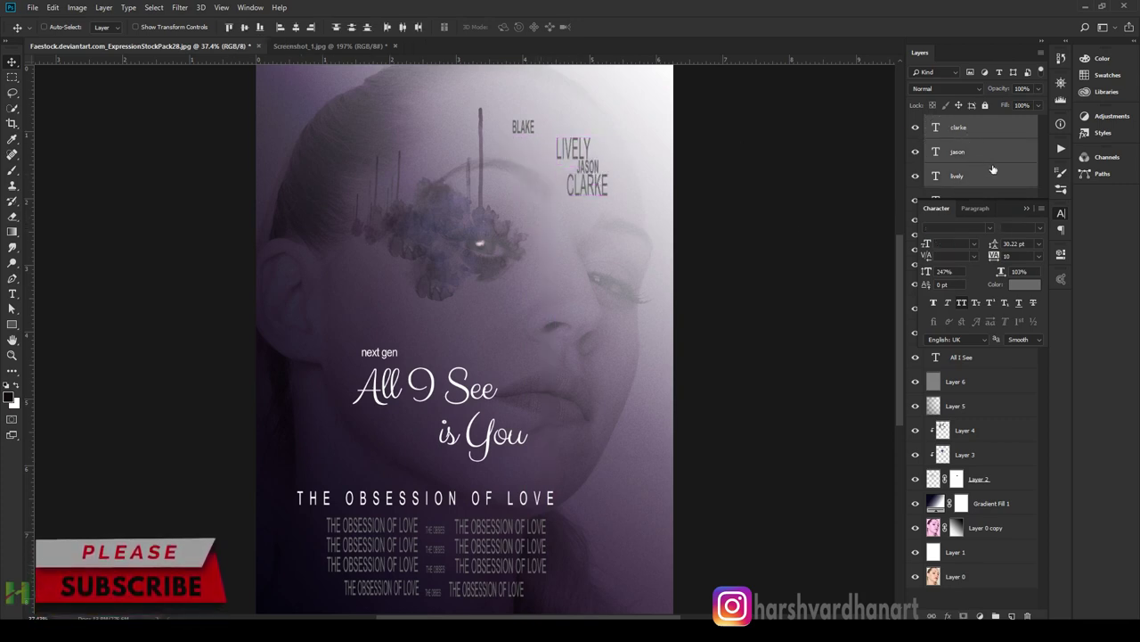
left_click(1060, 214)
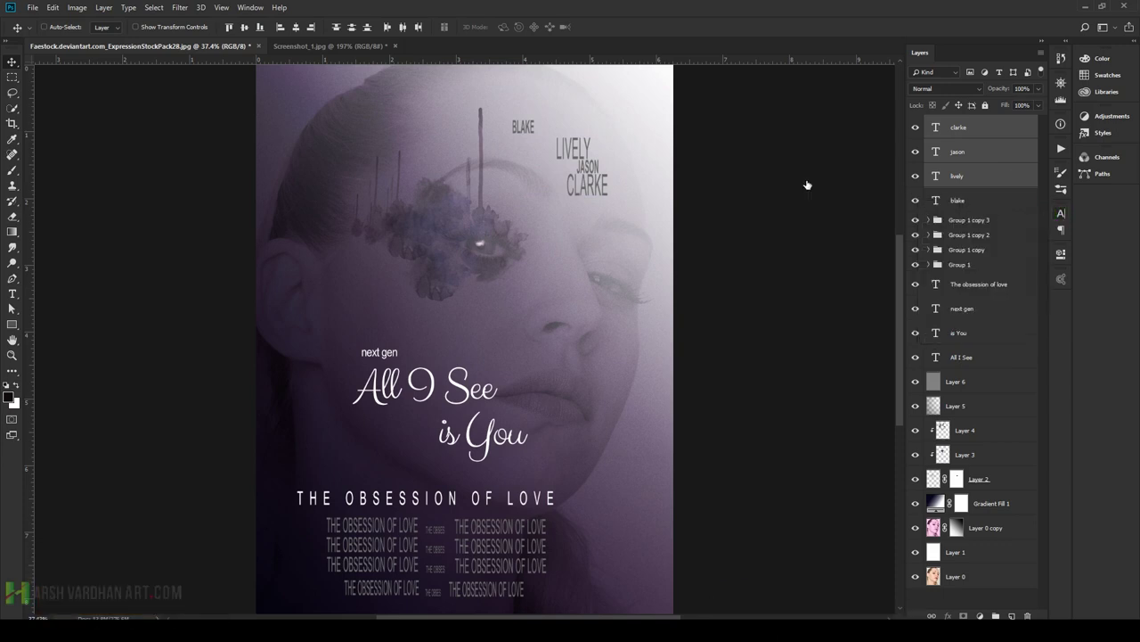
left_click_drag(524, 127, 574, 127)
left_click(374, 46)
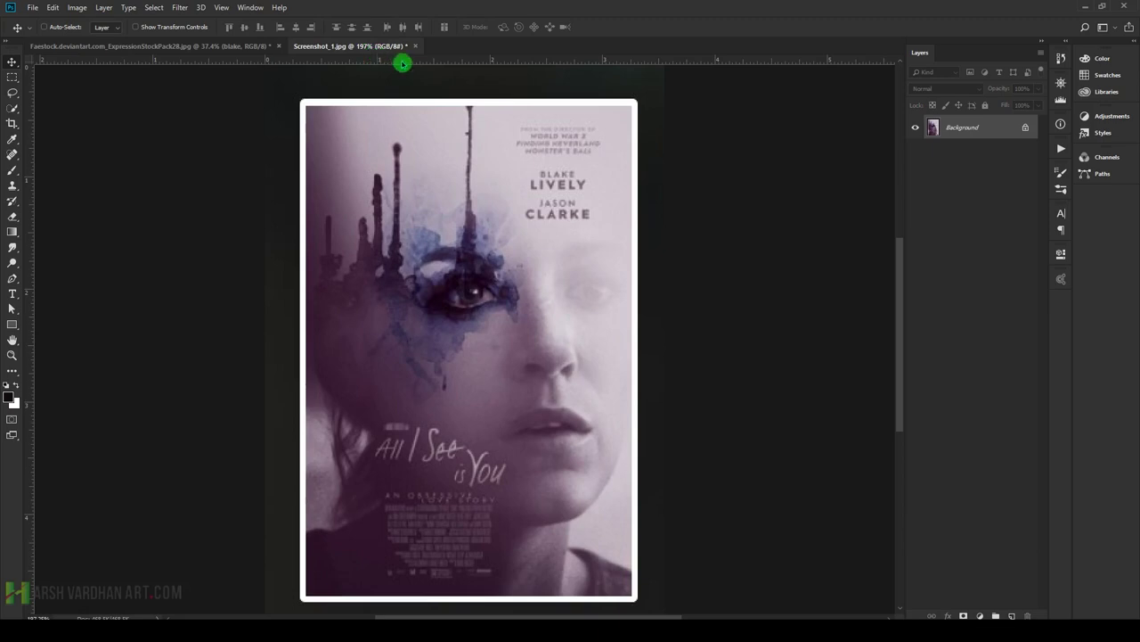
left_click(244, 45)
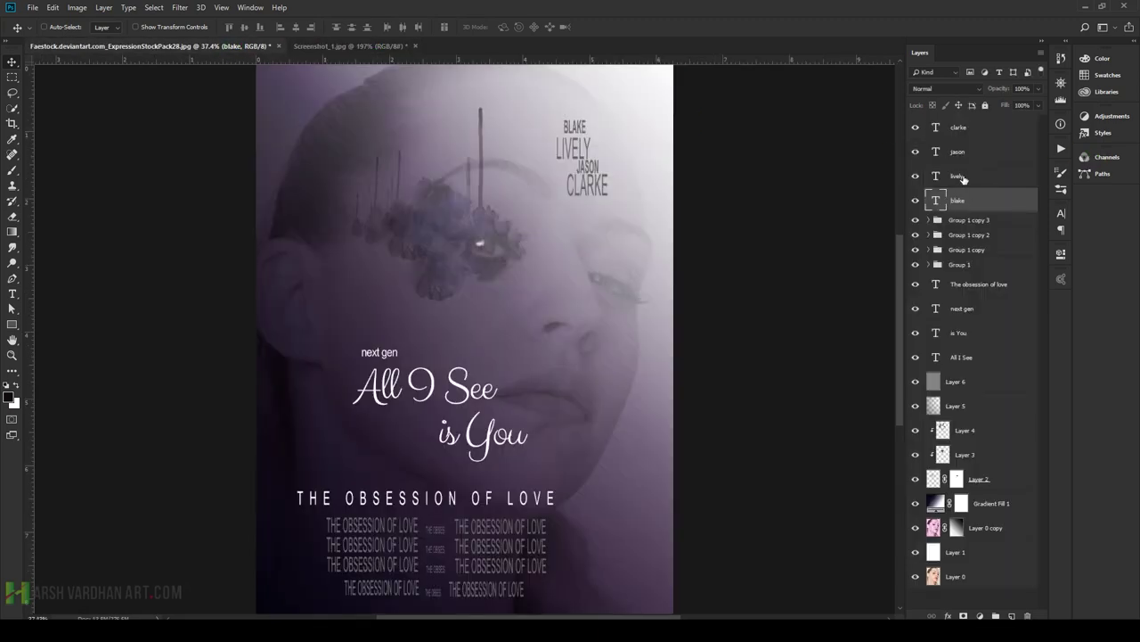
- Move BLAKE LIVELY up and left, and align JASON CLARKE under LIVELY
left_click(960, 178, "shift")
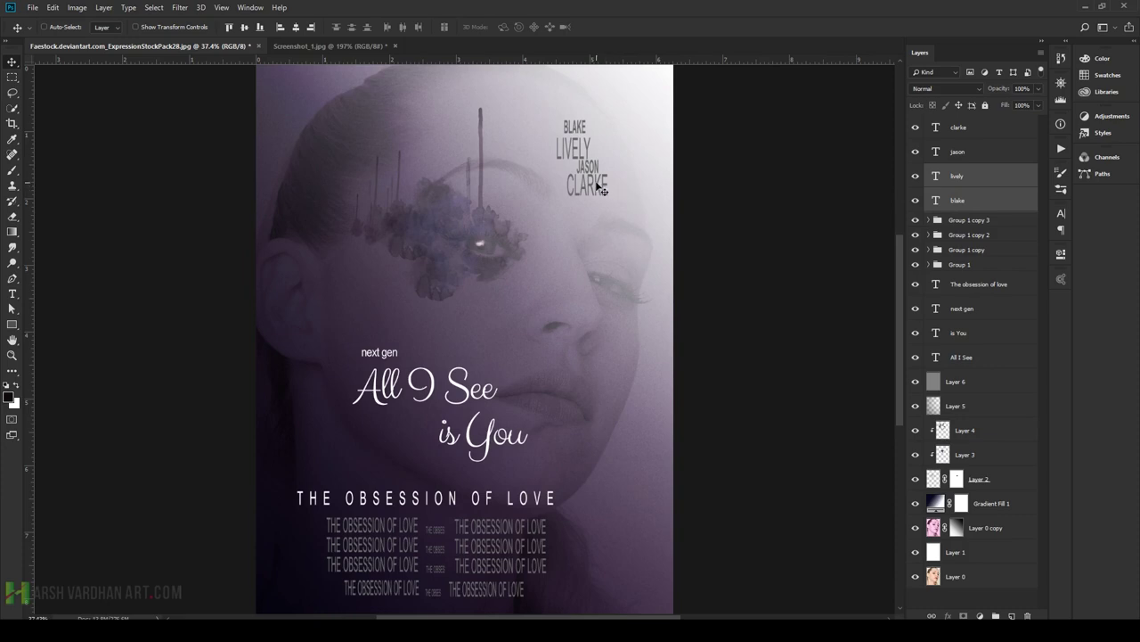
mouse_move(581, 147)
left_mouse_down()
mouse_move(574, 132)
mouse_move(583, 138)
left_mouse_up()
left_click(963, 129)
left_click(962, 150, "shift")
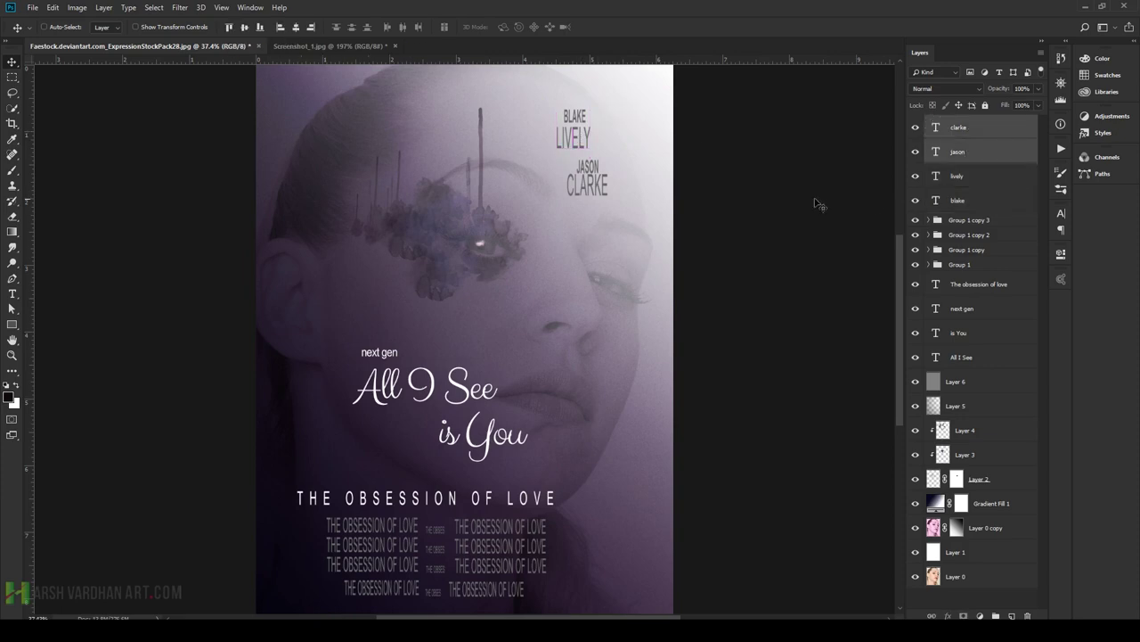
left_click_drag(590, 181, 586, 181)
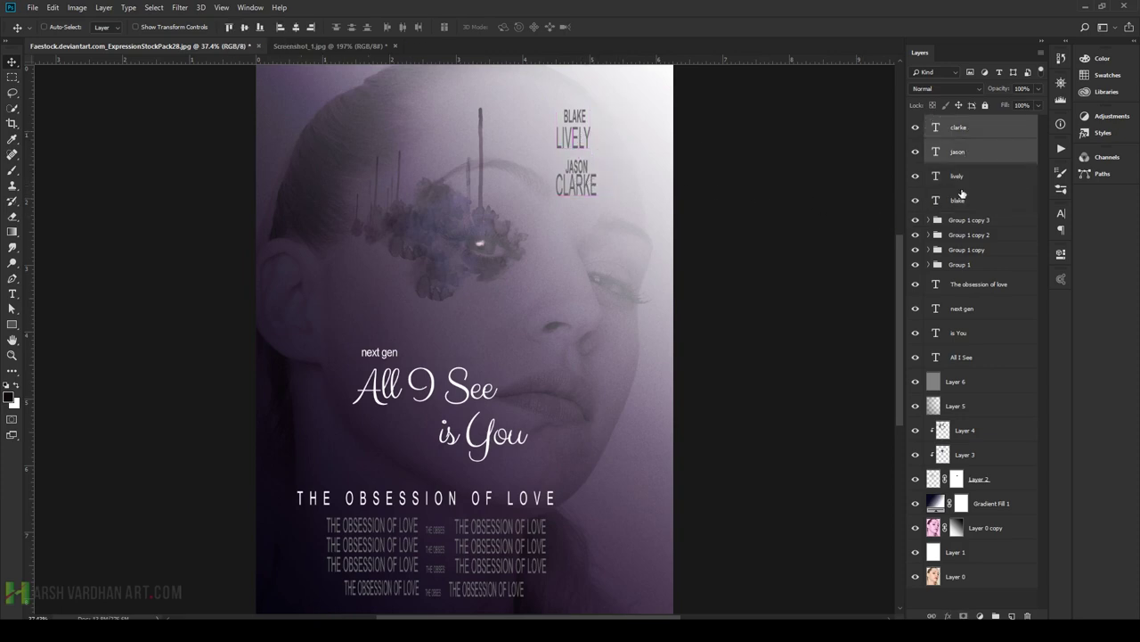
left_click(972, 156)
- Group all layers from Group 1 copy 3 down to the All I See title
key("ctrl+minus")
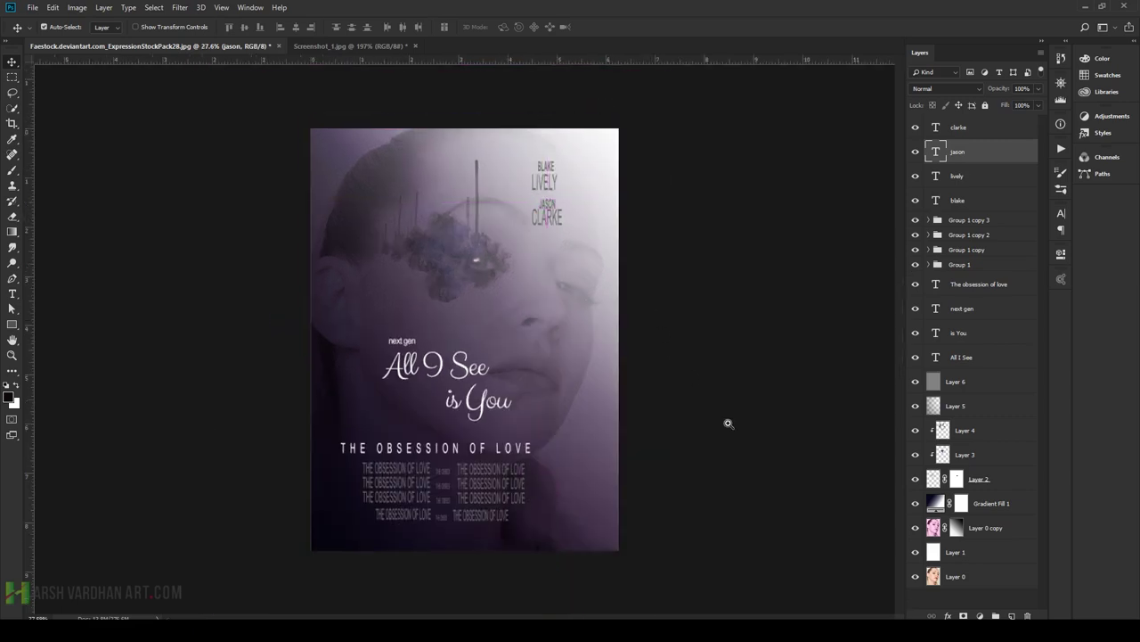
left_click(978, 224)
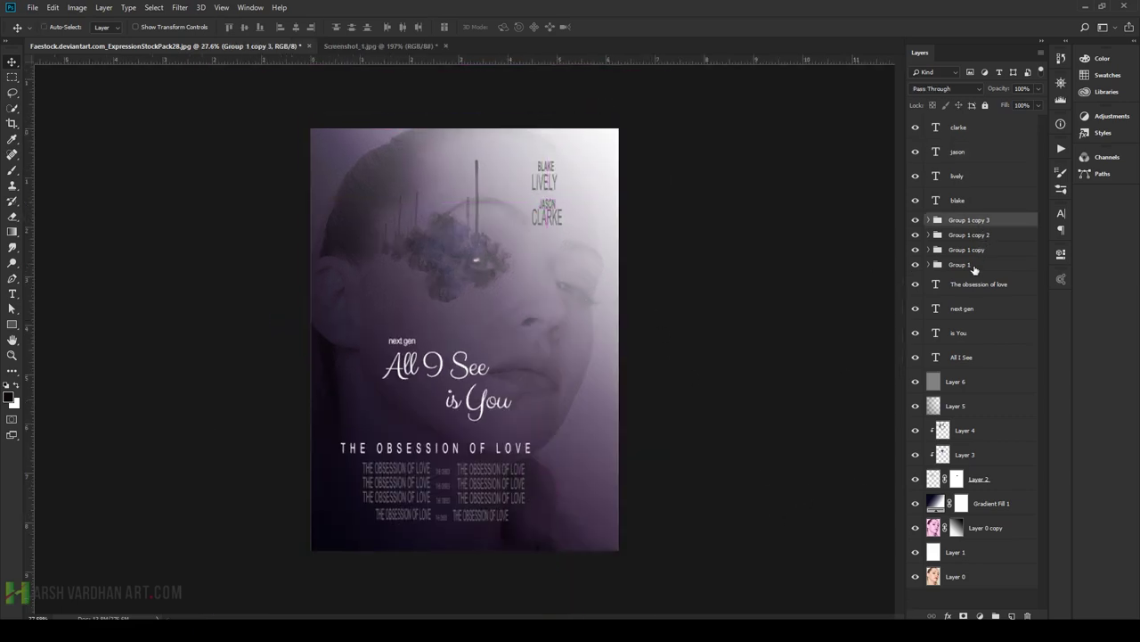
left_click(964, 360)
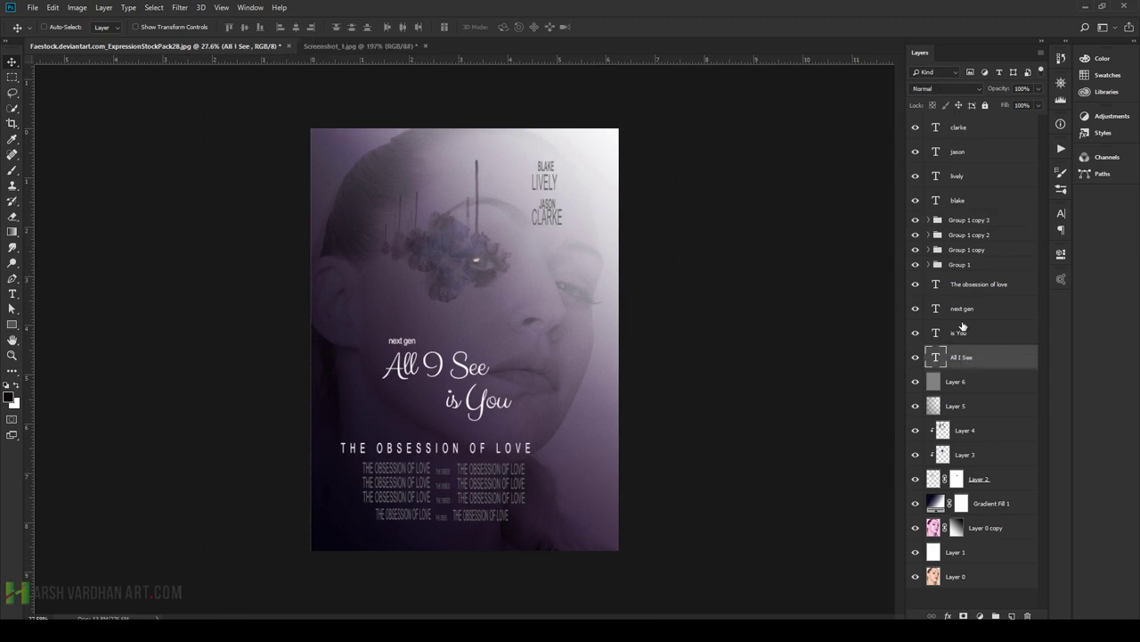
left_click(961, 129, "shift")
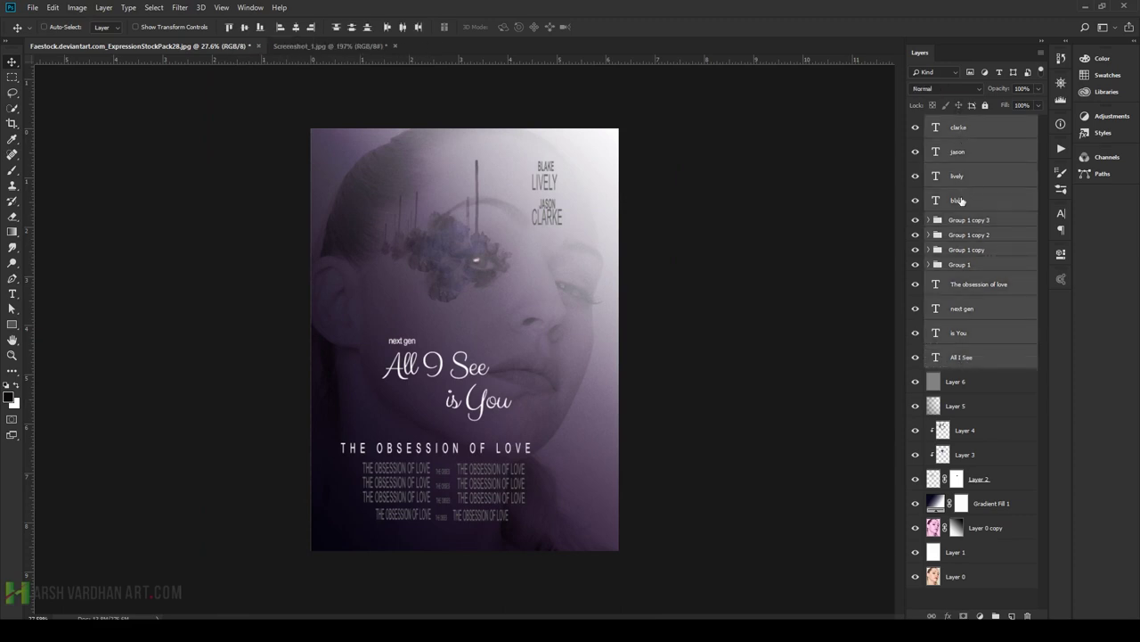
left_click(960, 201)
left_click(964, 223)
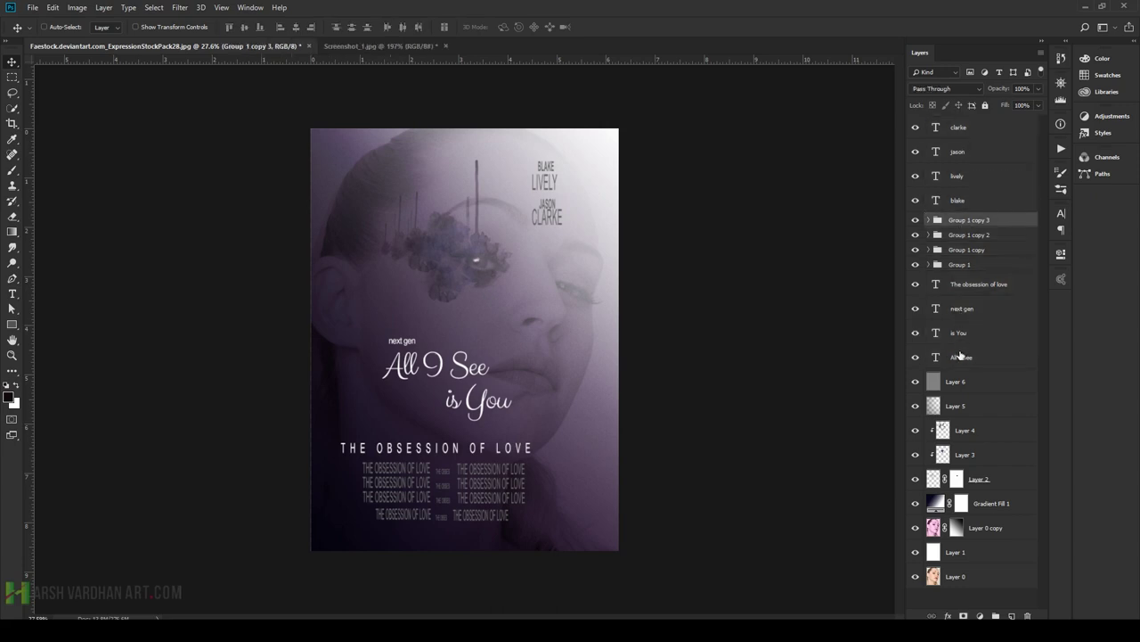
left_click(956, 358, "shift")
key("ctrl+g")
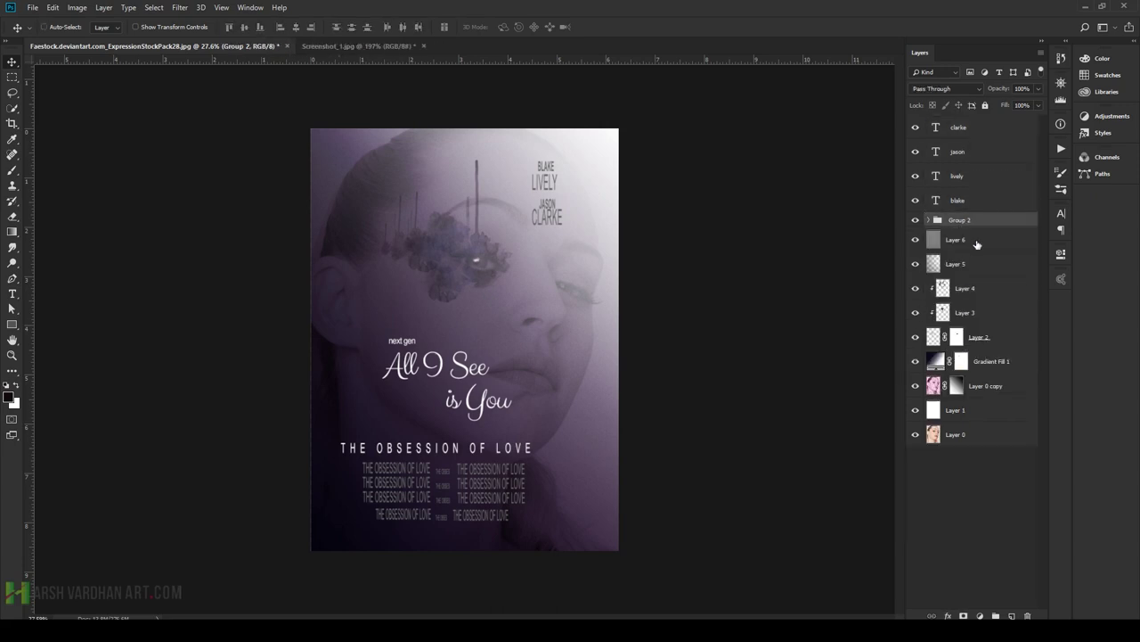
- Set the new group's blend mode to Overlay and compare with the reference poster
left_click(938, 89)
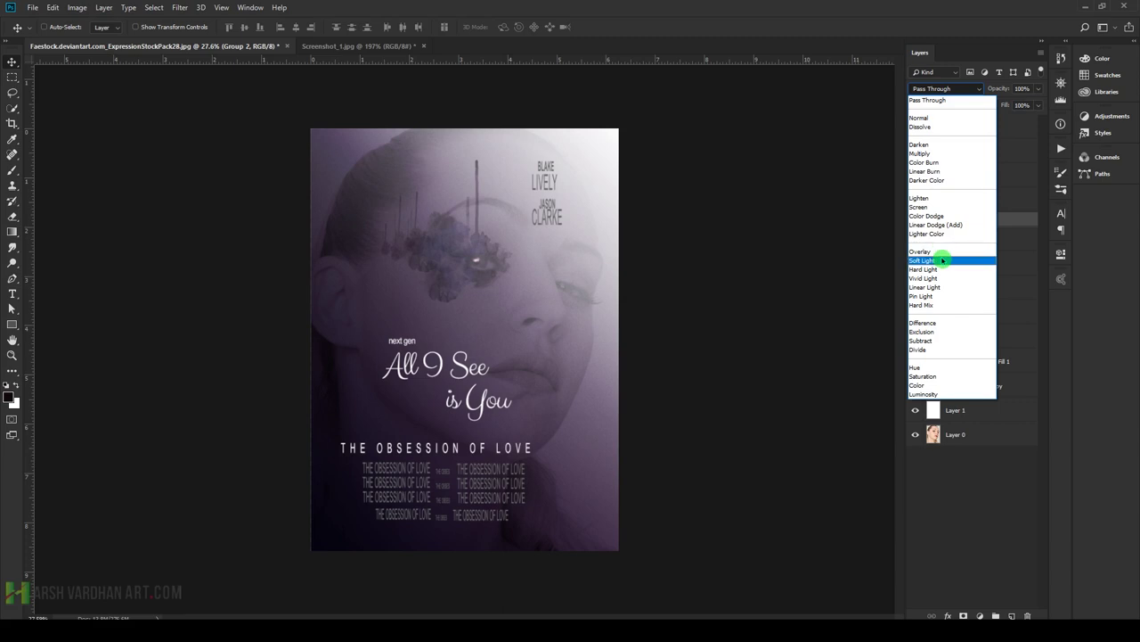
left_click(942, 252)
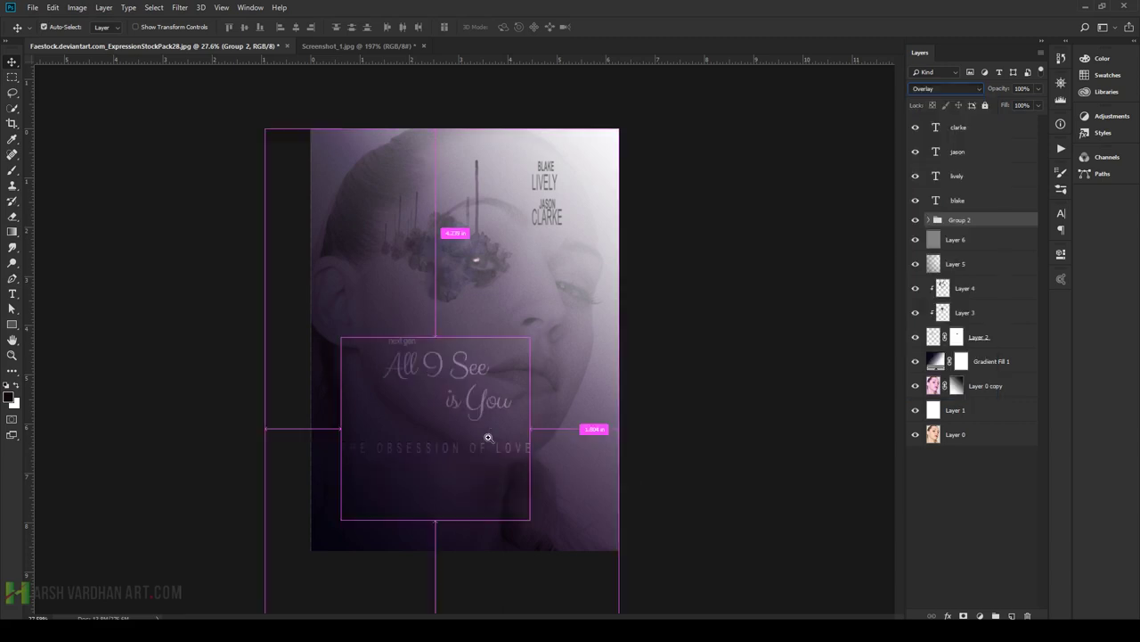
mouse_move(489, 438)
left_mouse_down()
mouse_move(440, 438)
mouse_move(466, 437)
left_mouse_up()
left_click(274, 52)
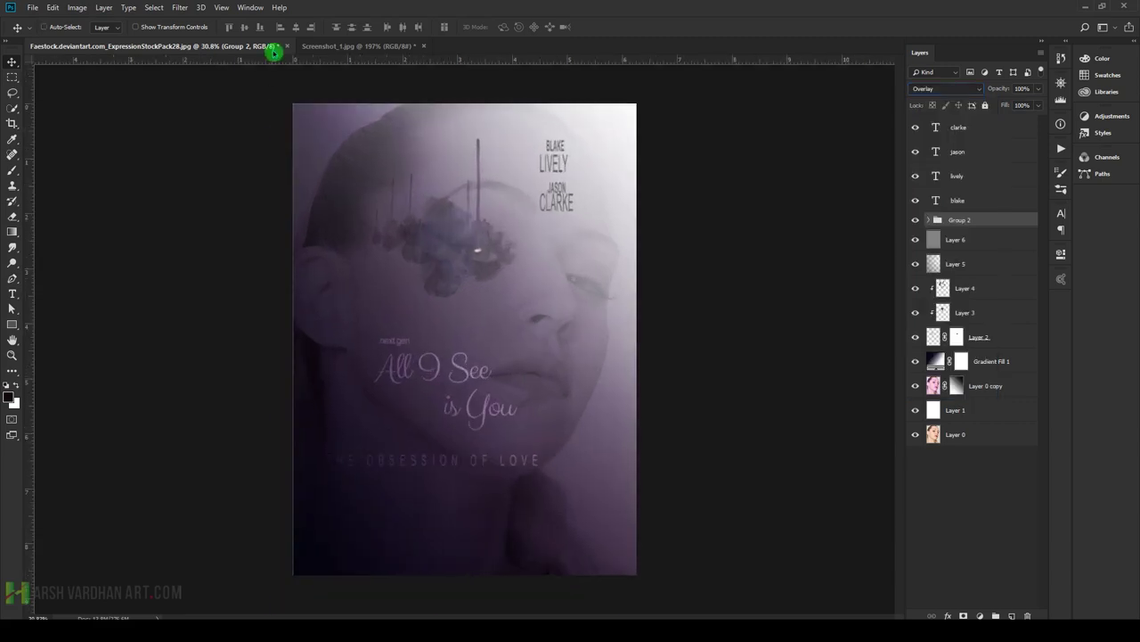
left_click(359, 46)
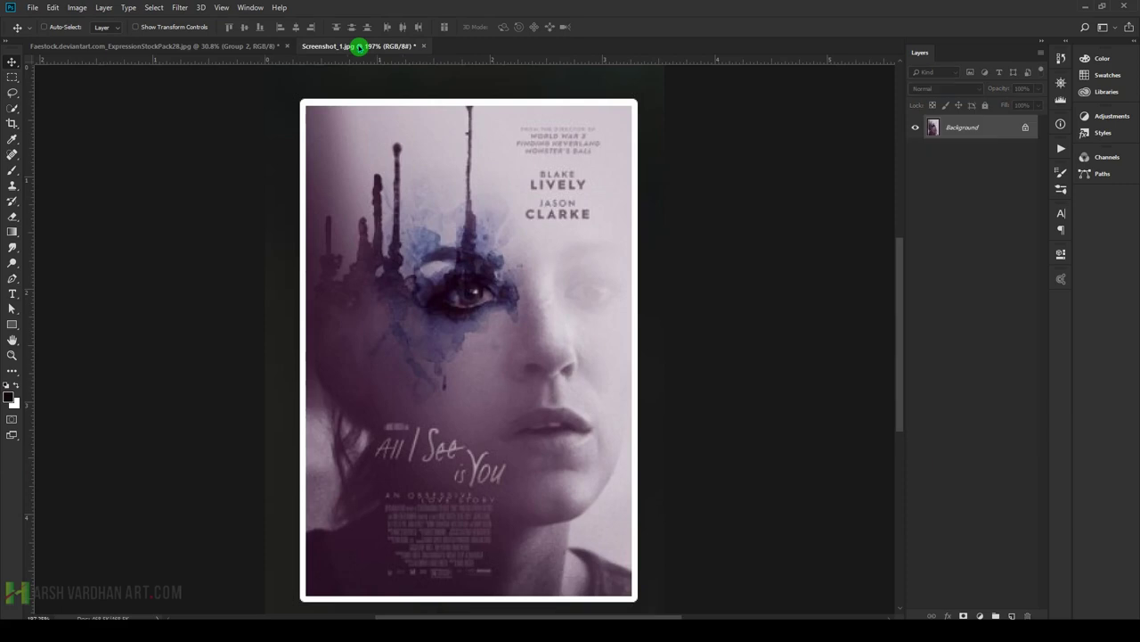
left_click(222, 49)
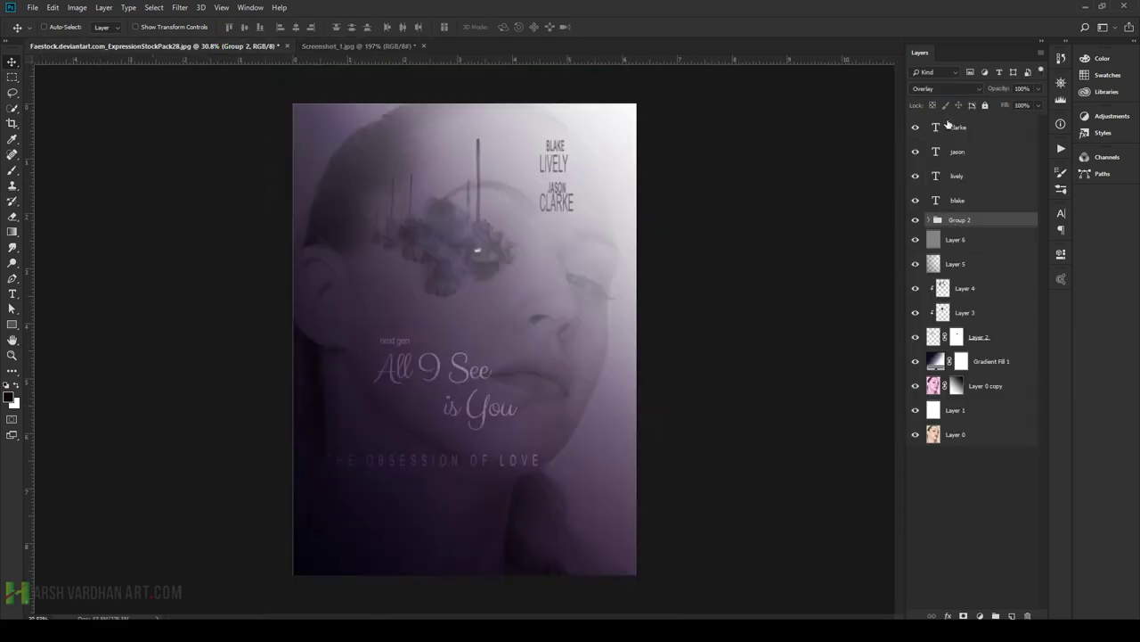
- Preview Multiply, Darken and Soft Light on the group, then Screen on Group 1 copy
left_click_drag(962, 89, 943, 145)
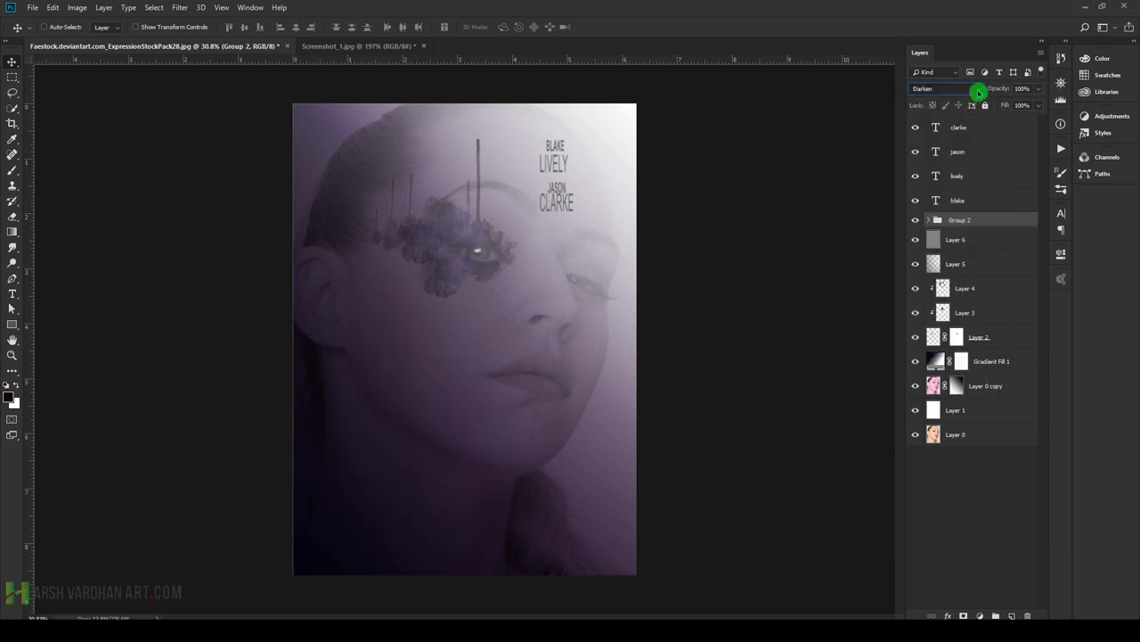
left_click_drag(975, 89, 944, 270)
left_click_drag(963, 89, 951, 253)
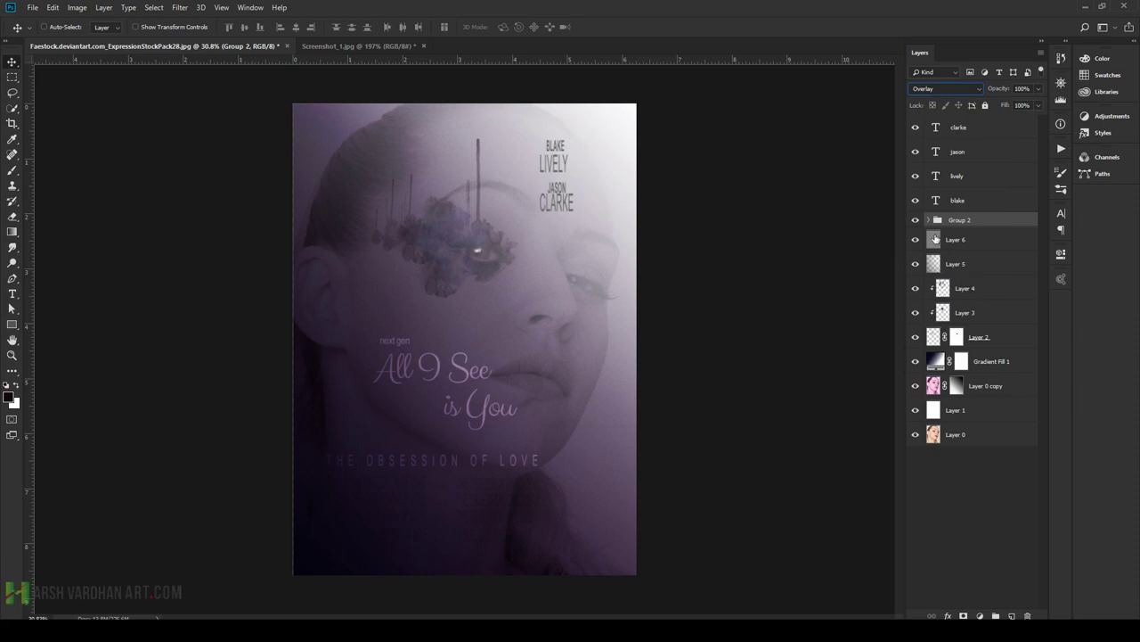
left_click(930, 221)
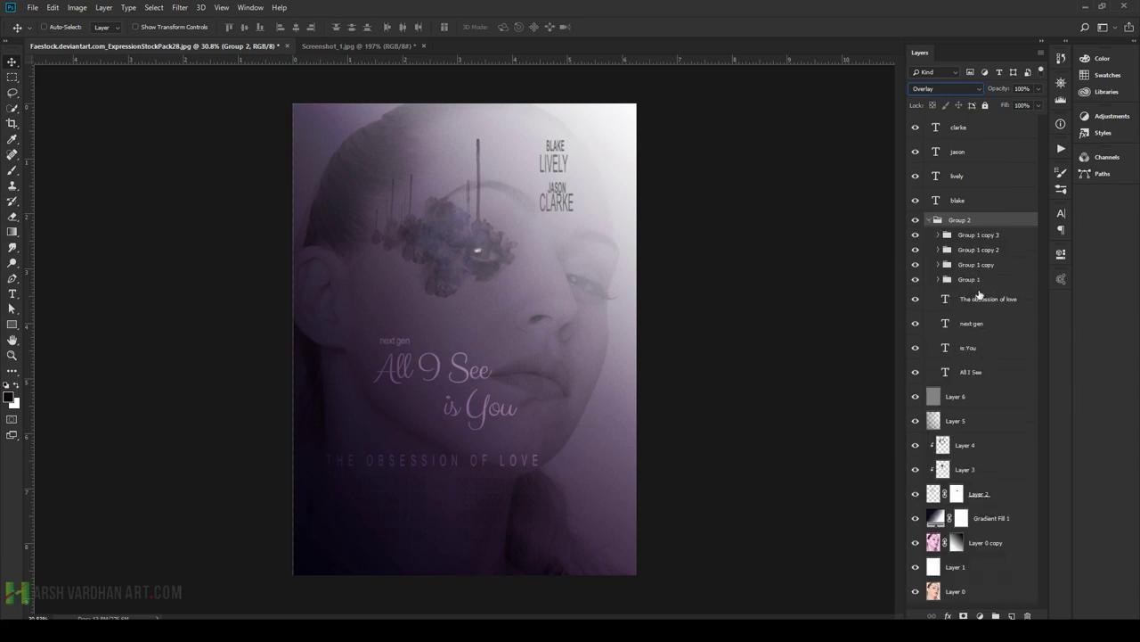
left_click(972, 266)
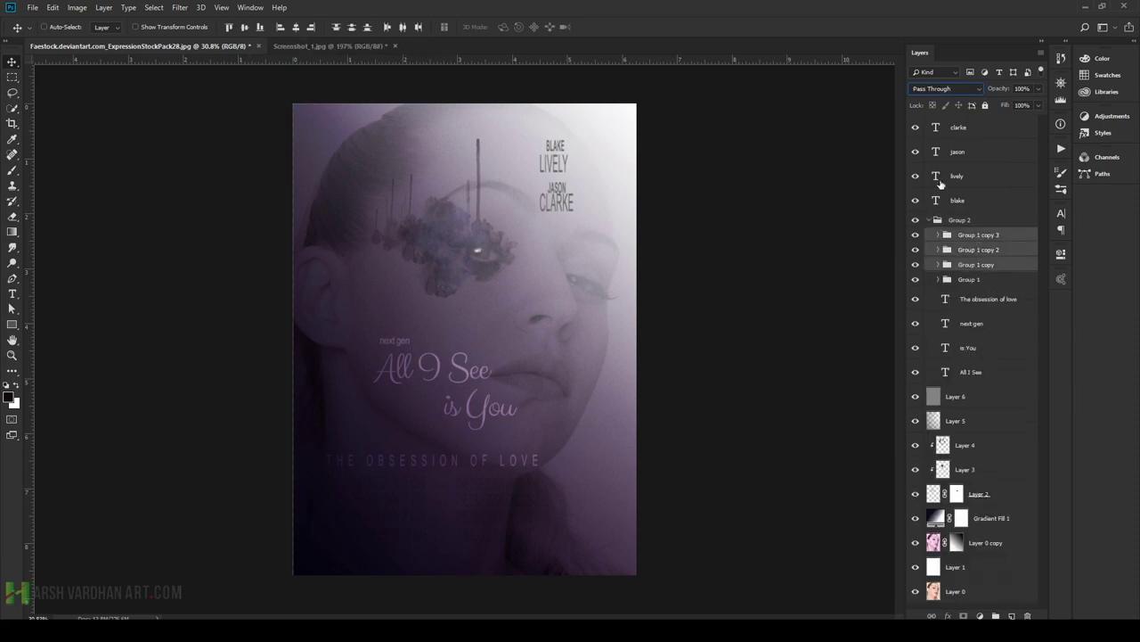
left_click_drag(947, 90, 954, 121)
- Change the text colour to a light grey in the Character panel
left_click(1061, 213)
left_click(1032, 285)
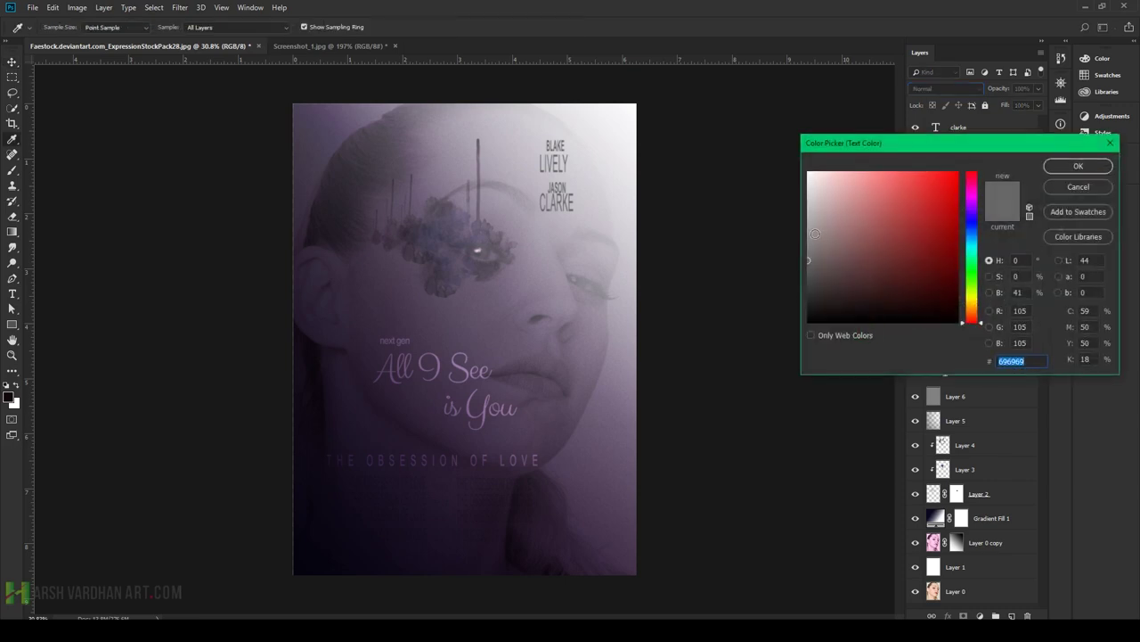
left_click(809, 198)
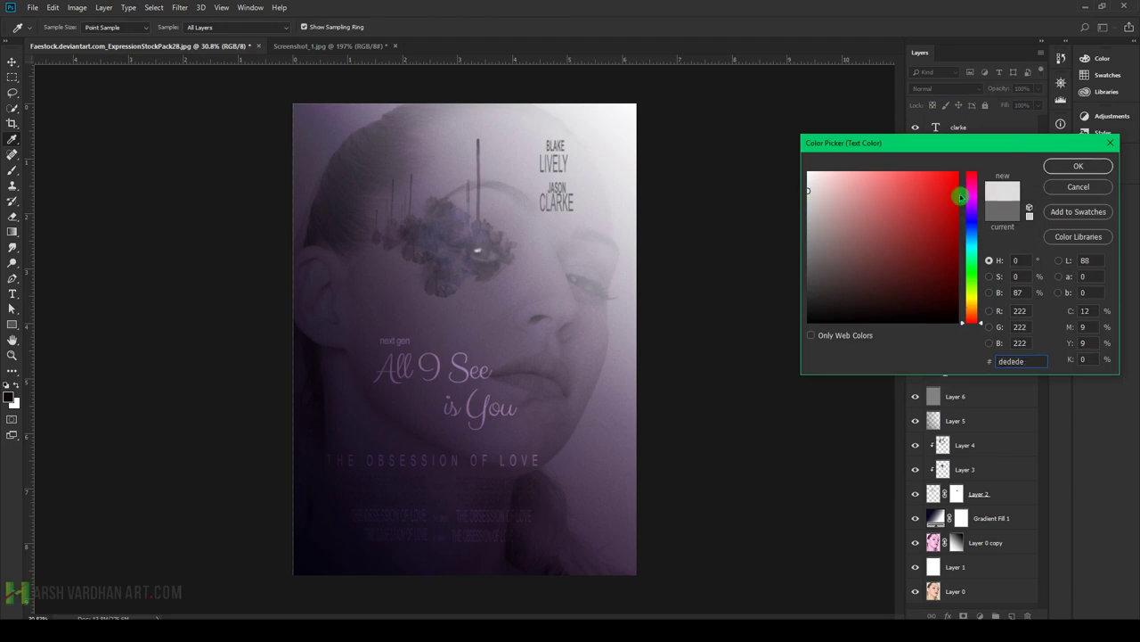
left_click(1079, 167)
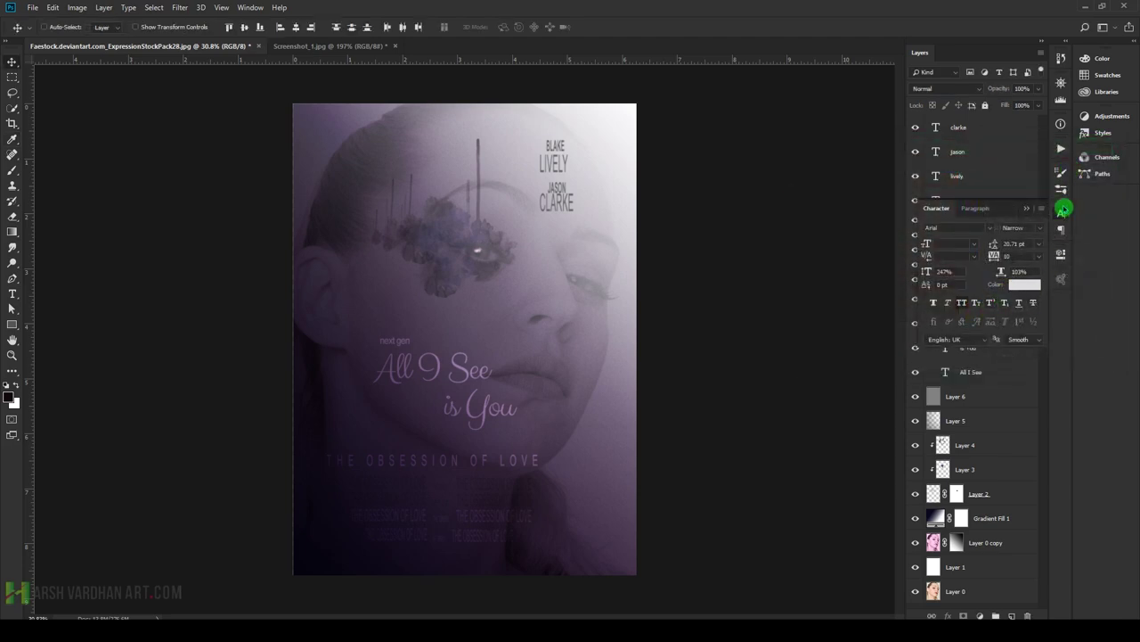
left_click(1061, 213)
- Set the Group 1 text colour to pure white
left_click(989, 282)
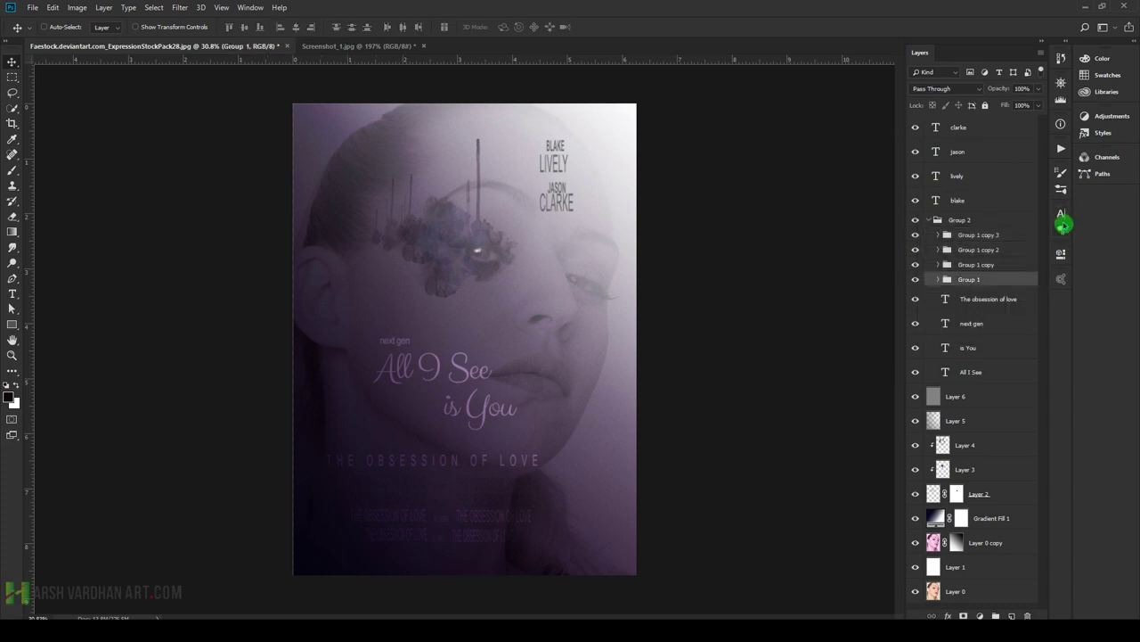
left_click(1061, 214)
key("i")
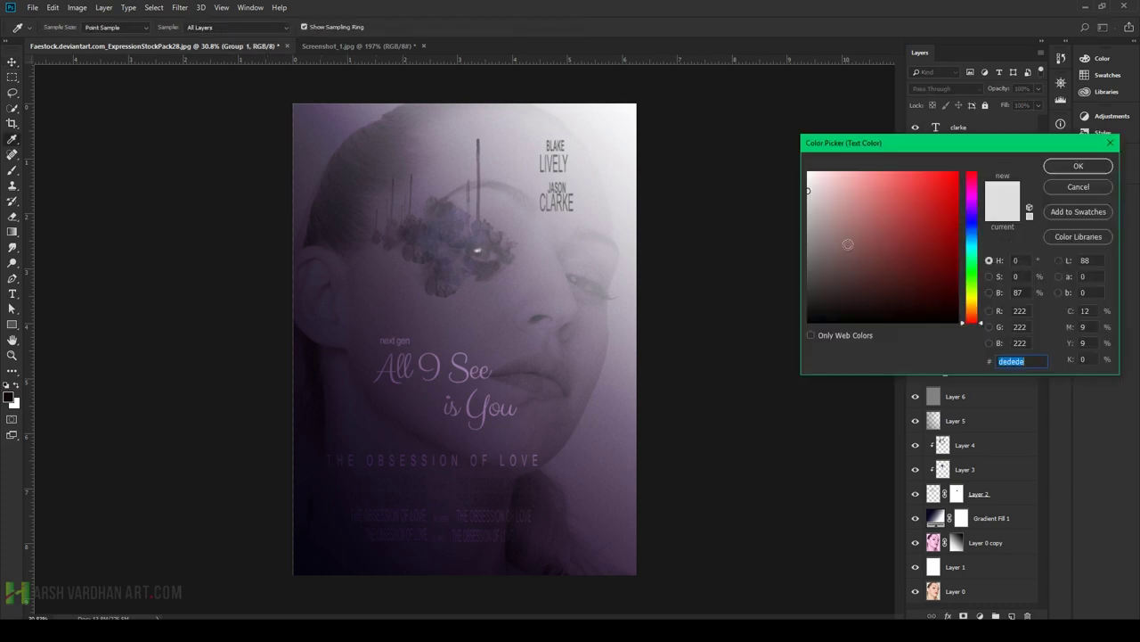
left_click(808, 175)
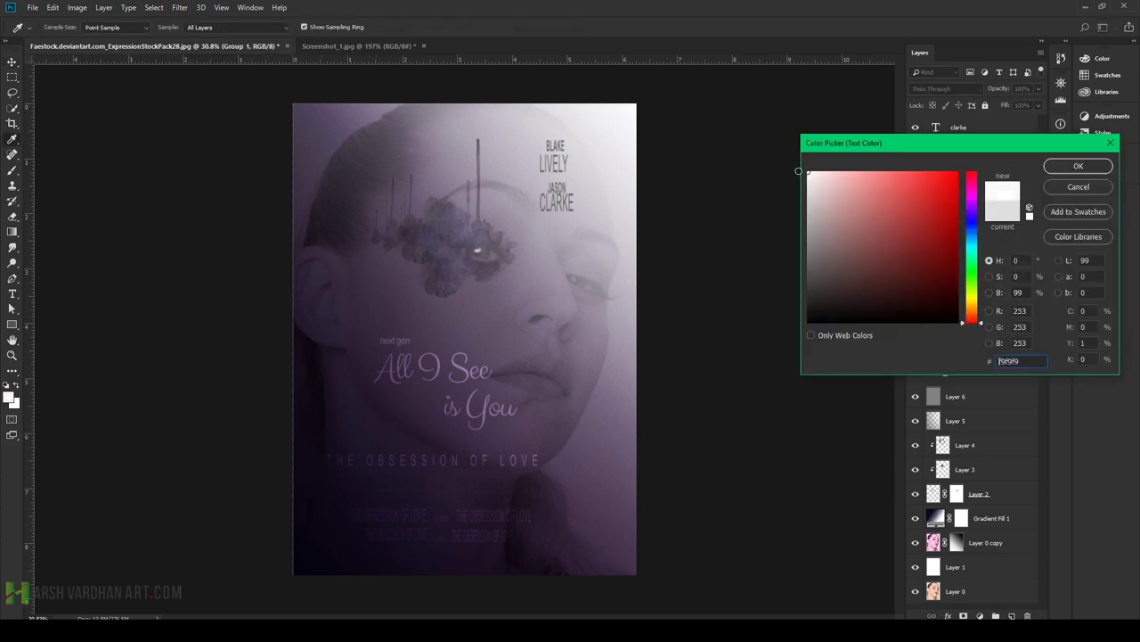
left_click(1076, 167)
left_click(1061, 214)
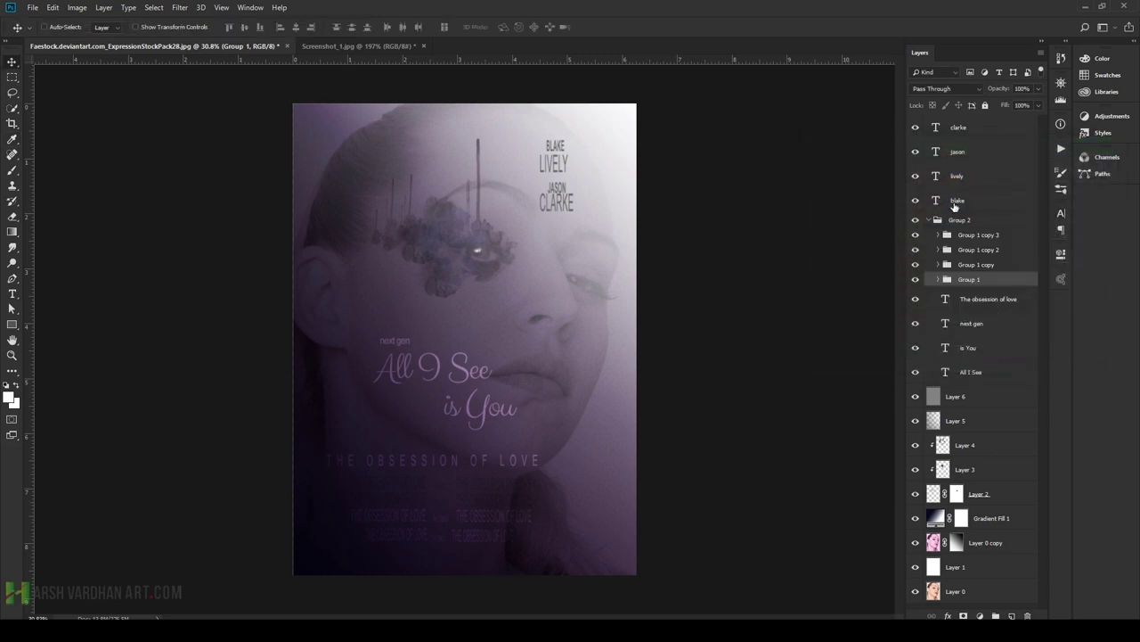
- Give Group 1 copy 3's text the off-white colour #f6f6f6, then select Group 2
left_click(968, 225)
left_click(972, 303)
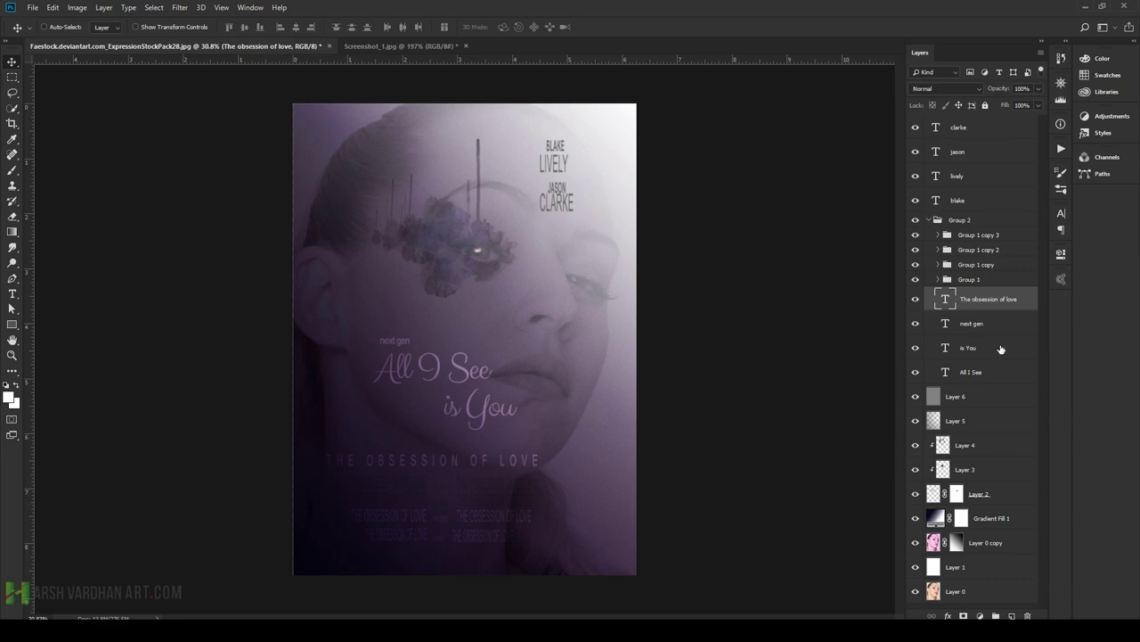
left_click(981, 237)
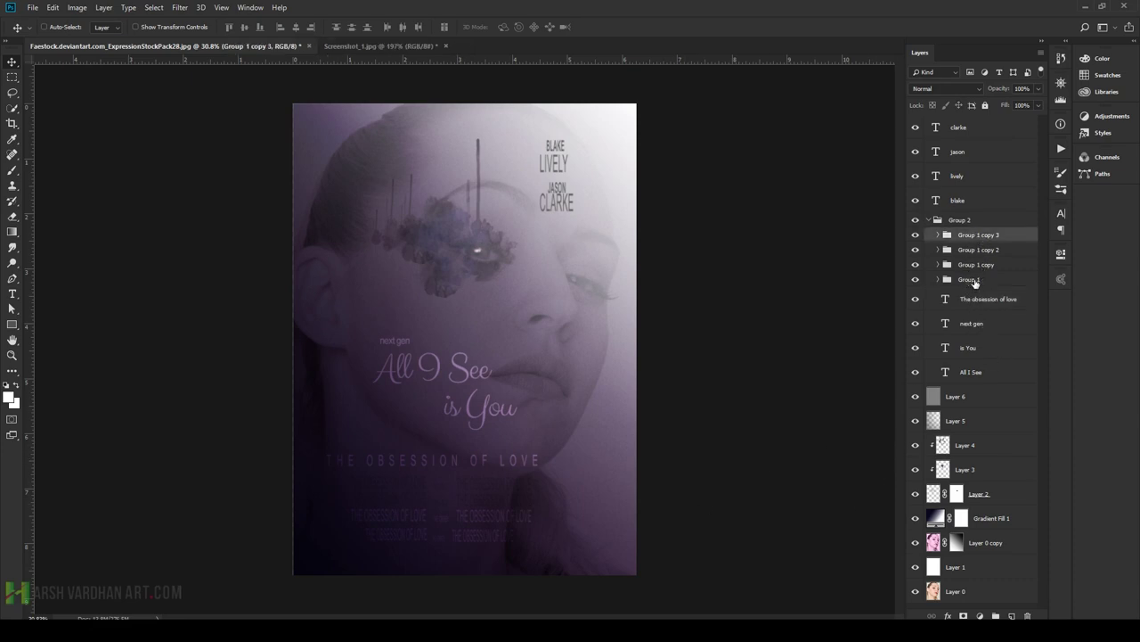
left_click(1061, 214)
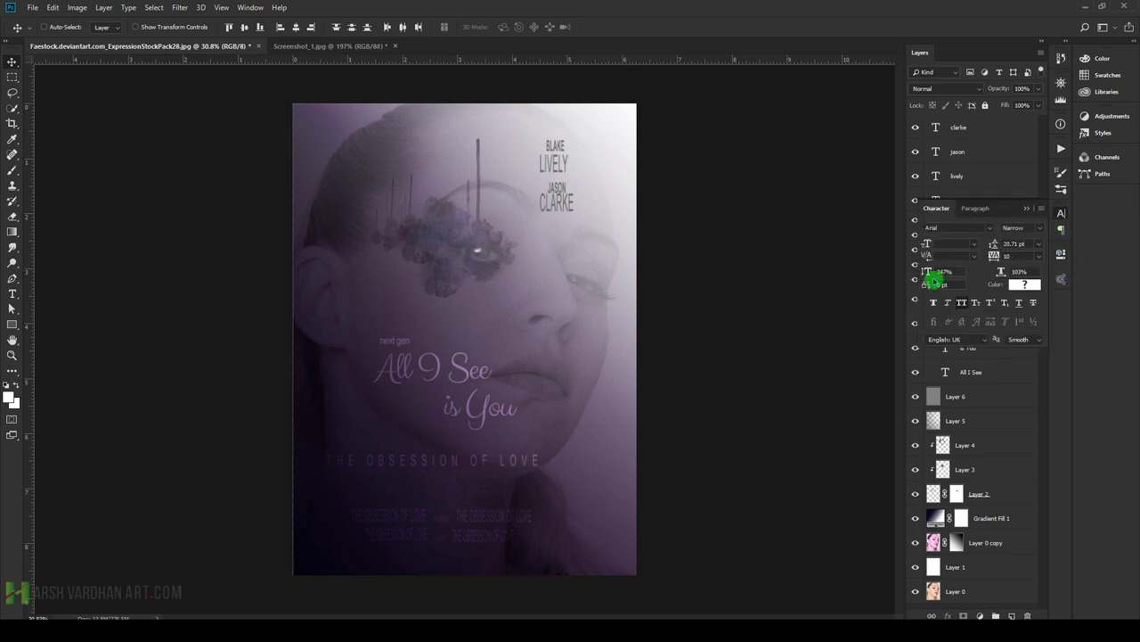
left_click(1024, 284)
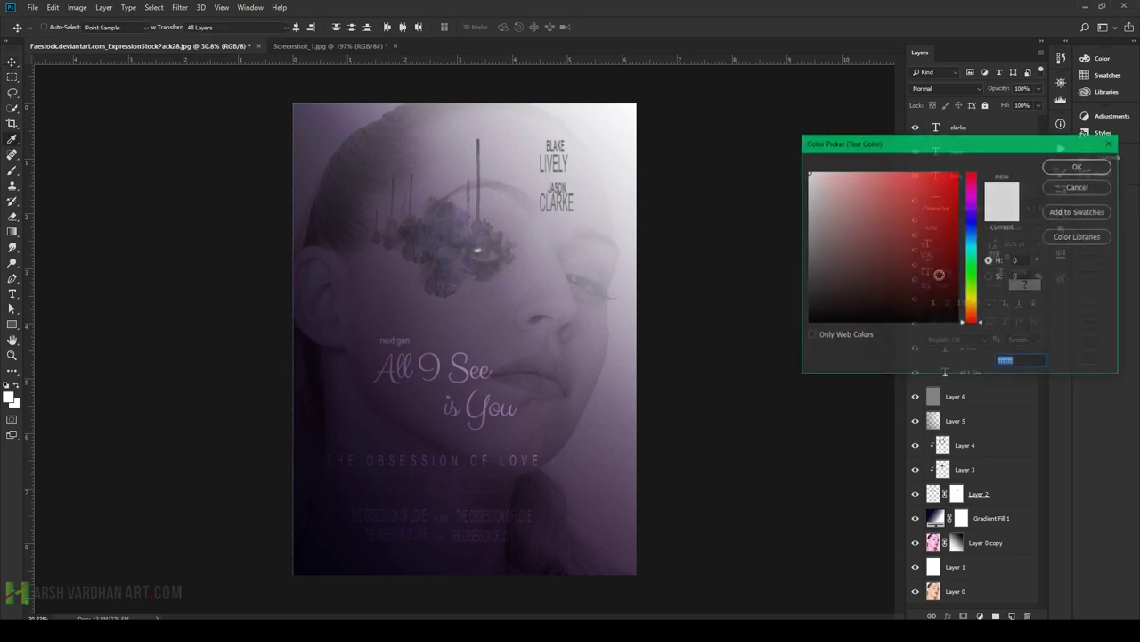
left_click(808, 179)
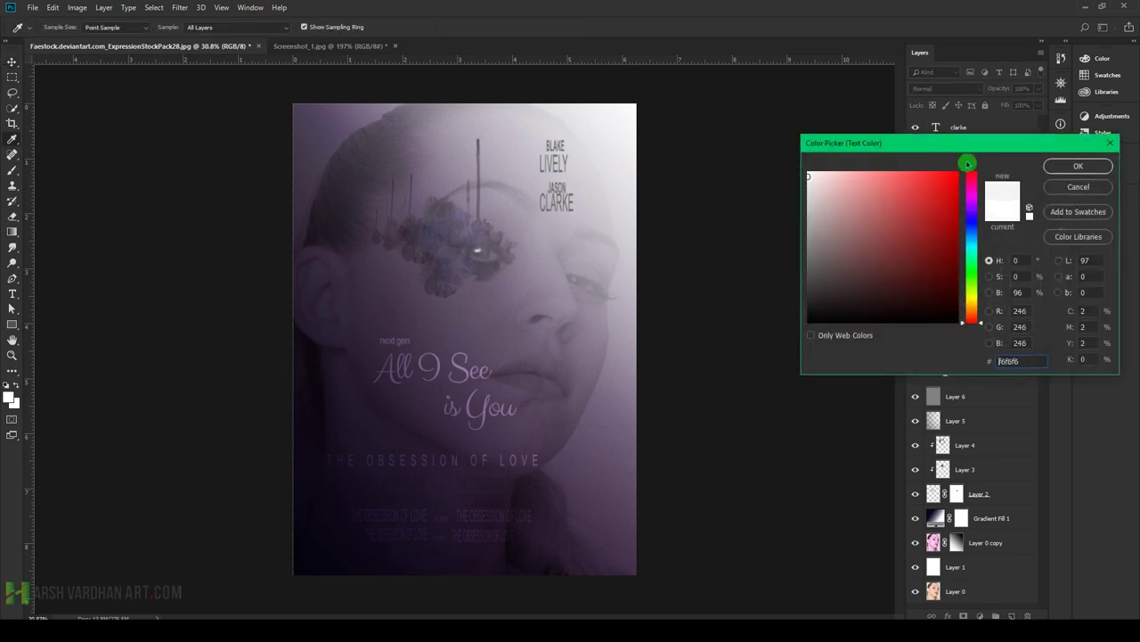
left_click(1063, 167)
left_click(945, 270, "shift")
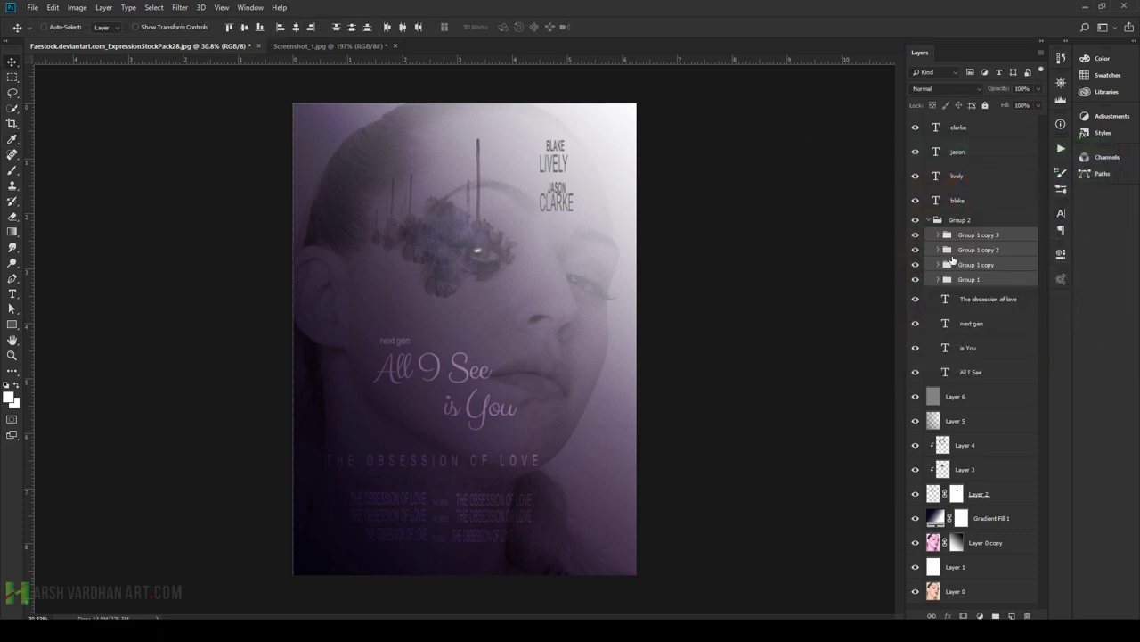
left_click(962, 226)
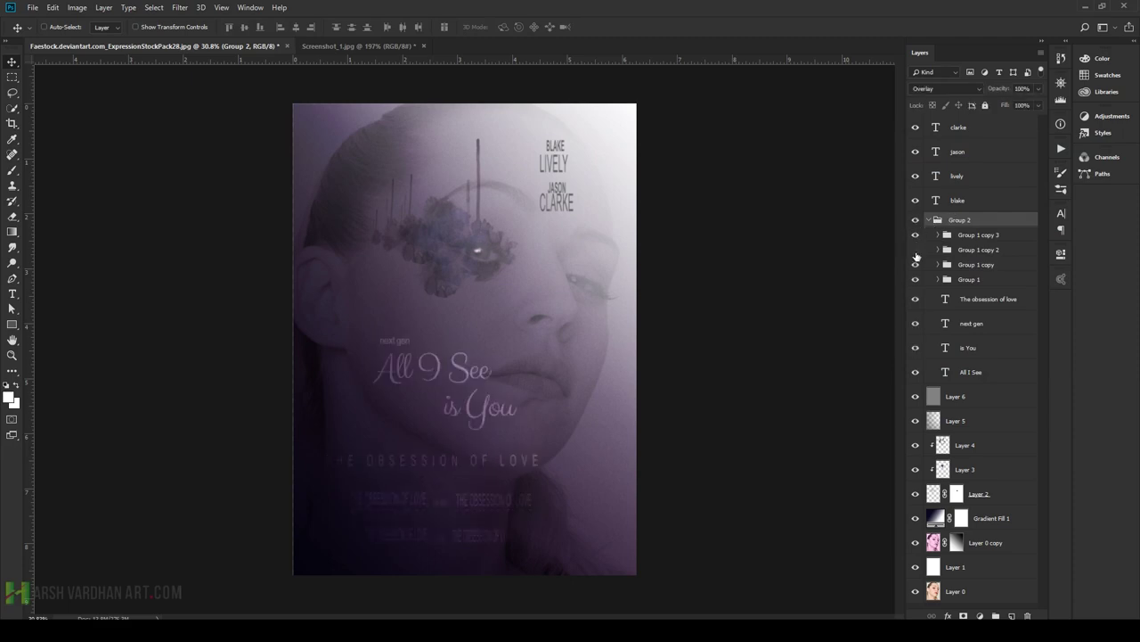
- Colour the Group 1 credit-line text #ffffff and fit the whole poster on screen
left_click(916, 265)
left_click(916, 266)
left_click(933, 282)
left_click(1061, 213)
left_click(1025, 284)
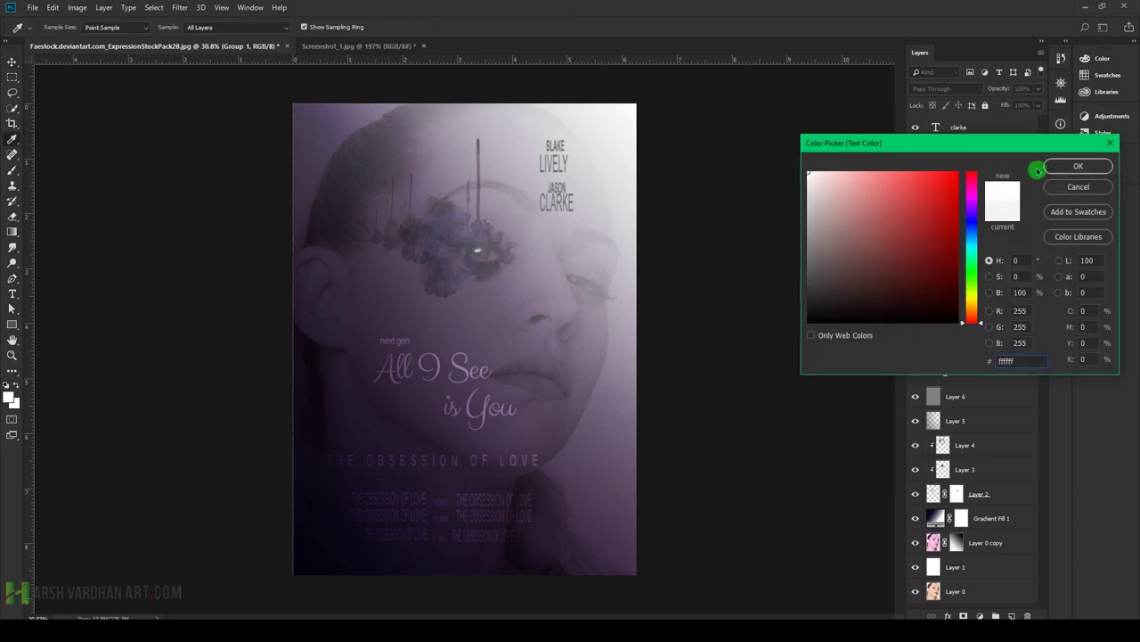
left_click(1069, 167)
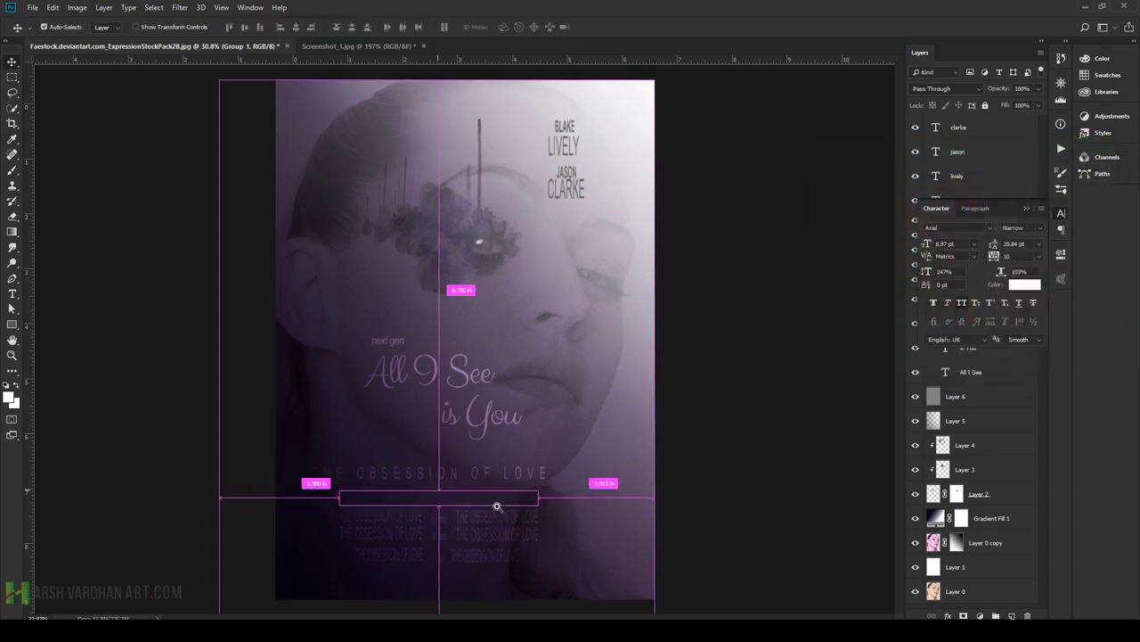
left_click_drag(439, 492, 533, 504)
scroll(534, 504, "down", 5)
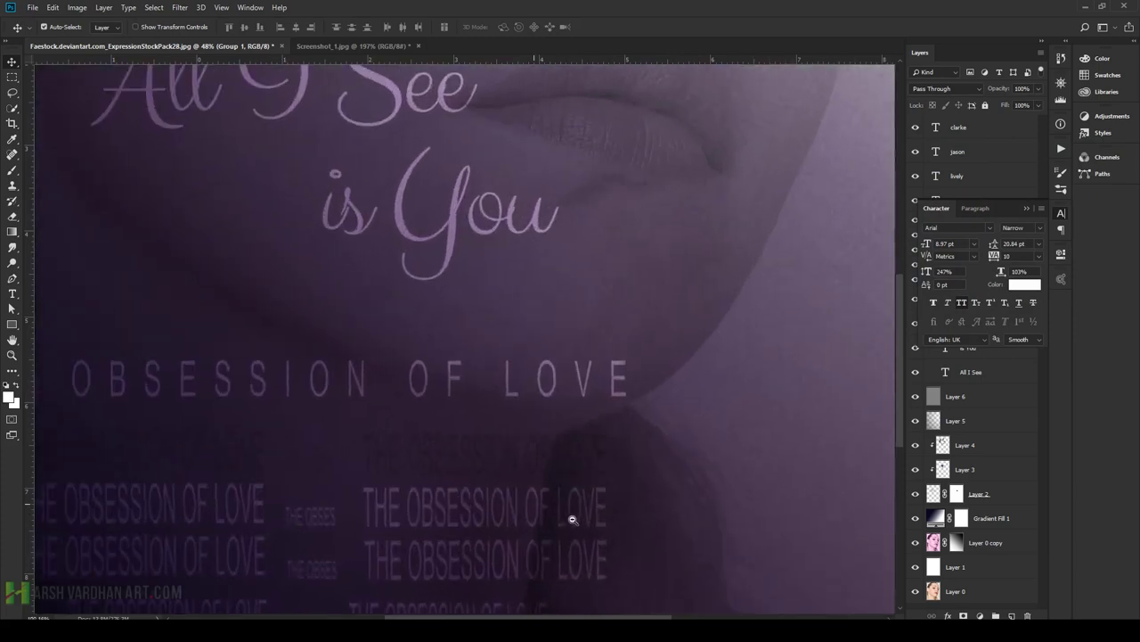
key("ctrl+0")
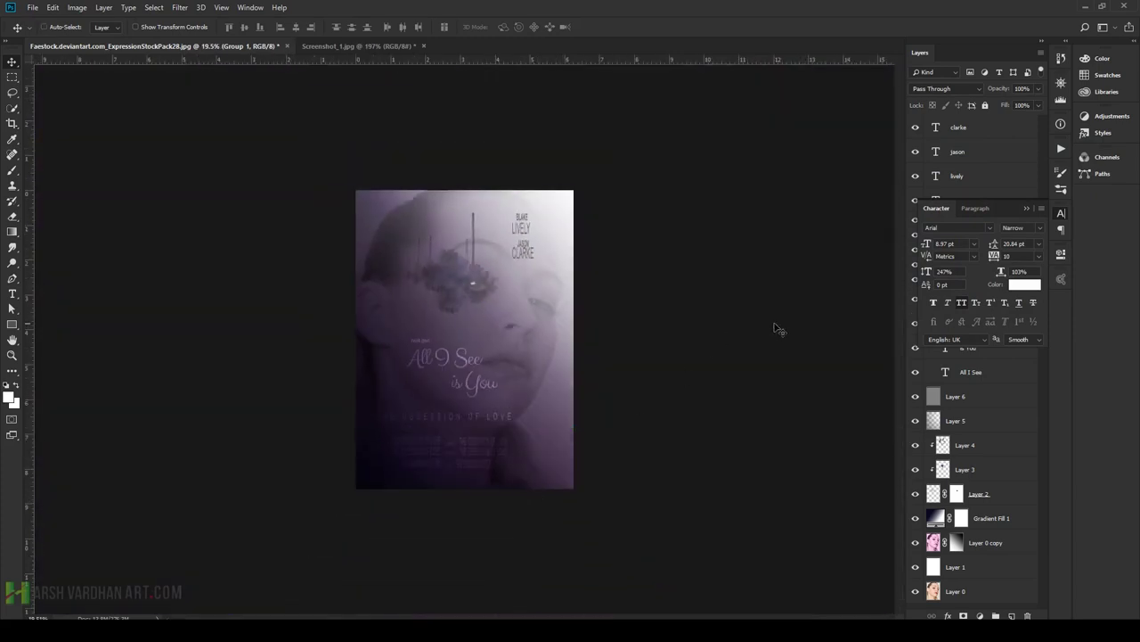
left_click(927, 294)
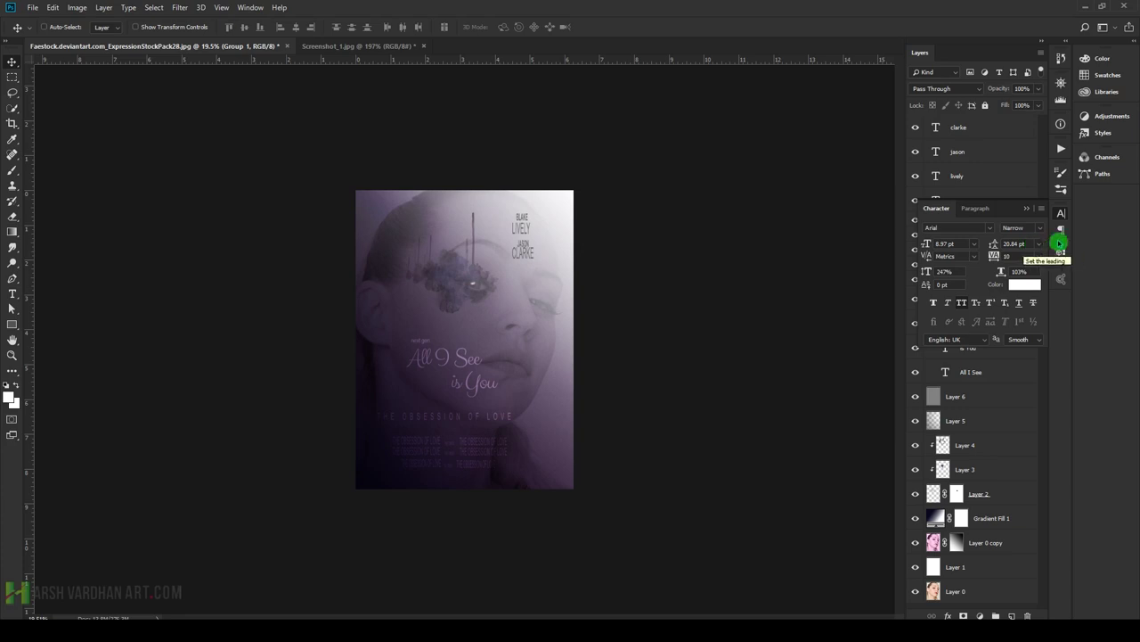
- Select Group 1's three 'The obsession of love' layers and colour them #e4e4e4
left_click(1062, 215)
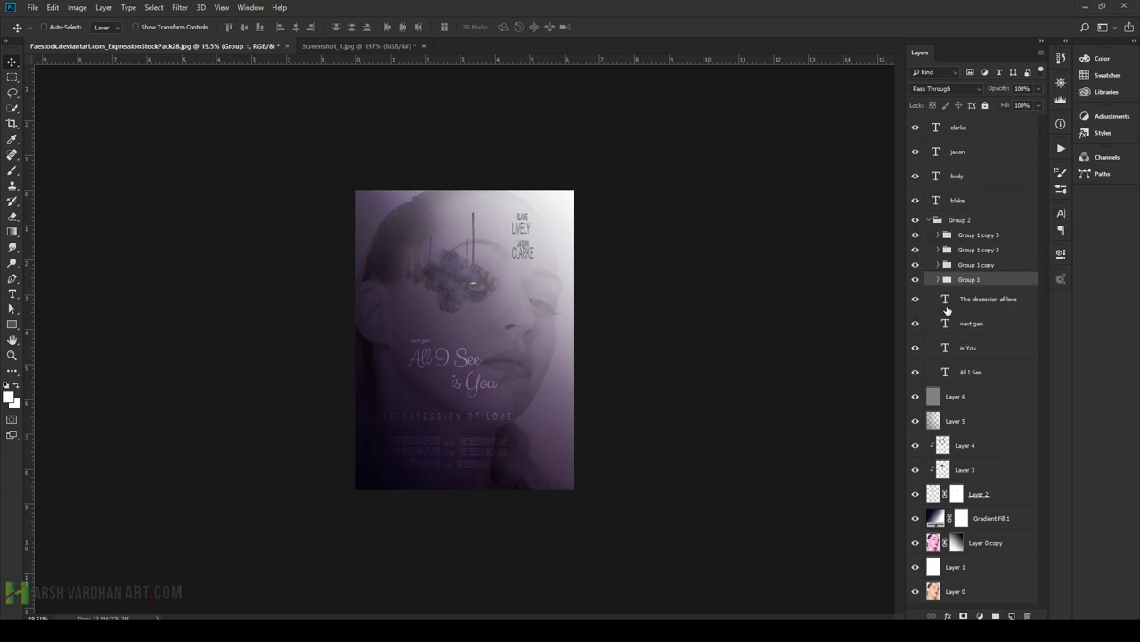
left_click(939, 281)
left_click(976, 300)
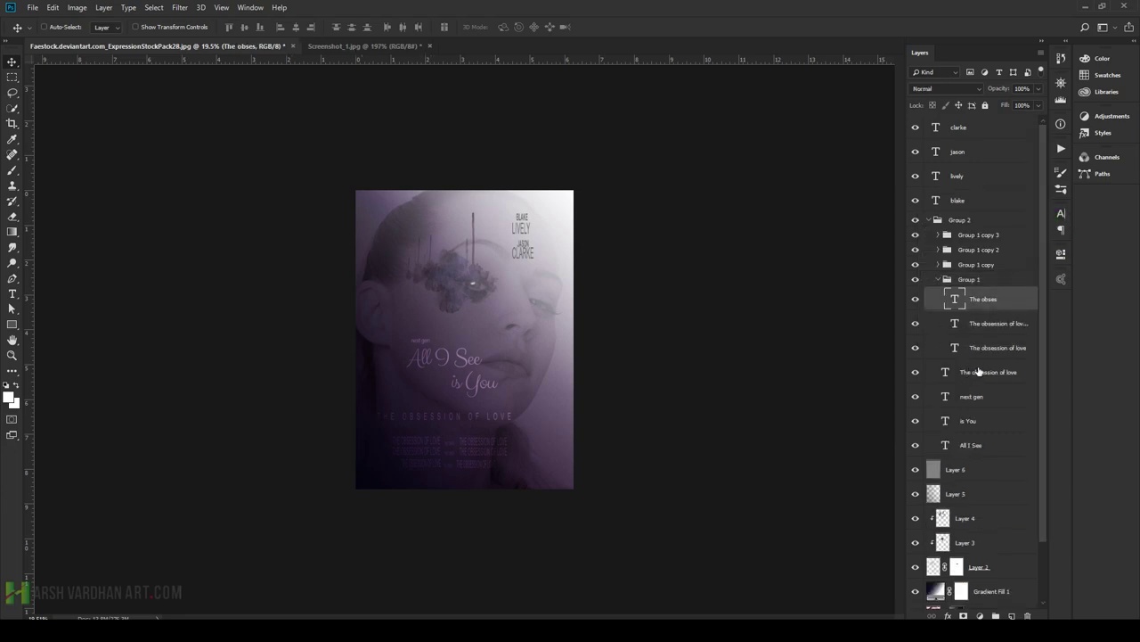
left_click(1007, 354, "shift")
left_click(1061, 215)
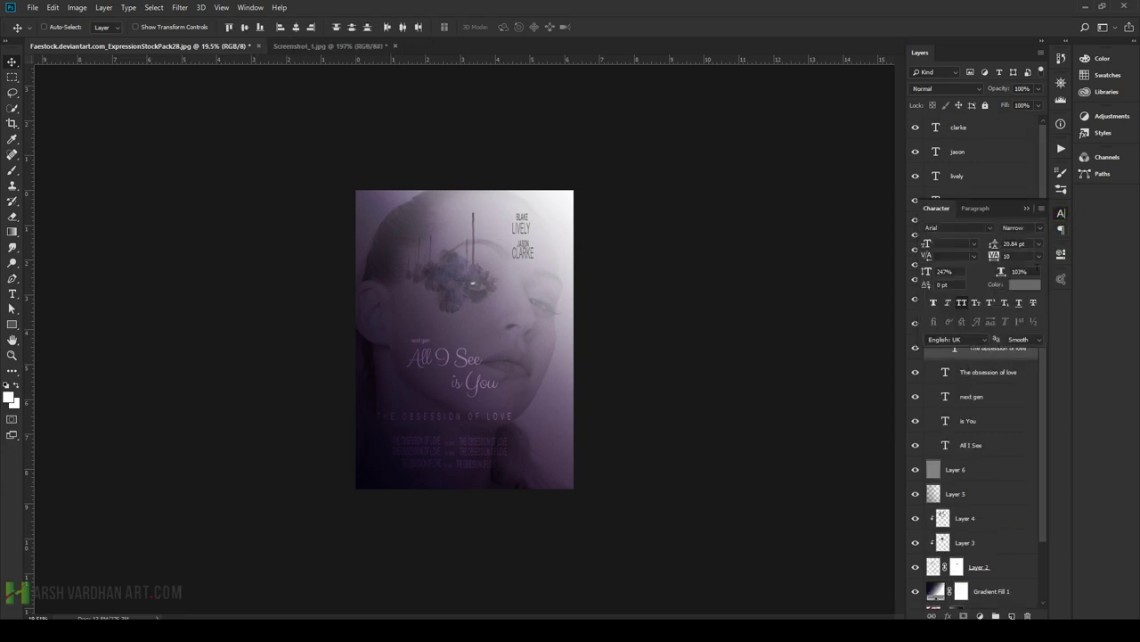
left_click(1026, 285)
left_click(810, 188)
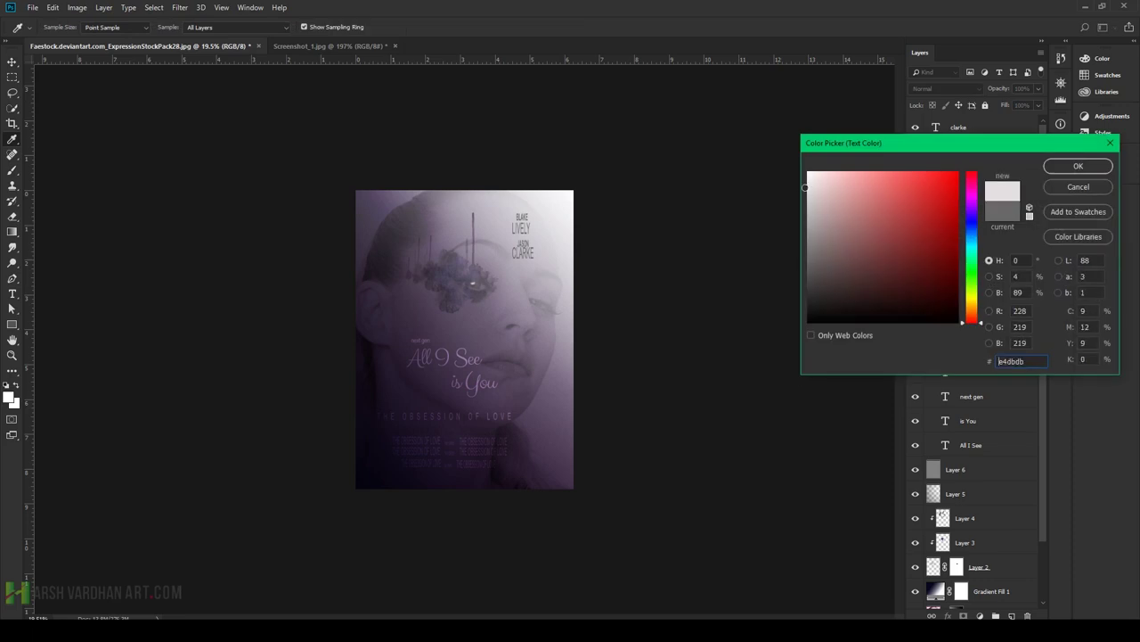
left_click(1080, 167)
left_click(319, 53)
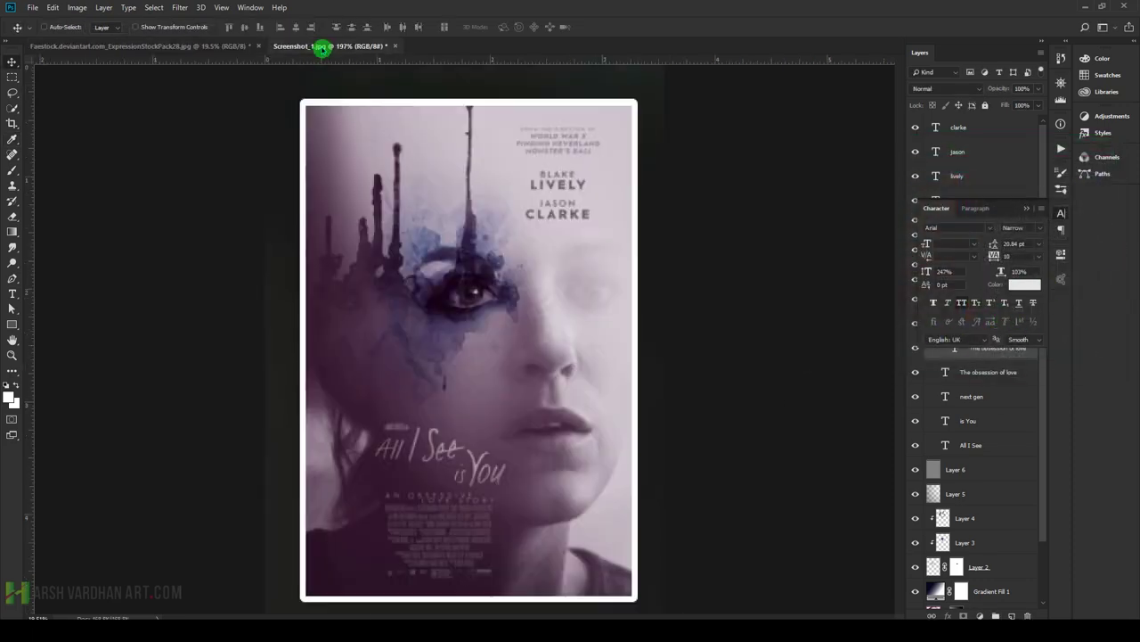
left_click(185, 48)
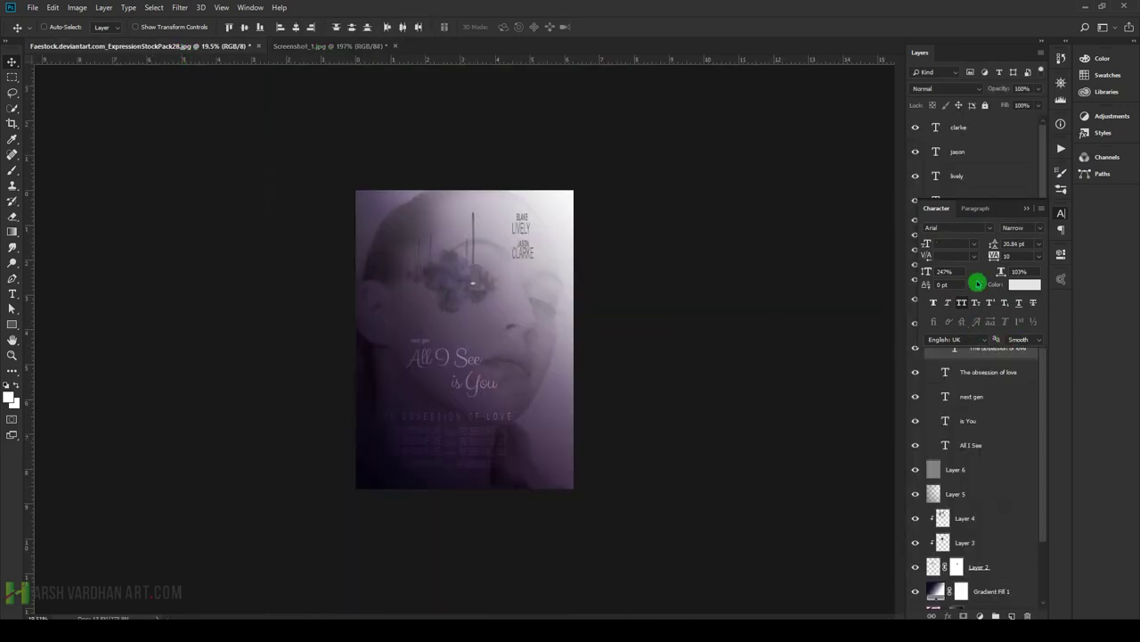
left_click(1060, 213)
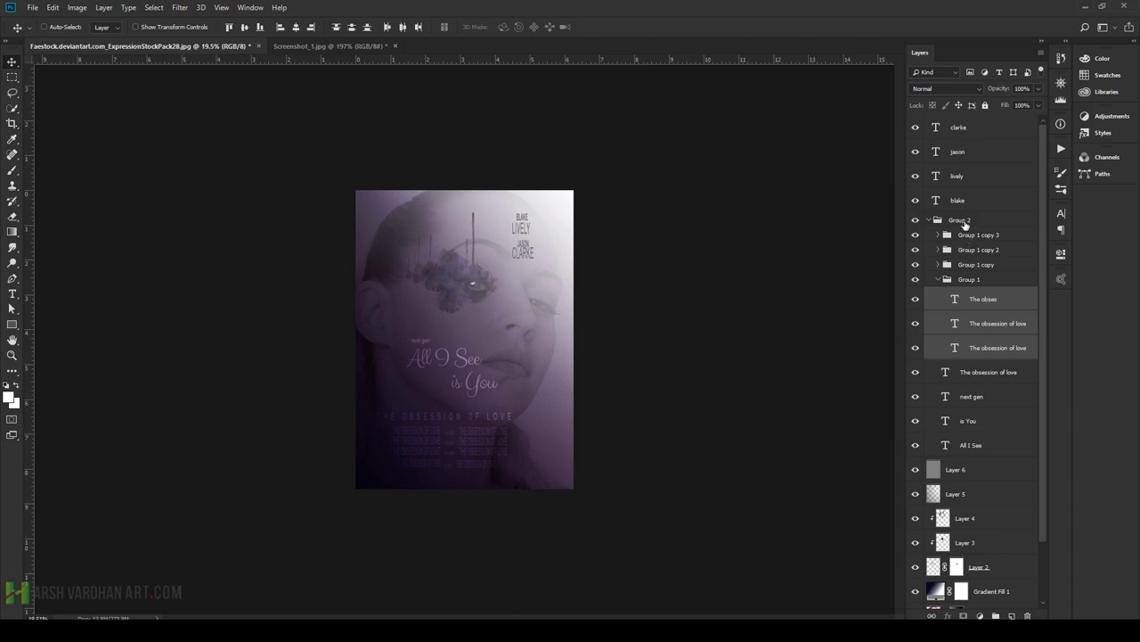
left_click(962, 221)
- Narrow the Group 2 title-and-tagline block slightly with Free Transform
key("ctrl+t")
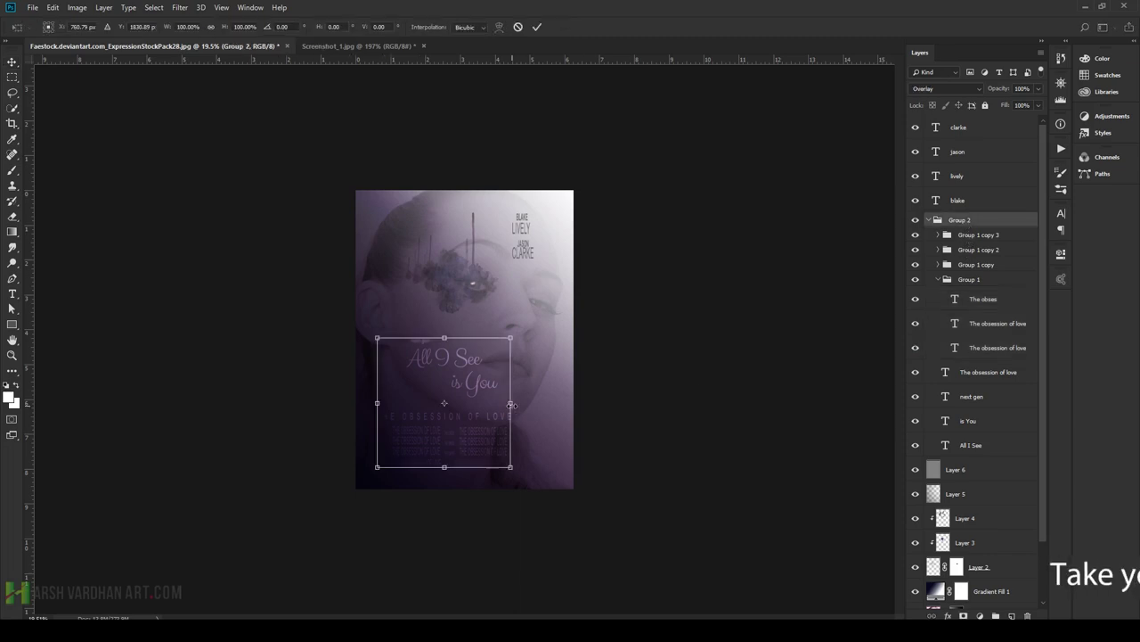
mouse_move(511, 405)
left_mouse_down()
mouse_move(502, 392)
mouse_move(491, 403)
left_mouse_up()
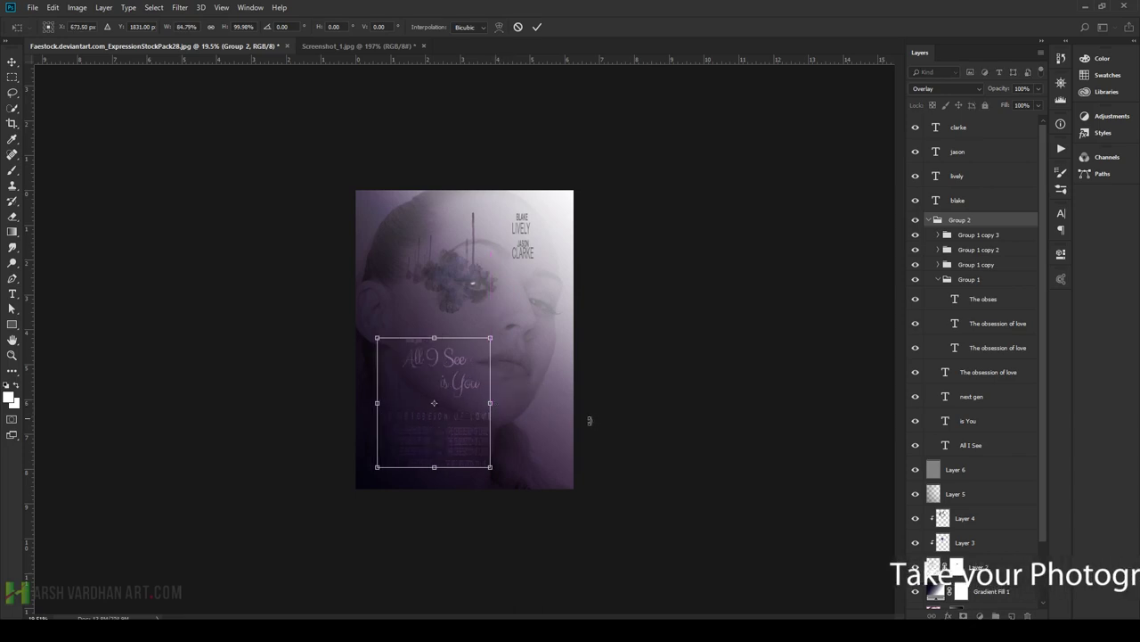
key("Return")
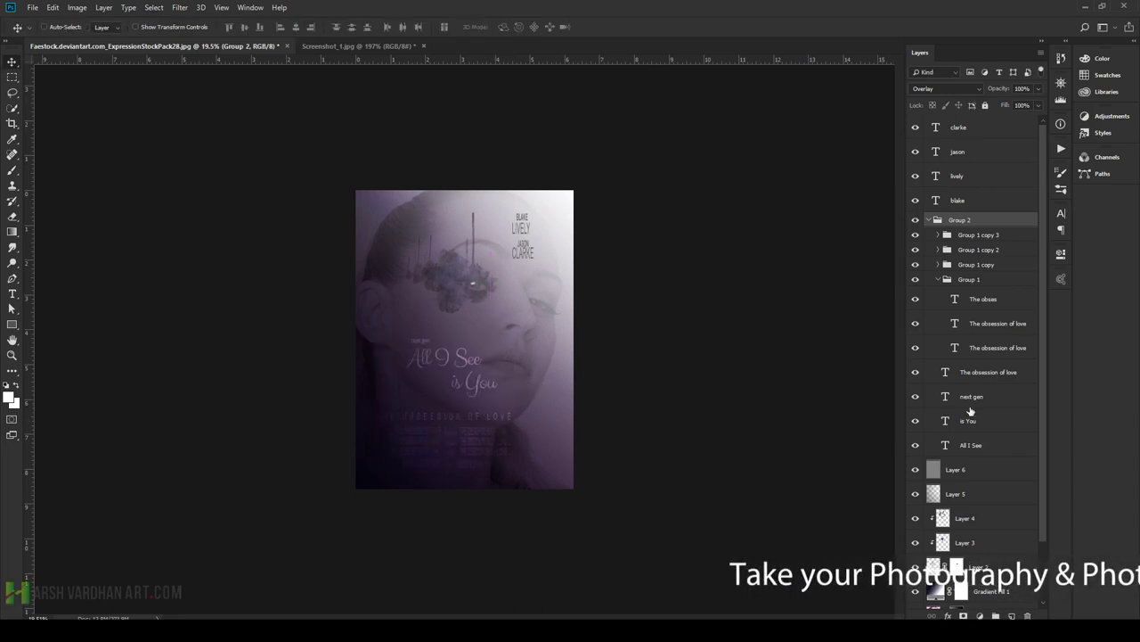
- Select Group 1 copy 3 through Group 1 and shorten the credit lines vertically
left_click(979, 237)
left_click(971, 282, "shift")
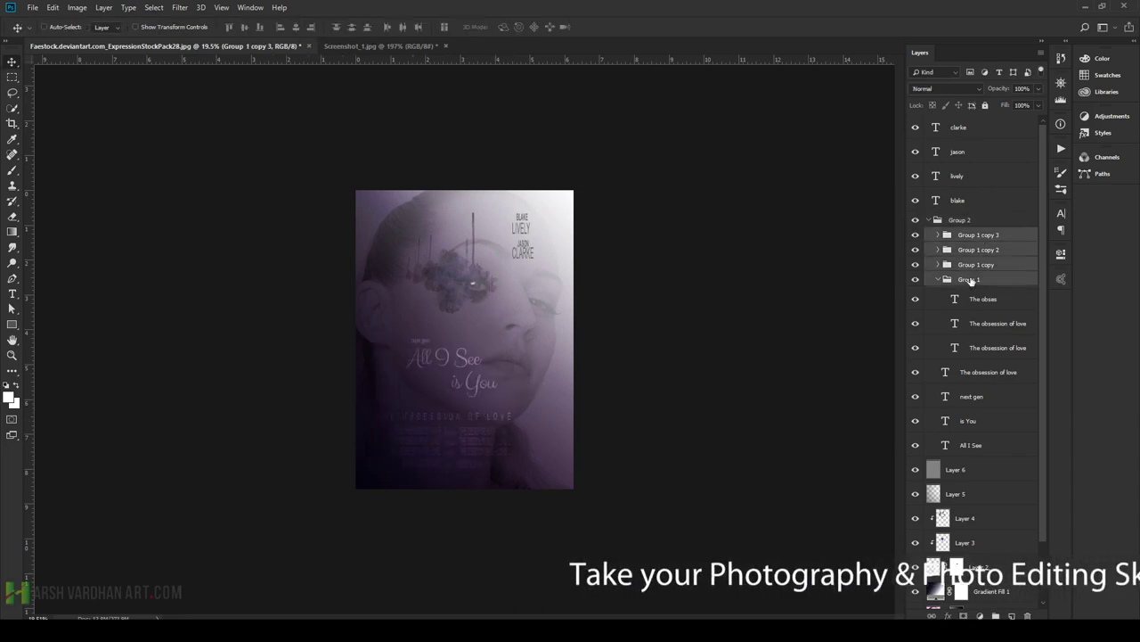
key("ctrl+t")
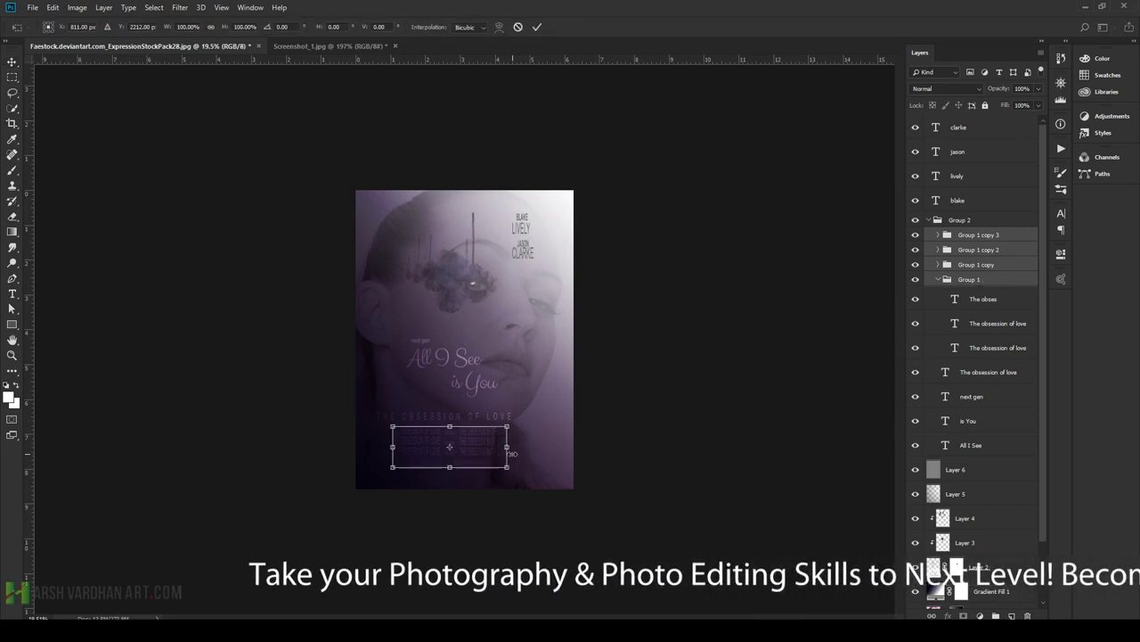
mouse_move(450, 466)
left_mouse_down()
mouse_move(499, 442)
mouse_move(446, 447)
left_mouse_up()
key("Return")
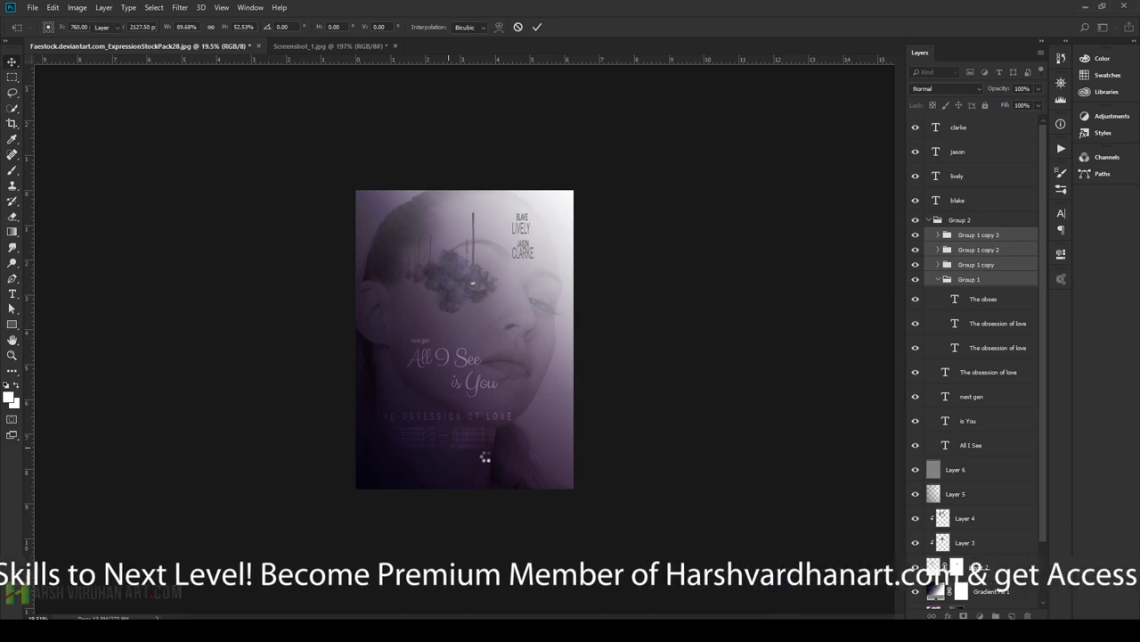
- Check the poster against the reference and select the upper 'The obsession of love' layer
scroll(486, 458, "up", 3)
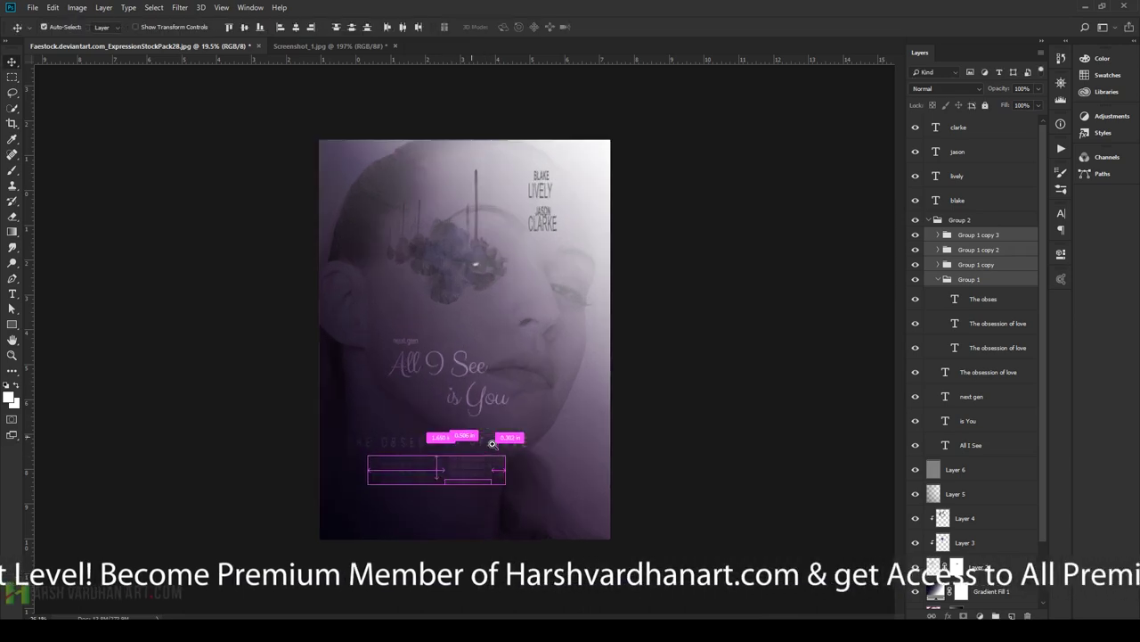
left_click(322, 46)
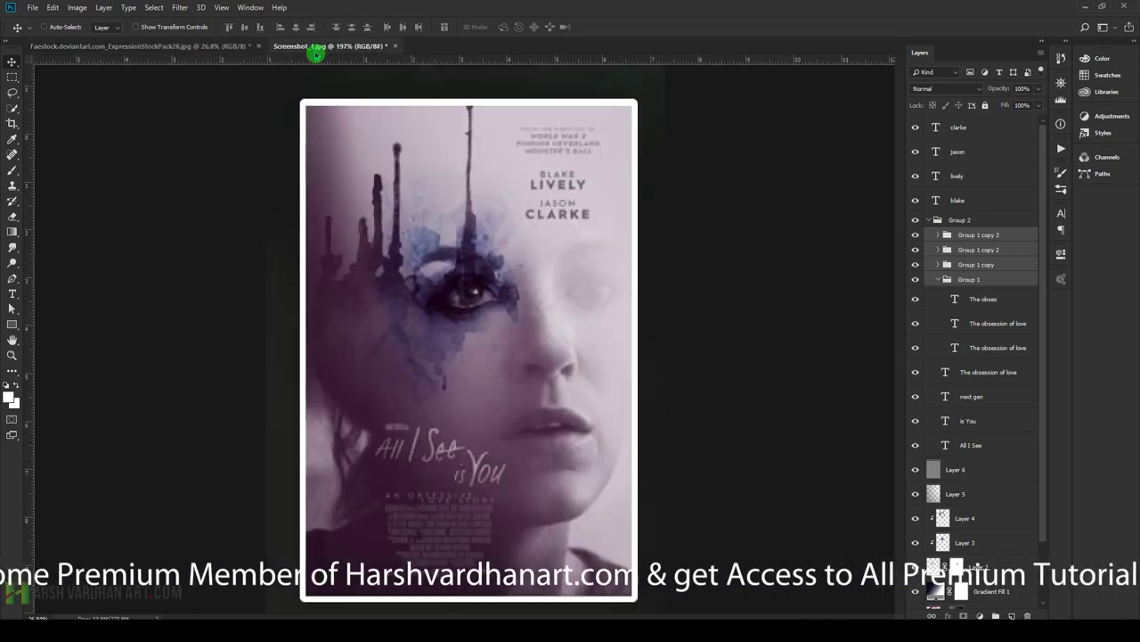
left_click(178, 45)
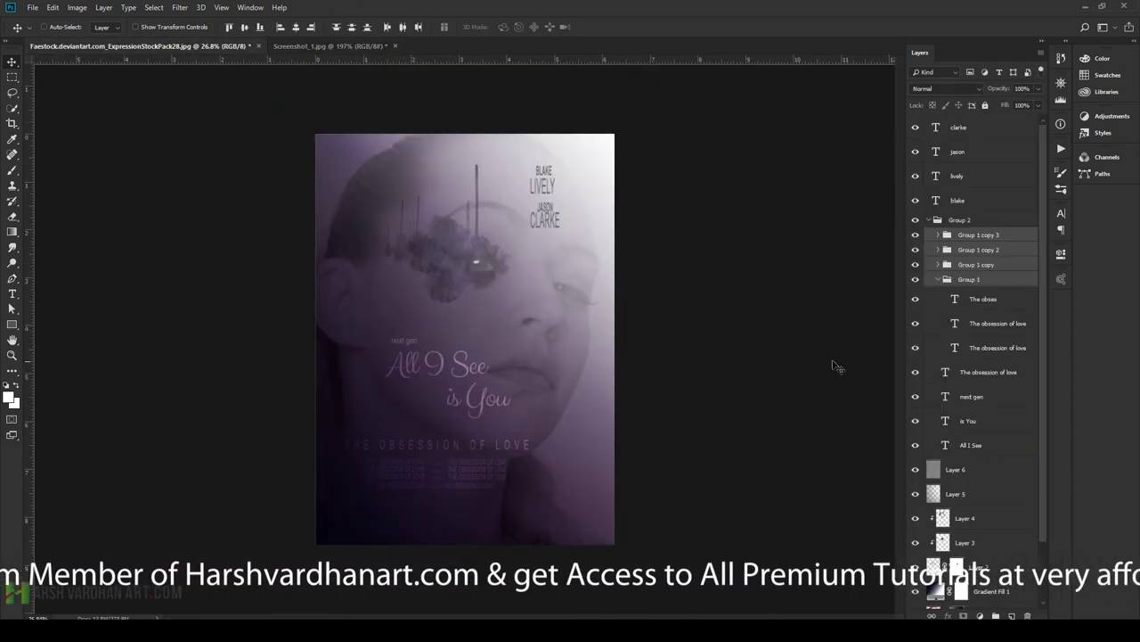
left_click(998, 324)
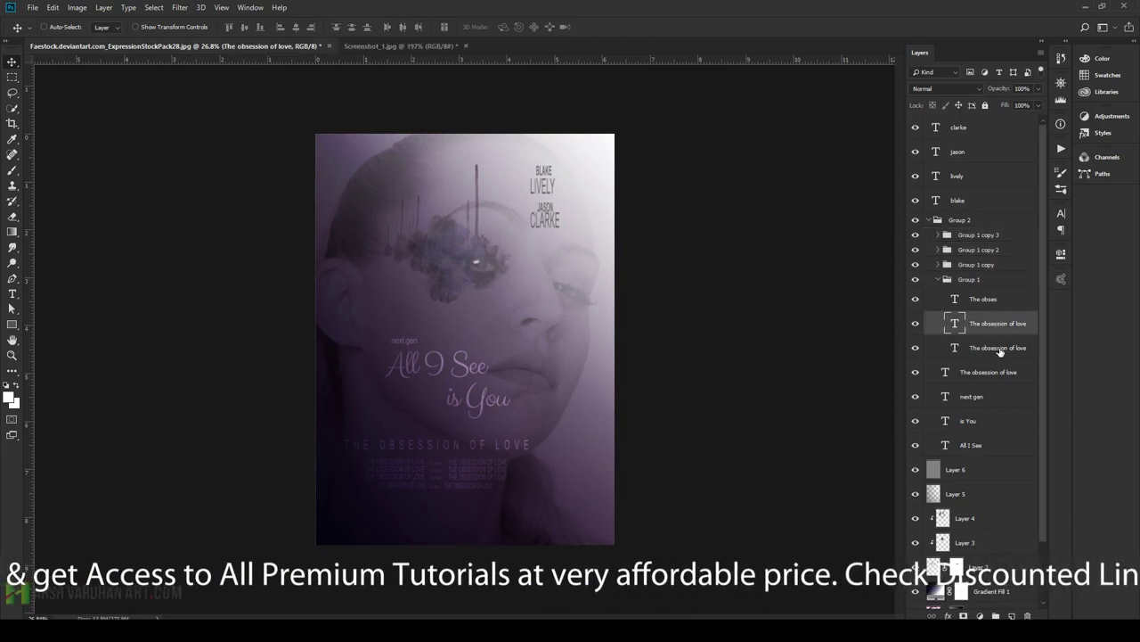
- Find and select the OBSESSION OF LOVE tagline layer by toggling layer visibility
left_click(916, 324)
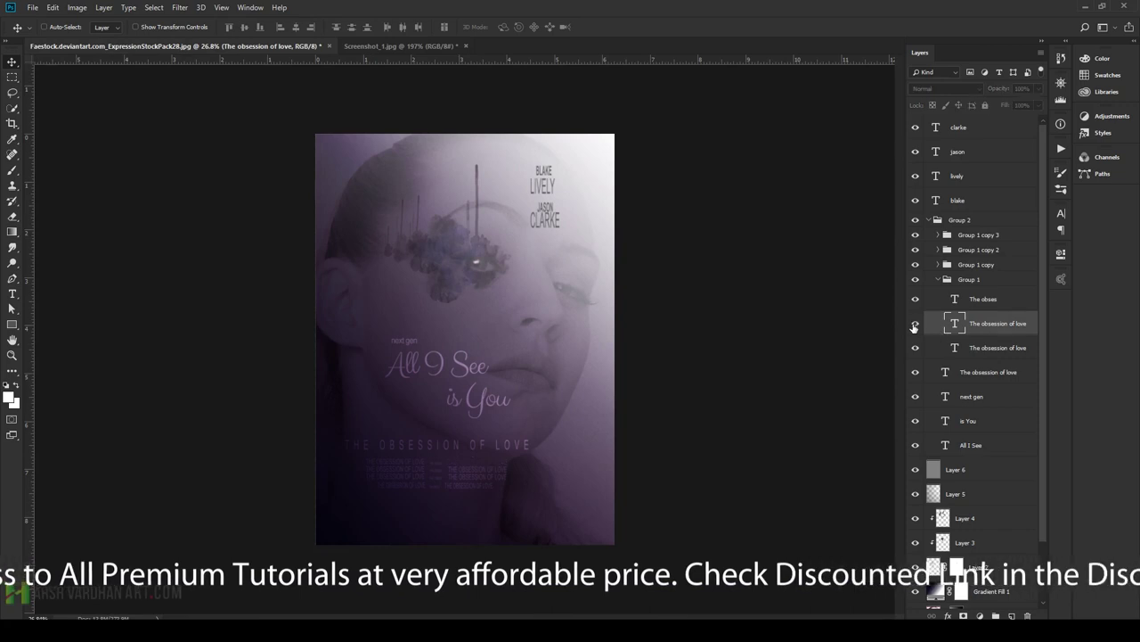
left_click(915, 324)
left_click(975, 351)
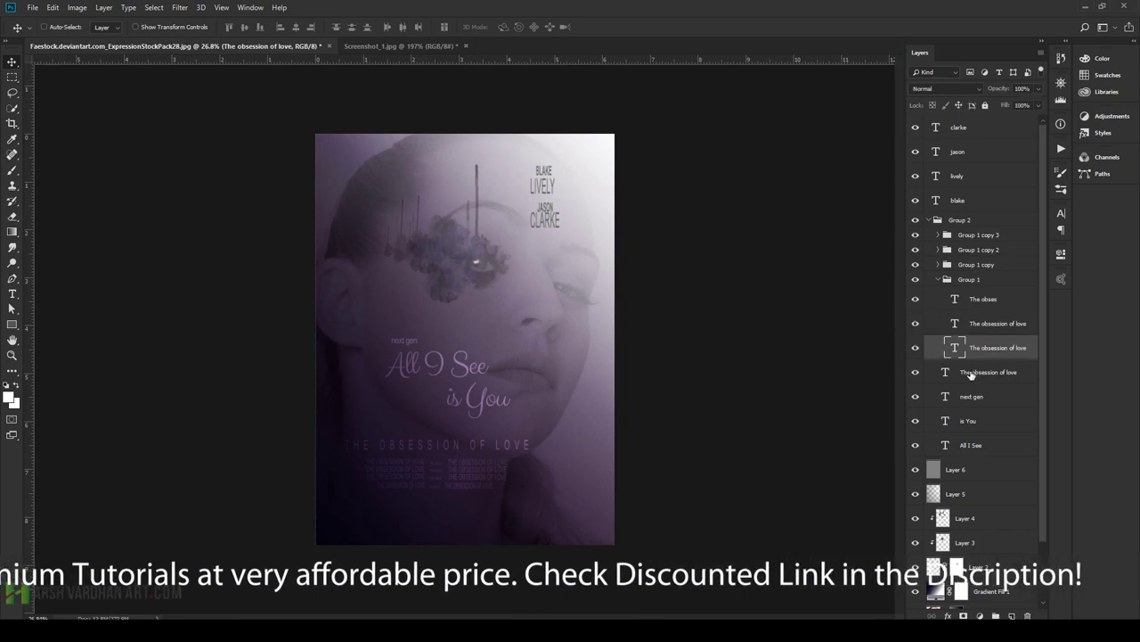
left_click(971, 375)
left_click(914, 374)
left_click(914, 375)
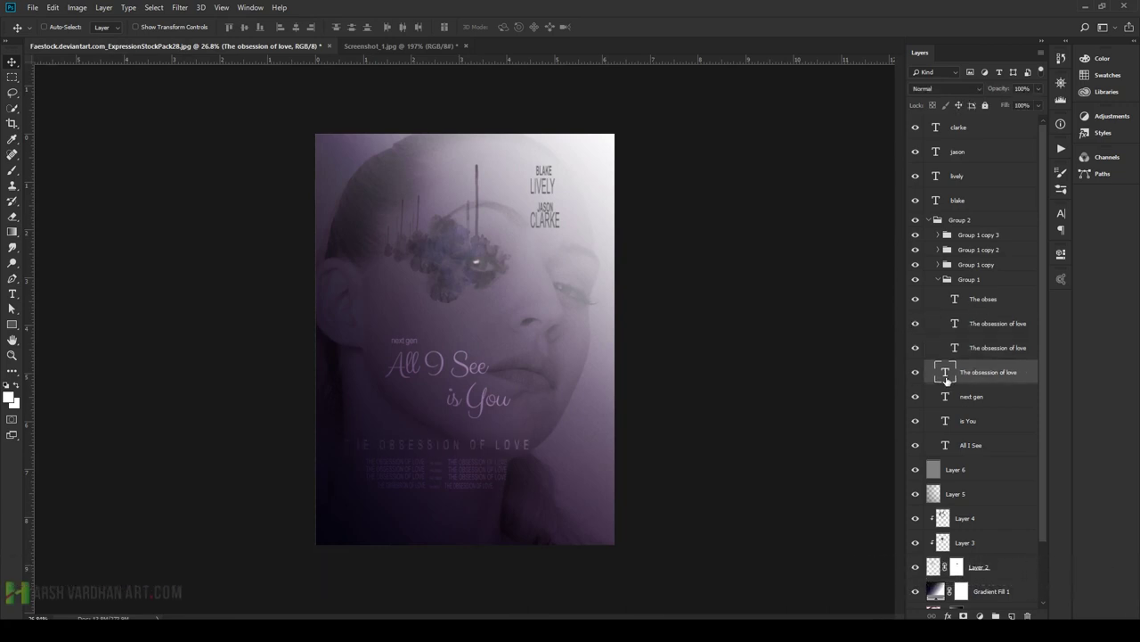
- Change the OBSESSION OF LOVE tagline's width with Free Transform and compare with the reference
key("ctrl+t")
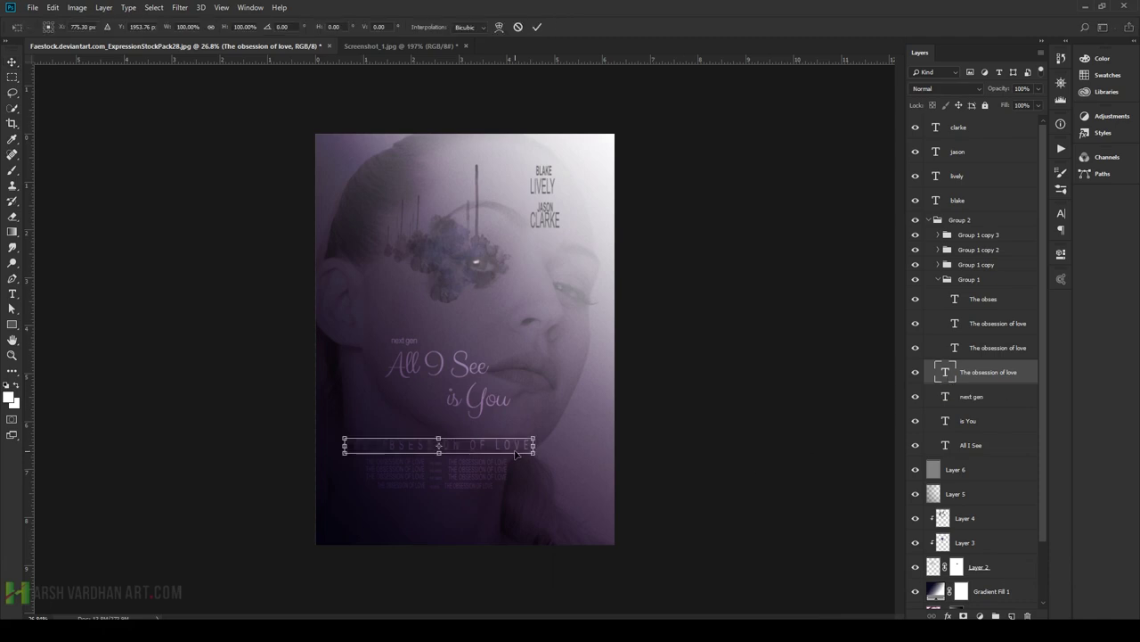
left_click_drag(530, 445, 510, 445)
key("Return")
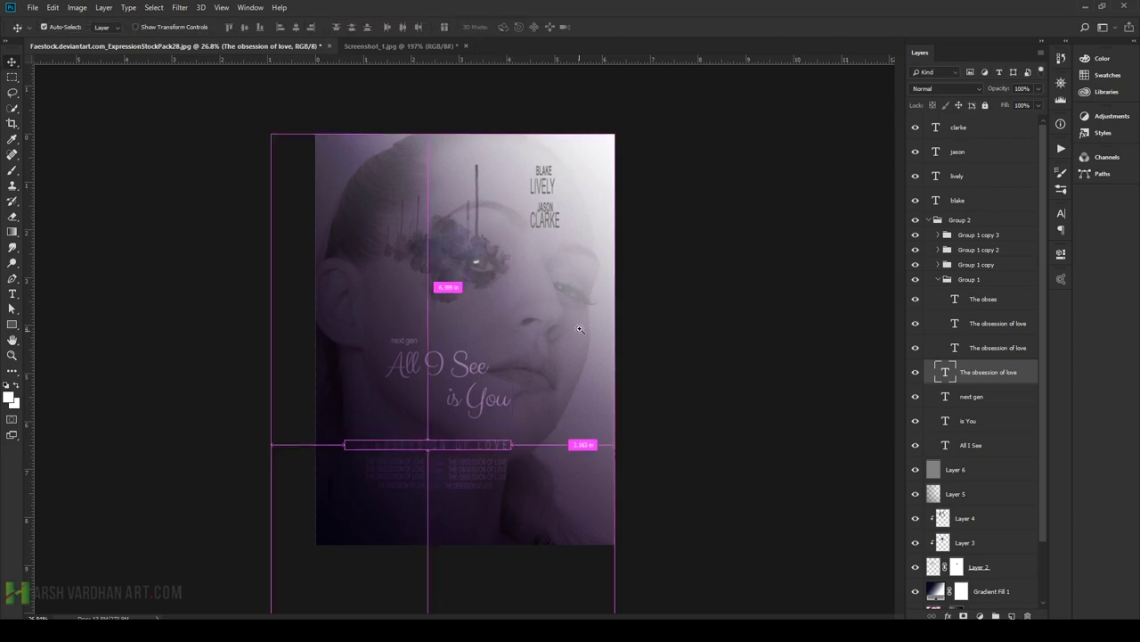
scroll(542, 428, "down", 5)
scroll(531, 401, "up", 2)
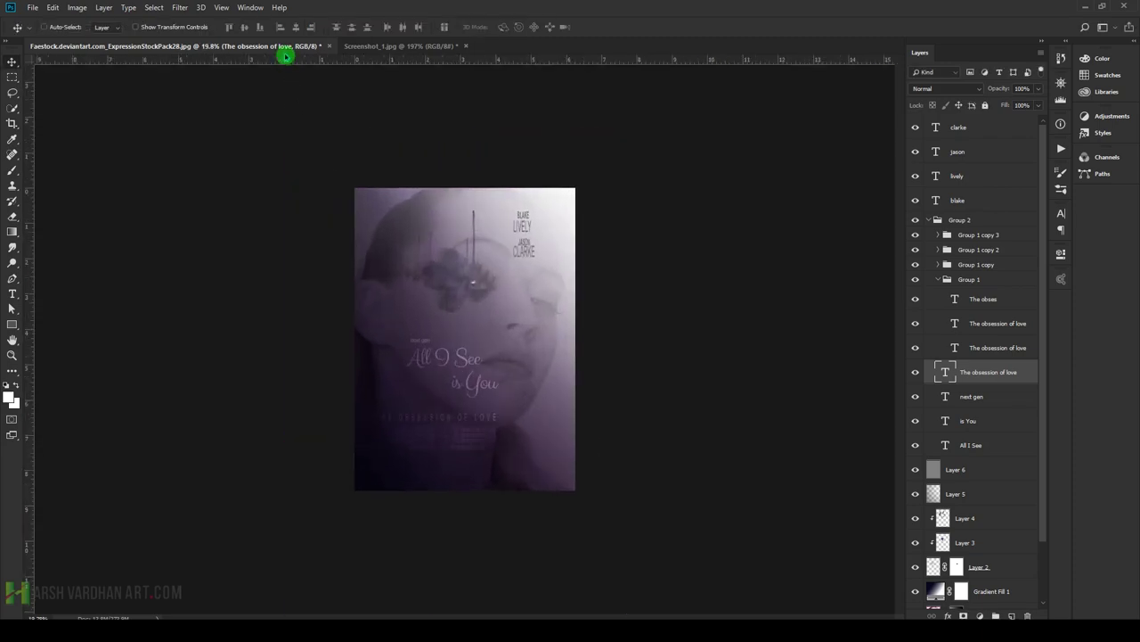
left_click(405, 46)
left_click(253, 46)
scroll(500, 370, "up", 2)
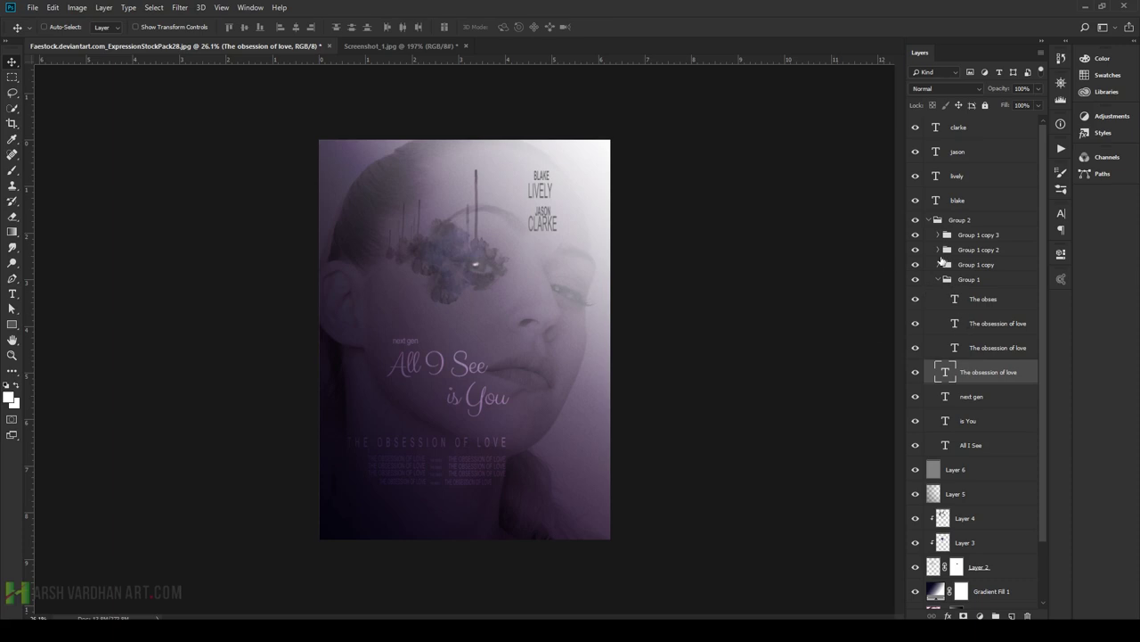
- Set the four actor-name layers to 100% vertical scale and 18 pt in Character
left_click(962, 201)
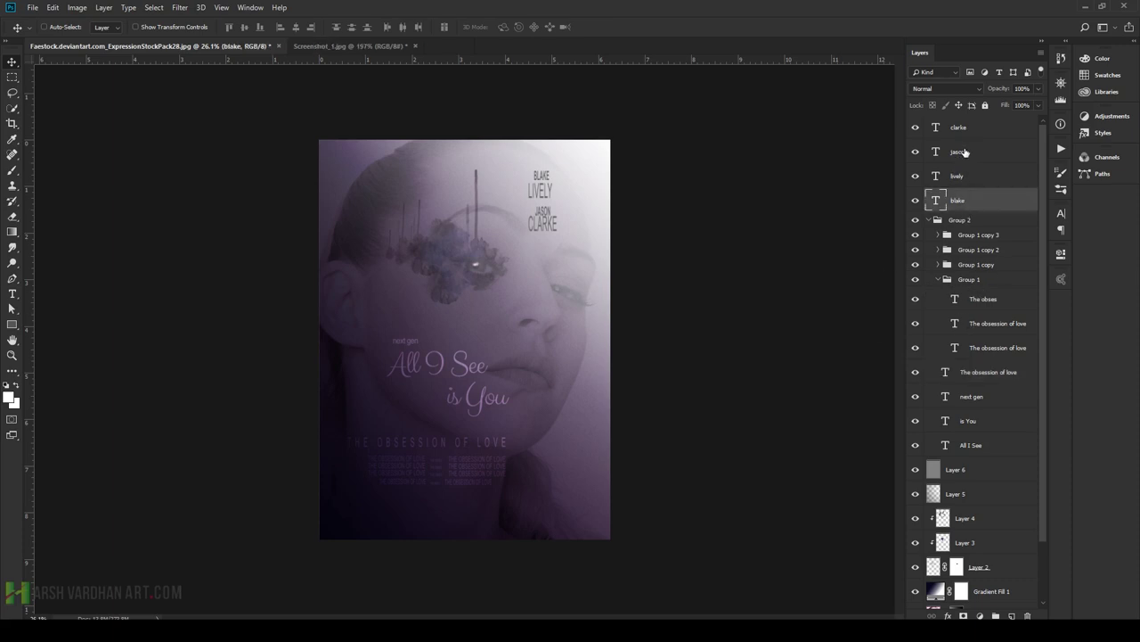
left_click(964, 129, "shift")
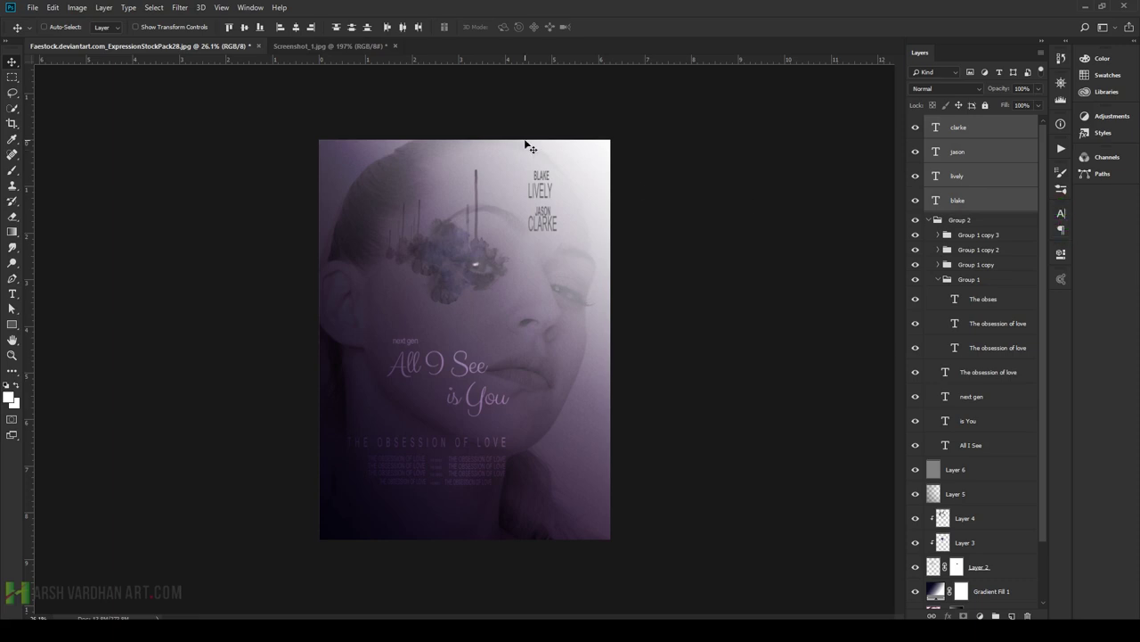
left_click(1061, 213)
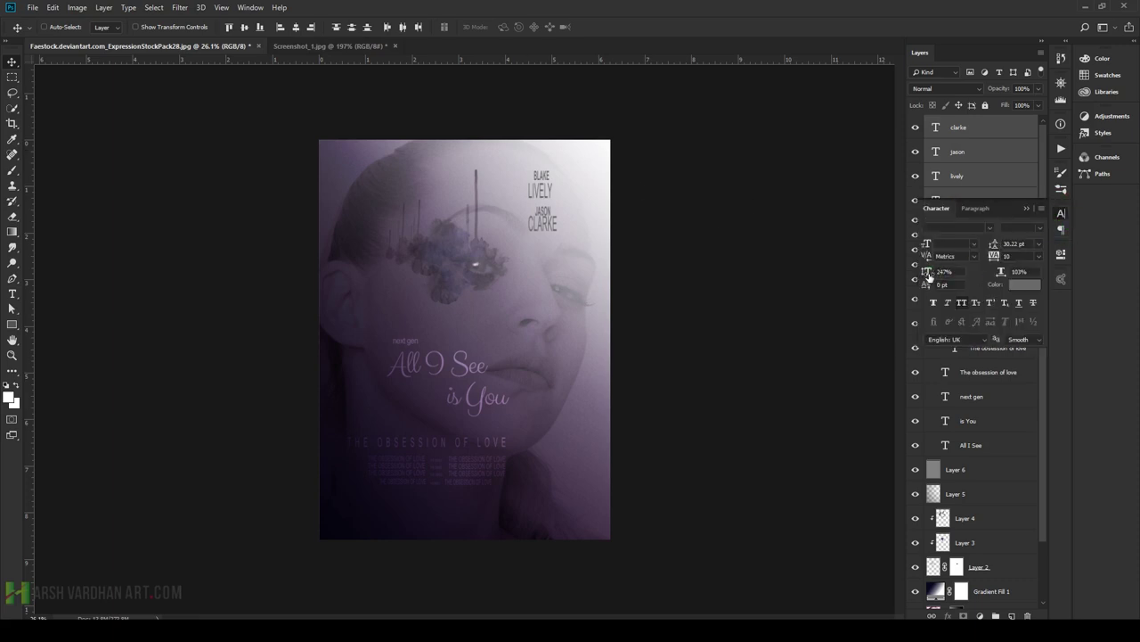
left_click_drag(929, 277, 936, 276)
type("100")
key("Return")
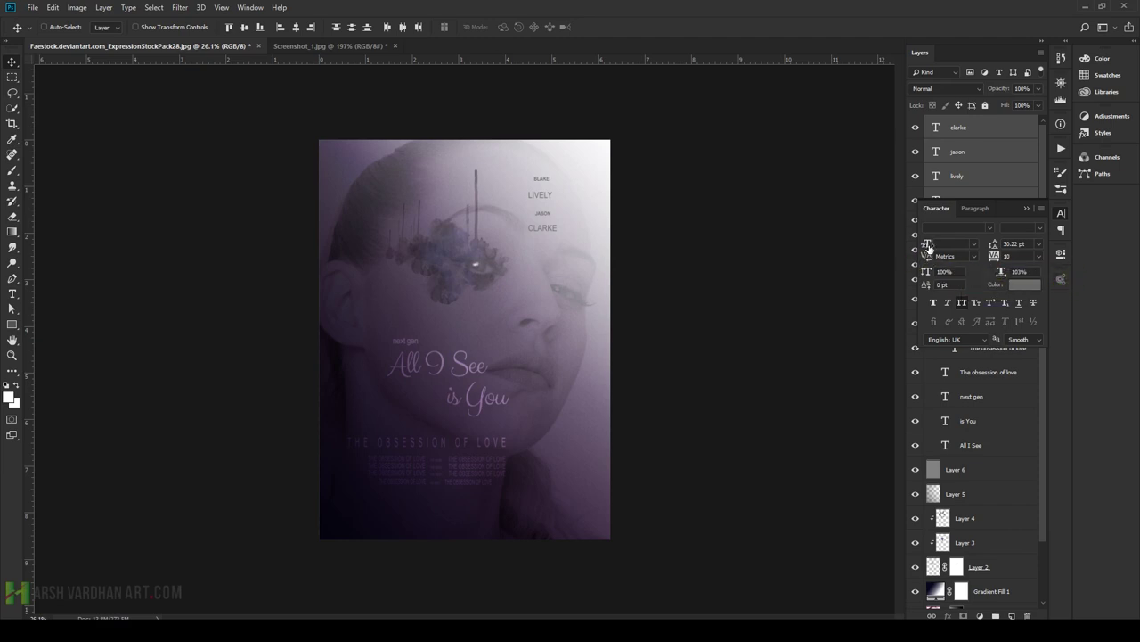
left_click(932, 248)
left_click_drag(975, 245, 969, 345)
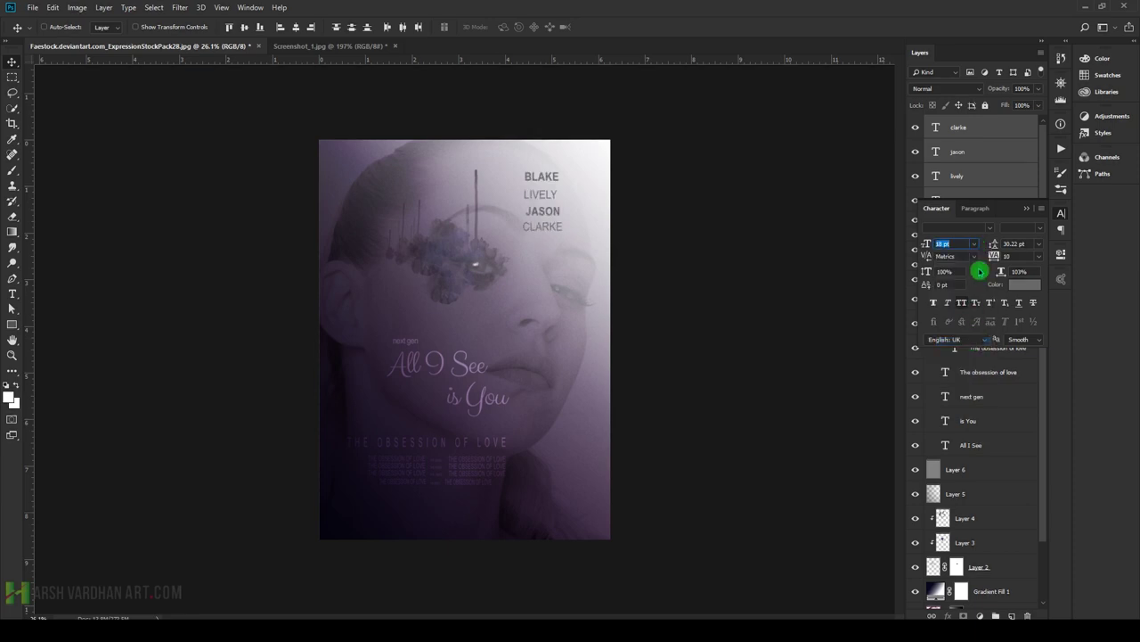
left_click(661, 20)
- Nudge both first-name layers slightly down toward their surnames
left_click(968, 132)
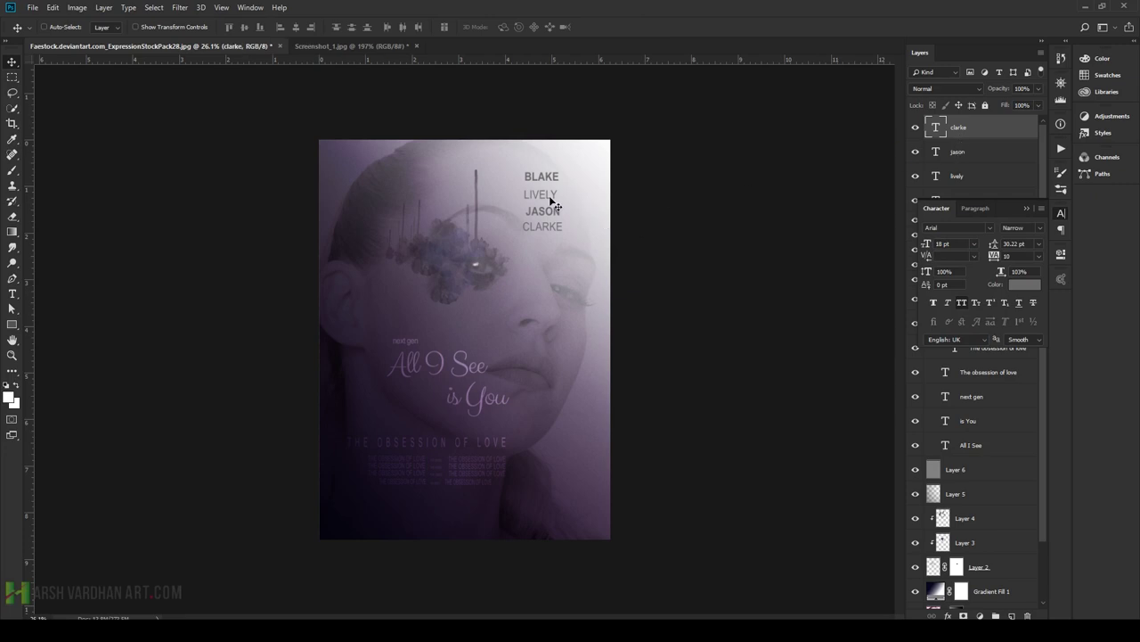
left_click(958, 152)
left_click_drag(555, 214, 553, 217)
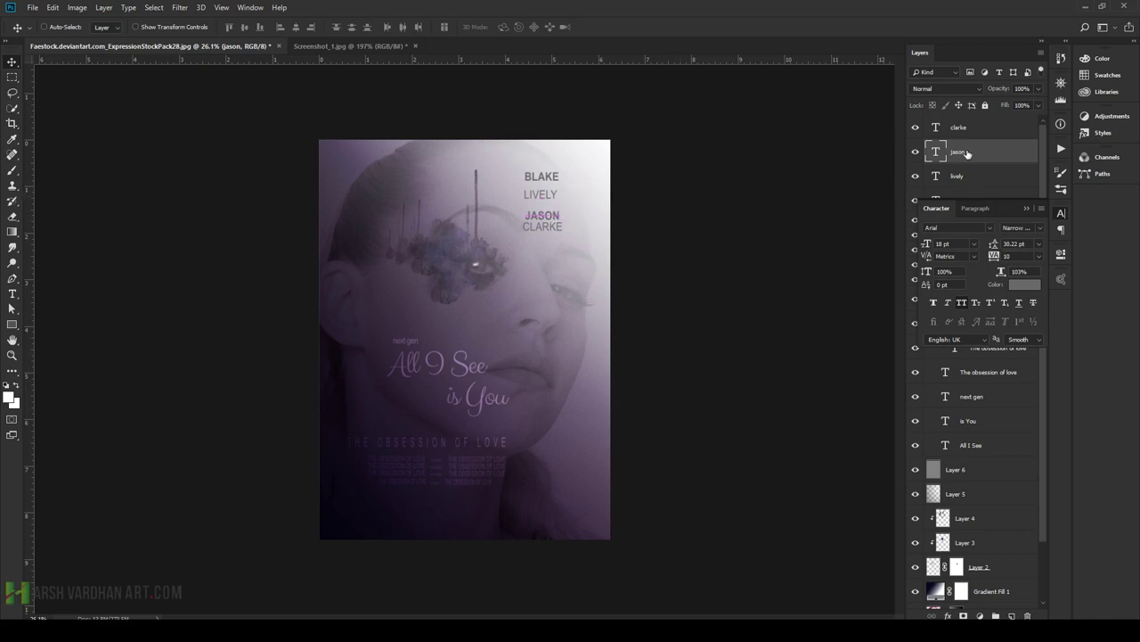
scroll(976, 172, "down", 2)
left_click(962, 156)
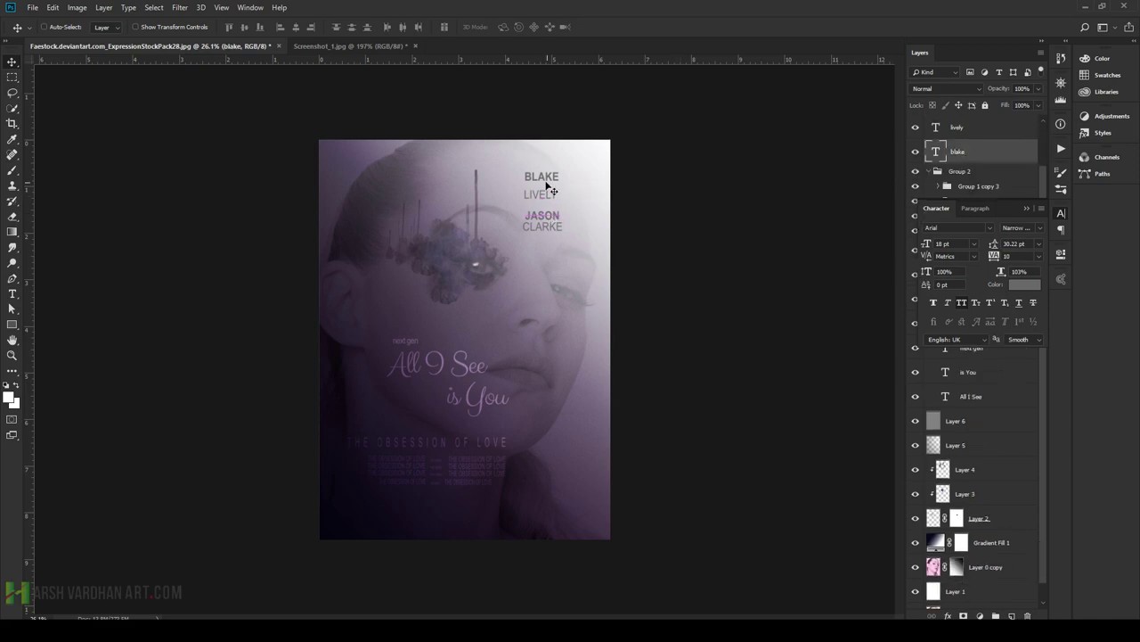
left_click_drag(547, 178, 545, 183)
- Lower the first name closer to its surname and check the result against the reference poster
mouse_move(420, 378)
left_mouse_down()
mouse_move(443, 392)
mouse_move(419, 396)
left_mouse_up()
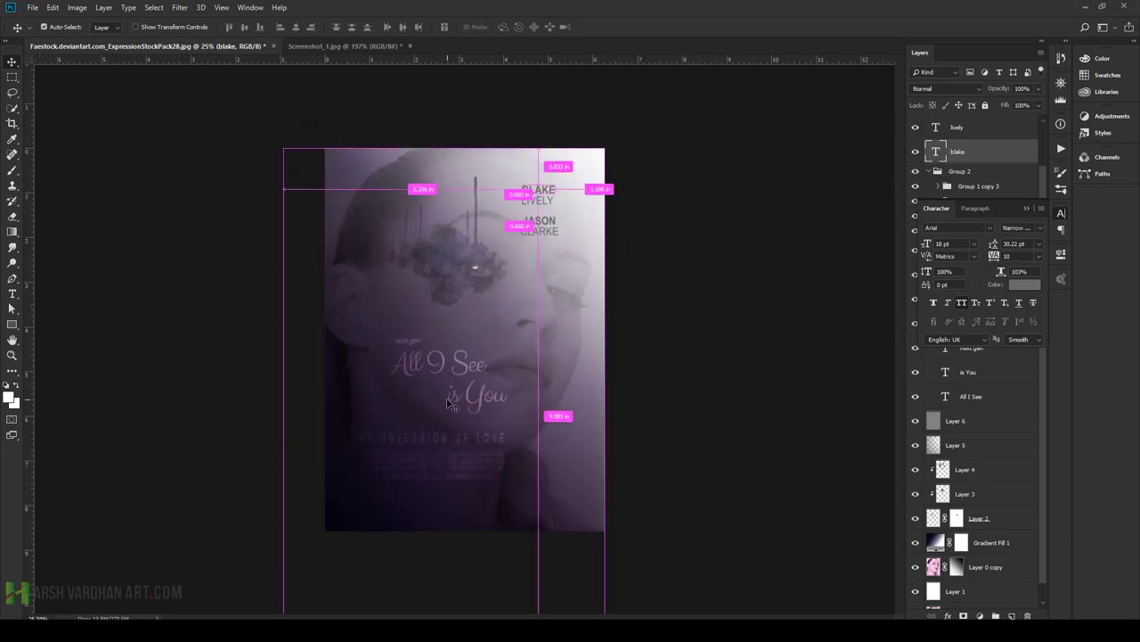
key("ctrl+Tab")
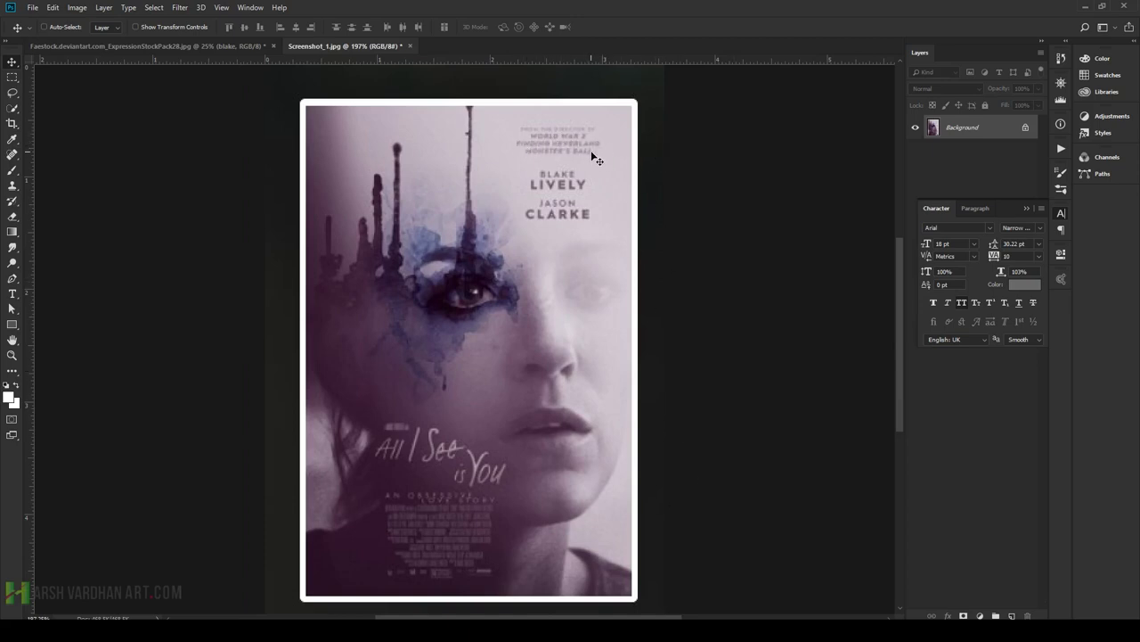
key("ctrl+Tab")
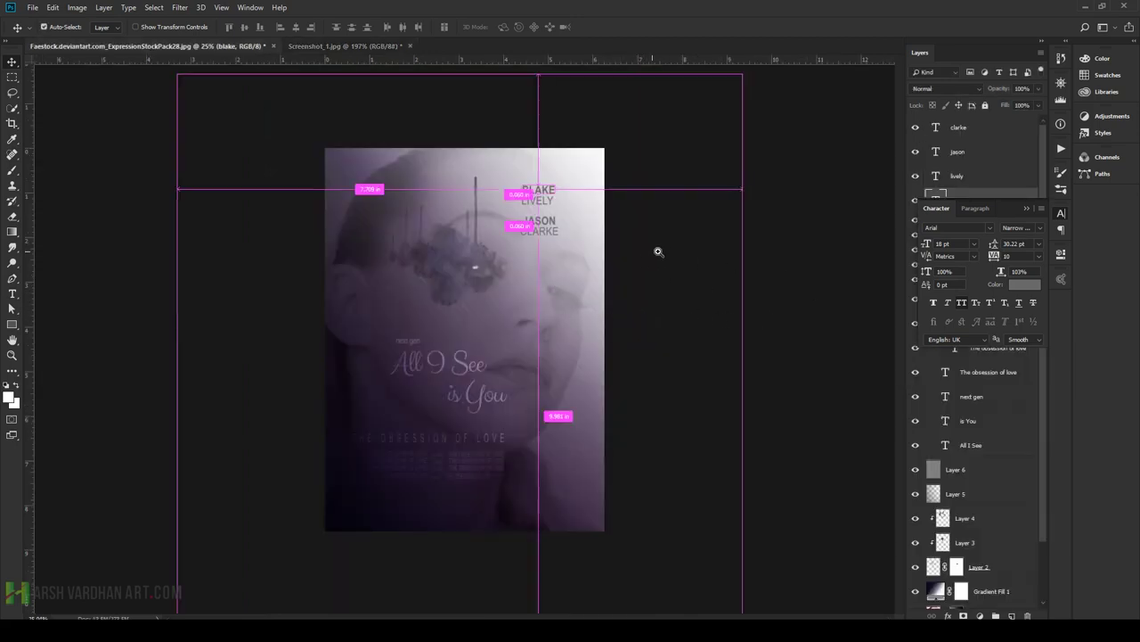
scroll(687, 258, "up", 1)
scroll(802, 257, "down", 2)
- Close Character, group the four name layers into Group 3 with Ctrl+G, and collapse Group 2
left_click(1061, 216)
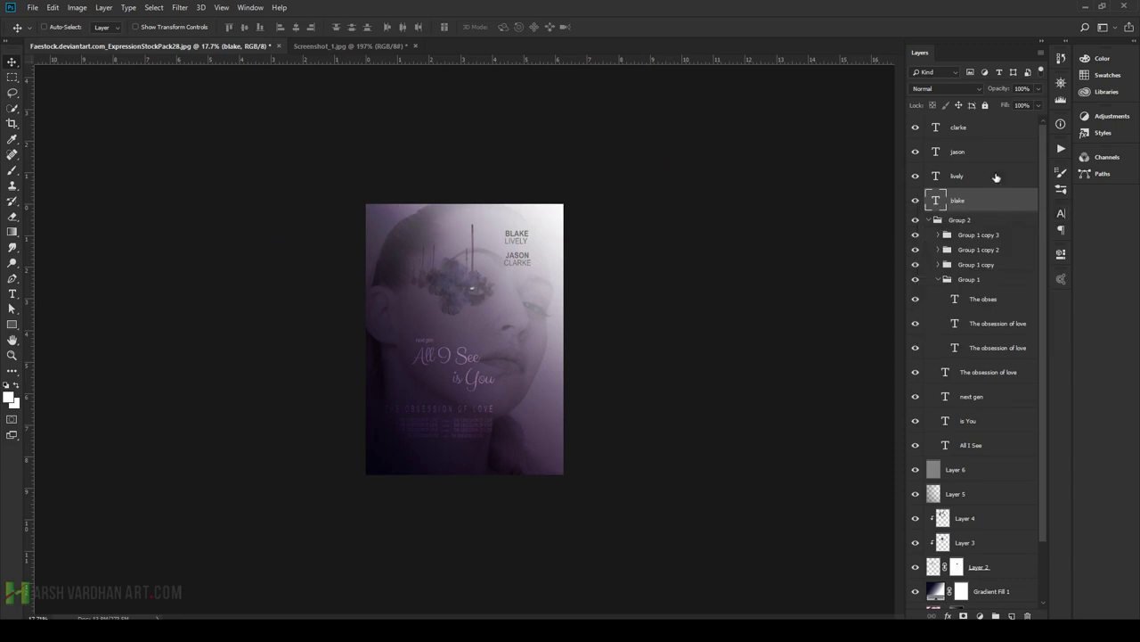
left_click(975, 128)
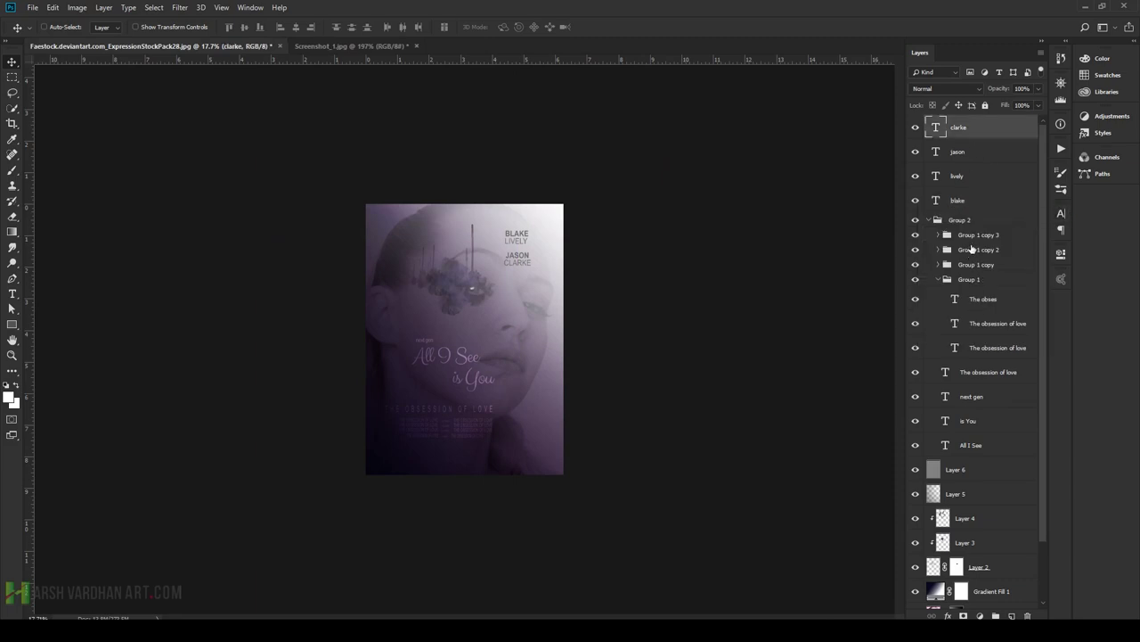
left_click(965, 200, "shift")
key("ctrl+g")
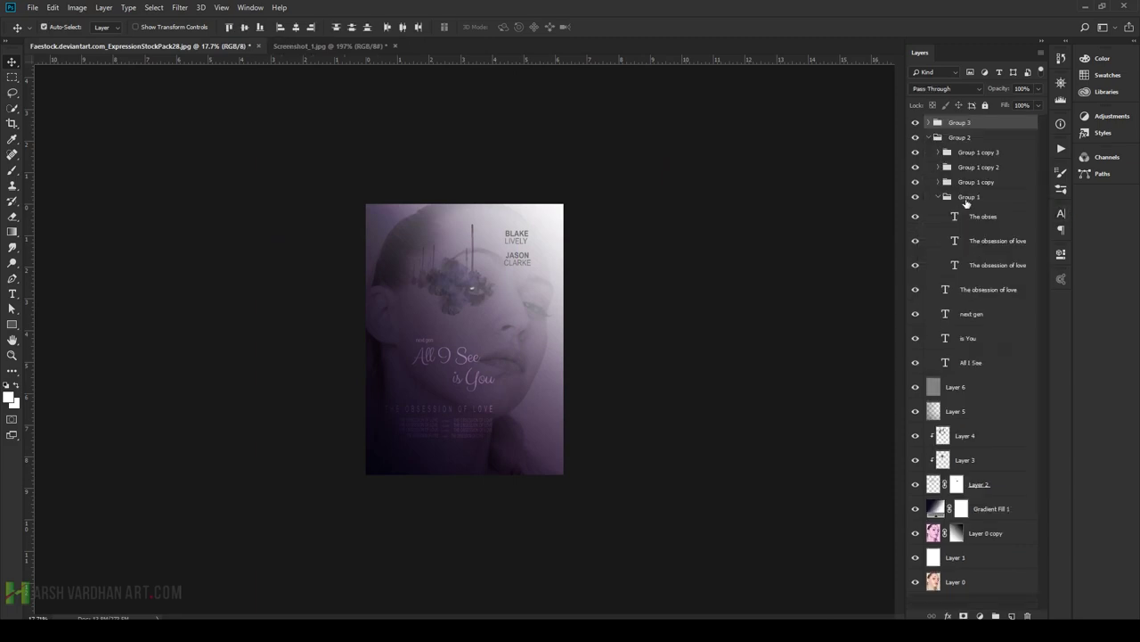
left_click(931, 137)
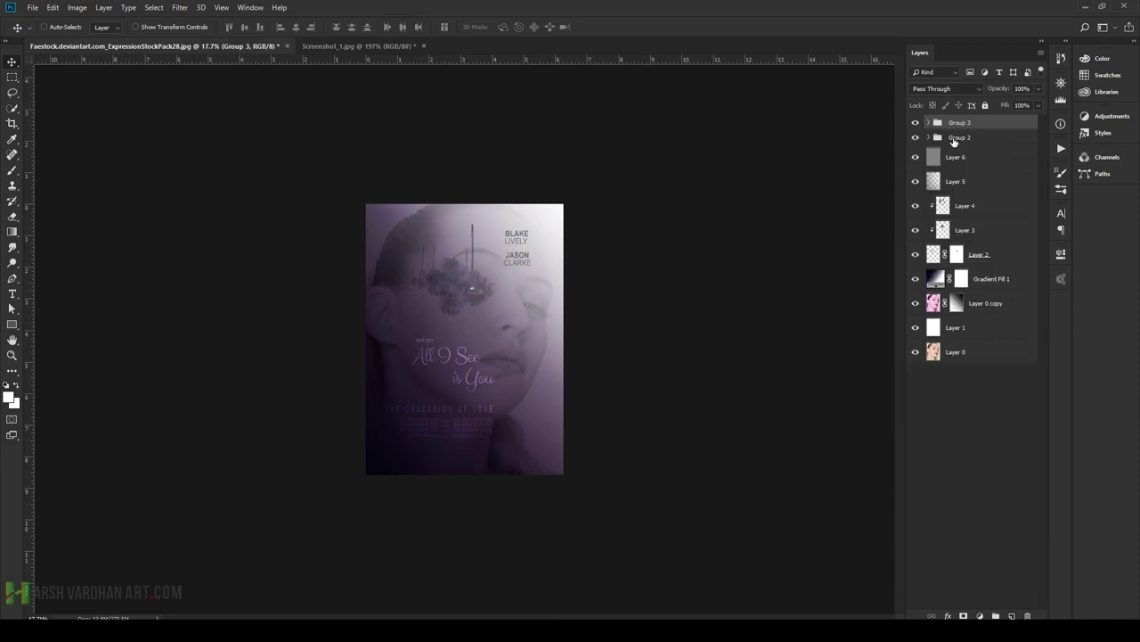
- Zoom in on the poster and compare it with the Screenshot_1 reference
left_click(497, 377, "ctrl")
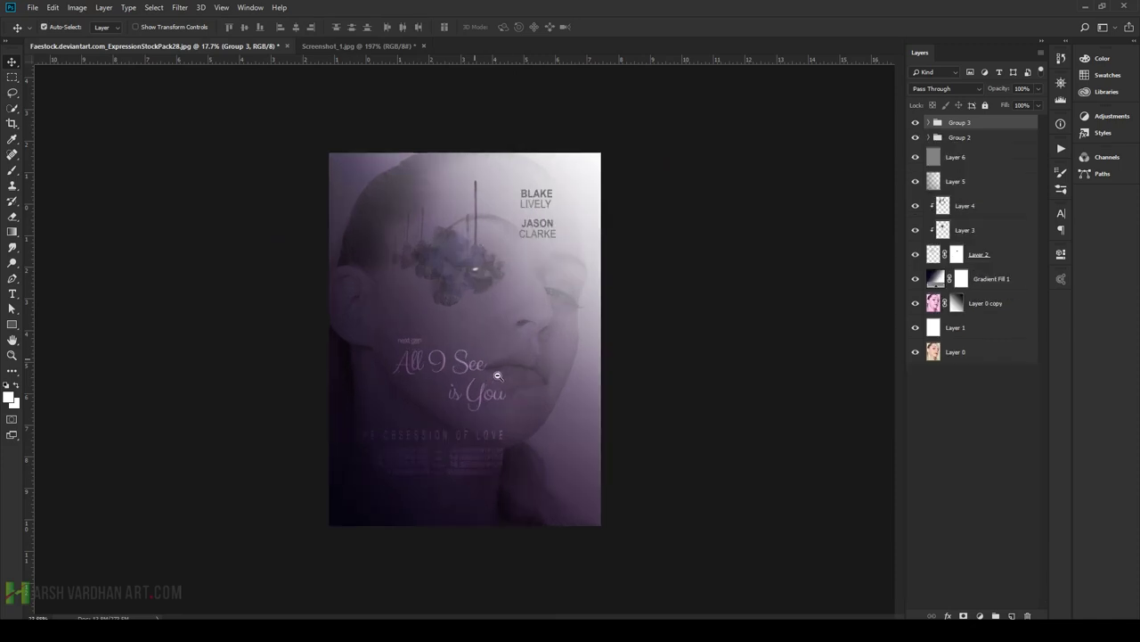
left_click(544, 315, "ctrl")
left_click(543, 314, "ctrl+alt")
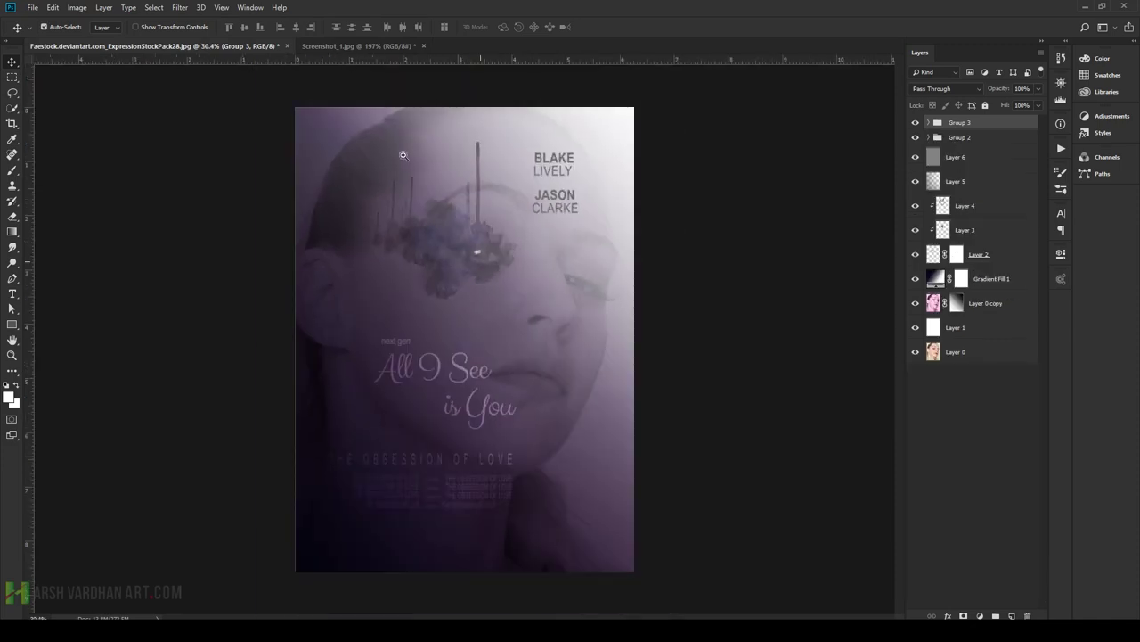
left_click(364, 45)
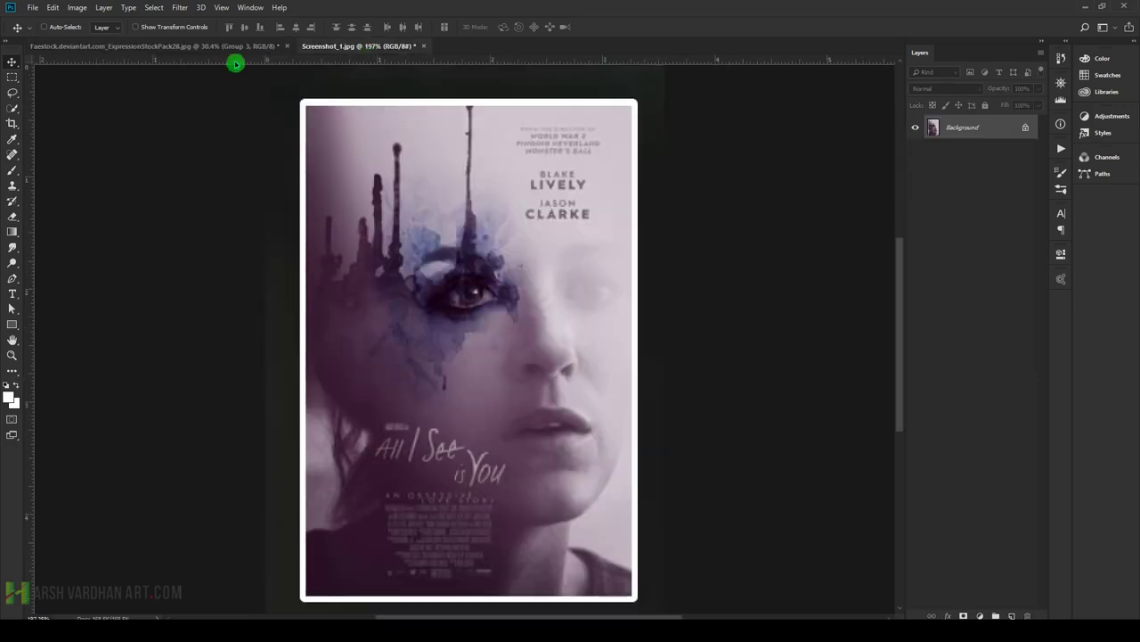
left_click(201, 47)
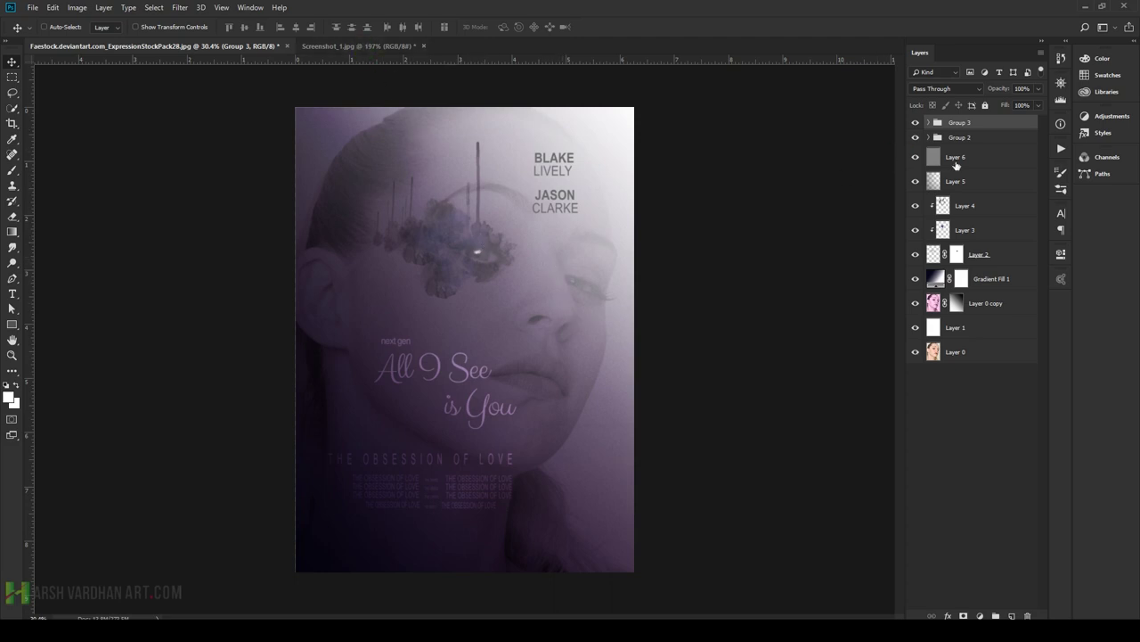
- Add Layer 7 filled with 50% Gray and set its blend mode to Overlay
left_click(1012, 615)
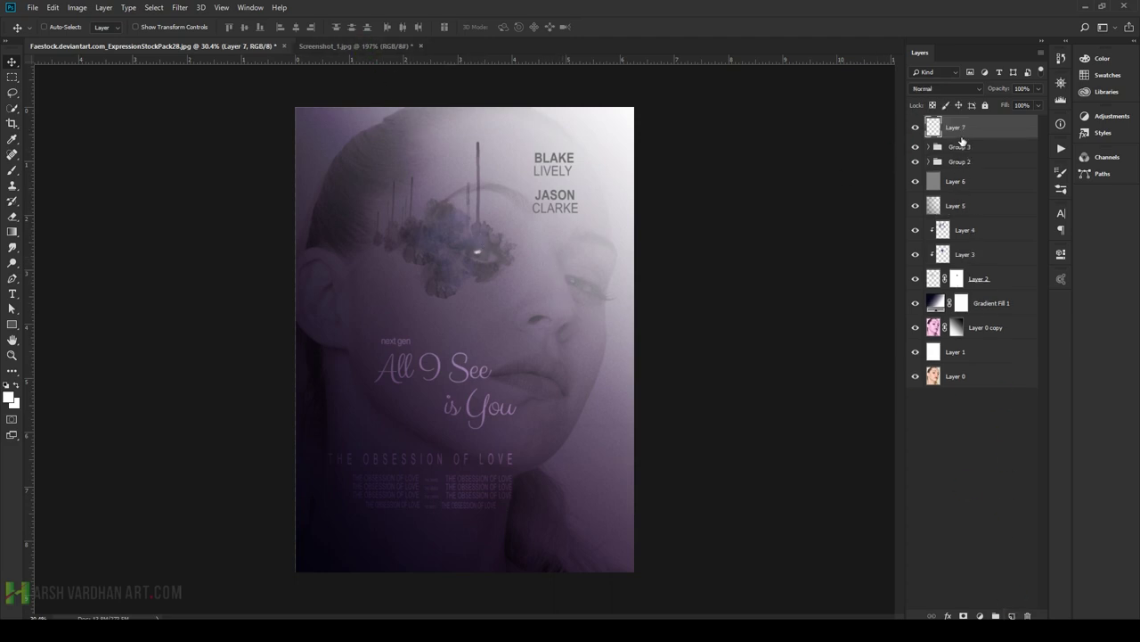
key("shift+F5")
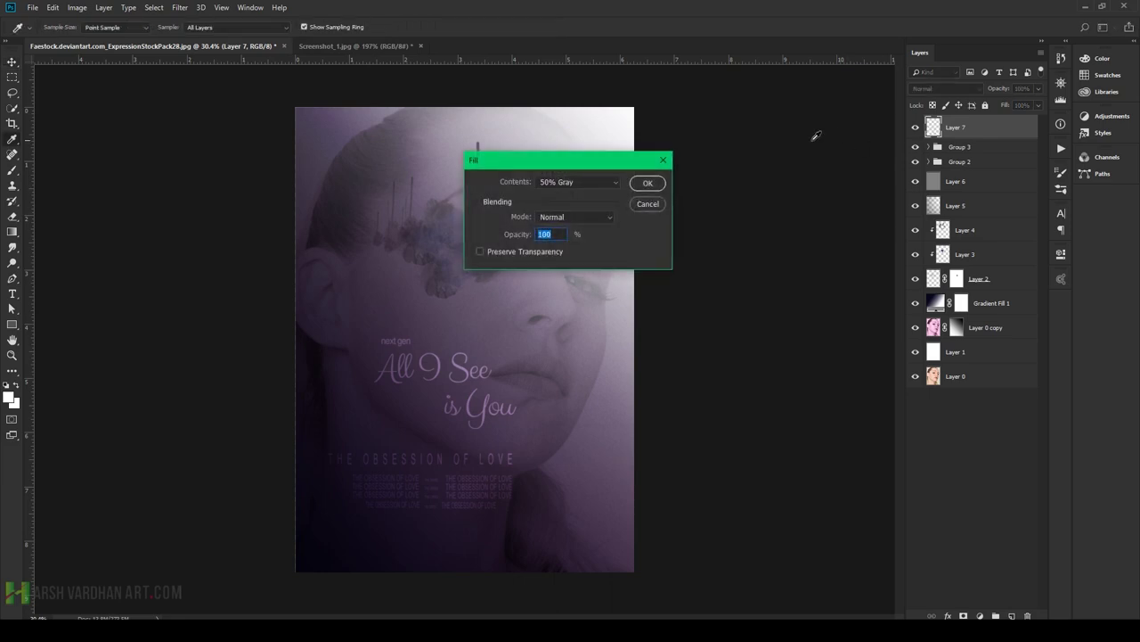
left_click(576, 183)
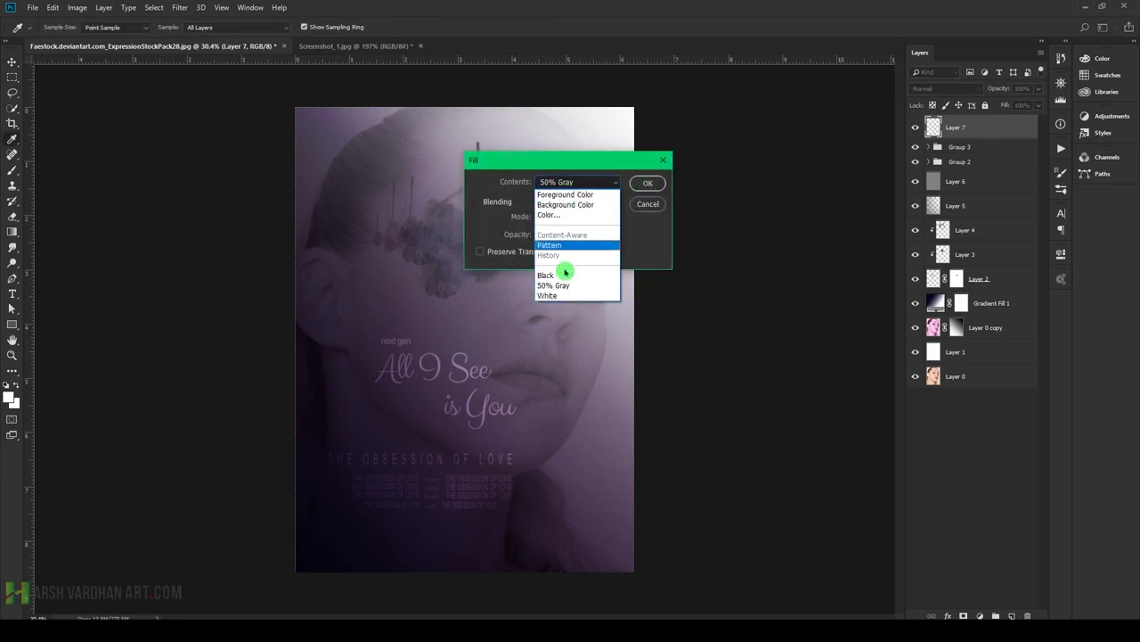
left_click(553, 285)
left_click(647, 183)
left_click(933, 88)
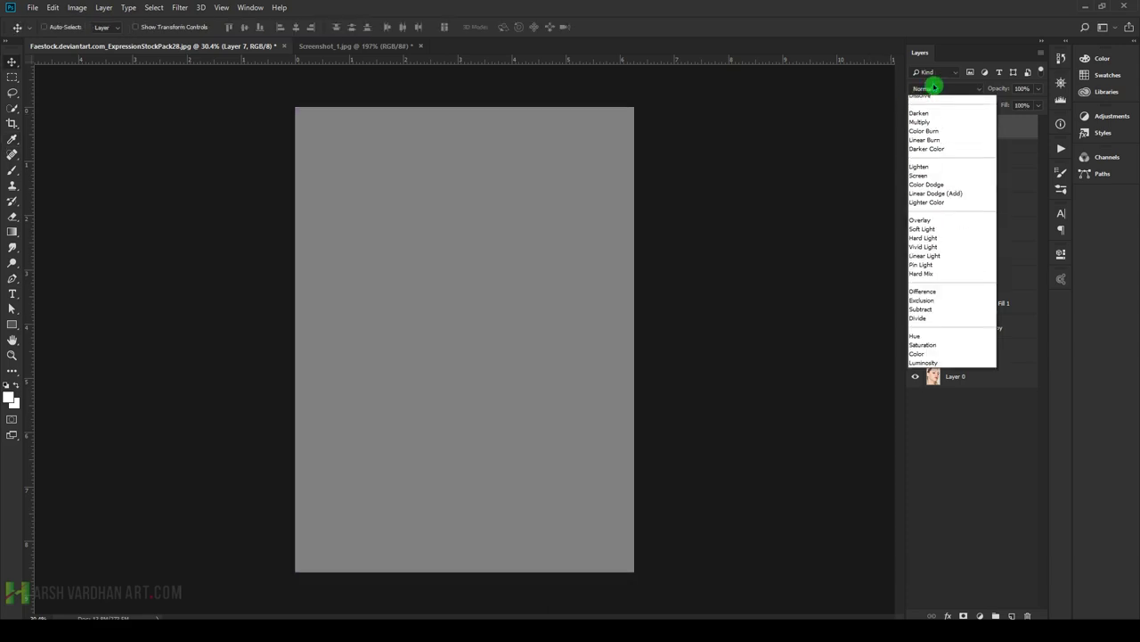
left_click(936, 234)
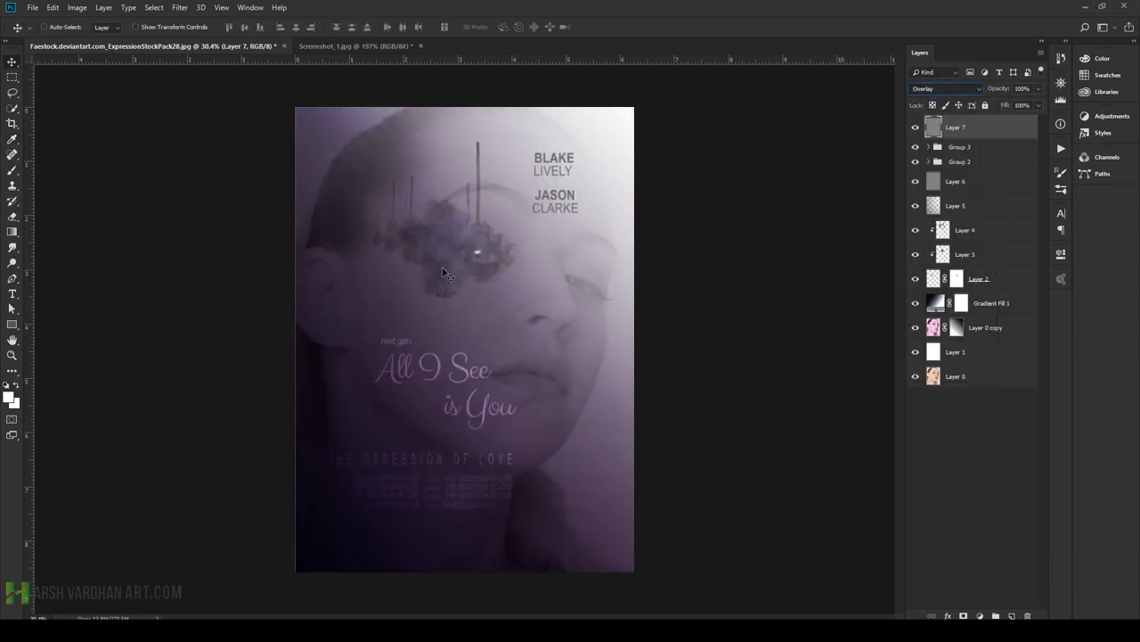
- With the Dodge Tool, lighten the left cheek edge and the eye area
left_click(13, 263)
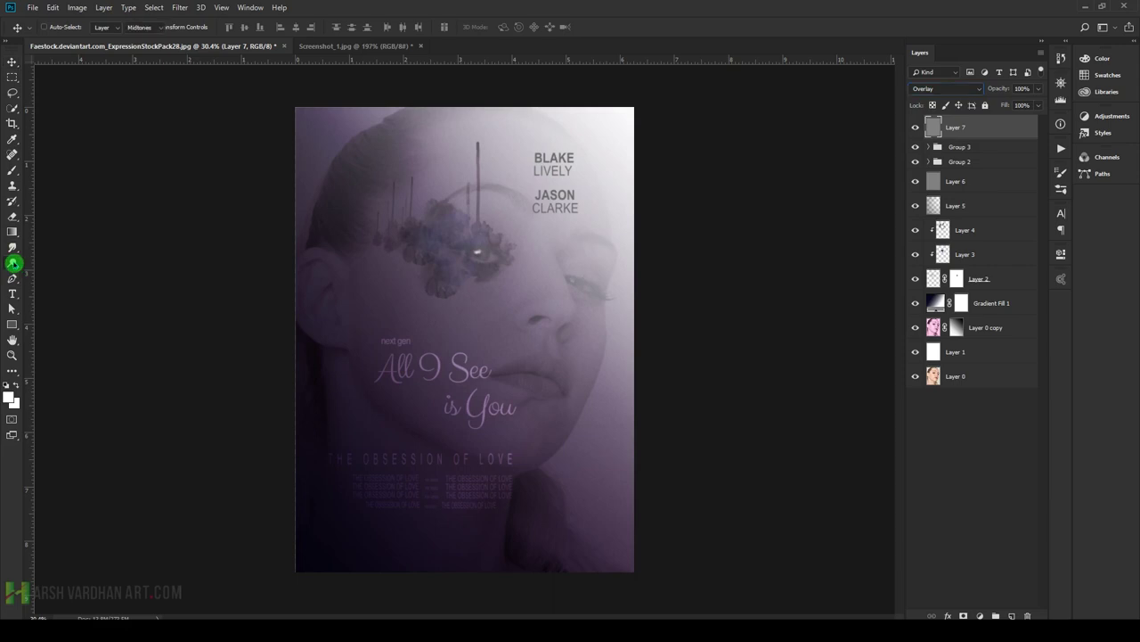
left_click(59, 264)
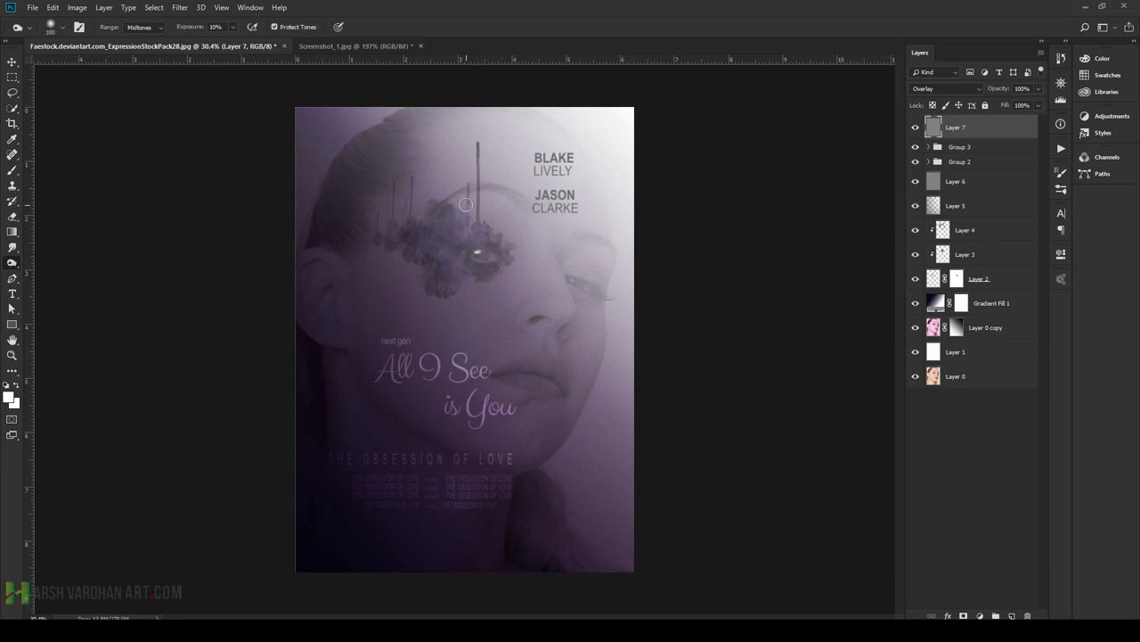
key("bracketright")
key("bracketright")
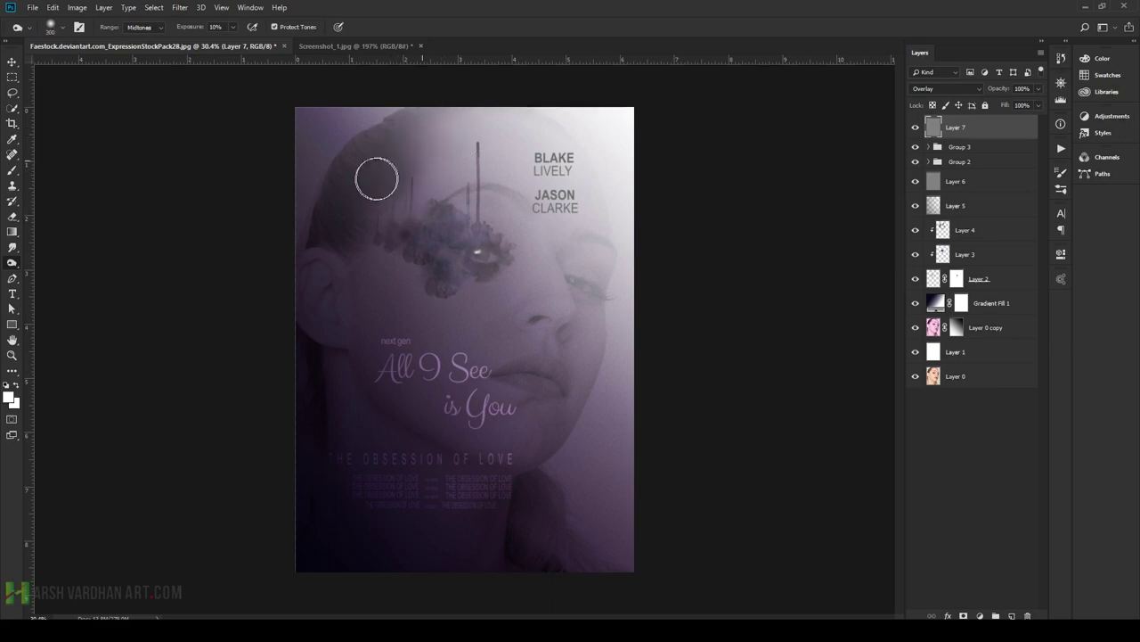
key("bracketright")
mouse_move(325, 238)
left_mouse_down()
mouse_move(367, 247)
mouse_move(345, 249)
mouse_move(342, 272)
mouse_move(311, 280)
mouse_move(326, 312)
left_mouse_up()
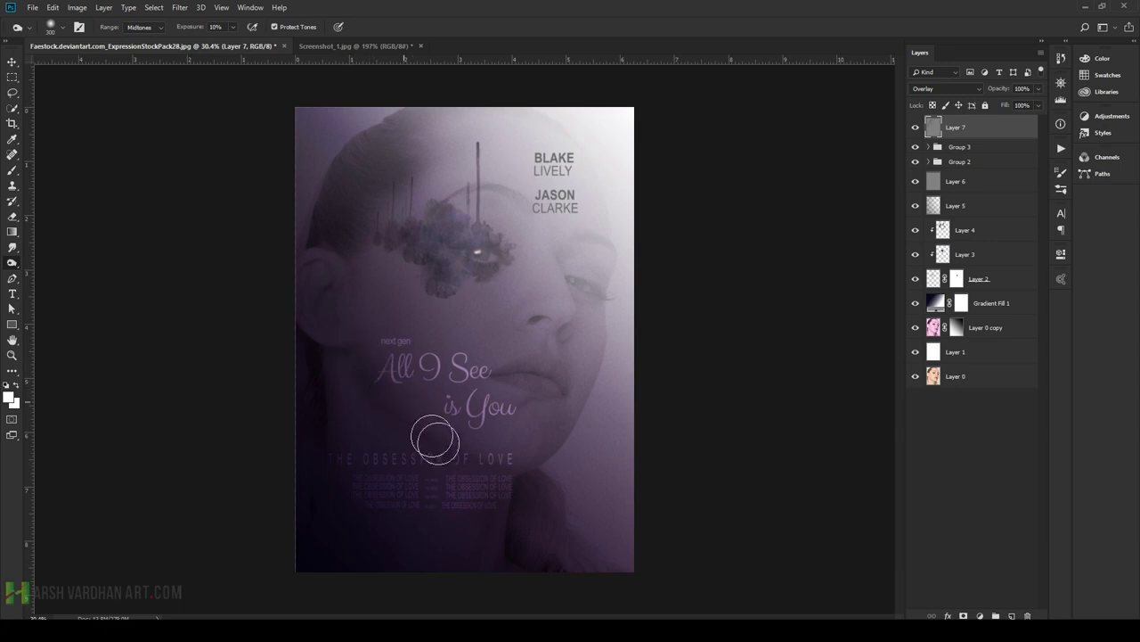
key("bracketleft")
key("bracketleft")
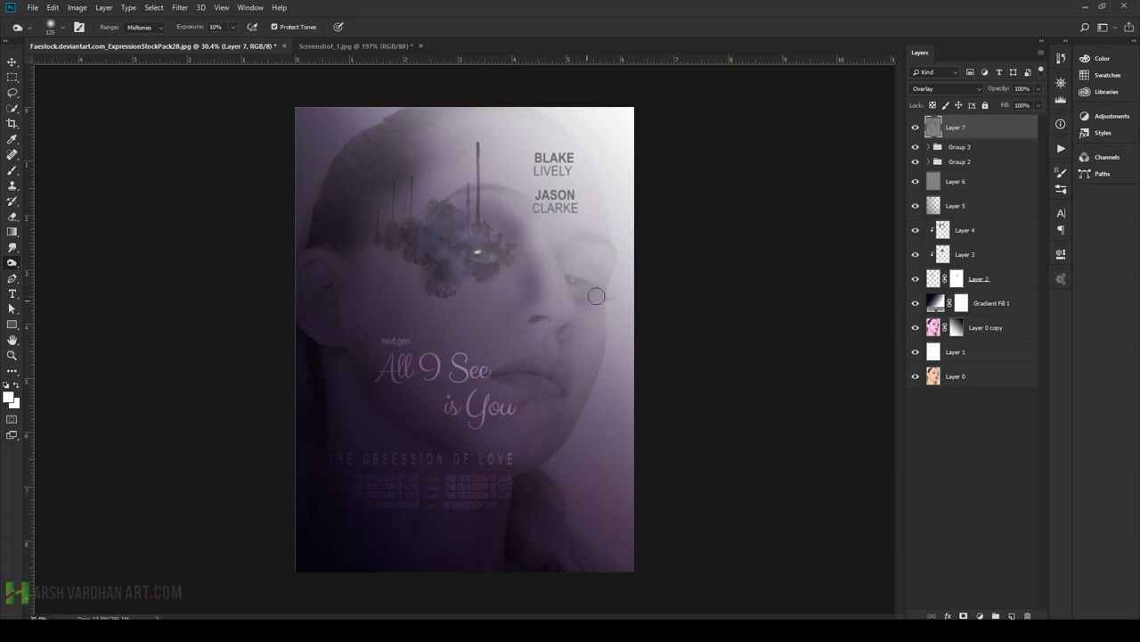
key("bracketright")
left_click_drag(590, 280, 588, 327)
- Fade the dark drip streaks above the flowers with a 300 px dodge brush, then pick the Burn Tool
key("bracketright")
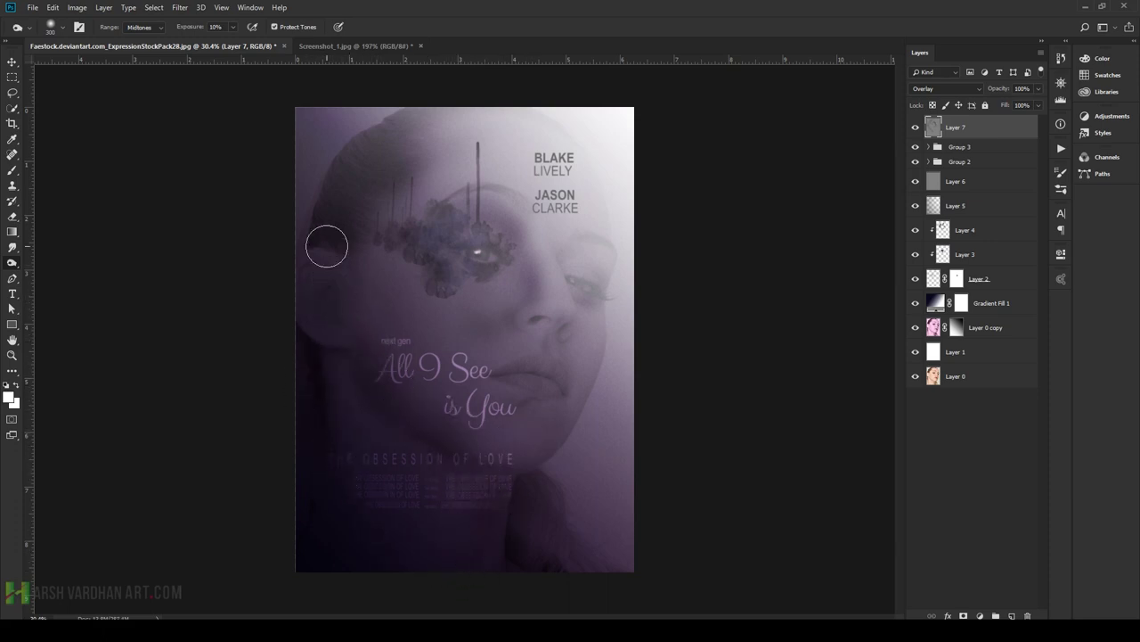
mouse_move(424, 247)
left_mouse_down()
mouse_move(438, 229)
mouse_move(392, 229)
mouse_move(372, 204)
mouse_move(393, 199)
left_mouse_up()
key("bracketright")
key("bracketright")
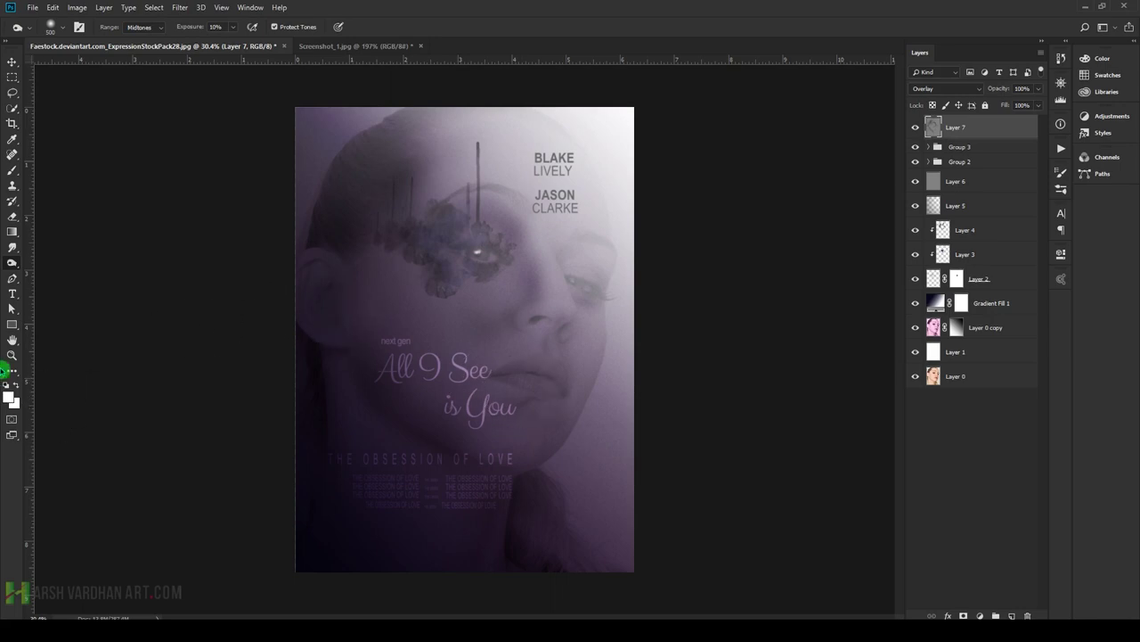
right_click(13, 263)
left_click(53, 266)
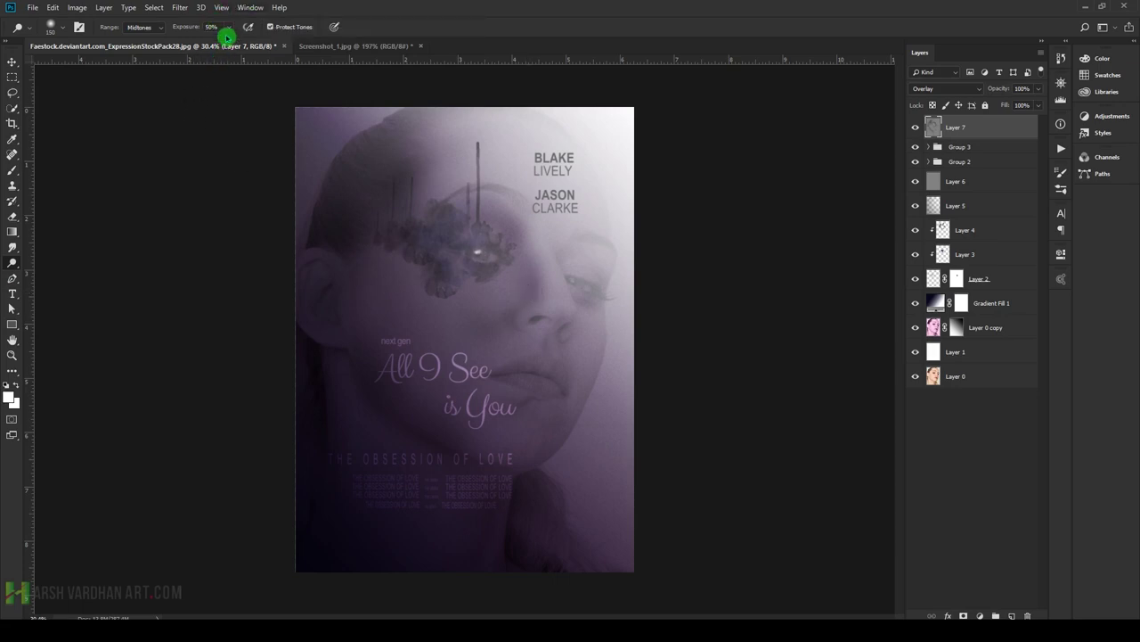
- Dodge the nose bridge at 80% exposure, then undo the too-bright stroke
left_click_drag(227, 37, 254, 37)
left_click_drag(547, 267, 569, 326)
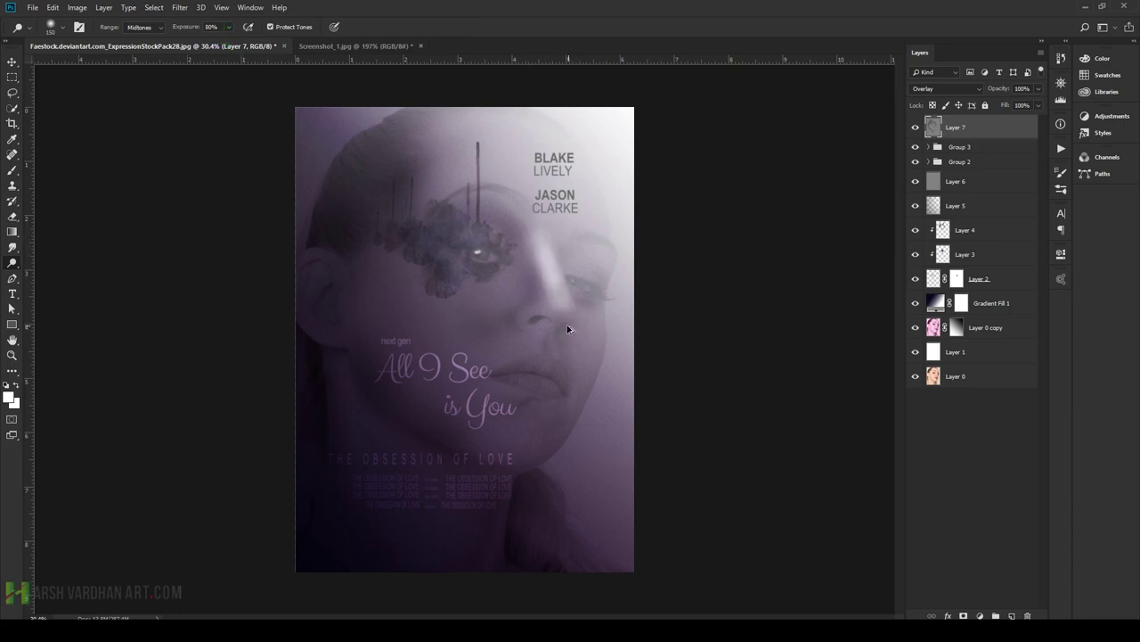
key("ctrl+z")
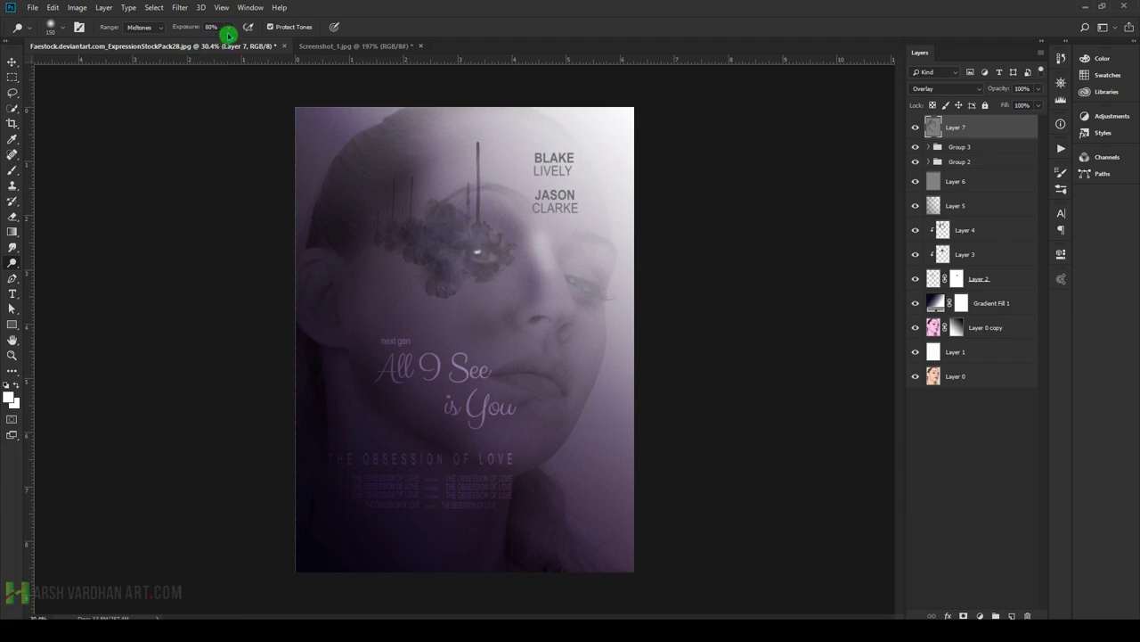
- Lower dodge exposure to 9% and enlarge the brush to 400 for soft cheek strokes
left_click_drag(229, 35, 191, 42)
key("bracketright")
key("bracketright")
key("bracketright")
key("bracketright")
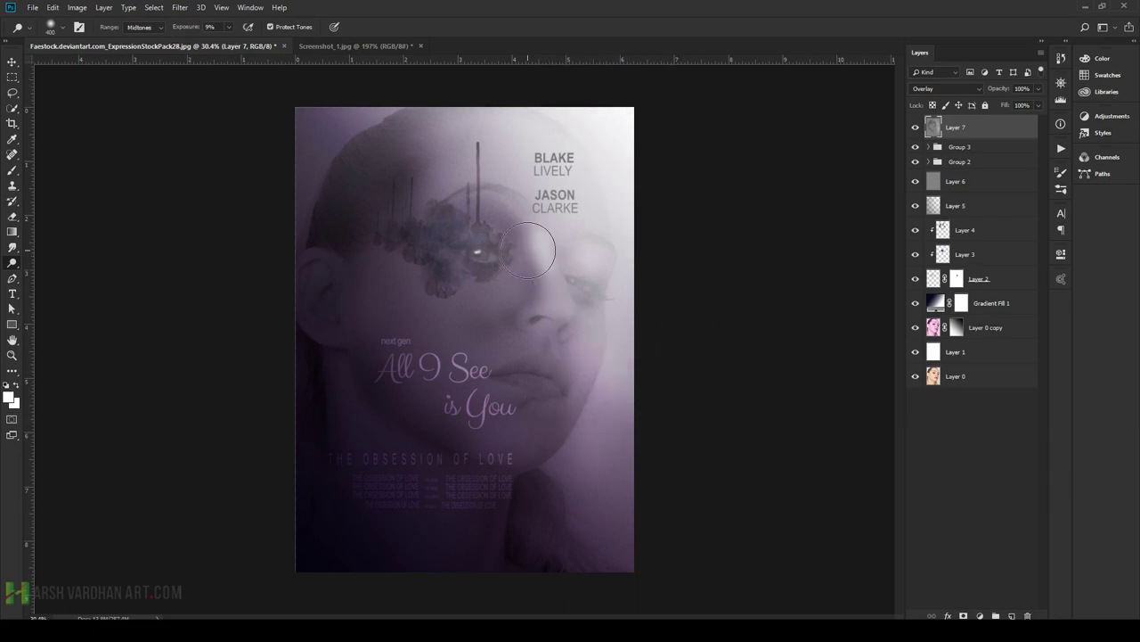
key("e")
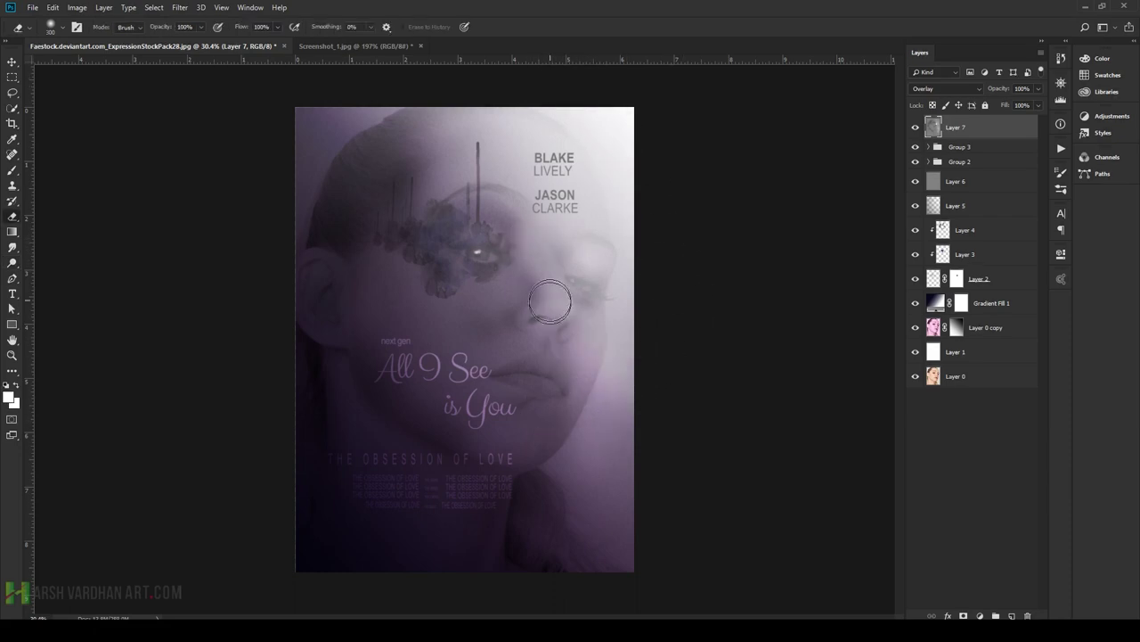
key("o")
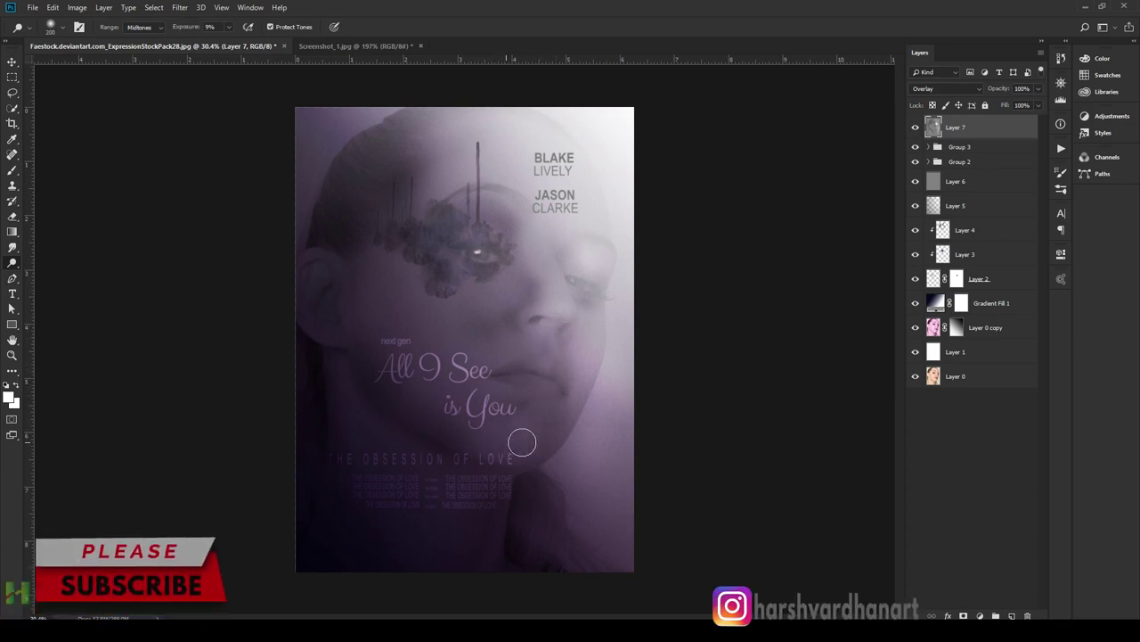
key("bracketright")
key("bracketright")
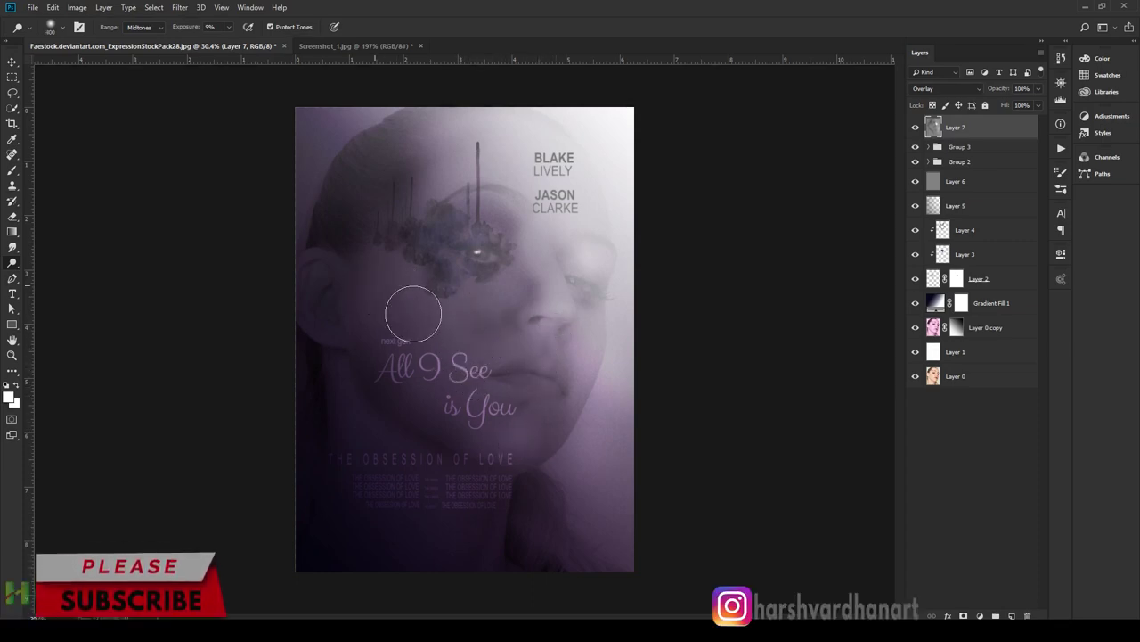
scroll(486, 396, "down", 2)
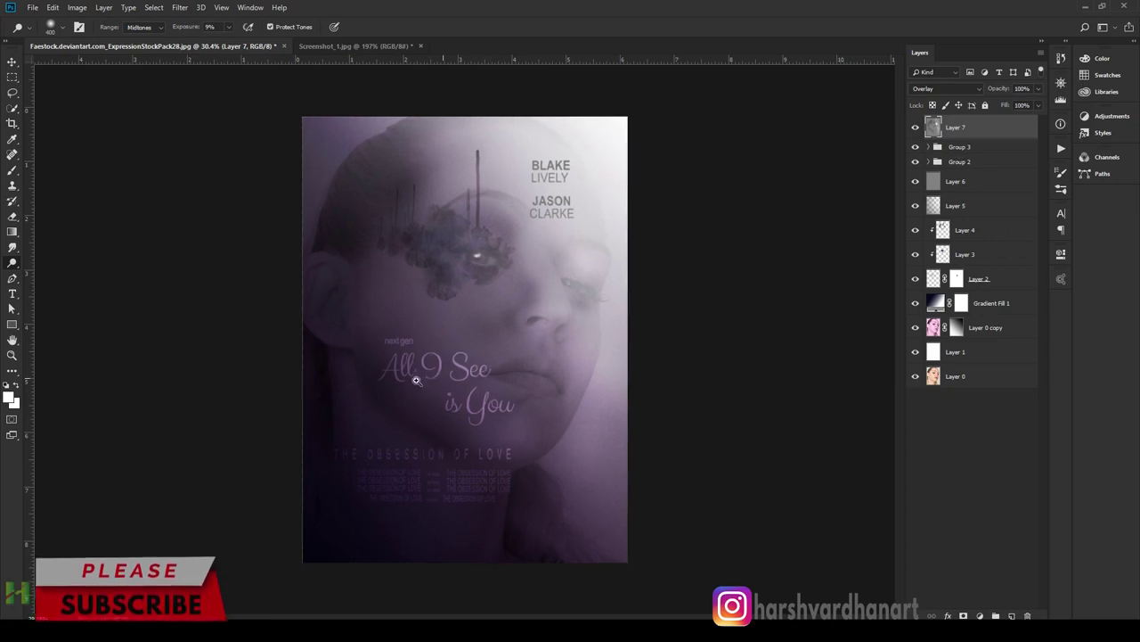
left_click(354, 51)
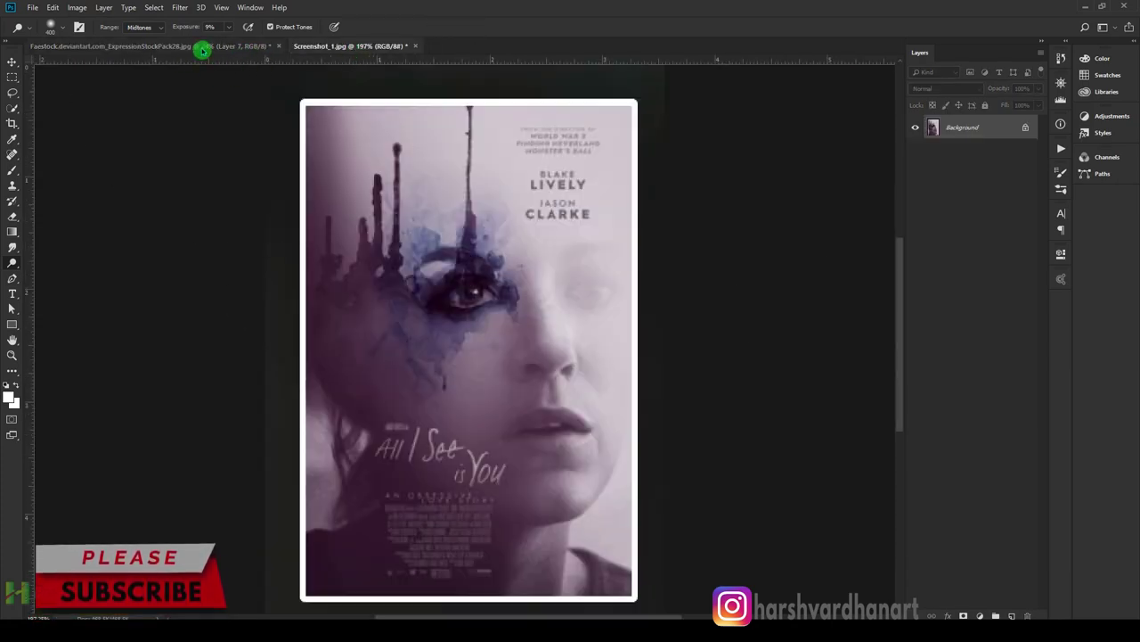
left_click(198, 45)
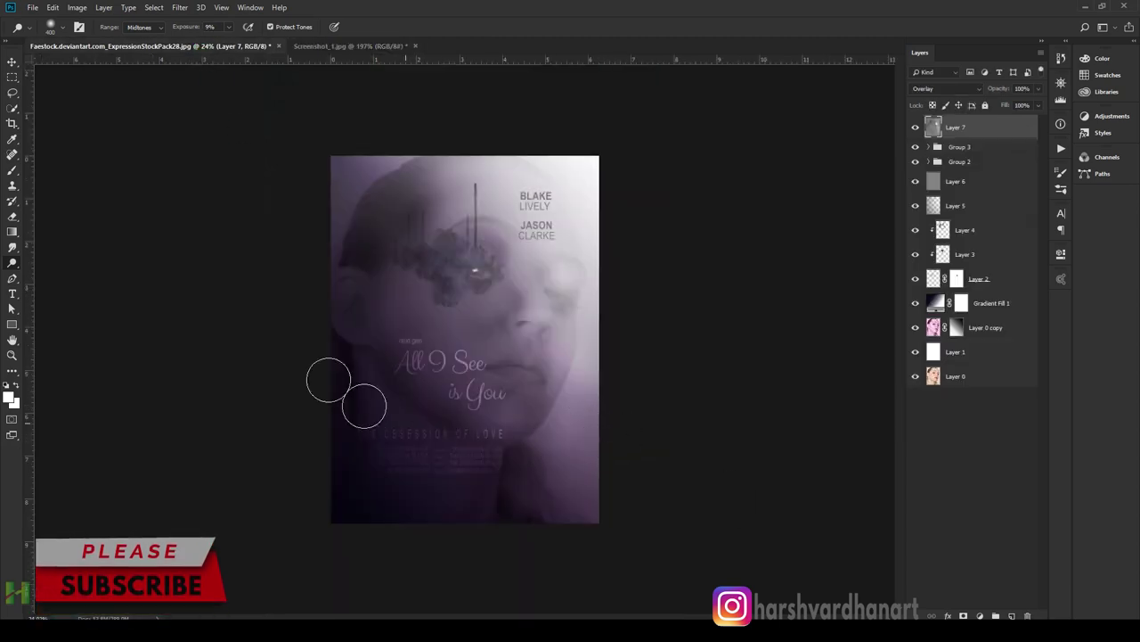
left_click(371, 47)
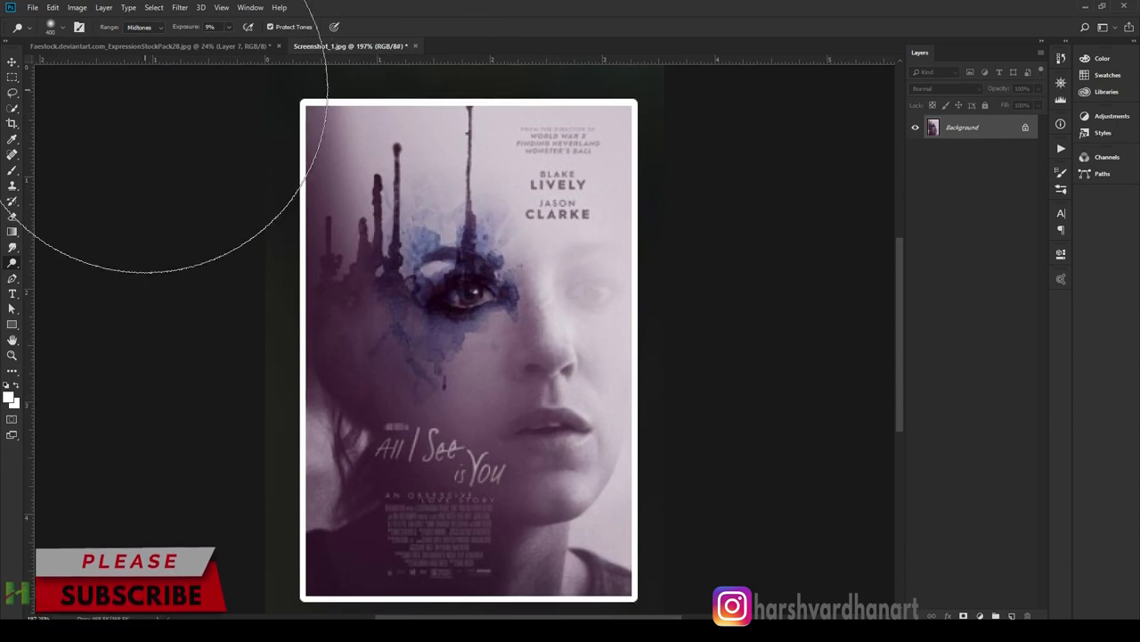
left_click(218, 46)
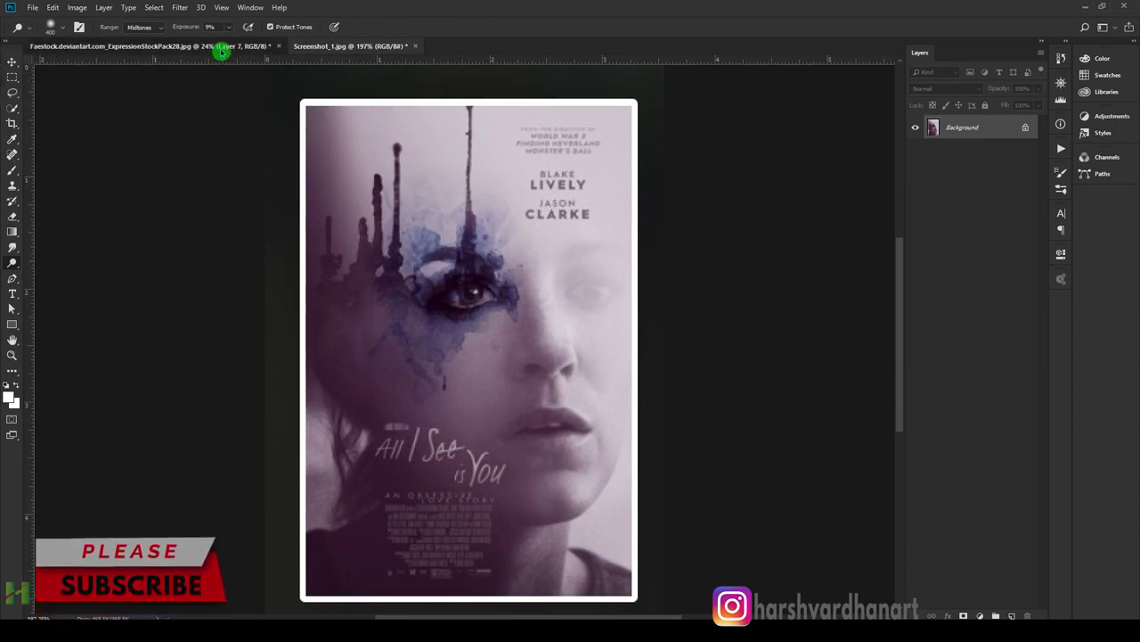
mouse_move(611, 358)
left_mouse_down()
mouse_move(602, 347)
mouse_move(618, 347)
left_mouse_up()
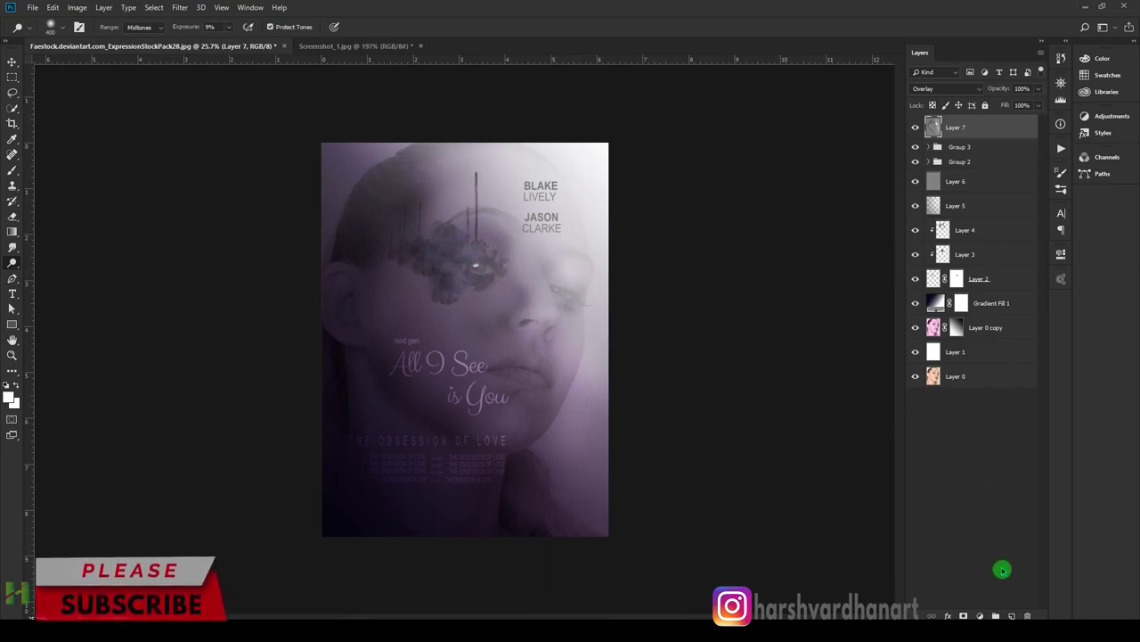
- Add a Color Balance adjustment layer with midtones Cyan −3, Green +3, Blue +12
left_click(980, 615)
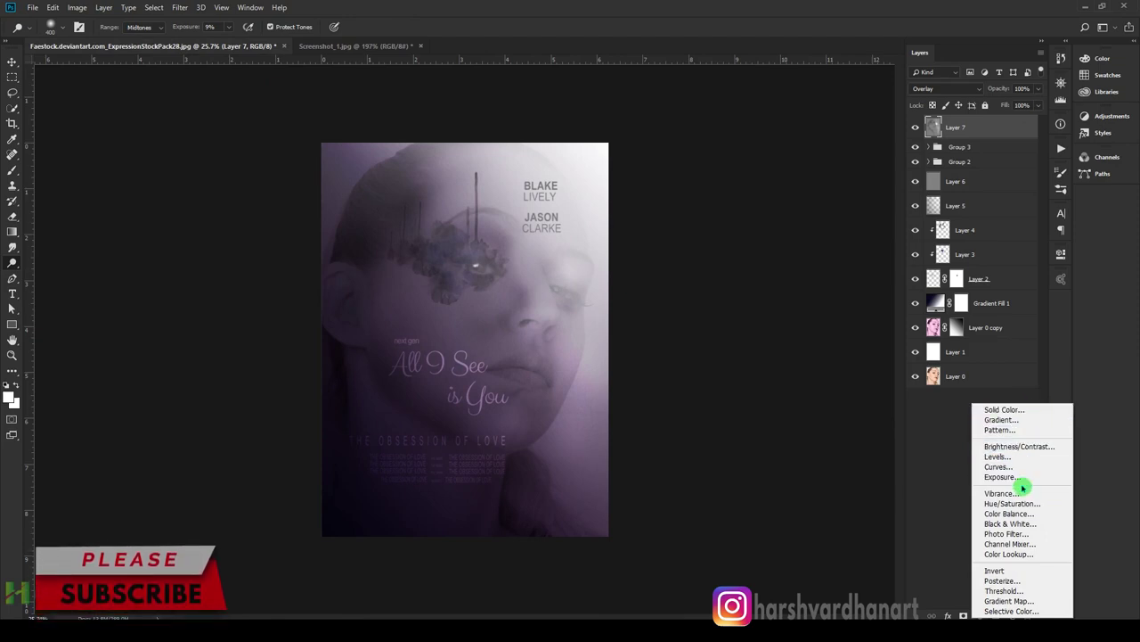
left_click(1029, 515)
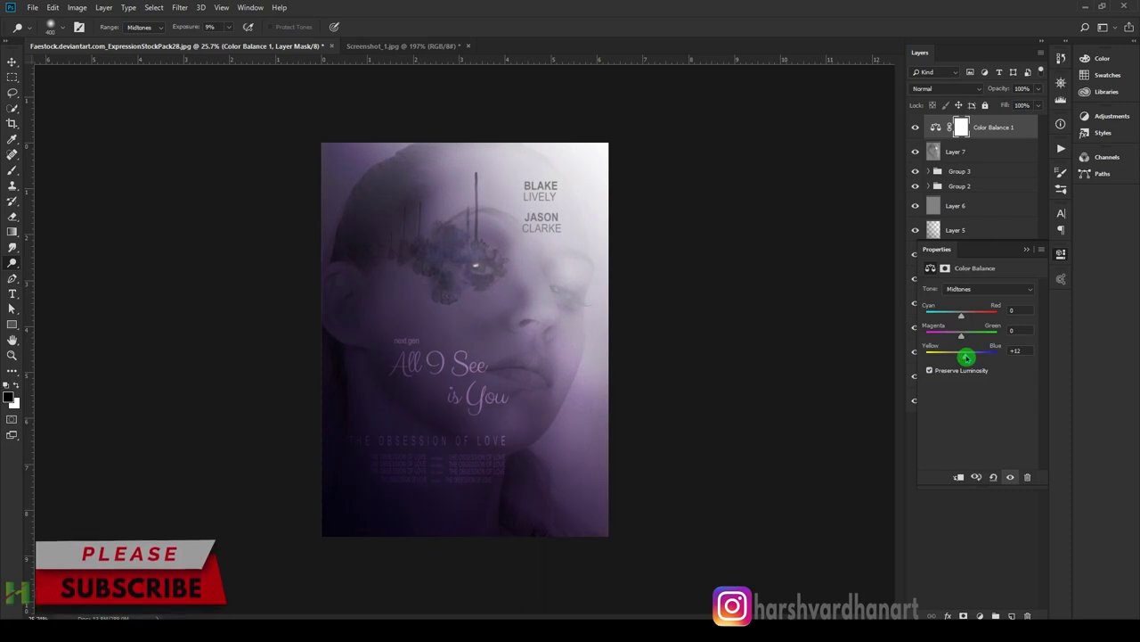
left_click_drag(966, 357, 968, 346)
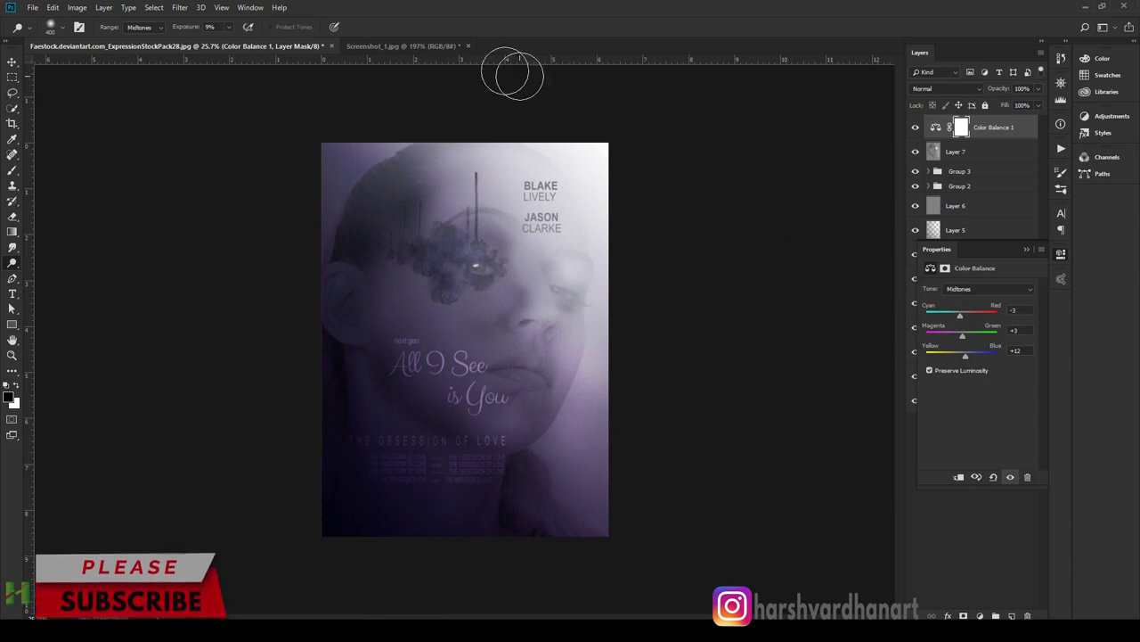
- Float the Screenshot_1.jpg reference poster in its own window and reposition it
left_click(400, 46)
left_click_drag(415, 49, 458, 257)
mouse_move(565, 273)
left_mouse_down()
mouse_move(734, 104)
mouse_move(721, 98)
left_mouse_up()
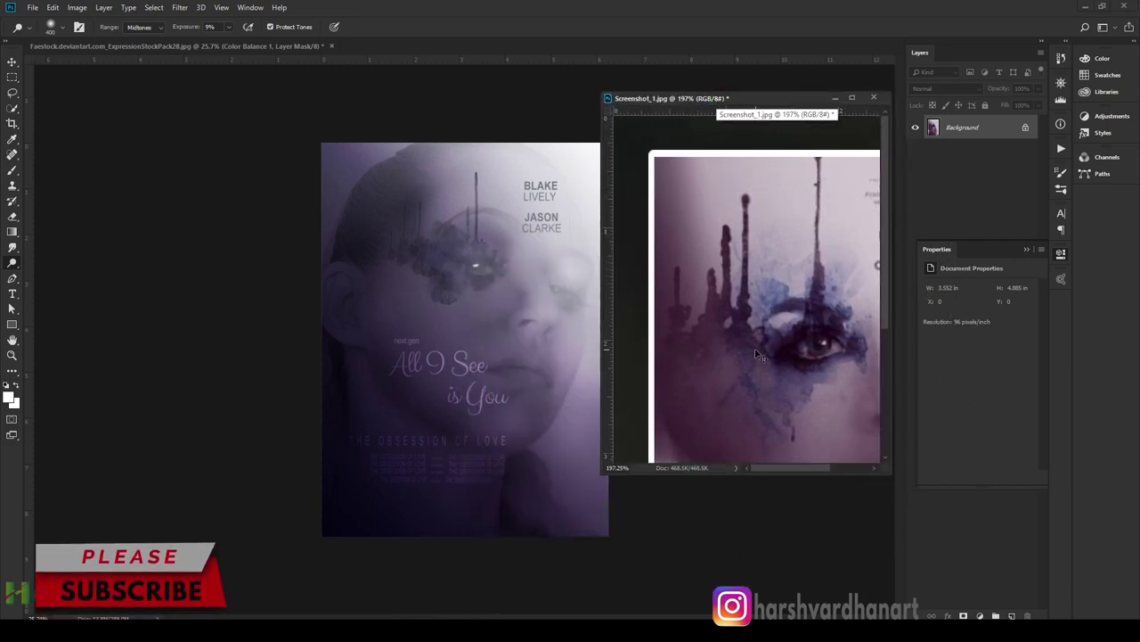
- Fit the whole reference poster at 115% in a smaller upper-right window, then reactivate the working poster
key("ctrl+0")
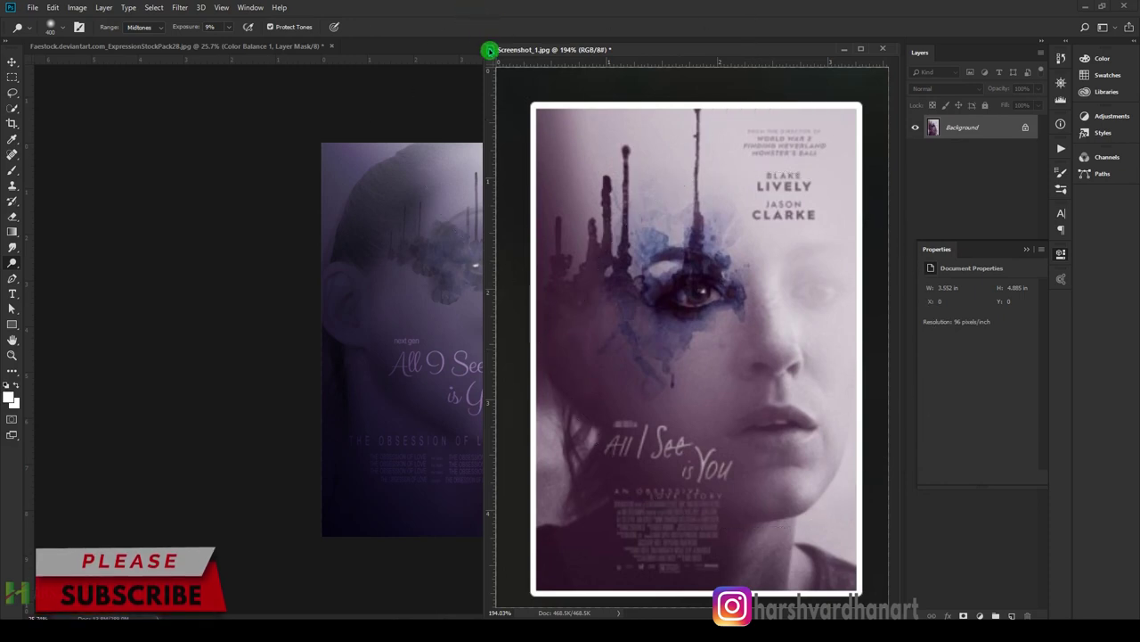
left_click_drag(482, 41, 589, 224)
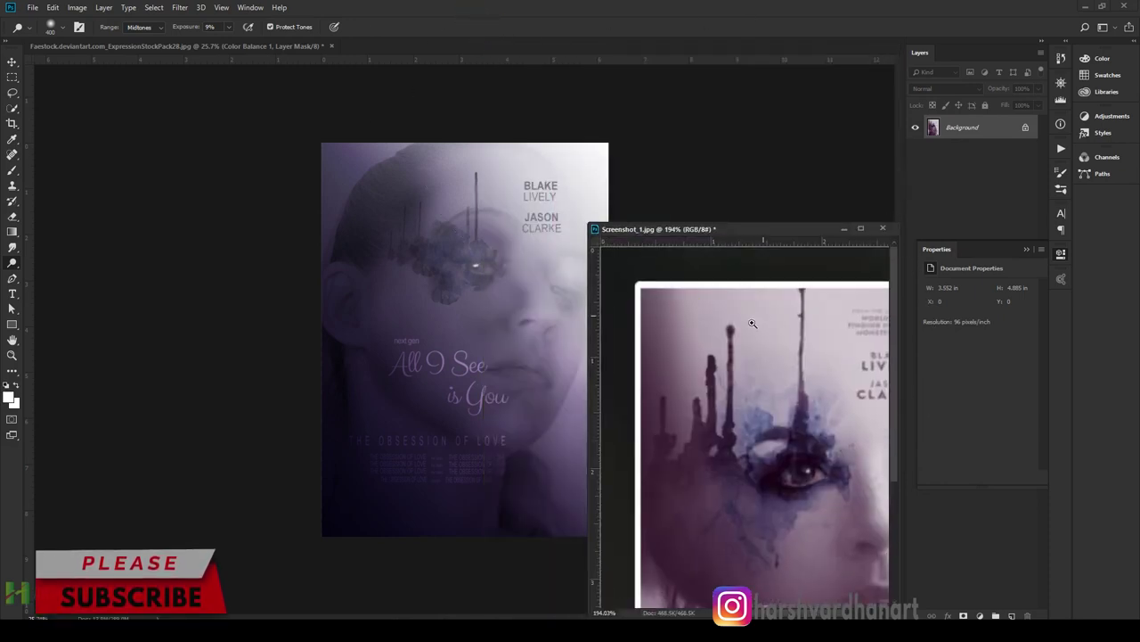
left_click_drag(752, 322, 722, 299)
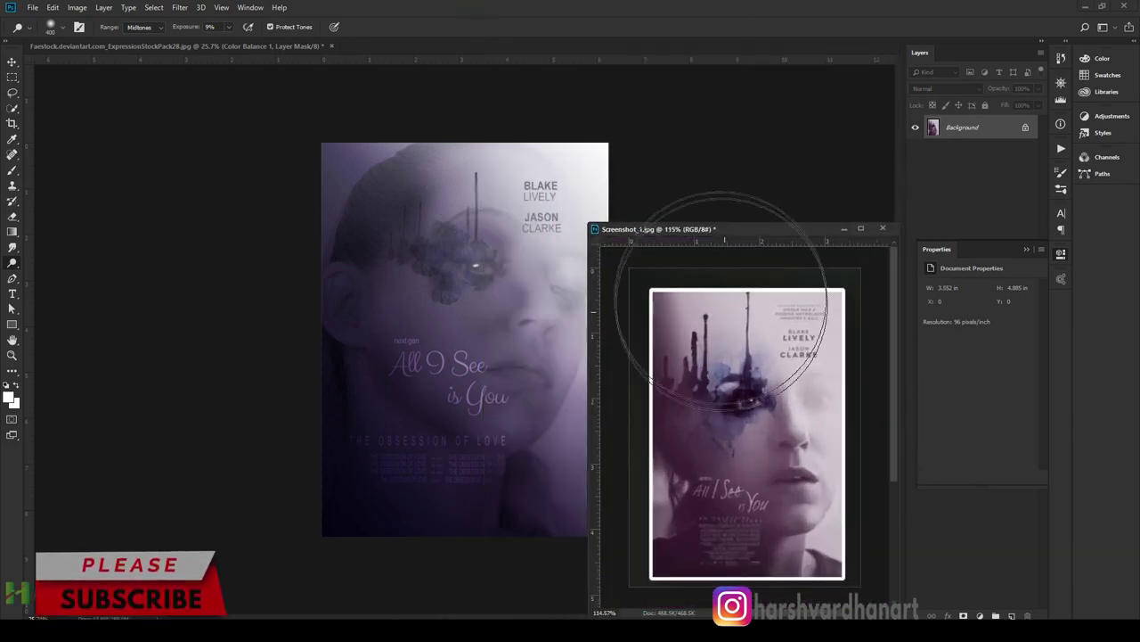
left_click_drag(740, 232, 774, 125)
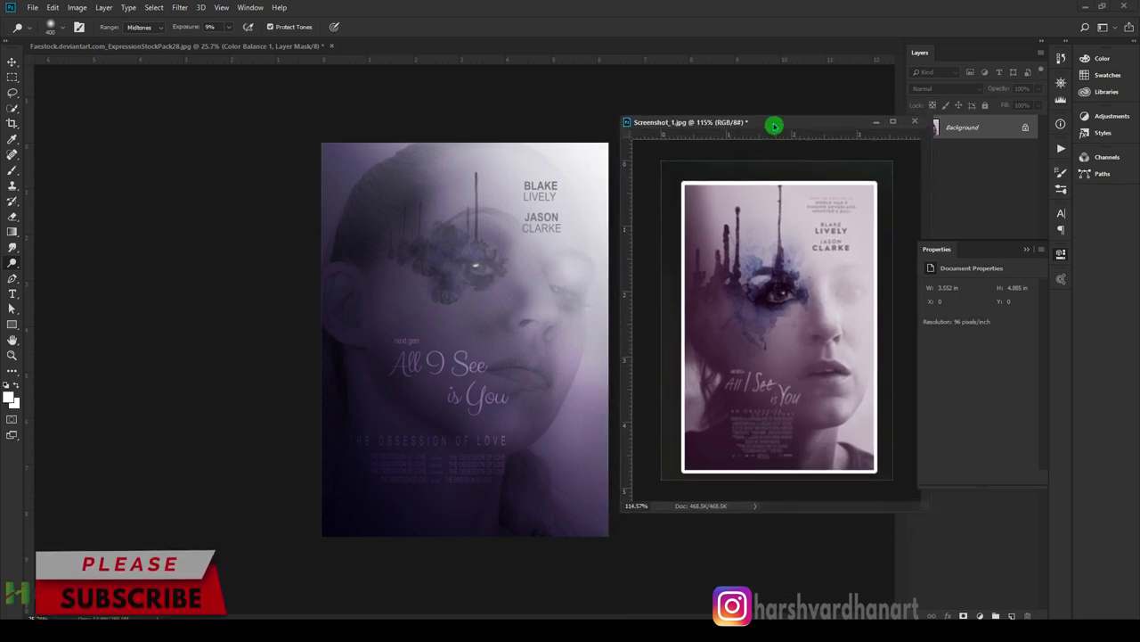
left_click(255, 46)
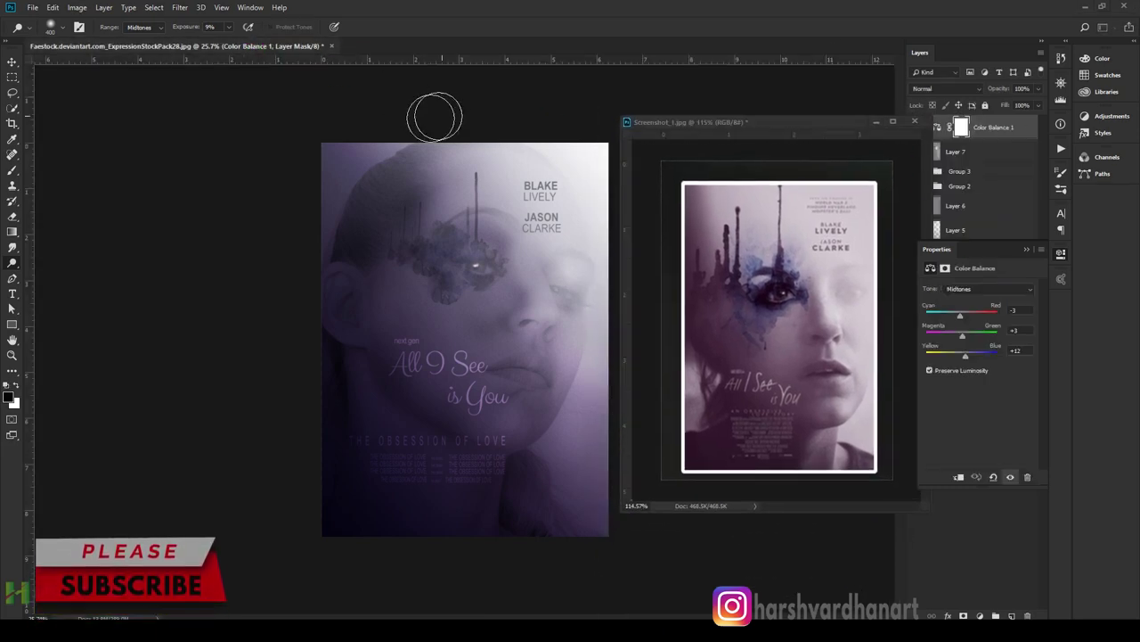
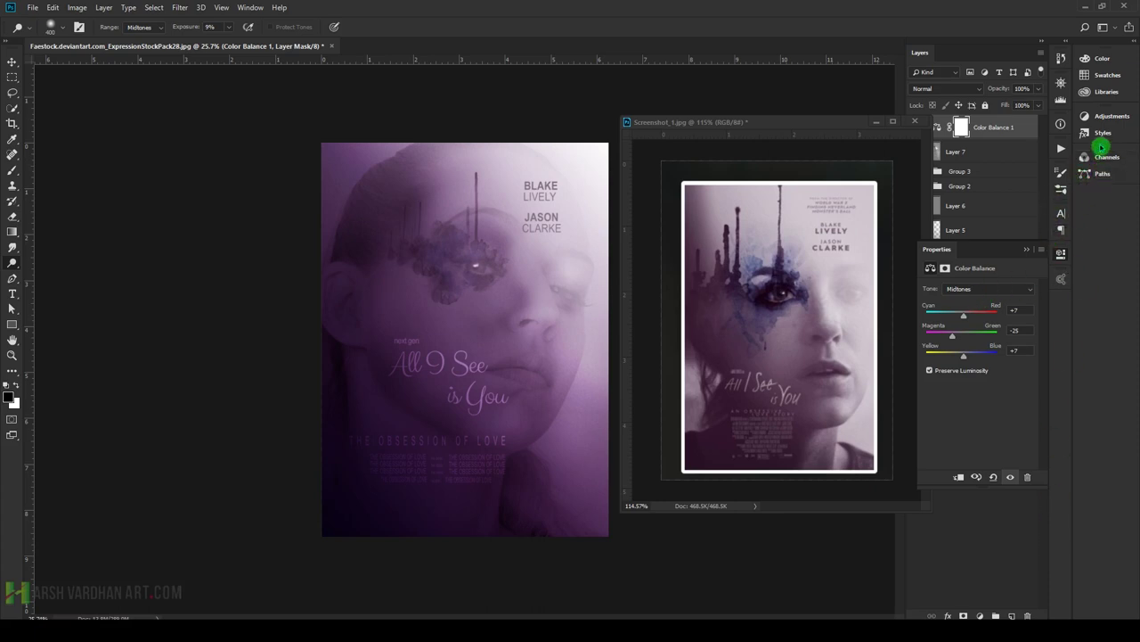
- Add a Hue/Saturation adjustment with Saturation -20 and Lightness -9 to mute the purple poster
left_click(1106, 117)
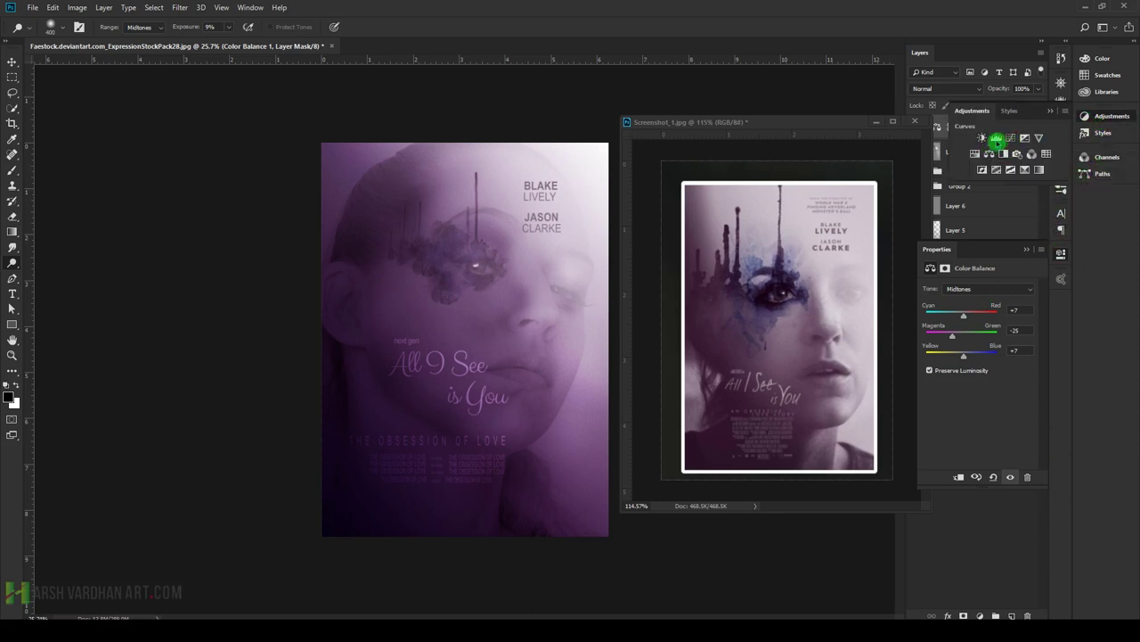
left_click(989, 153)
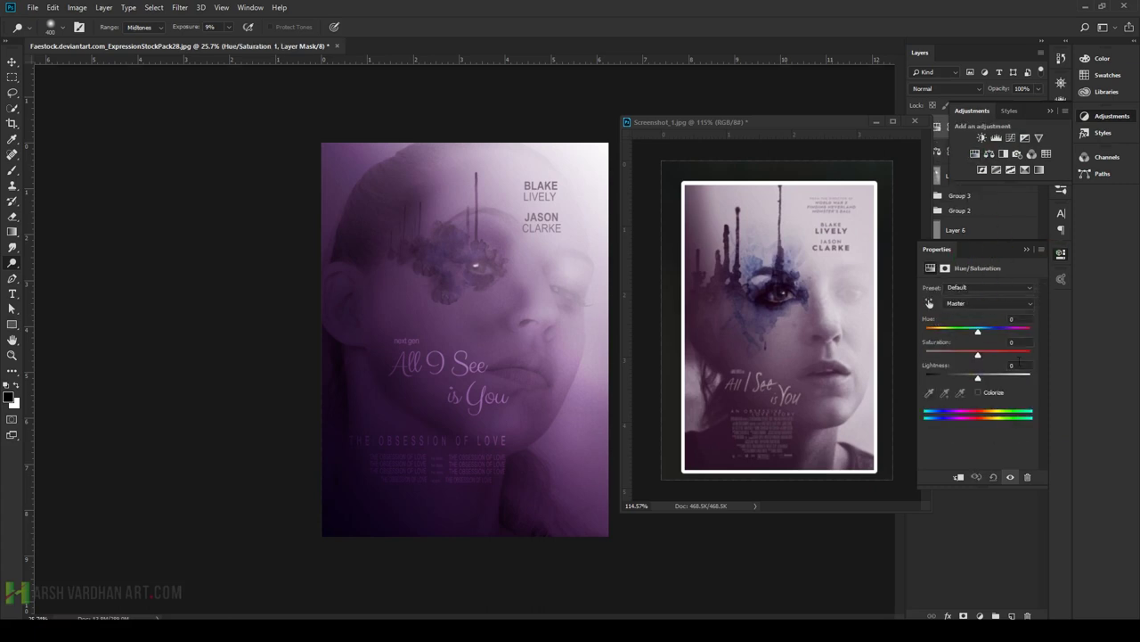
left_click_drag(979, 358, 966, 355)
left_click(970, 374)
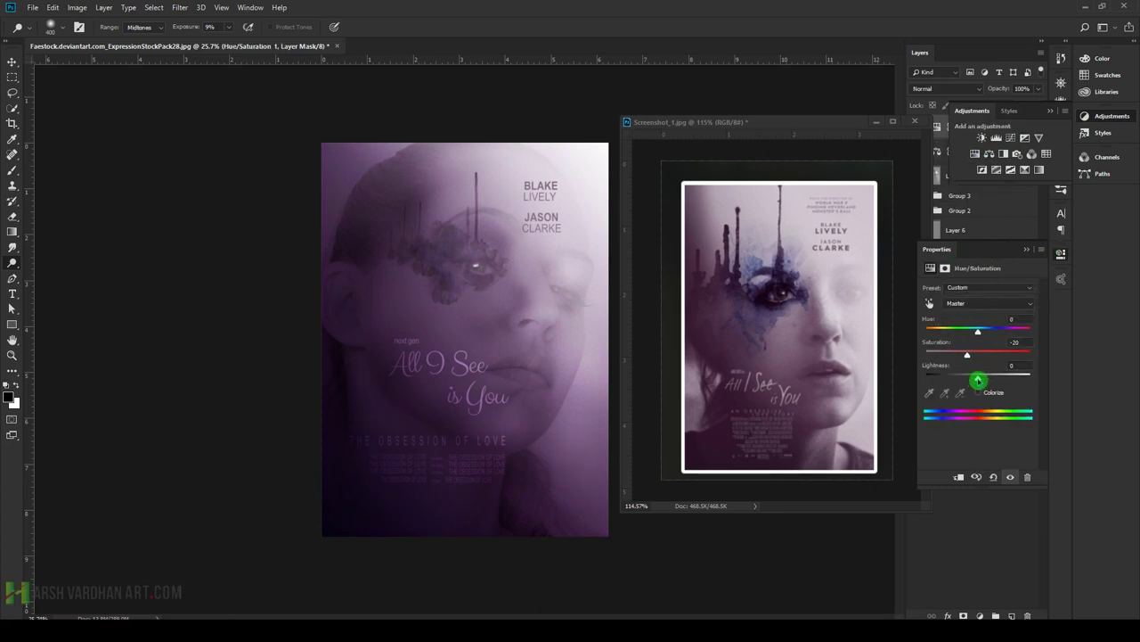
left_click_drag(978, 380, 972, 379)
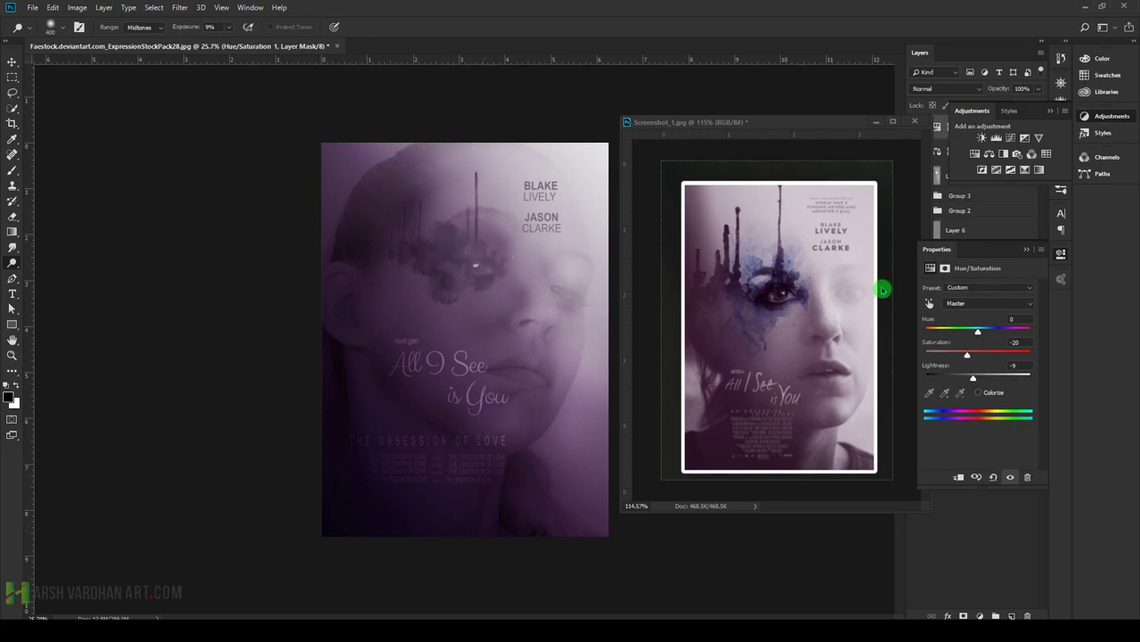
left_click(1105, 116)
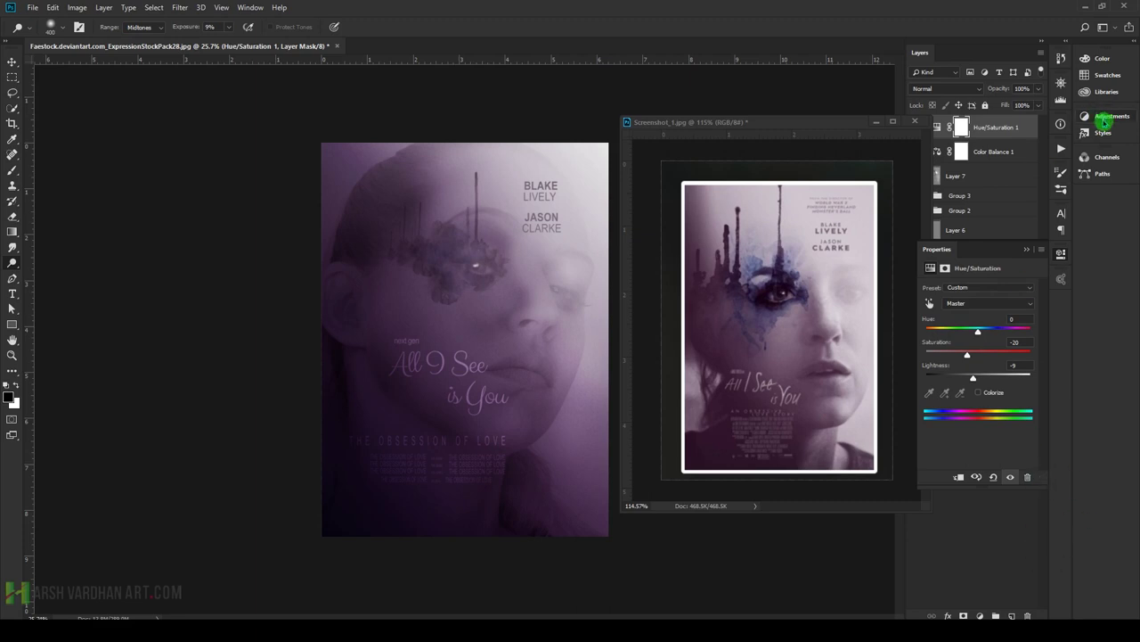
- Add a second Hue/Saturation adjustment layer with Hue shifted to -42
left_click(1105, 116)
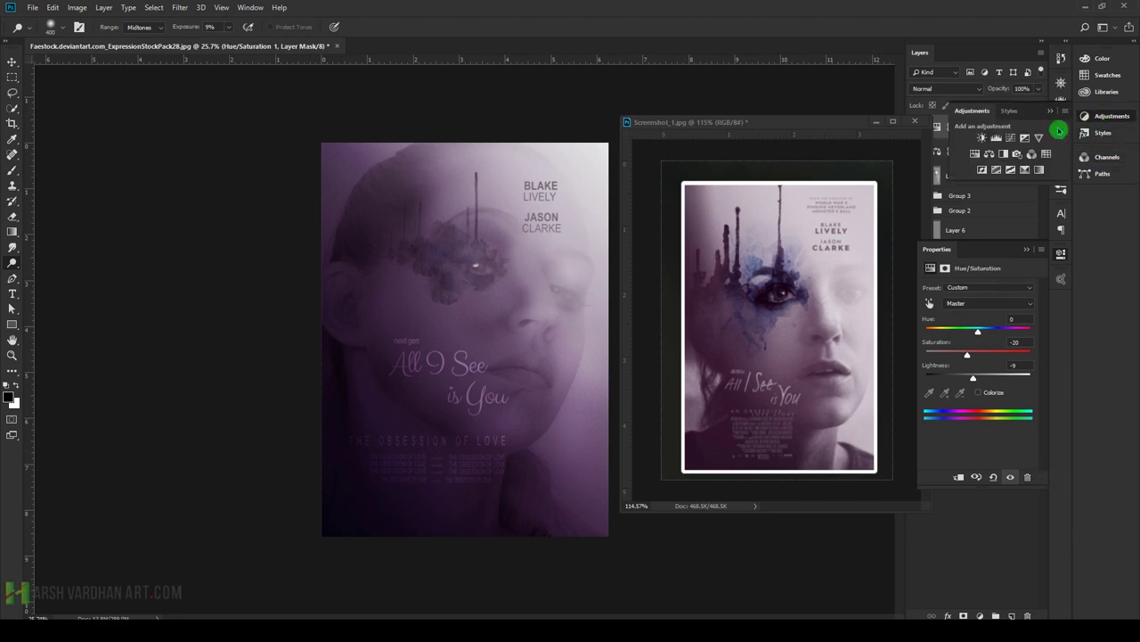
left_click(977, 154)
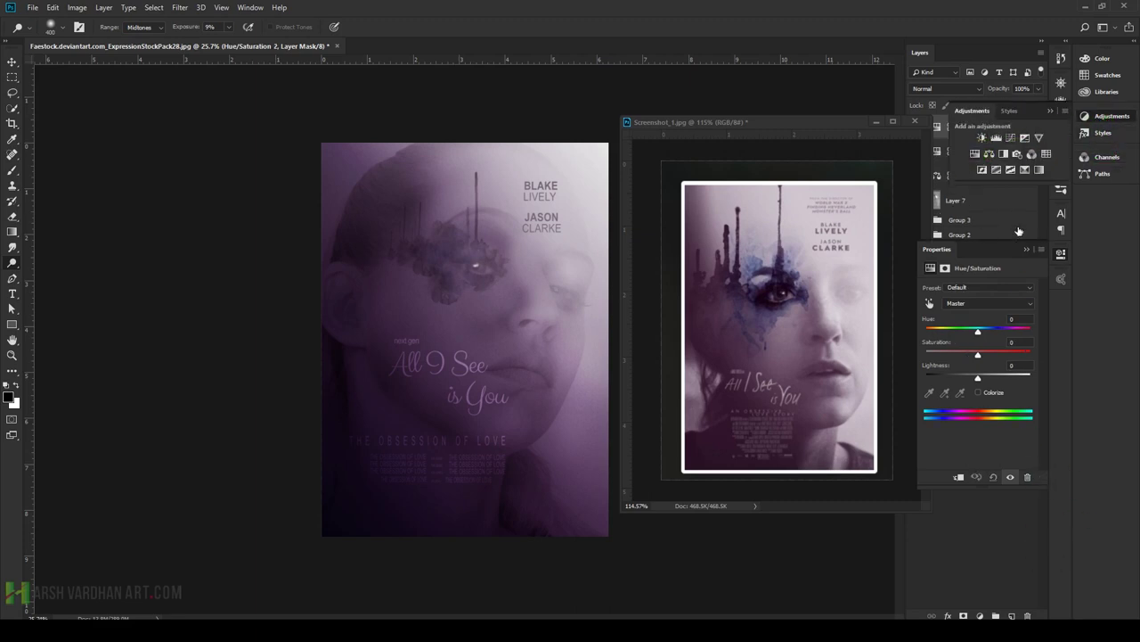
left_click_drag(977, 331, 958, 329)
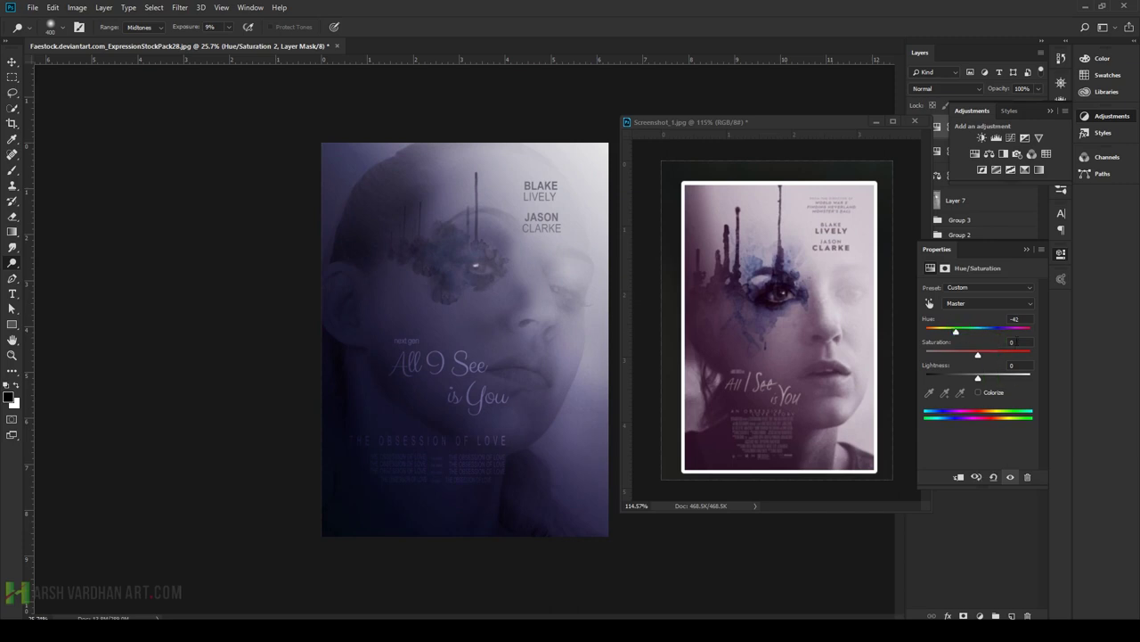
left_click(1105, 118)
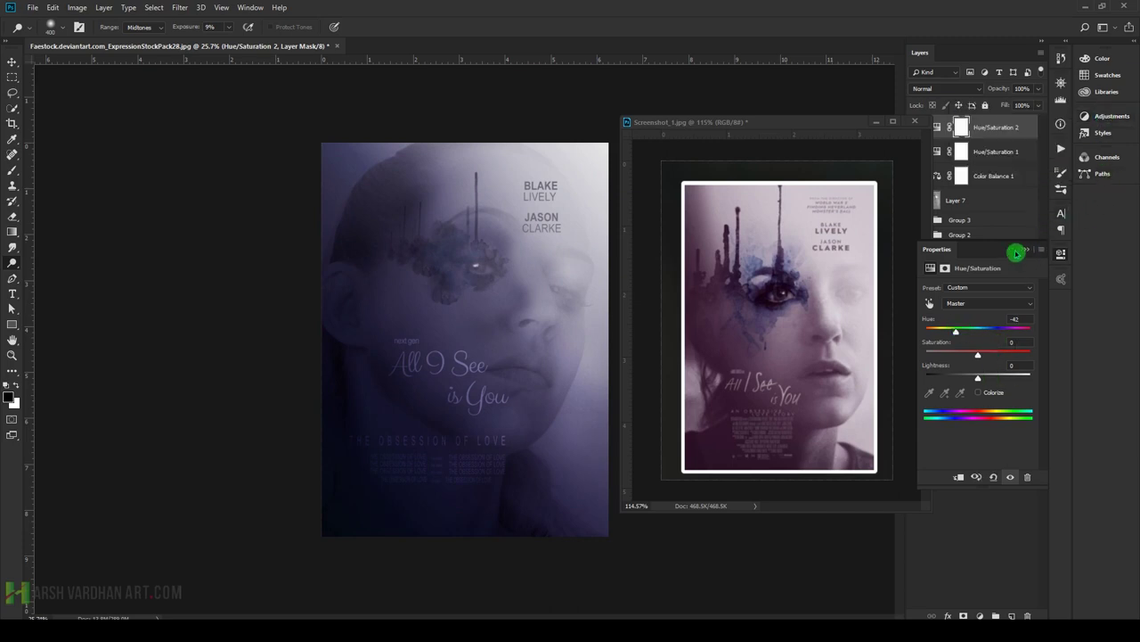
left_click(1060, 253)
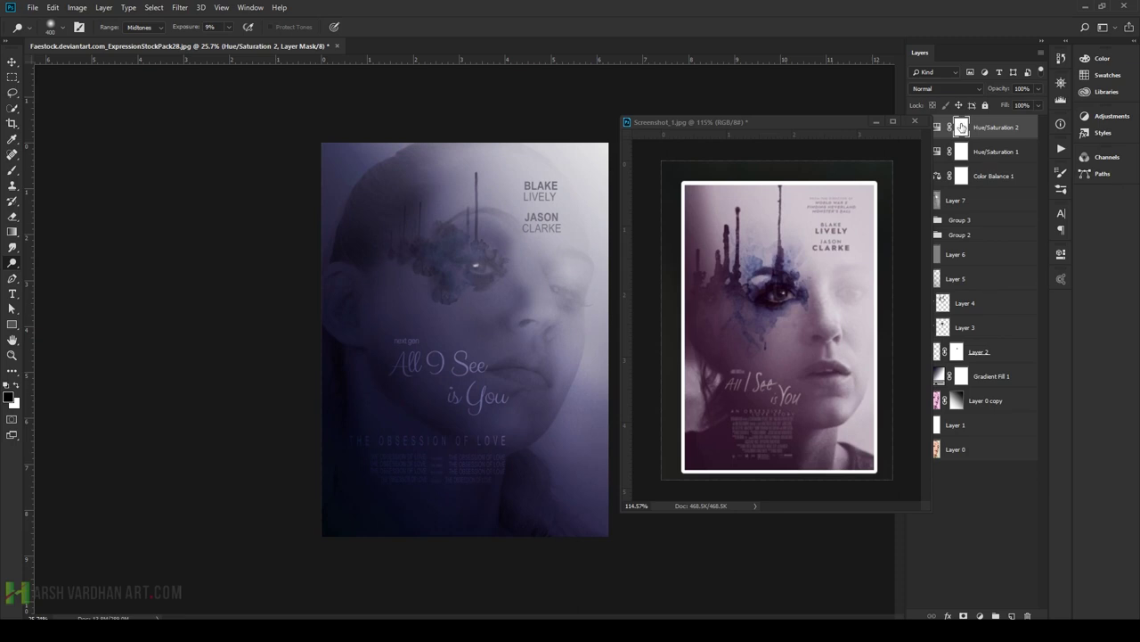
- Invert the Hue/Saturation 2 mask and ready the Brush with white as foreground colour
key("ctrl+i")
left_click_drag(473, 259, 499, 253)
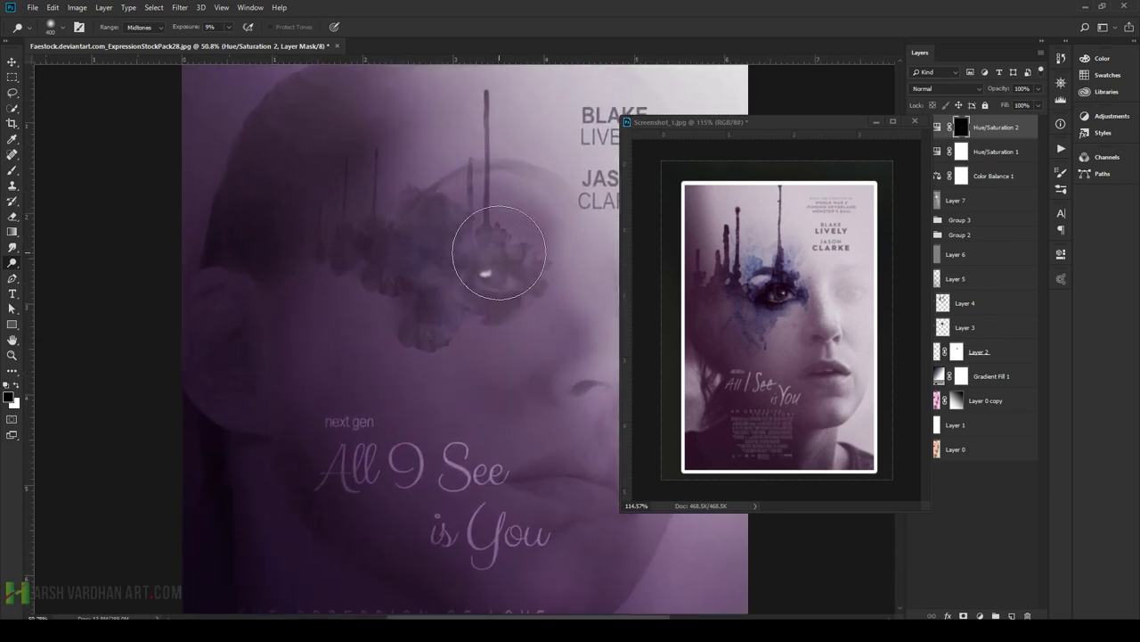
key("b")
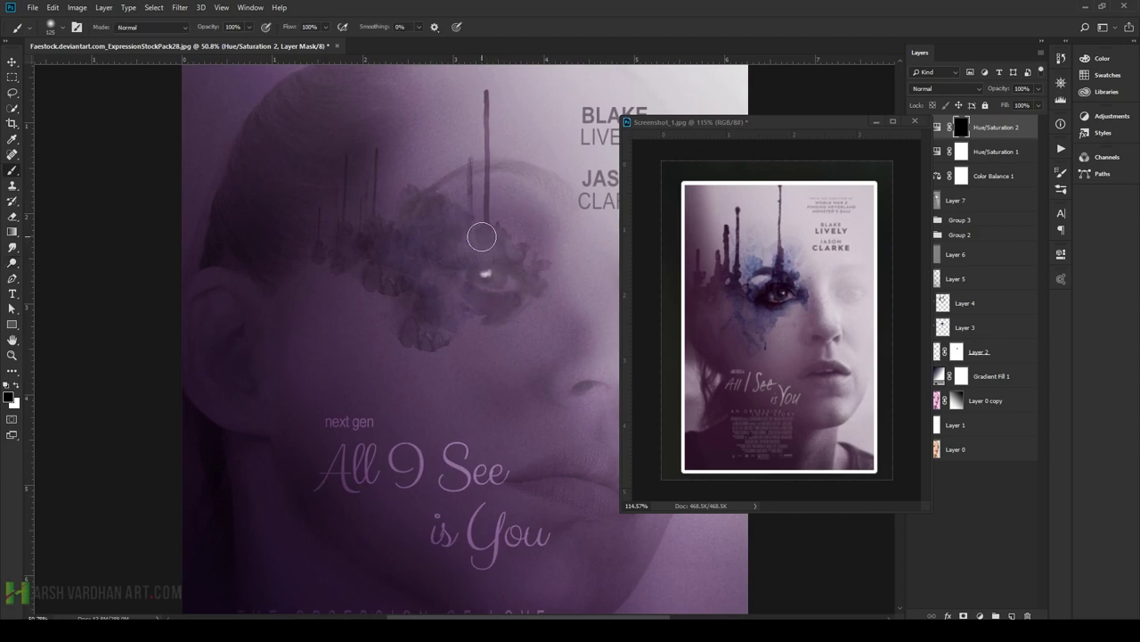
key("x")
- Paint the blue tint back onto the ink splash around and left of the eye
mouse_move(473, 235)
left_mouse_down()
mouse_move(505, 256)
mouse_move(467, 255)
mouse_move(428, 234)
mouse_move(483, 241)
mouse_move(456, 223)
mouse_move(478, 260)
mouse_move(509, 255)
mouse_move(462, 270)
mouse_move(470, 299)
mouse_move(504, 309)
mouse_move(456, 301)
mouse_move(438, 332)
mouse_move(437, 287)
mouse_move(526, 270)
left_mouse_up()
key("bracketleft")
key("bracketleft")
key("bracketleft")
key("bracketright")
left_click_drag(306, 267, 344, 254)
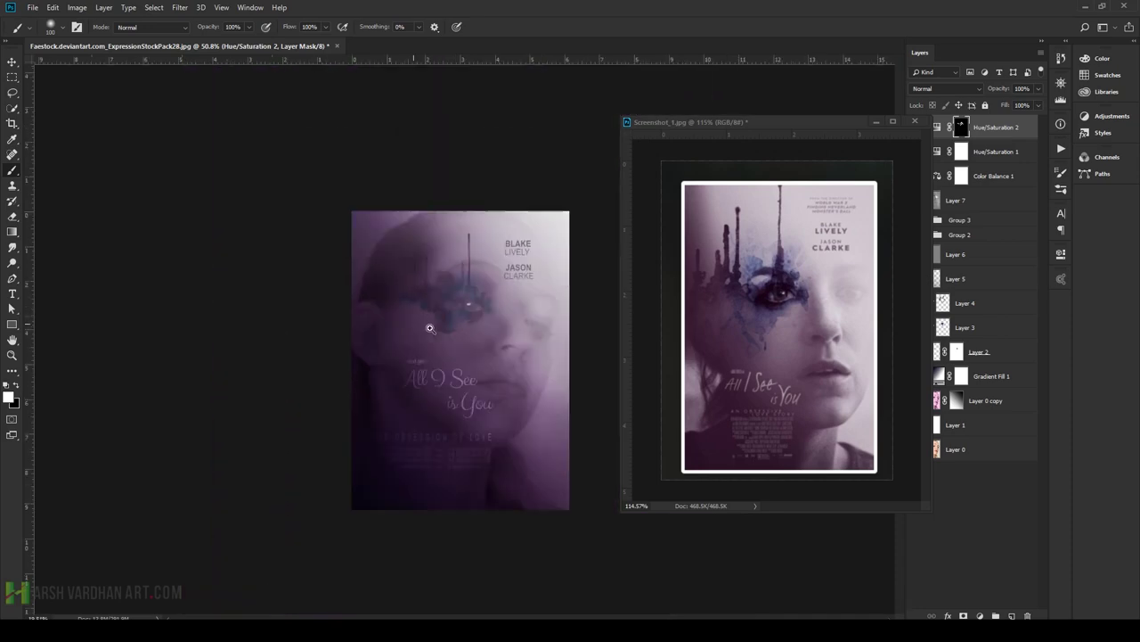
scroll(462, 324, "down", 5)
scroll(512, 361, "up", 2)
scroll(524, 366, "up", 1)
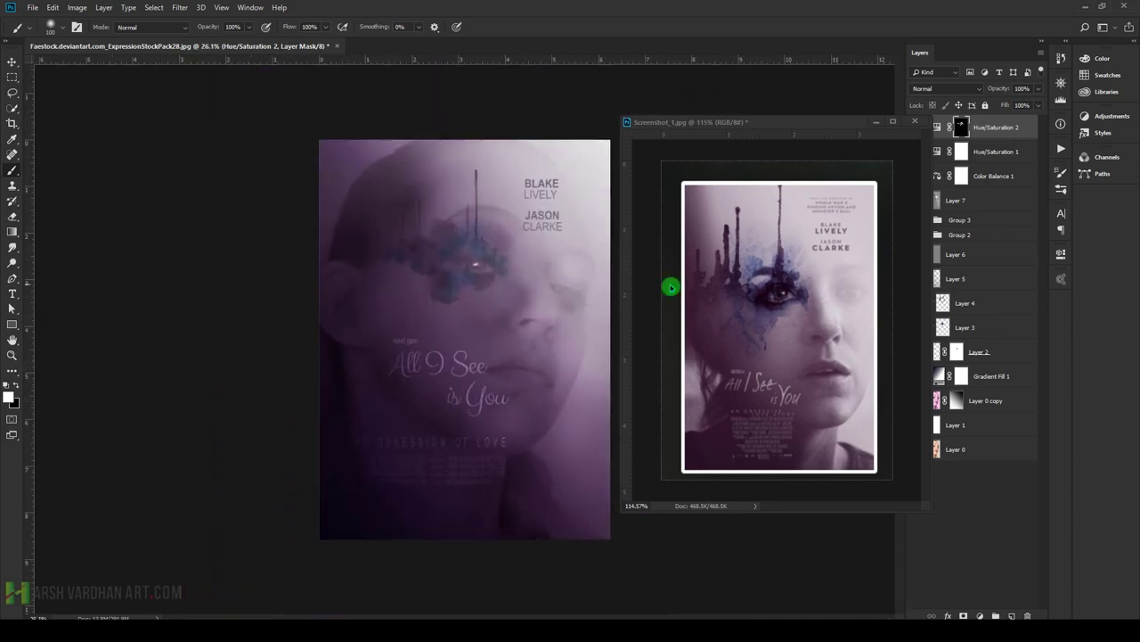
- Switch the brush tip to the ink-splash brush preset
right_click(506, 325)
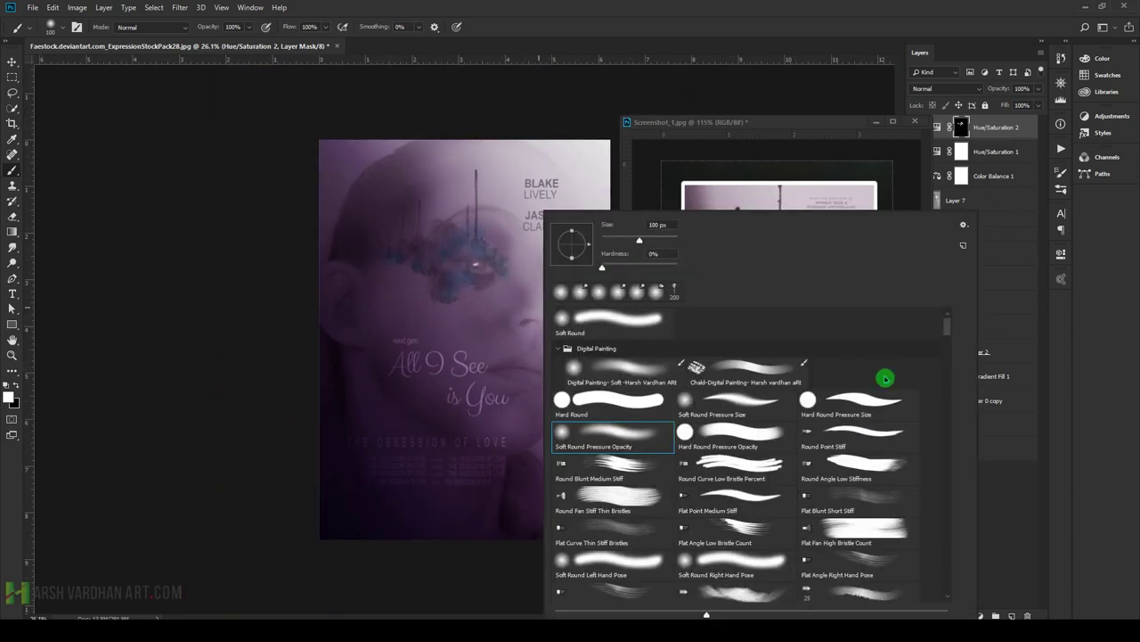
left_click(674, 292)
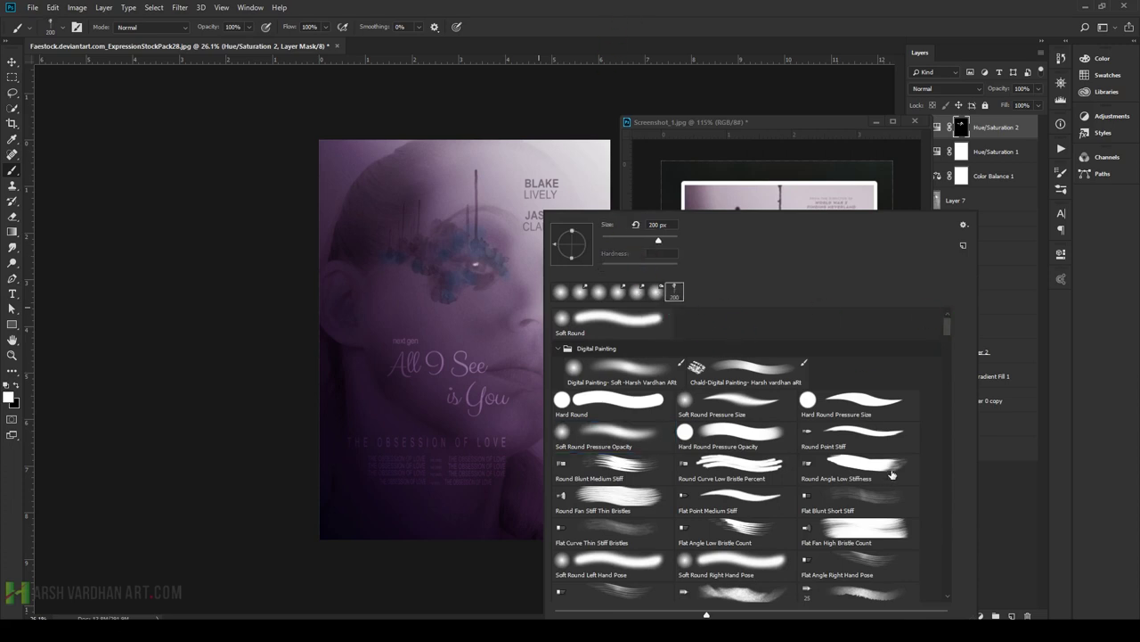
scroll(896, 458, "down", 1)
left_click_drag(947, 331, 949, 575)
left_click(429, 303)
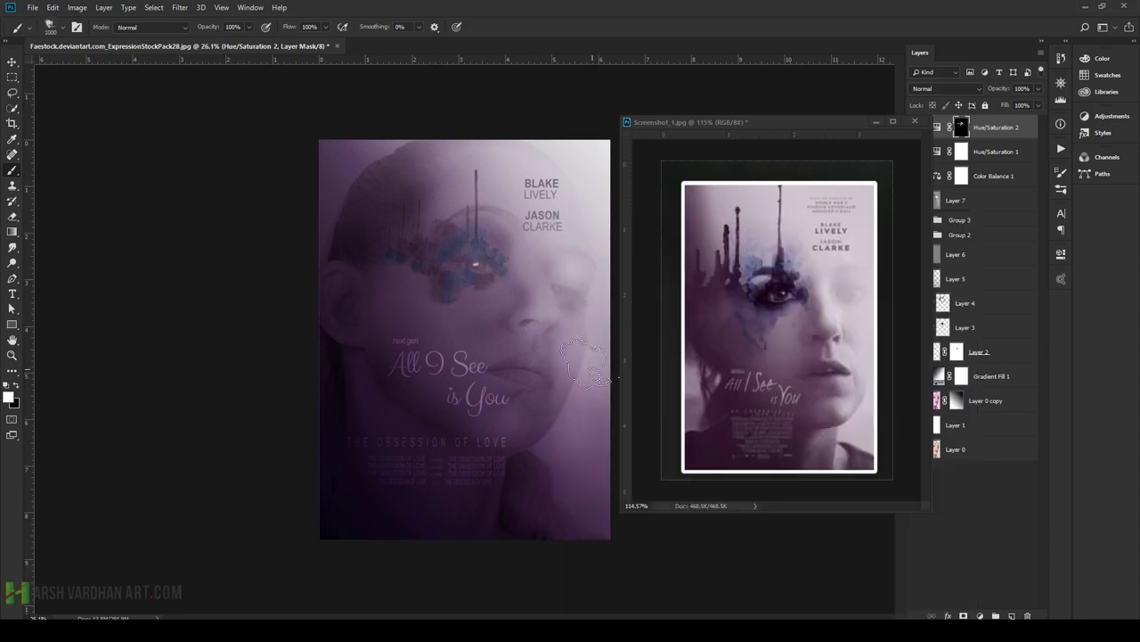
- Check the splash tip in Brush Settings and reduce the brush size to 300 px
key("bracketleft")
key("bracketleft")
key("bracketleft")
key("bracketleft")
key("bracketright")
key("bracketright")
key("bracketright")
key("bracketright")
key("bracketleft")
key("bracketleft")
key("bracketleft")
key("bracketleft")
key("bracketright")
key("bracketright")
key("bracketright")
key("bracketright")
left_click(1063, 190)
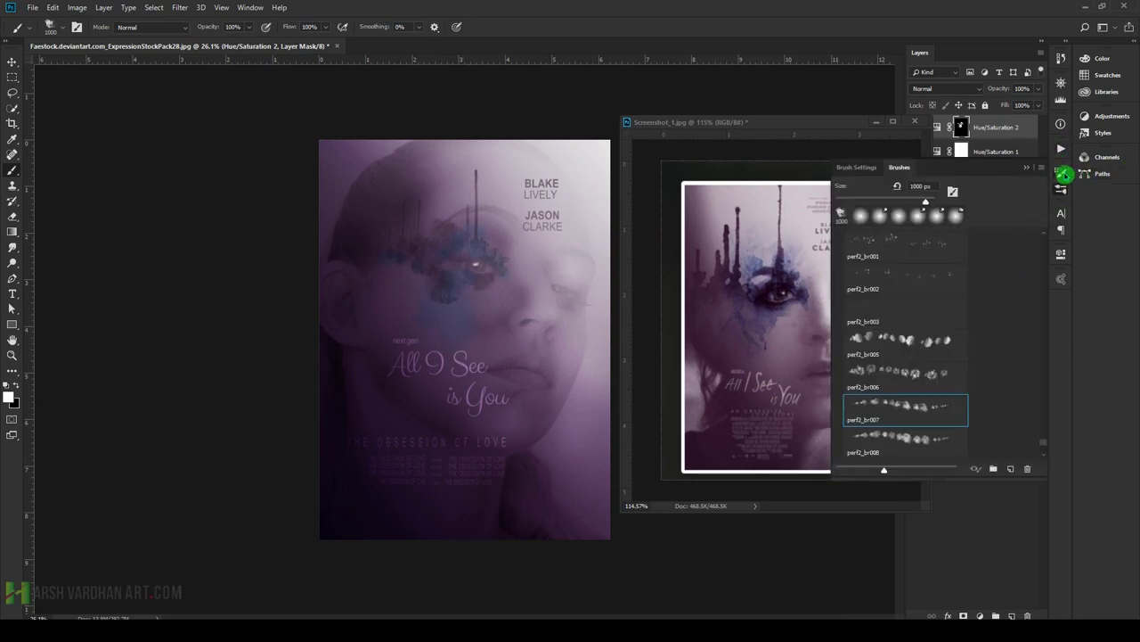
left_click(1061, 173)
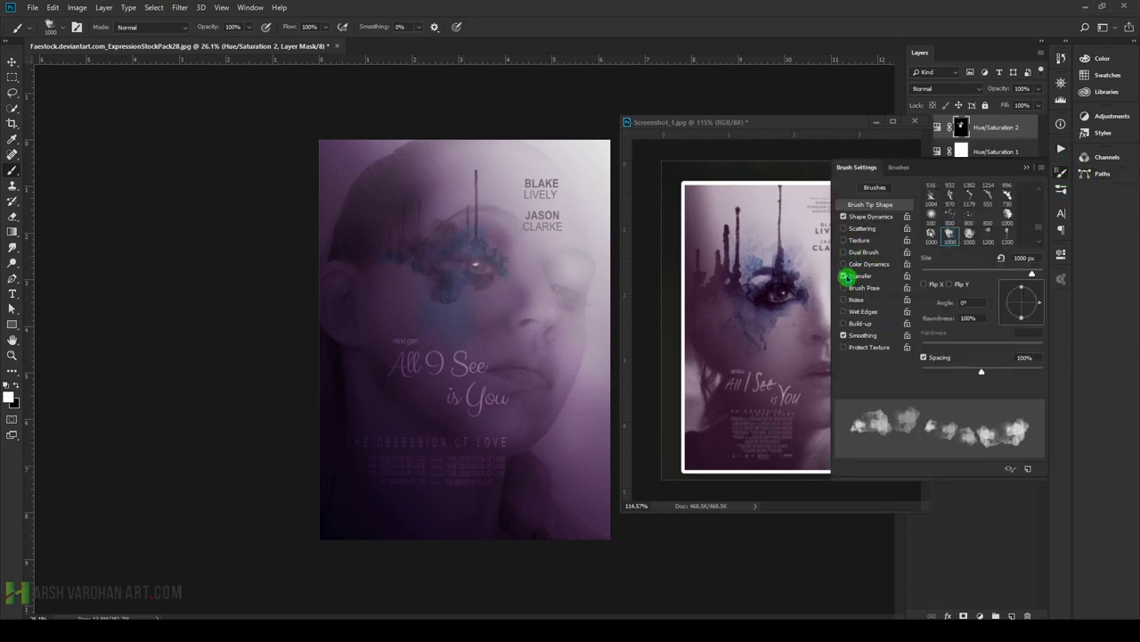
left_click(1062, 173)
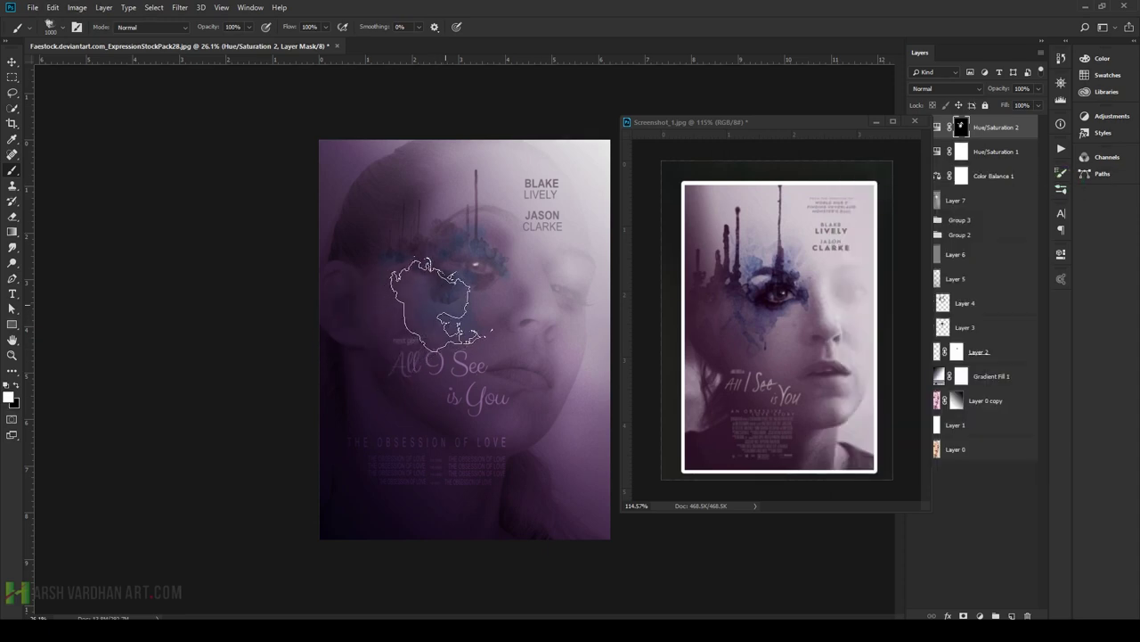
key("bracketleft")
key("bracketleft")
key("bracketleft")
key("bracketleft")
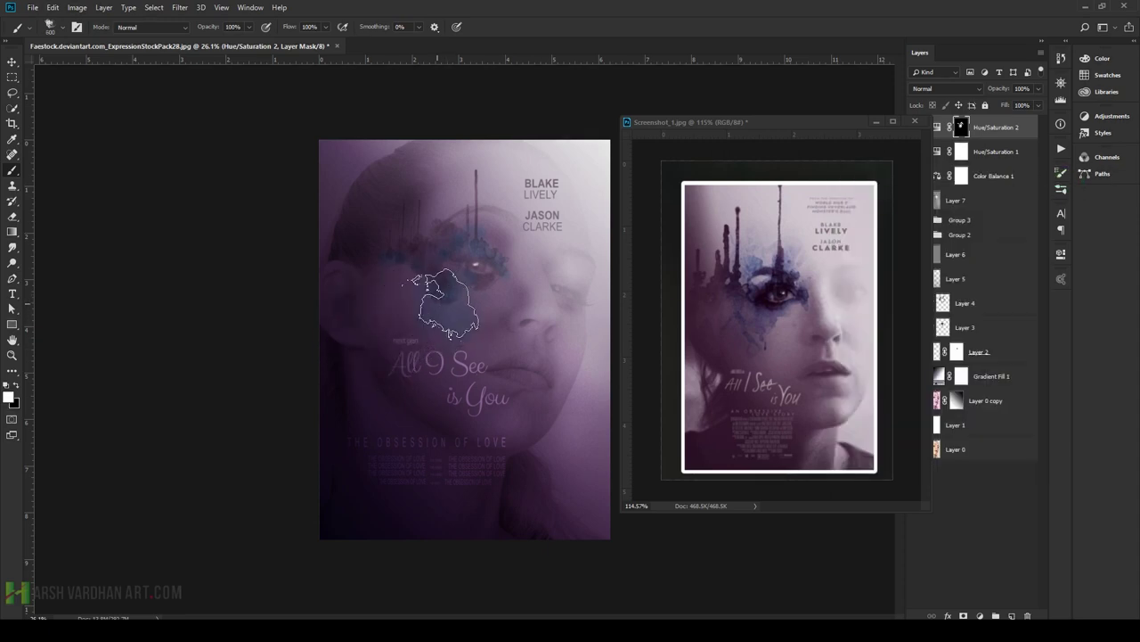
key("bracketleft")
key("bracketleft")
key("bracketleft")
key("bracketleft")
key("bracketleft")
- On a new layer, set the paint colour to a darkened #191732 and a 300 px brush
left_click(1011, 615)
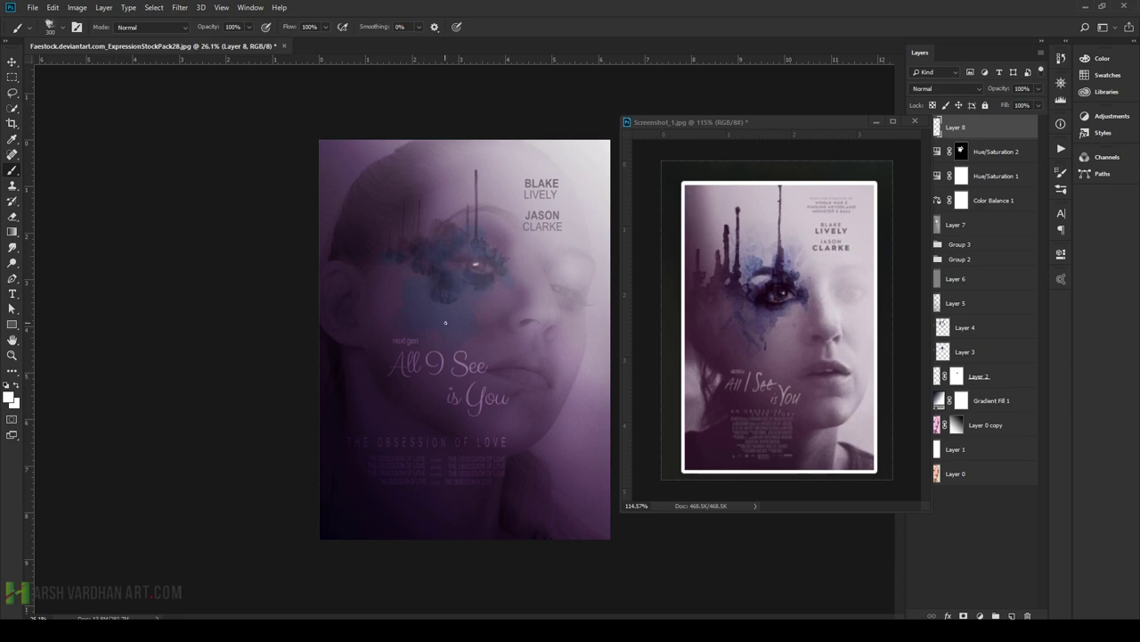
left_click(445, 294, "alt")
left_click(8, 397)
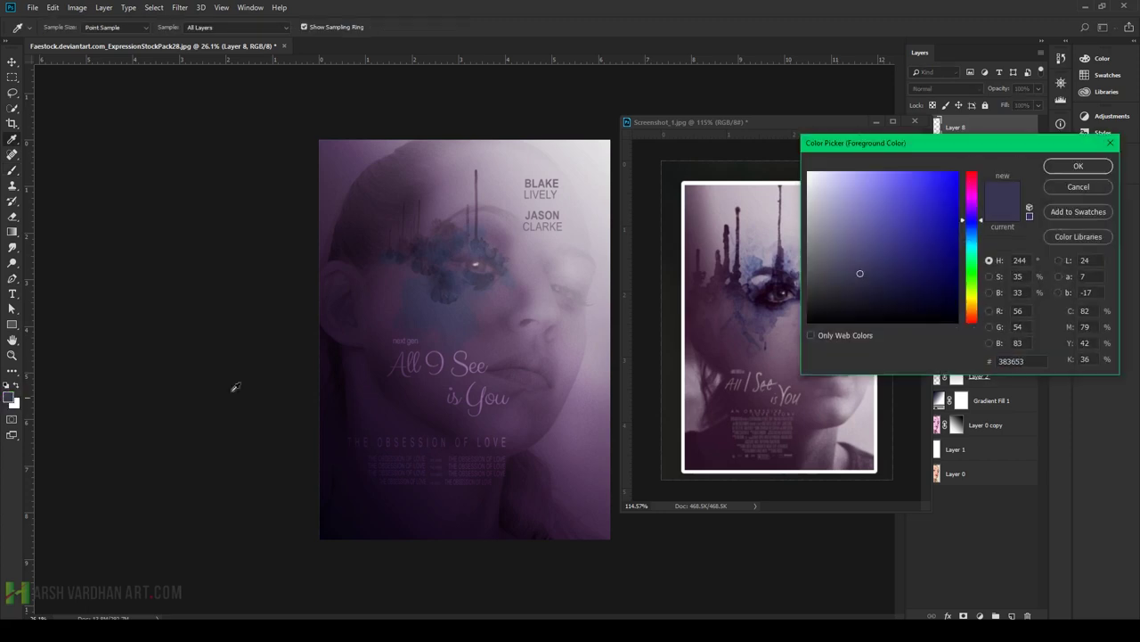
left_click_drag(896, 283, 889, 293)
left_click(1076, 166)
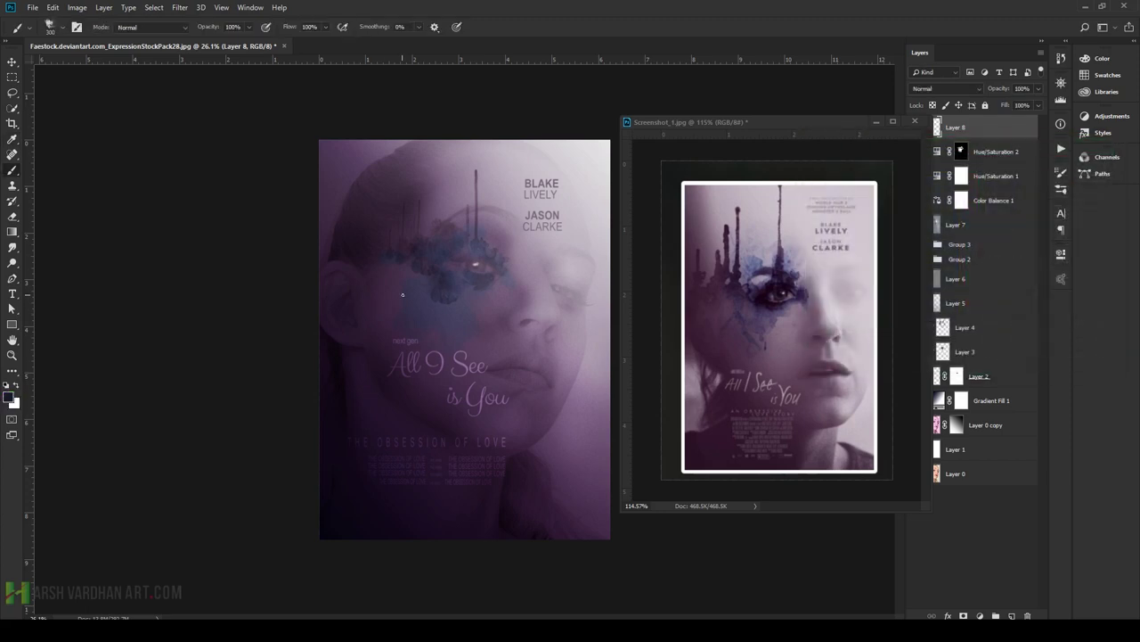
key("bracketleft")
key("bracketleft")
key("bracketleft")
key("bracketleft")
key("bracketleft")
key("bracketleft")
key("bracketleft")
key("bracketleft")
key("bracketleft")
key("bracketleft")
key("bracketleft")
key("bracketleft")
key("bracketleft")
key("bracketleft")
key("bracketleft")
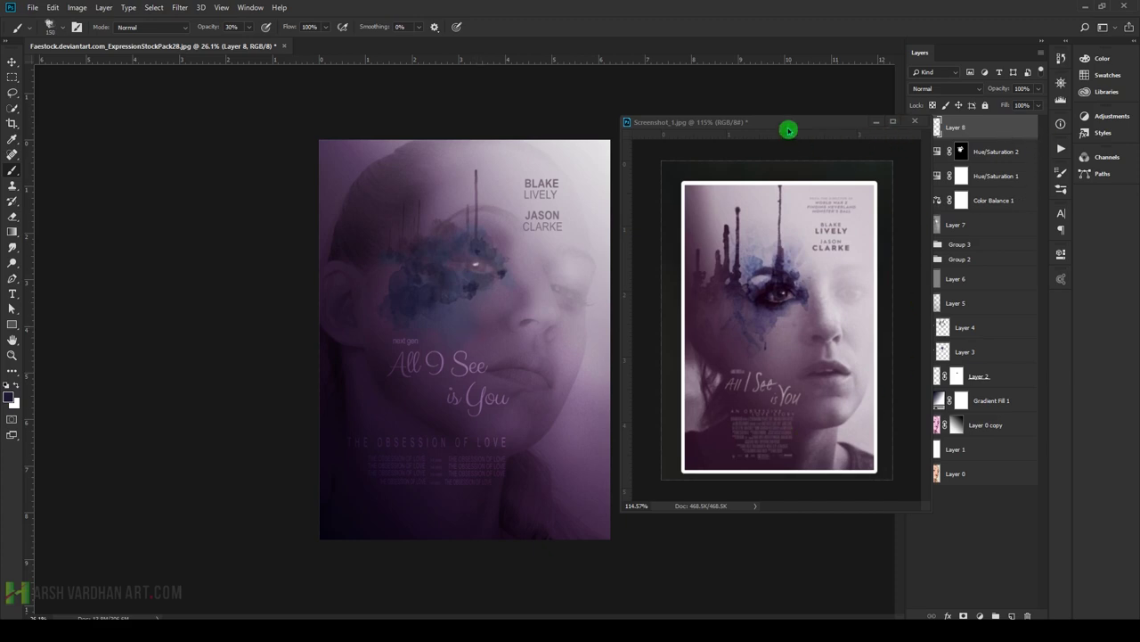
left_click_drag(533, 281, 488, 331)
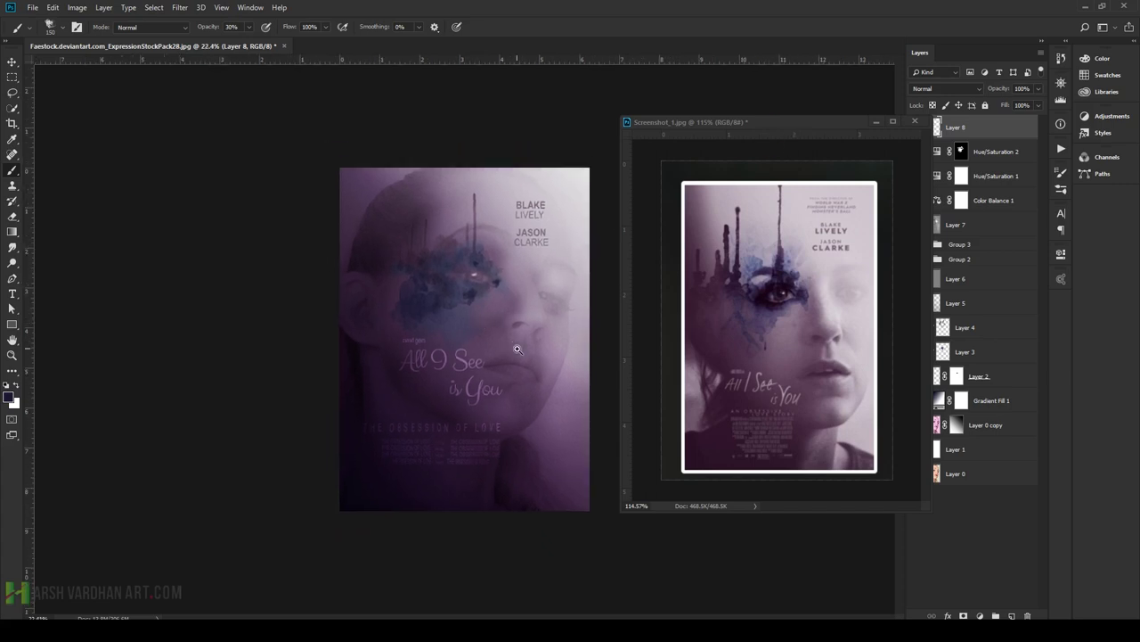
- Close the Screenshot_1 reference without saving and zoom in on the poster
left_click(914, 120)
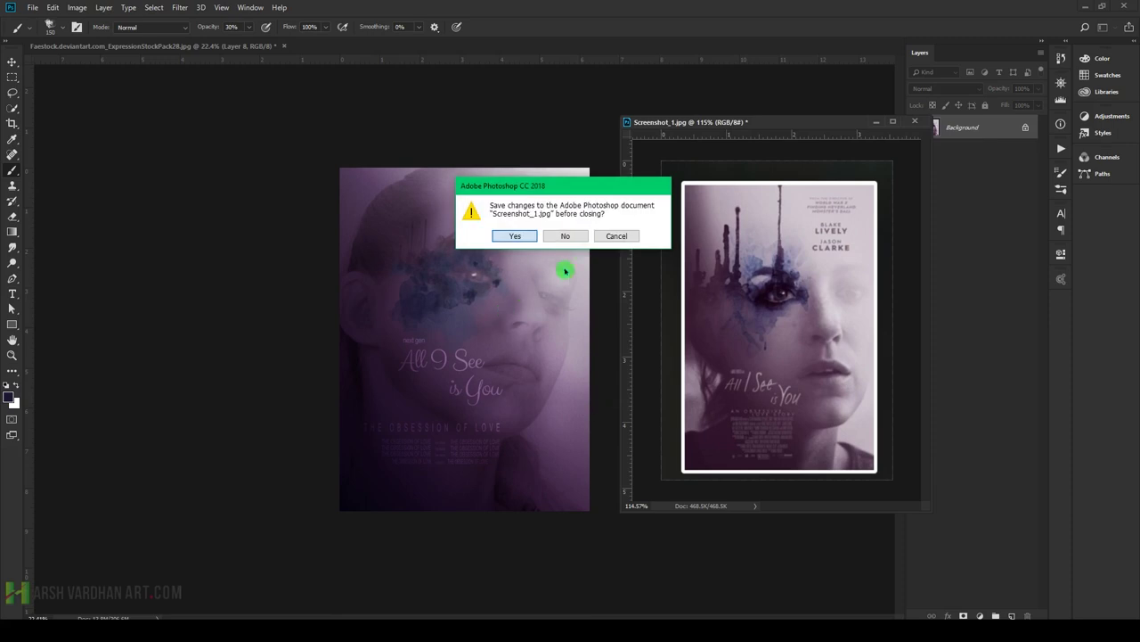
left_click(619, 236)
left_click(526, 281)
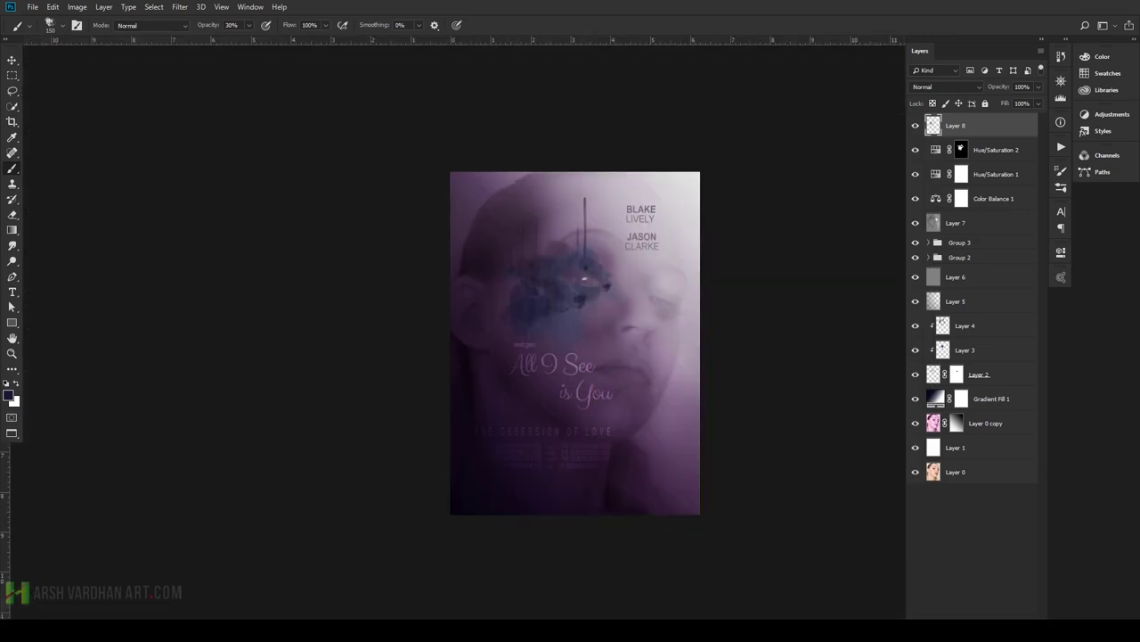
key("ctrl+plus")
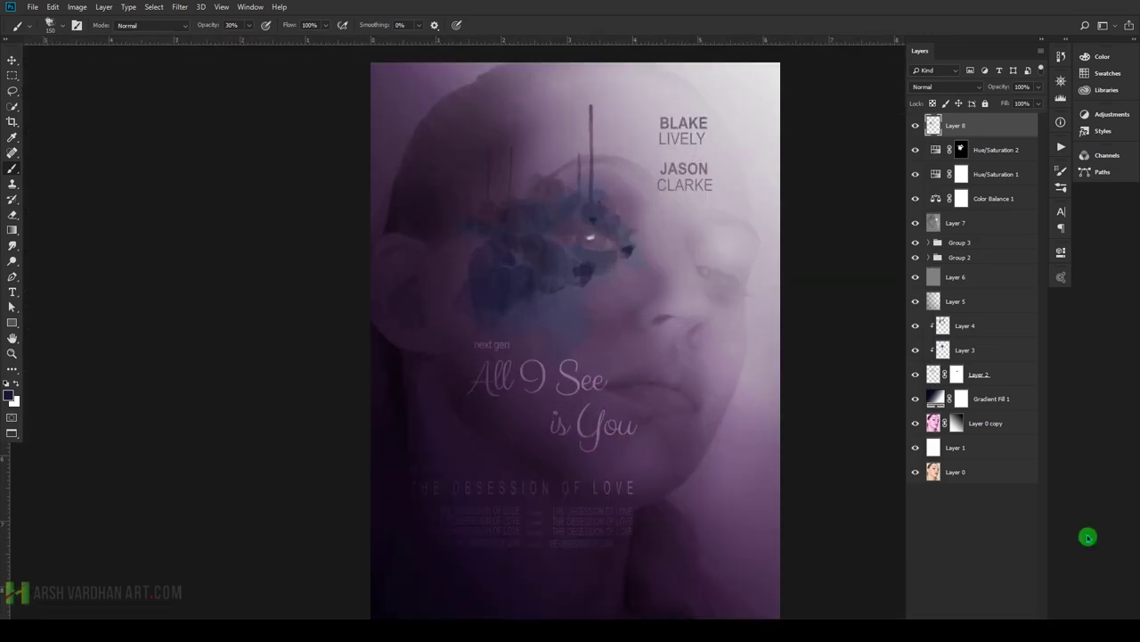
- Group Layer 8 through Layer 1 into Group 4 and toggle it to compare
left_click(960, 449, "shift")
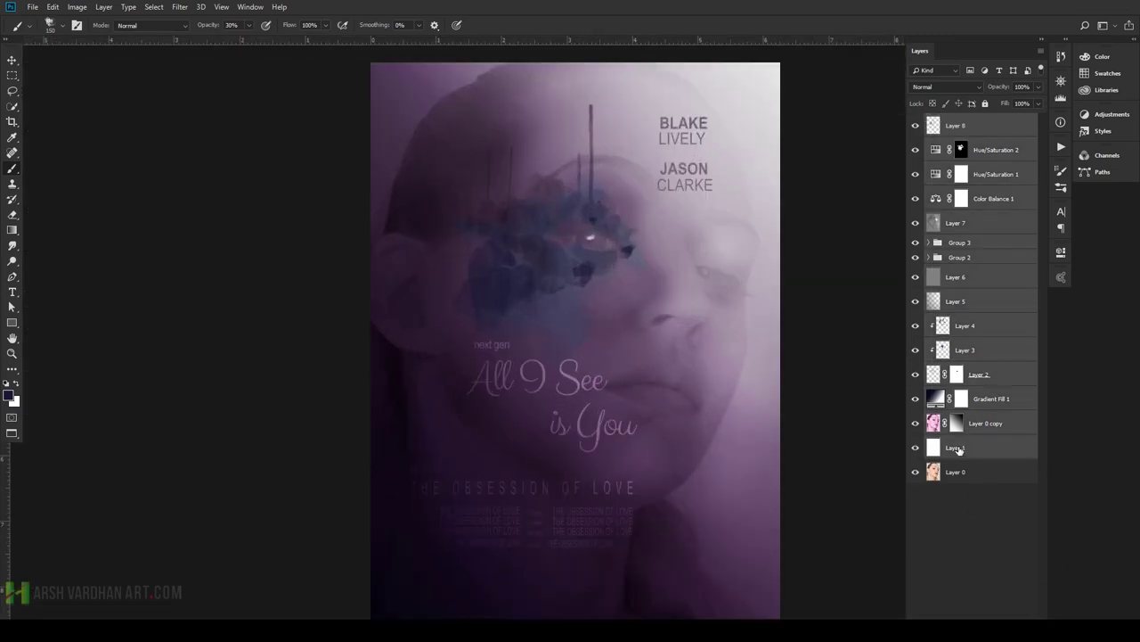
key("ctrl+g")
left_click(916, 121)
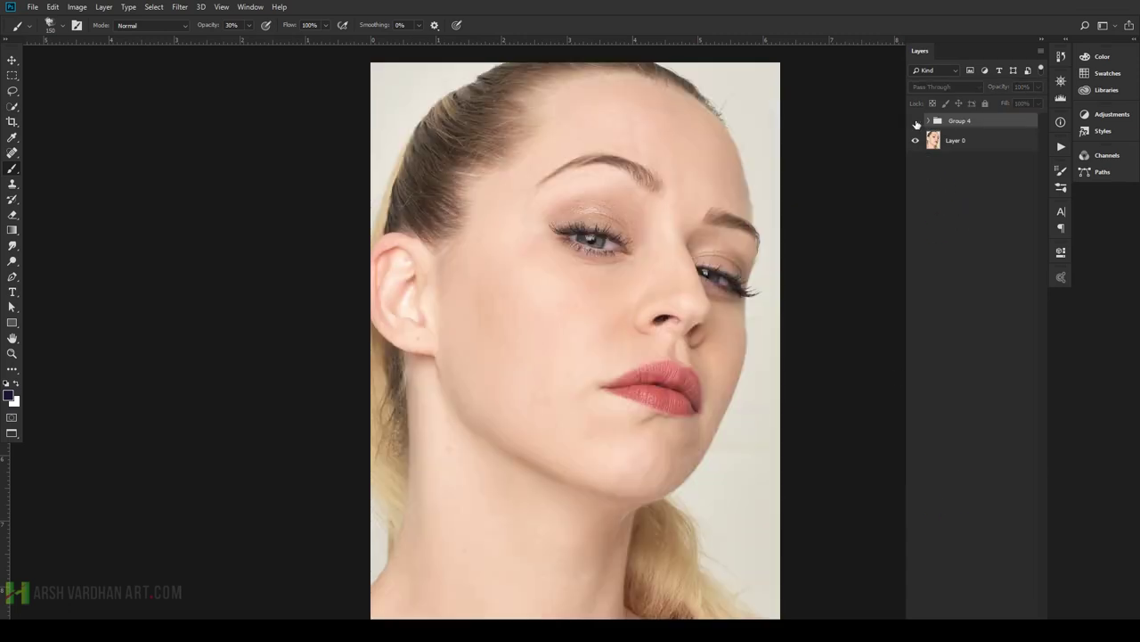
left_click(916, 121)
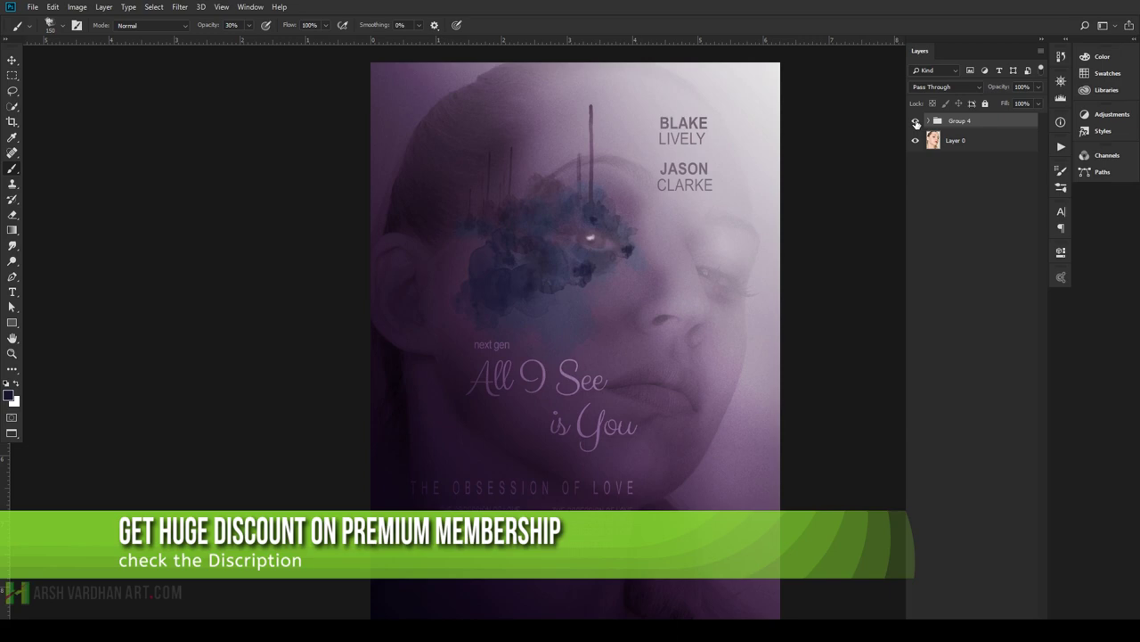
left_click(739, 234, "alt")
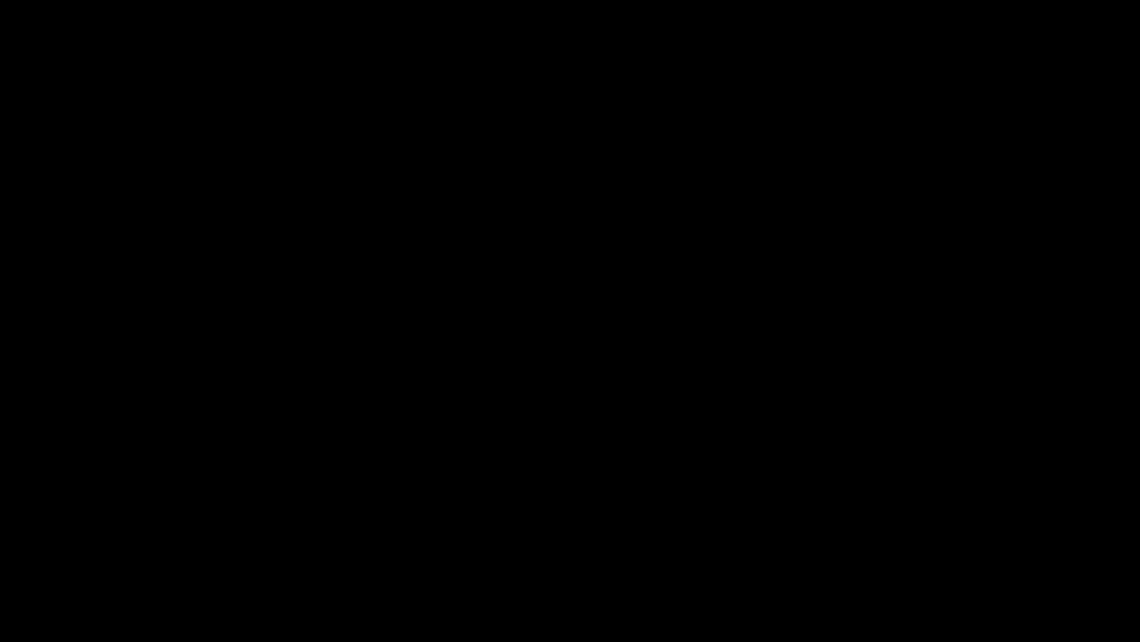